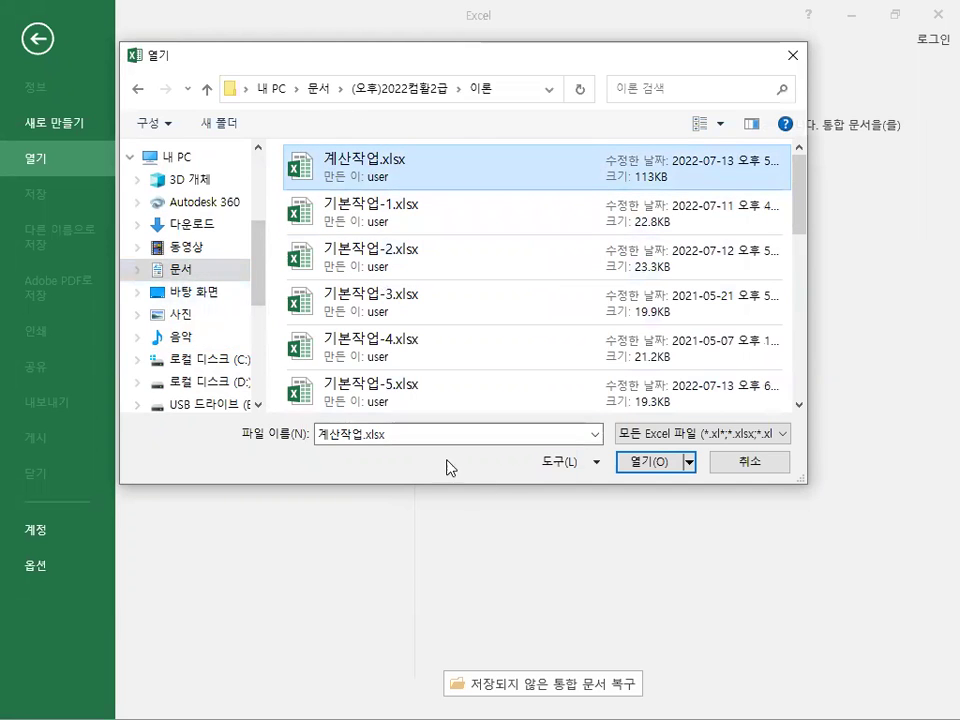
Open the workbook 계산작업.xlsx from the 이론 folder and show its 날짜1 sheet.
{"action": "left_click", "coordinate": [650, 465]}
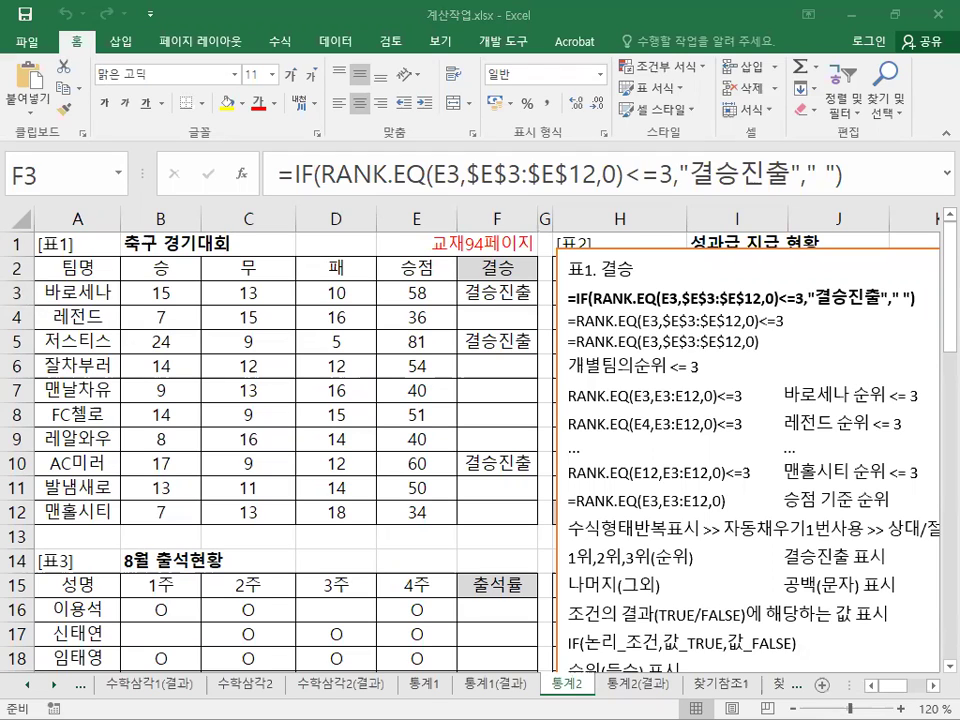
{"action": "left_click", "coordinate": [902, 13]}
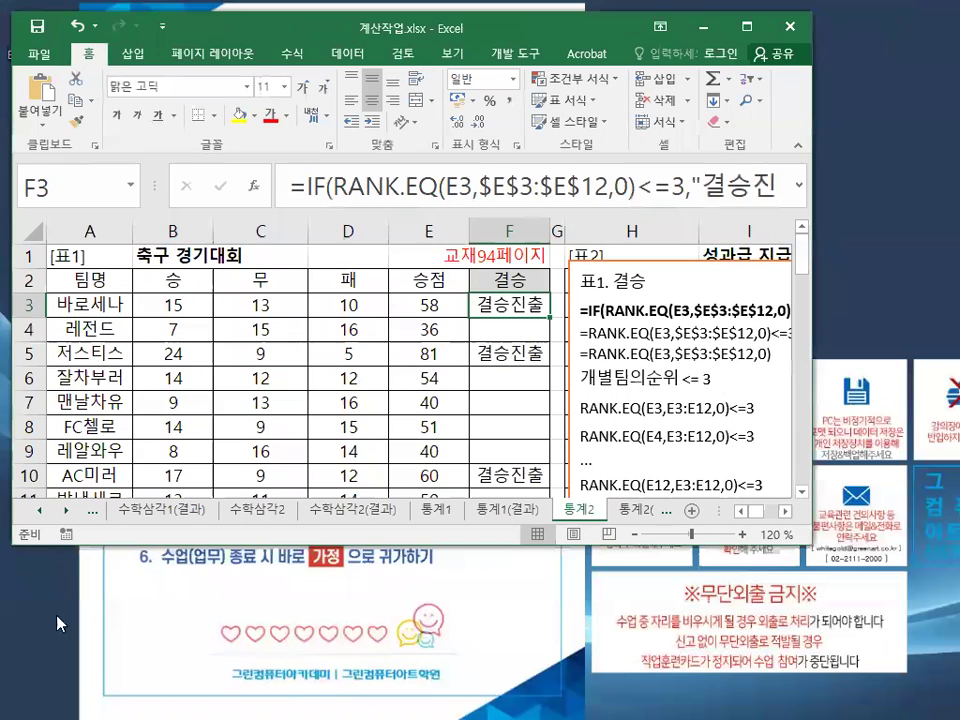
{"action": "left_click", "coordinate": [67, 510]}
{"action": "left_click", "coordinate": [67, 510]}
{"action": "left_click", "coordinate": [67, 510]}
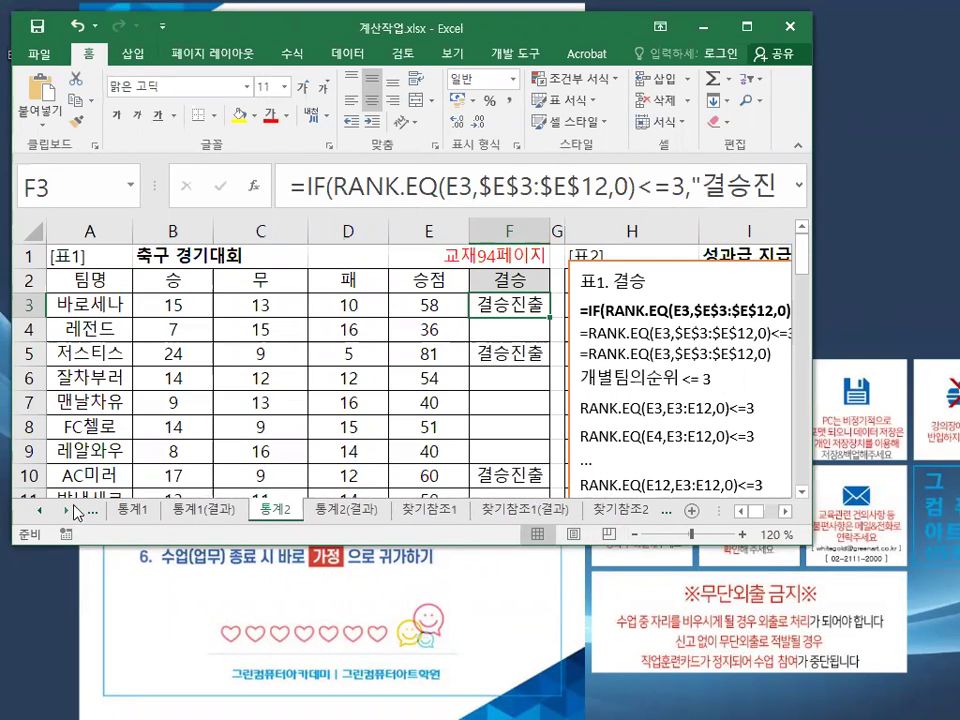
{"action": "left_click", "coordinate": [67, 510]}
{"action": "left_click", "coordinate": [67, 510]}
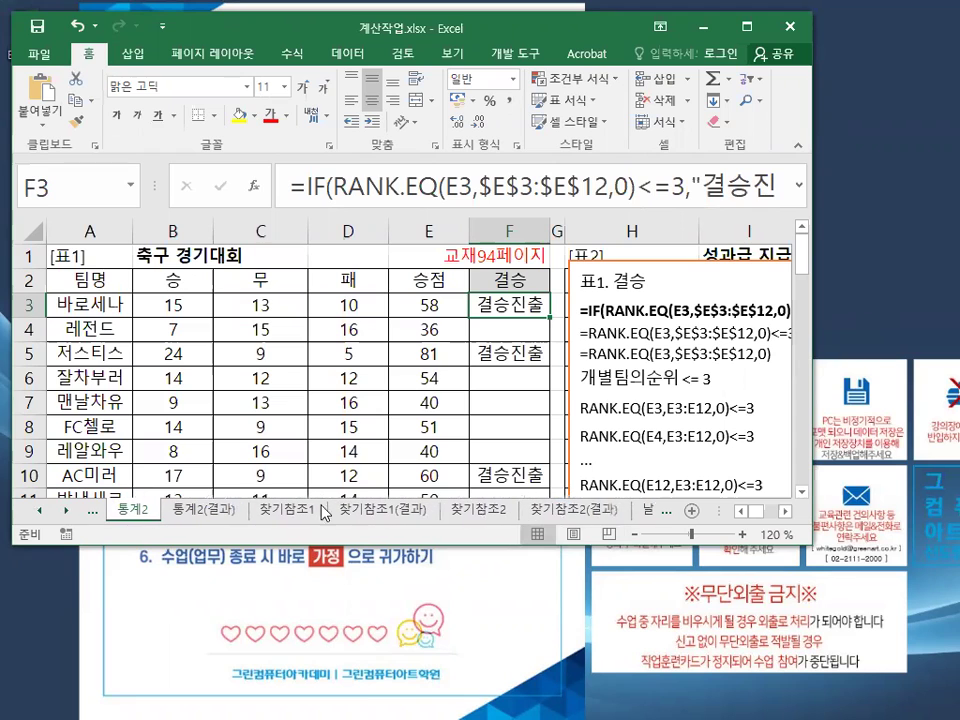
{"action": "left_click", "coordinate": [67, 510]}
{"action": "left_click", "coordinate": [600, 510]}
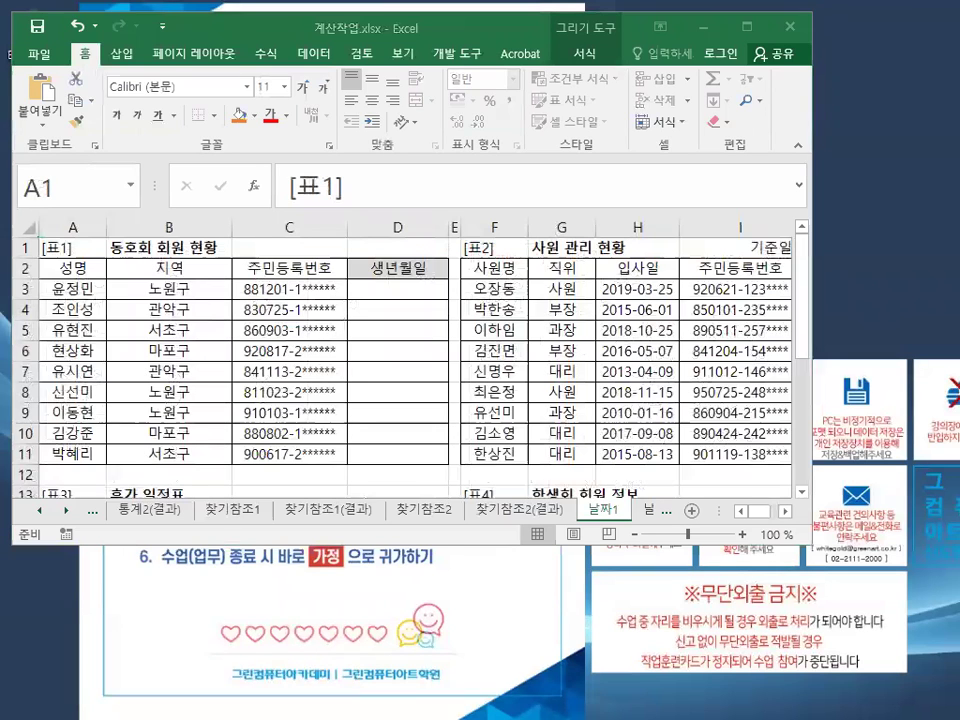
Paste the red note 교재106페이지 into cell D1, and maximize the window with the ribbon collapsed.
{"action": "key", "text": "ctrl+c"}
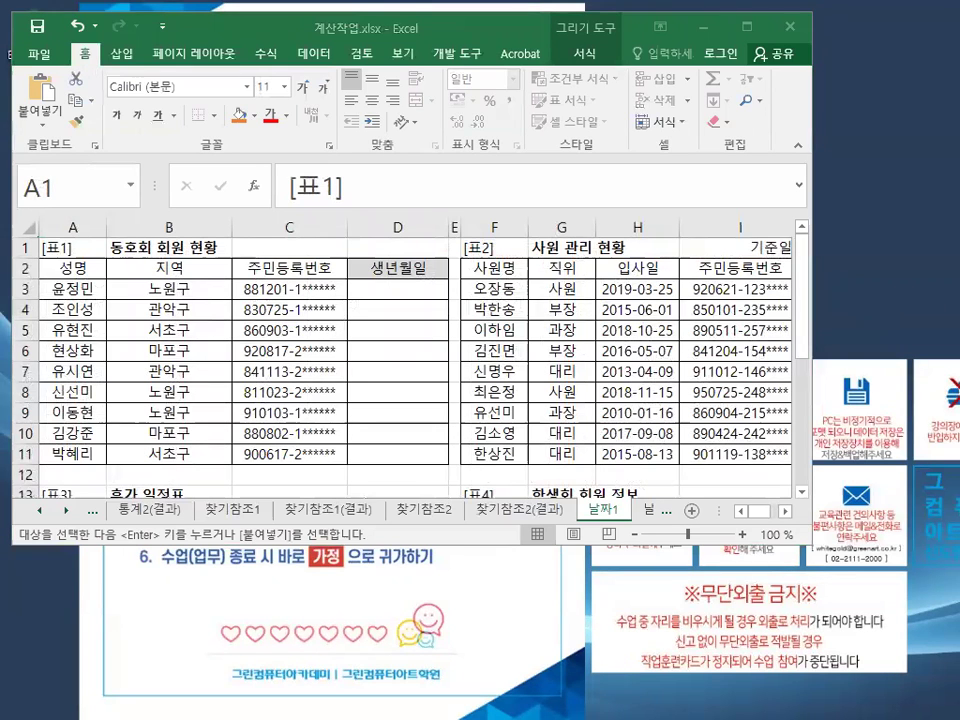
{"action": "left_click", "coordinate": [405, 248]}
{"action": "key", "text": "ctrl+v"}
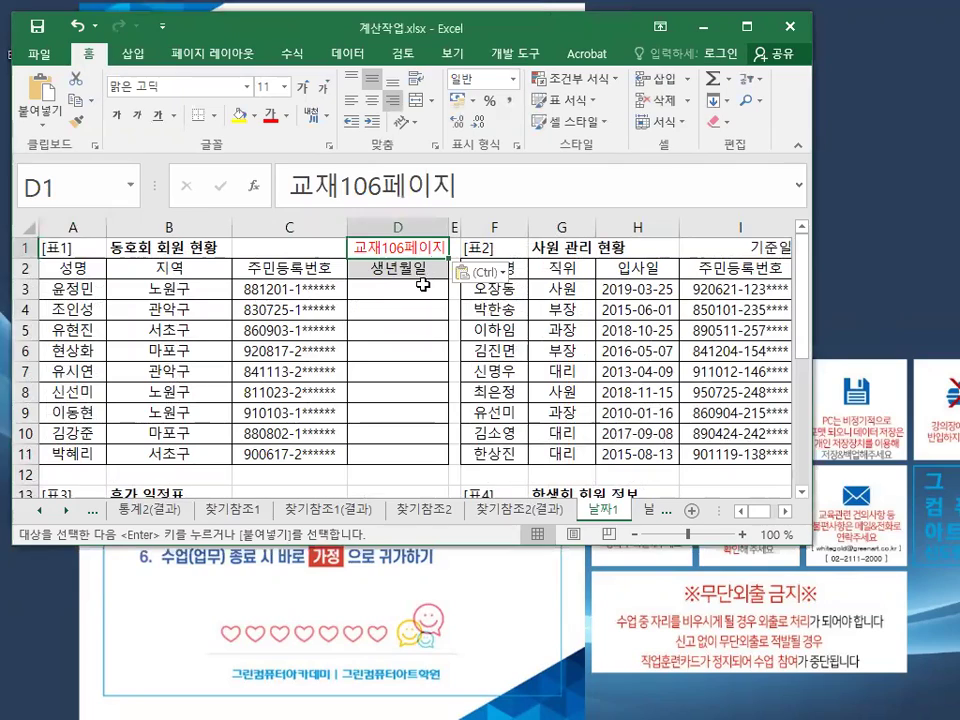
{"action": "left_click_drag", "start_coordinate": [260, 22], "coordinate": [317, 2]}
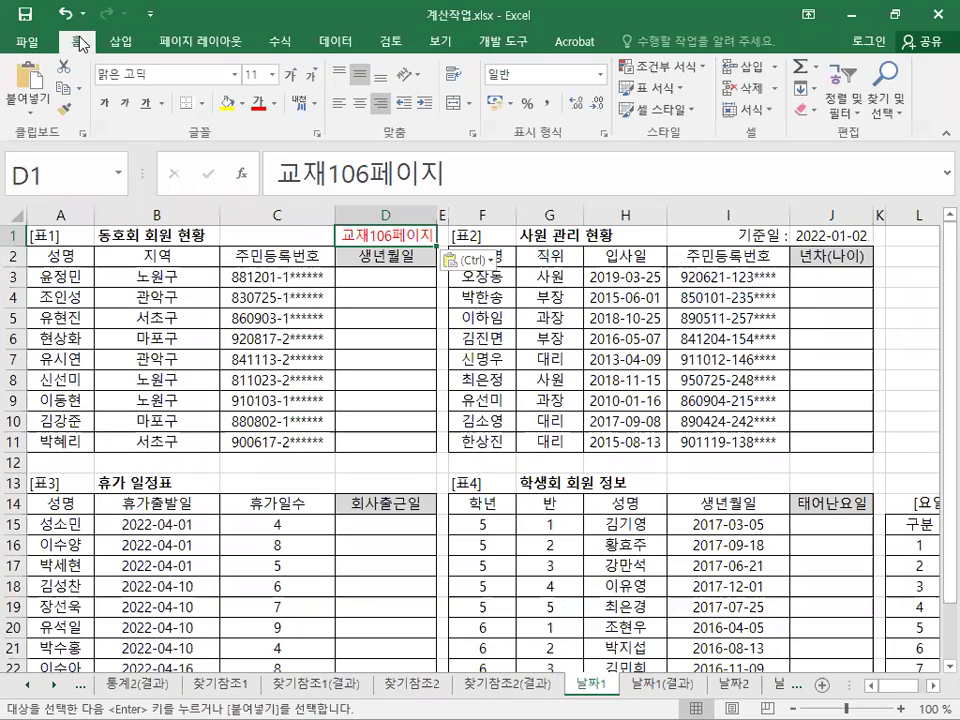
{"action": "key", "text": "ctrl+F1"}
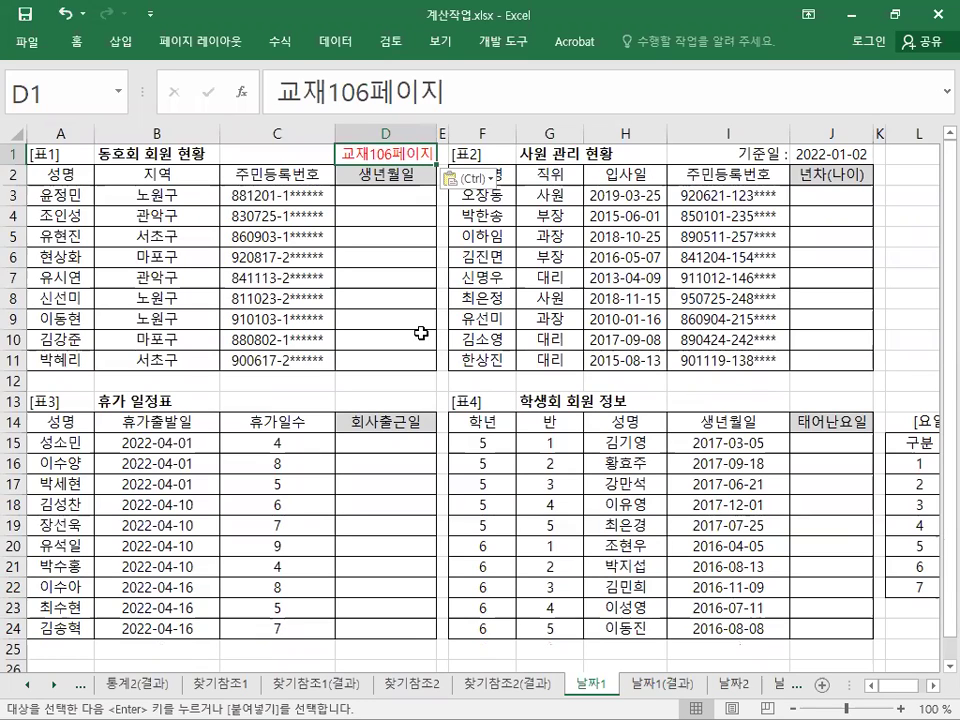
{"action": "scroll", "coordinate": [480, 400], "scroll_direction": "down", "scroll_amount": 3}
{"action": "scroll", "coordinate": [480, 400], "scroll_direction": "up", "scroll_amount": 3}
Insert a text box beside the 휴가 일정표 table and paste the copied WORKDAY, EDATE and DAYS notes into it.
{"action": "key", "text": "alt+Tab"}
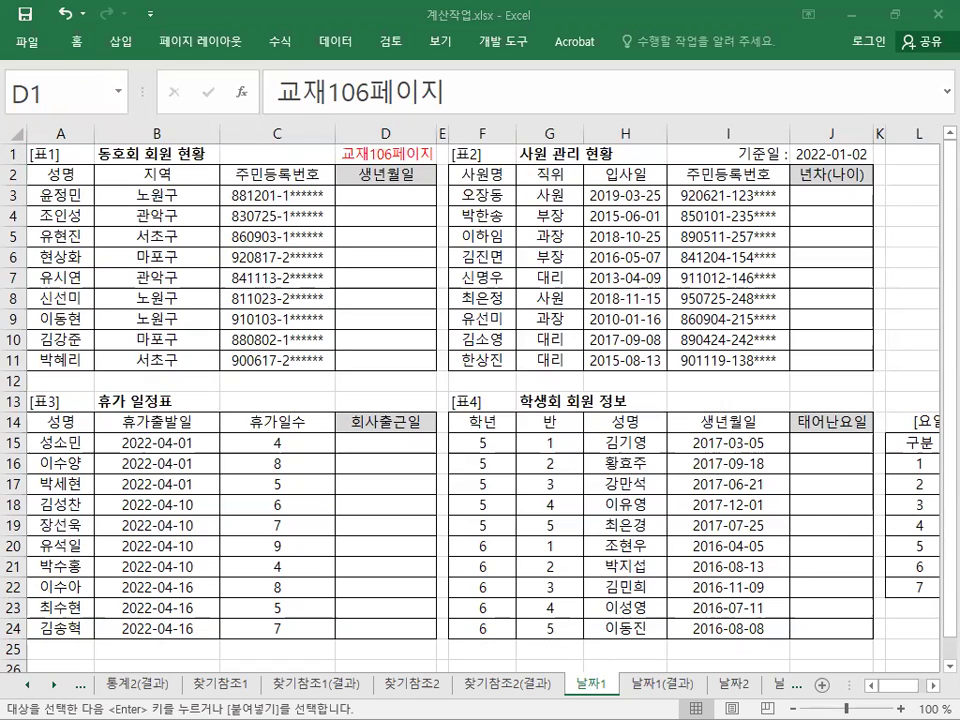
{"action": "key", "text": "Escape"}
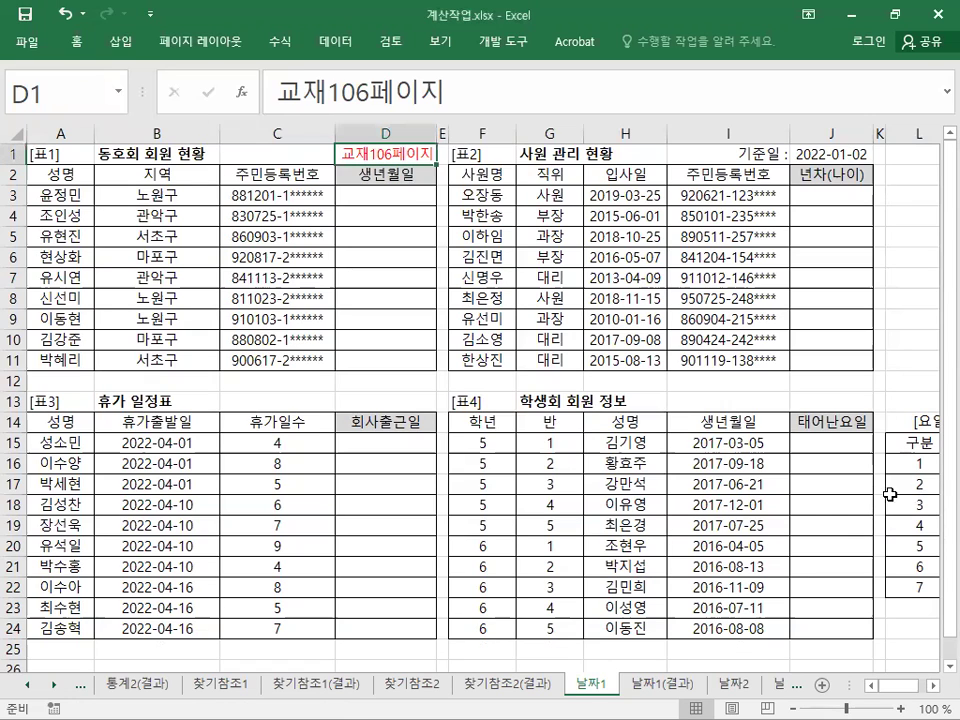
{"action": "left_click", "coordinate": [120, 41]}
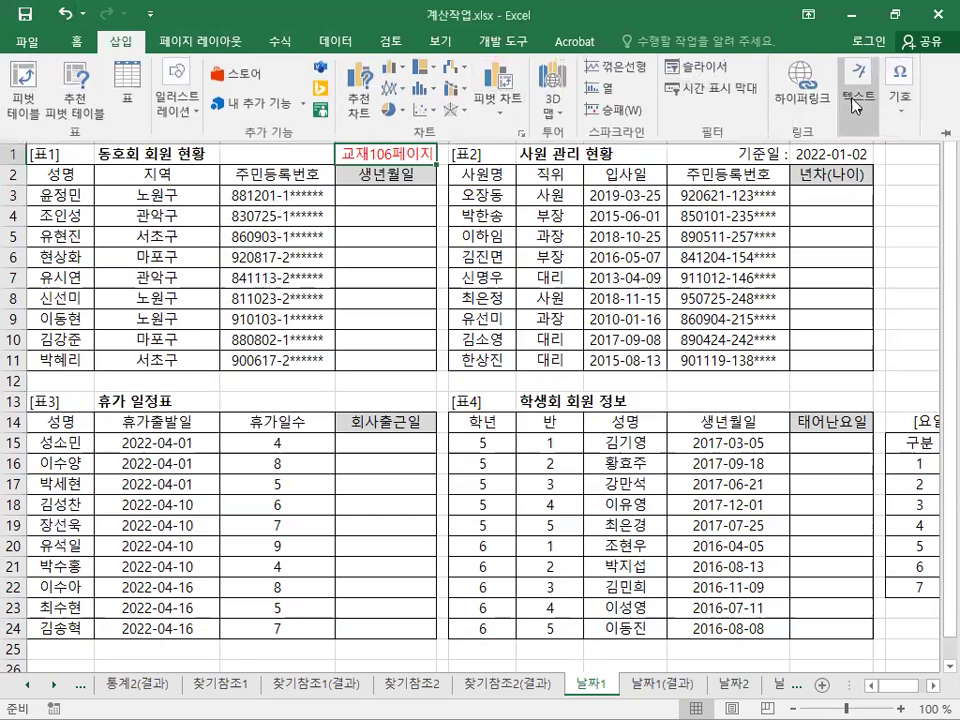
{"action": "left_click", "coordinate": [856, 100]}
{"action": "left_click", "coordinate": [762, 170]}
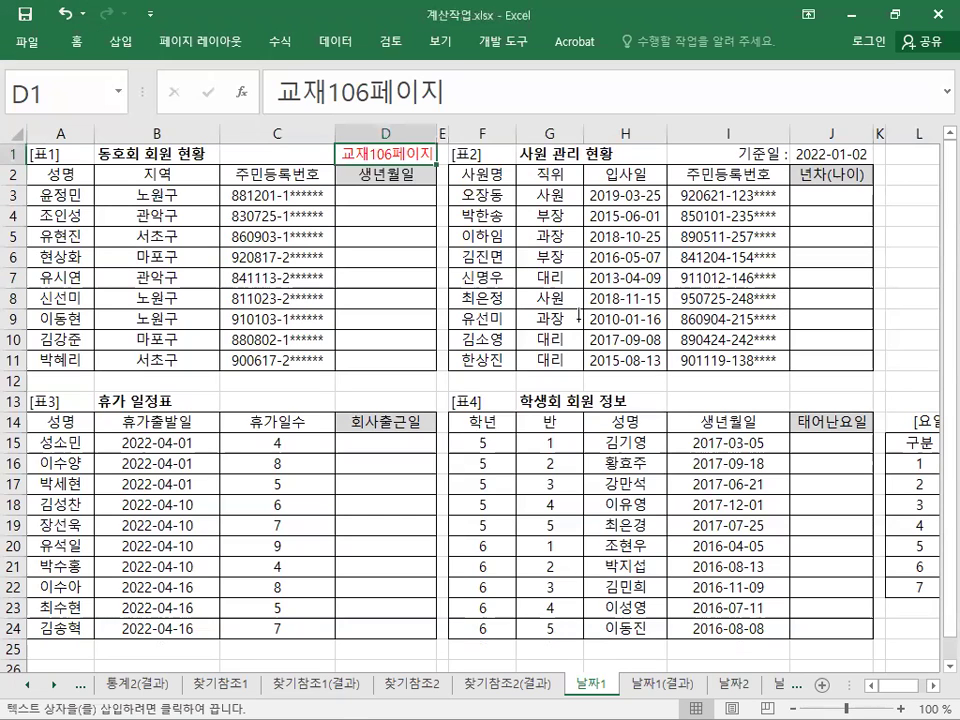
{"action": "left_click", "coordinate": [436, 397]}
{"action": "key", "text": "ctrl+v"}
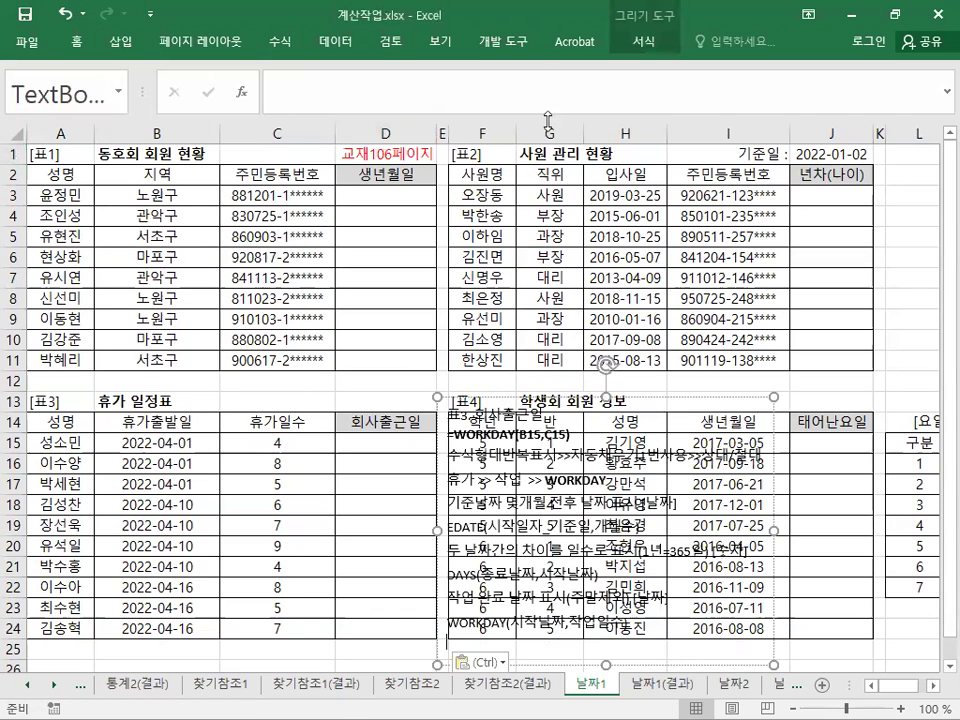
Apply the white shape style with an orange outline to the notes text box.
{"action": "left_click", "coordinate": [662, 40]}
{"action": "left_click", "coordinate": [318, 88]}
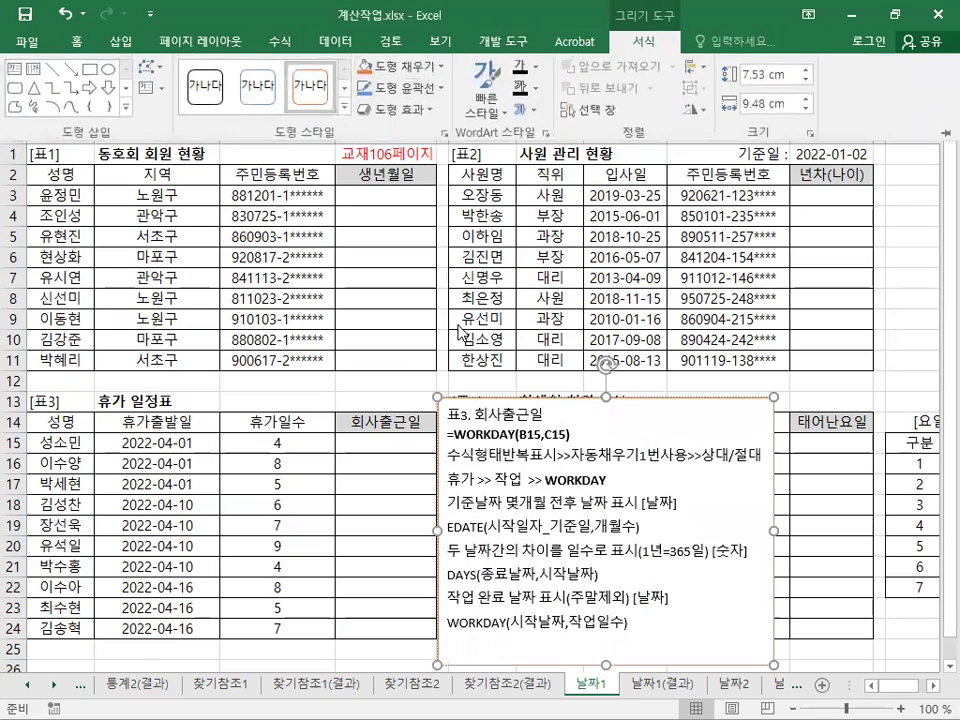
{"action": "key", "text": "ctrl+F1"}
{"action": "left_click", "coordinate": [403, 386]}
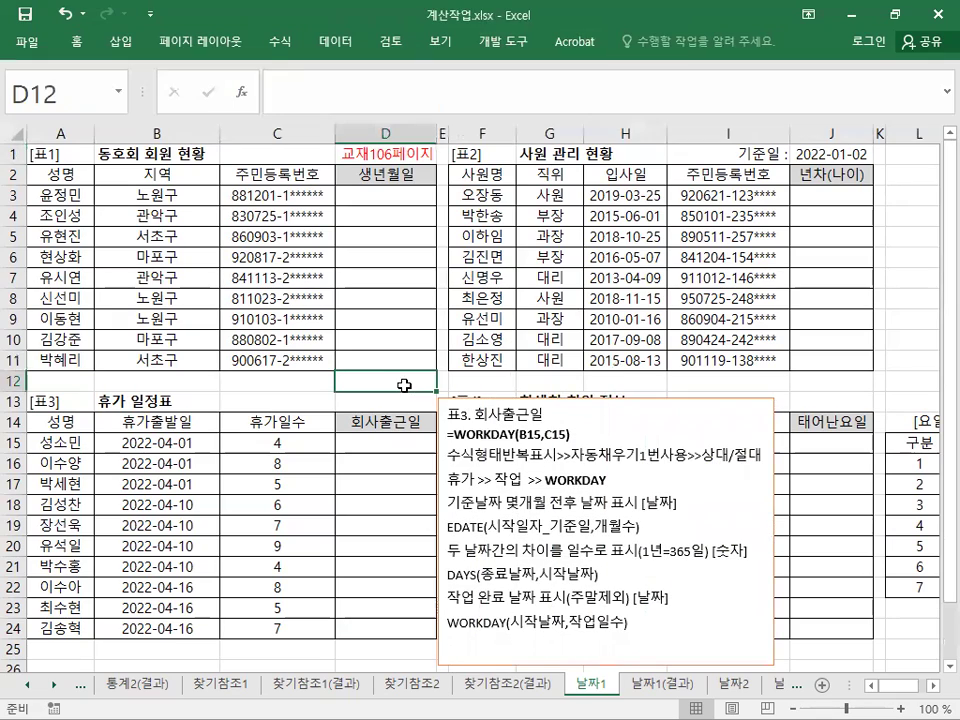
Examine the 휴가 일정표 table's departure dates, vacation days and 회사출근일 column at 115% zoom.
{"action": "scroll", "coordinate": [404, 386], "scroll_direction": "down", "scroll_amount": 2}
{"action": "scroll", "coordinate": [404, 386], "scroll_direction": "down", "scroll_amount": 1}
{"action": "mouse_move", "coordinate": [495, 214]}
{"action": "left_mouse_down"}
{"action": "mouse_move", "coordinate": [512, 212]}
{"action": "mouse_move", "coordinate": [499, 223]}
{"action": "mouse_move", "coordinate": [495, 216]}
{"action": "left_mouse_up"}
{"action": "left_click", "coordinate": [497, 301]}
{"action": "scroll", "coordinate": [497, 301], "scroll_direction": "up", "scroll_amount": 1, "text": "ctrl"}
{"action": "scroll", "coordinate": [497, 301], "scroll_direction": "down", "scroll_amount": 2}
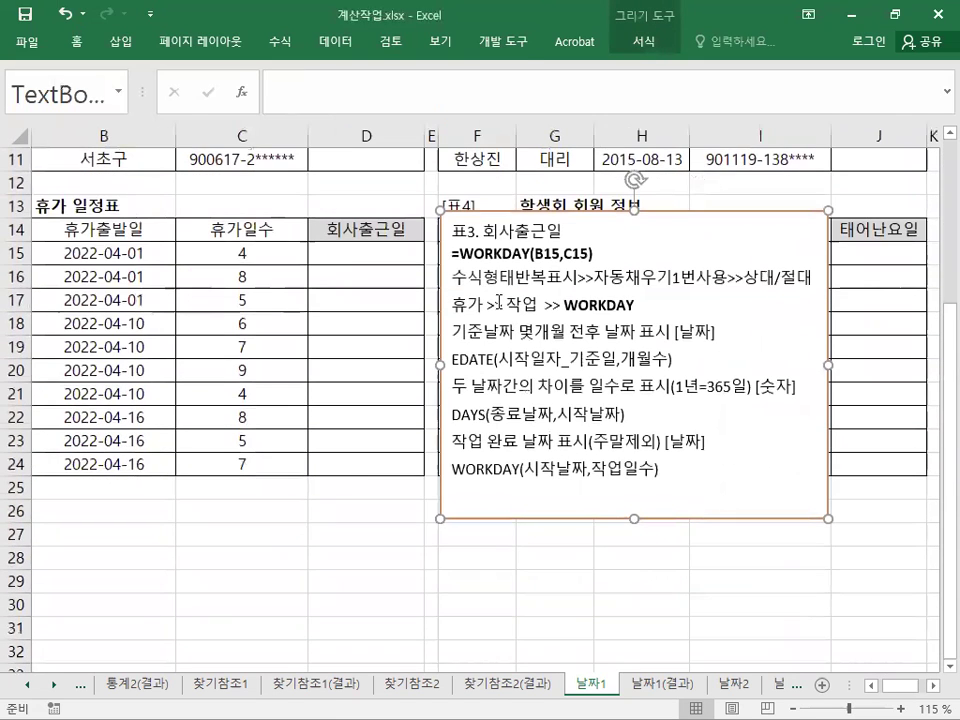
{"action": "left_click", "coordinate": [342, 258]}
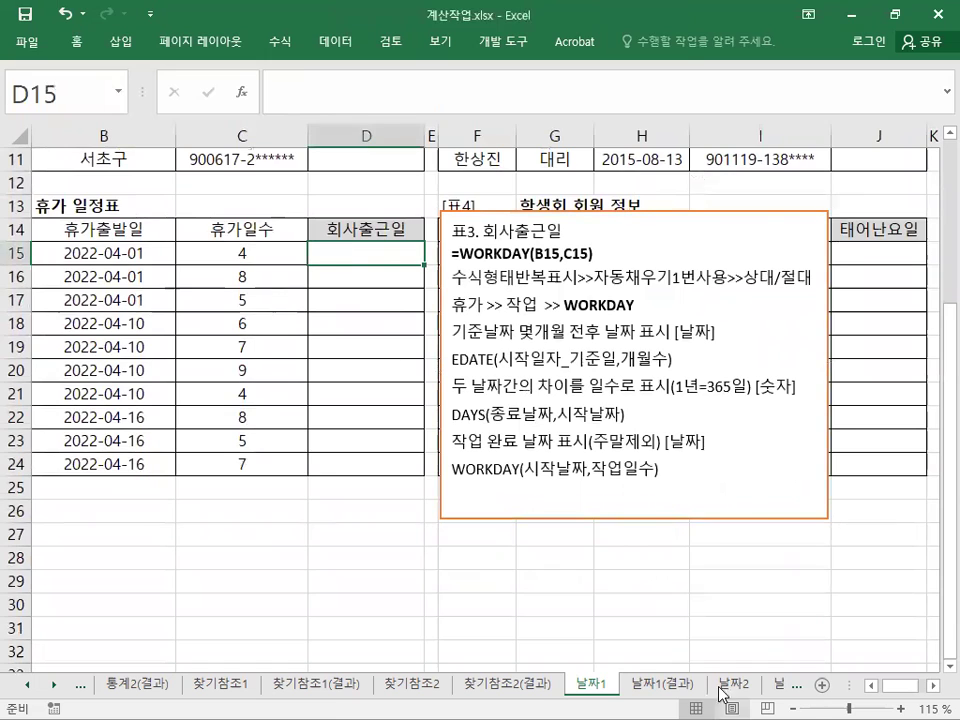
{"action": "left_click_drag", "start_coordinate": [893, 694], "coordinate": [849, 690]}
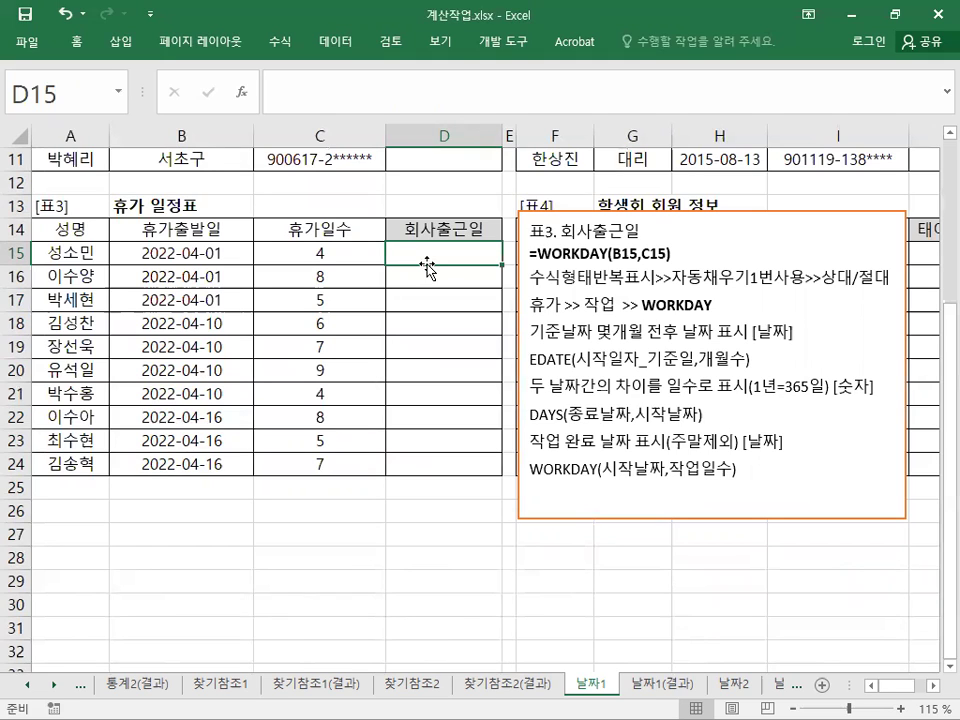
{"action": "left_click_drag", "start_coordinate": [242, 257], "coordinate": [228, 460]}
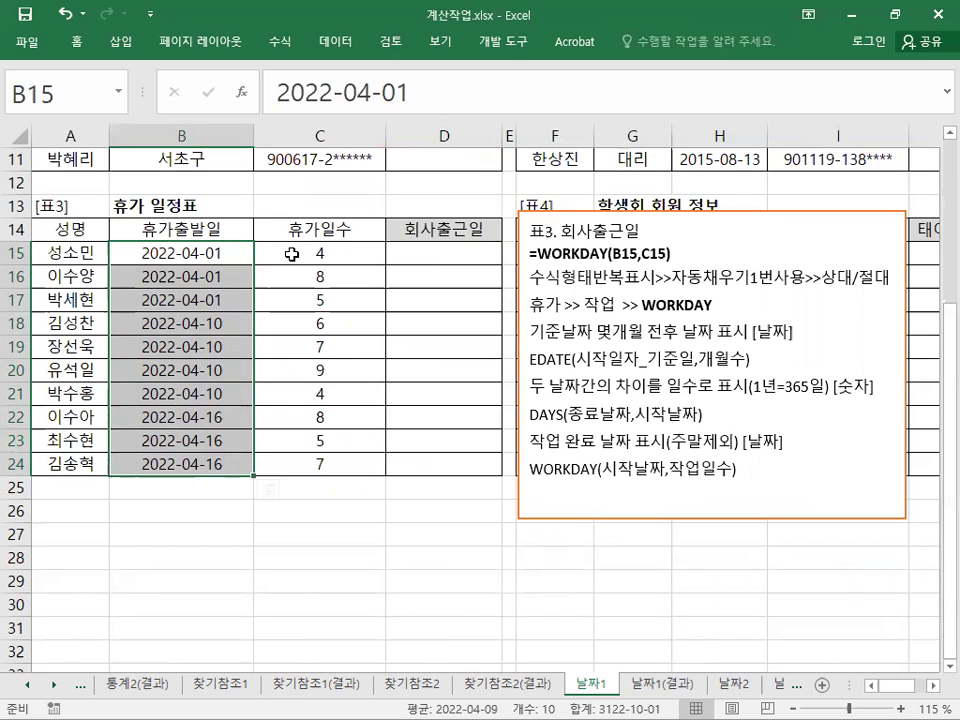
{"action": "left_click_drag", "start_coordinate": [291, 254], "coordinate": [302, 463]}
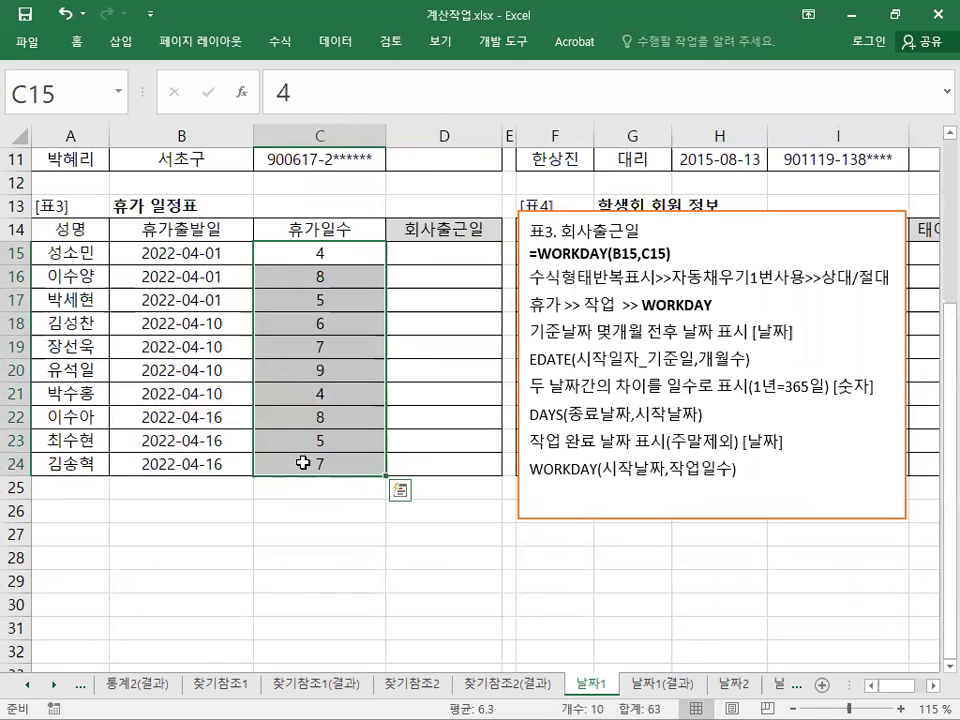
{"action": "left_click_drag", "start_coordinate": [418, 244], "coordinate": [440, 469]}
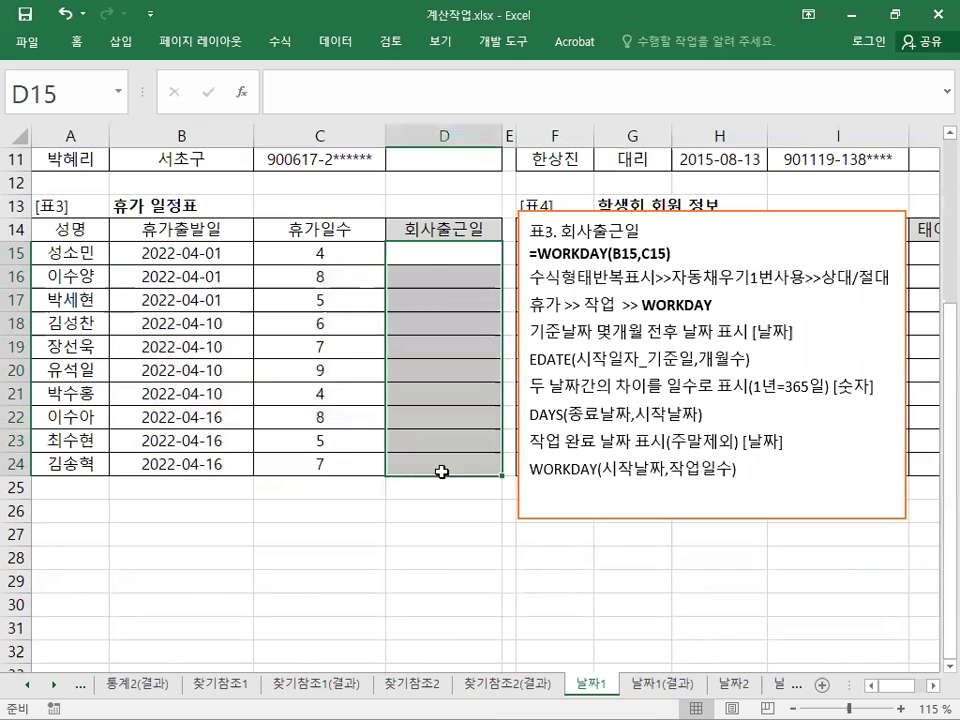
Enlarge the font of the =WORKDAY(B15,C15) line in the text box by two size increments.
{"action": "triple_click", "coordinate": [551, 251]}
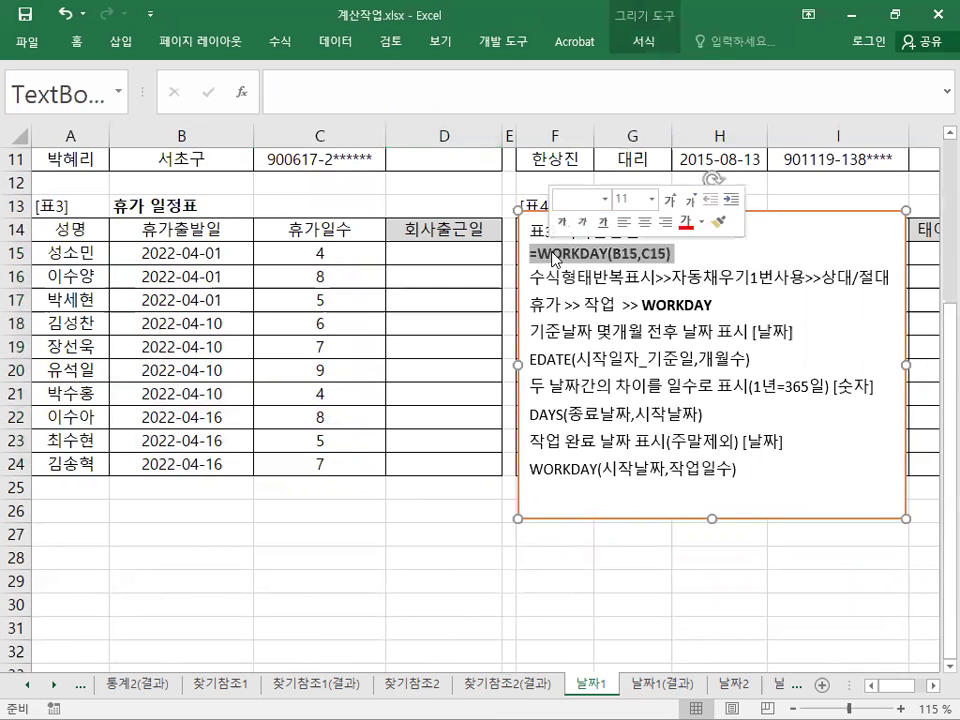
{"action": "left_click", "coordinate": [670, 199]}
{"action": "left_click", "coordinate": [670, 199]}
{"action": "left_click", "coordinate": [446, 257]}
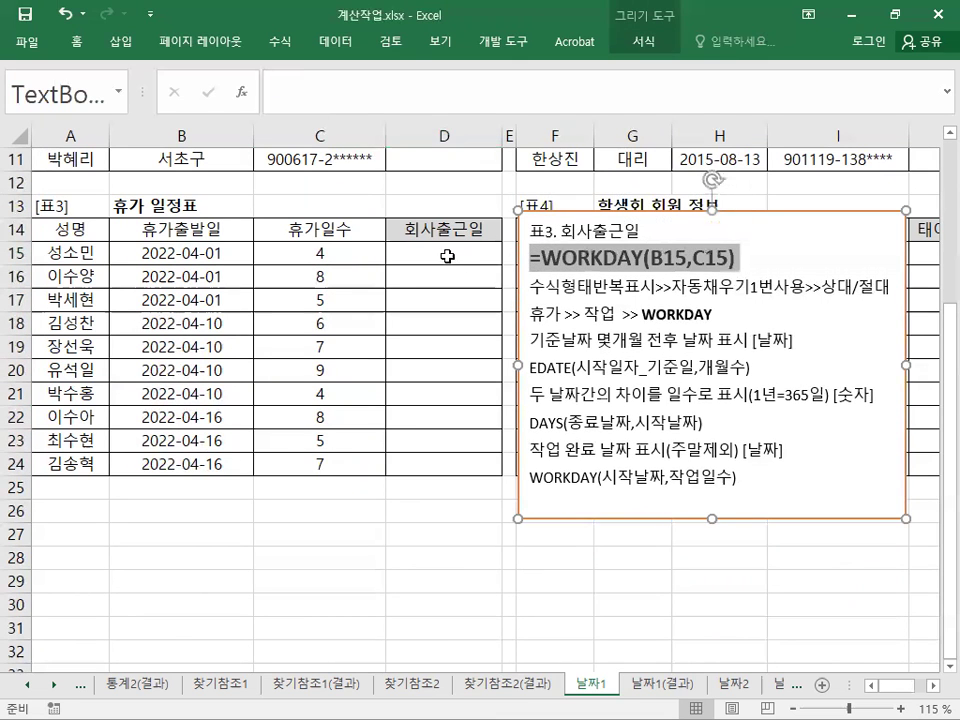
{"action": "type", "text": "="}
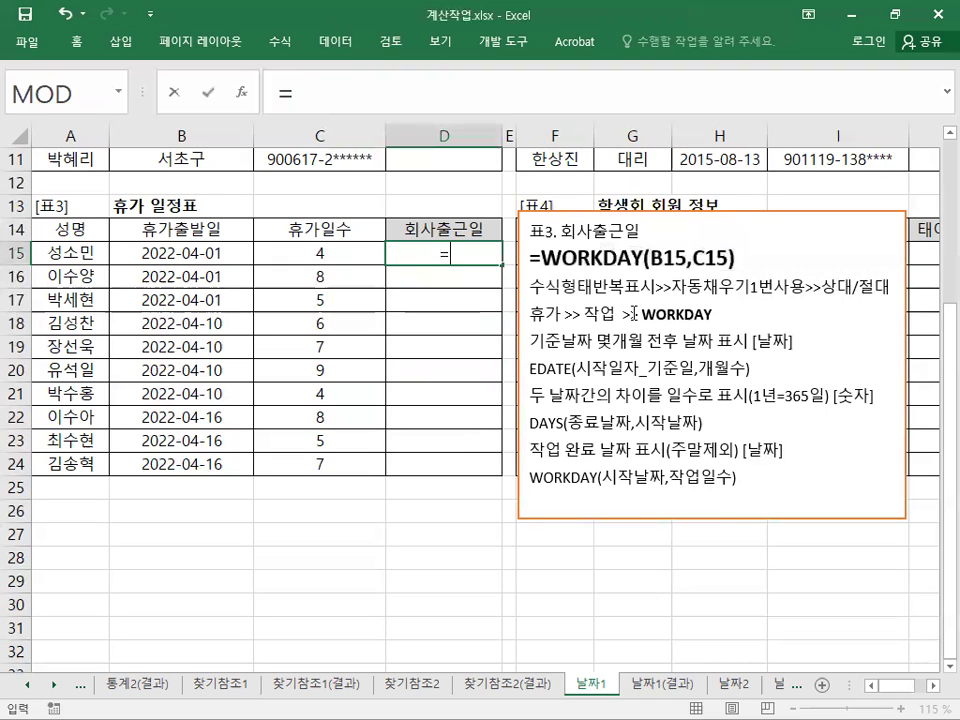
{"action": "key", "text": "Escape"}
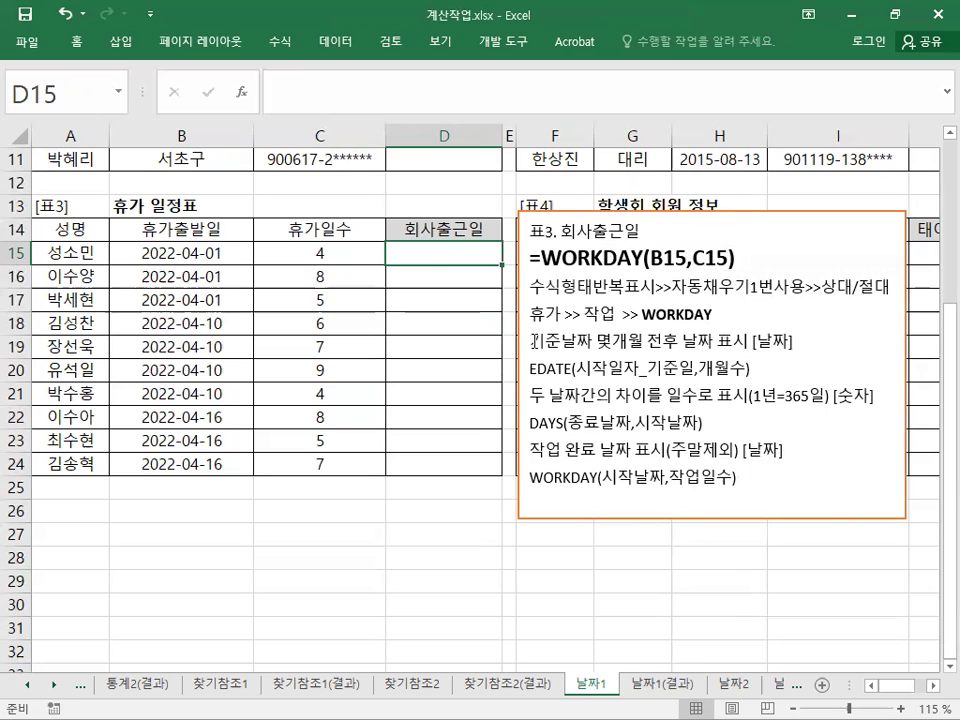
Review the text box's explanations of the EDATE, DAYS and WORKDAY functions, including their arguments and result types.
{"action": "left_click_drag", "start_coordinate": [530, 368], "coordinate": [564, 368]}
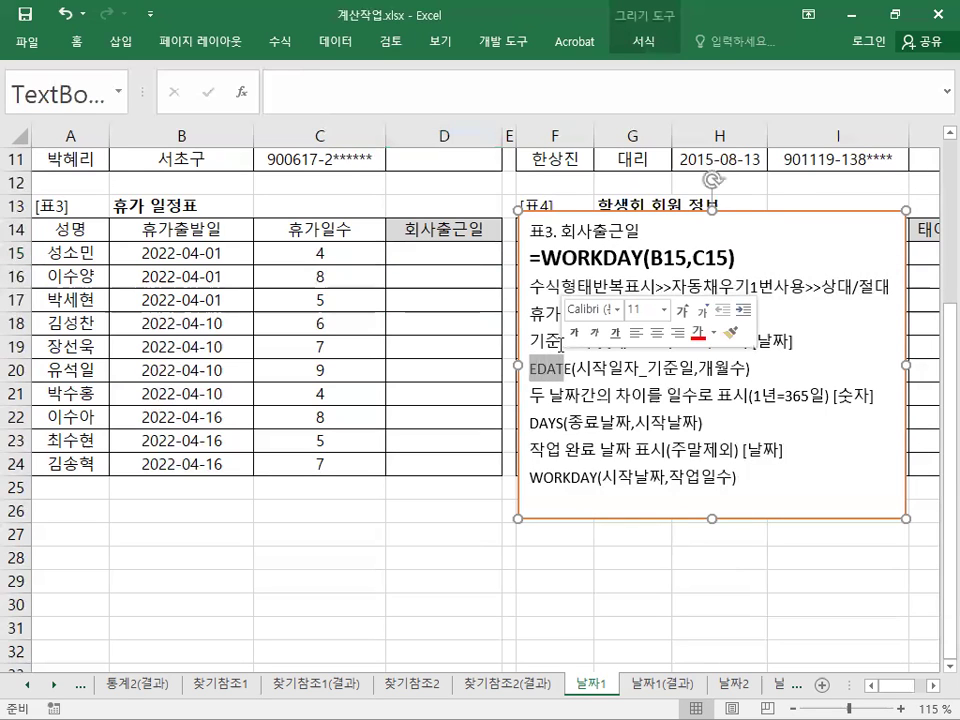
{"action": "left_click", "coordinate": [561, 343]}
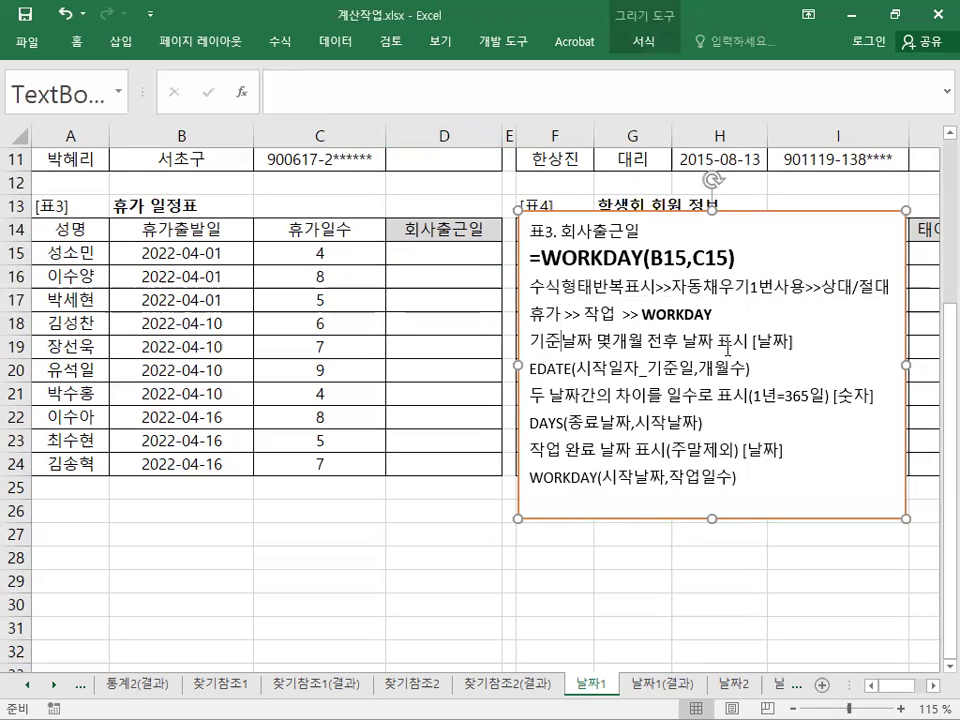
{"action": "left_click_drag", "start_coordinate": [720, 345], "coordinate": [779, 346]}
{"action": "left_click", "coordinate": [721, 367]}
{"action": "left_click_drag", "start_coordinate": [530, 449], "coordinate": [738, 450]}
{"action": "left_click", "coordinate": [612, 450]}
{"action": "left_click_drag", "start_coordinate": [530, 423], "coordinate": [588, 432]}
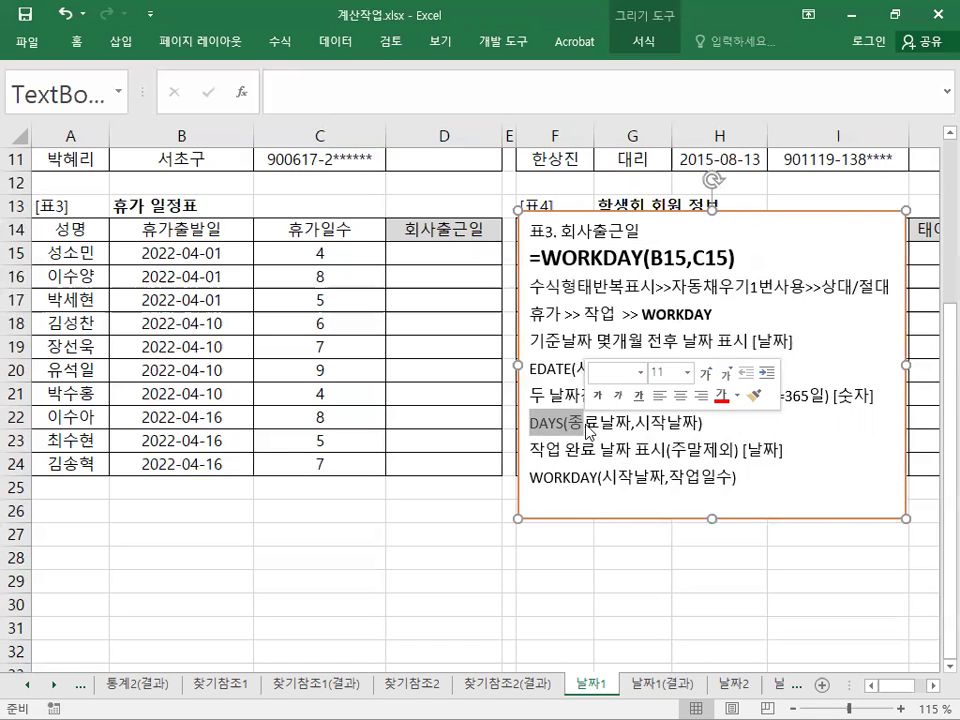
{"action": "left_click", "coordinate": [584, 428]}
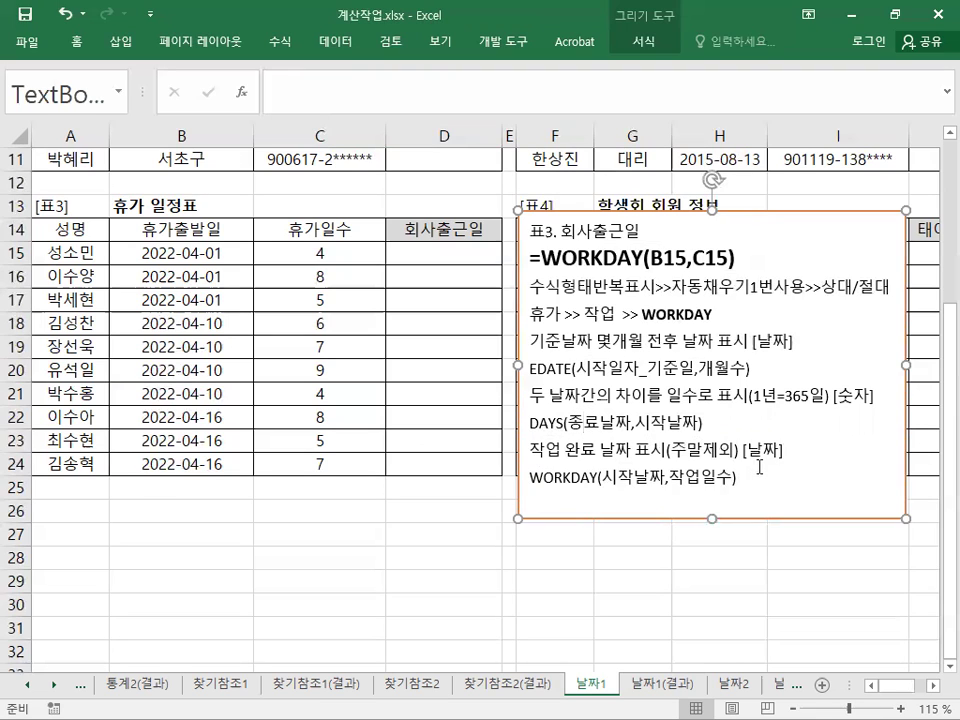
{"action": "left_click", "coordinate": [585, 507]}
{"action": "left_click_drag", "start_coordinate": [735, 478], "coordinate": [525, 360]}
{"action": "left_click_drag", "start_coordinate": [525, 354], "coordinate": [525, 352]}
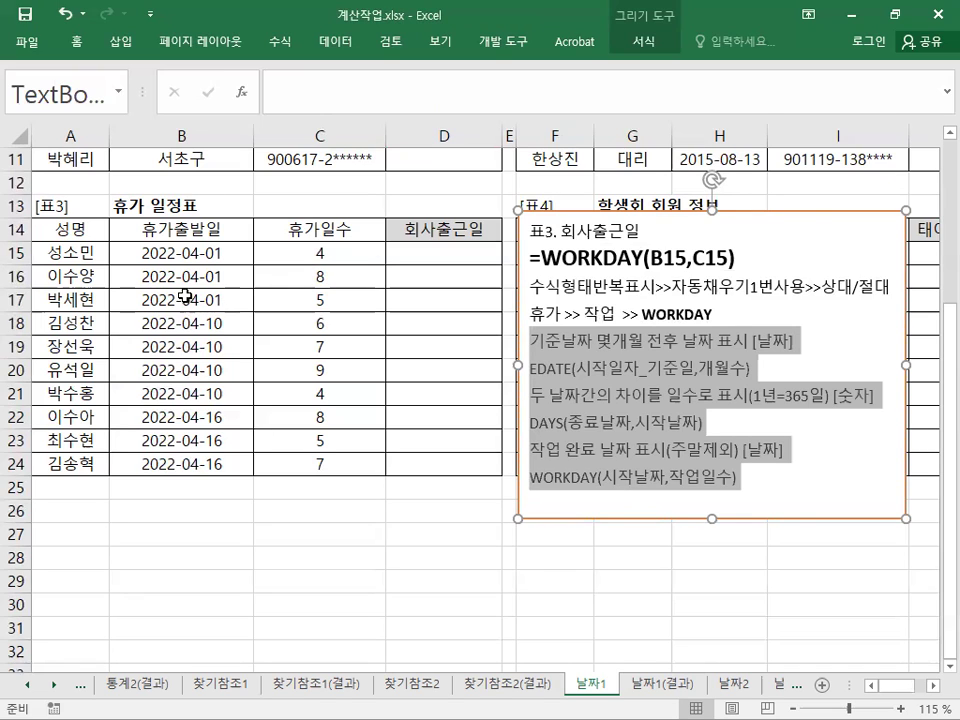
{"action": "left_click", "coordinate": [560, 478]}
{"action": "left_click_drag", "start_coordinate": [534, 452], "coordinate": [632, 499]}
{"action": "left_click", "coordinate": [632, 499]}
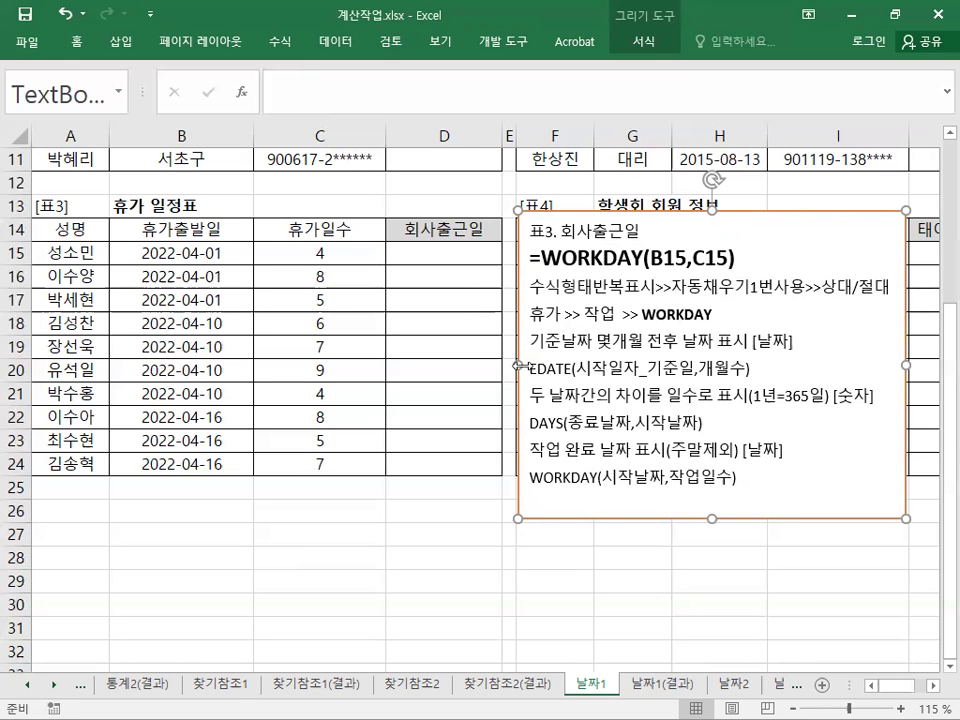
Copy the 교재106페이지 reference from D1 to cell D13 above the 회사출근일 column.
{"action": "scroll", "coordinate": [247, 230], "scroll_direction": "up", "scroll_amount": 4}
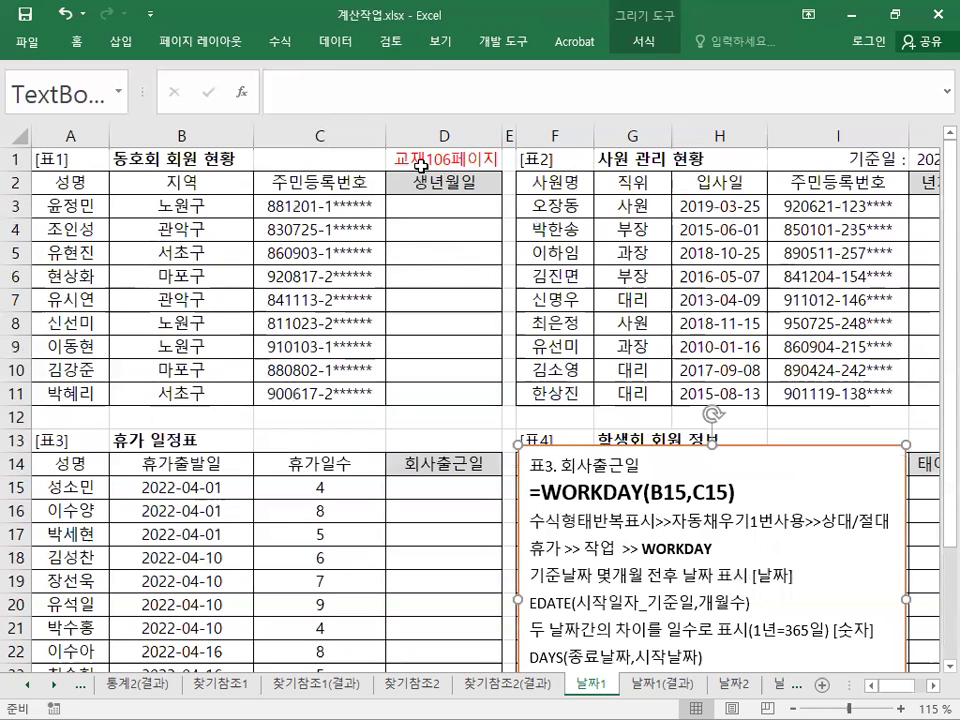
{"action": "right_click", "coordinate": [421, 166]}
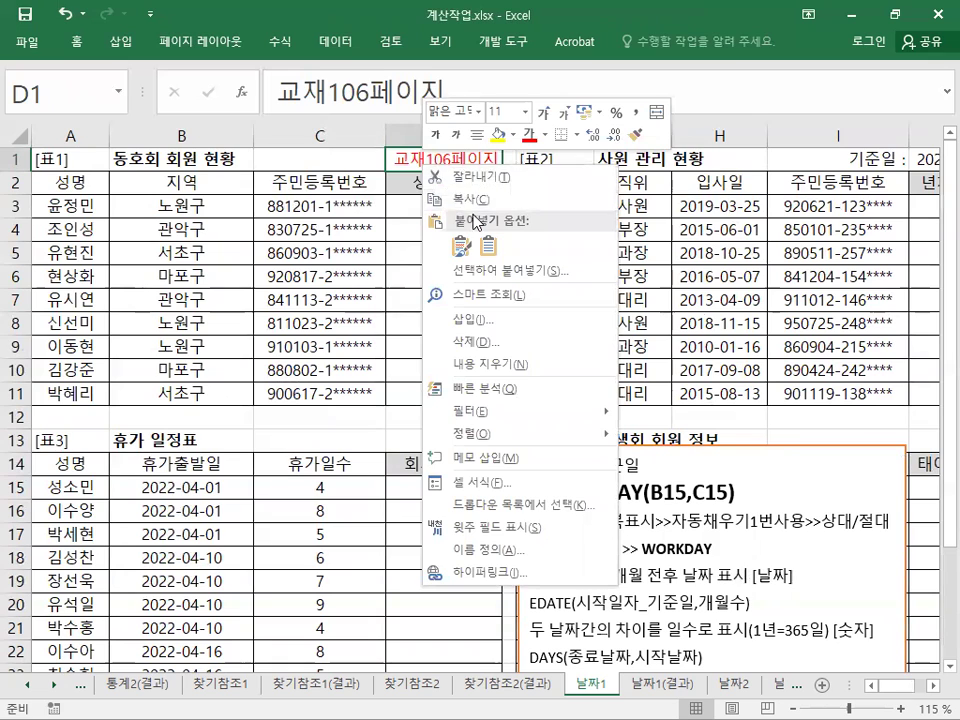
{"action": "left_click", "coordinate": [465, 199]}
{"action": "right_click", "coordinate": [437, 440]}
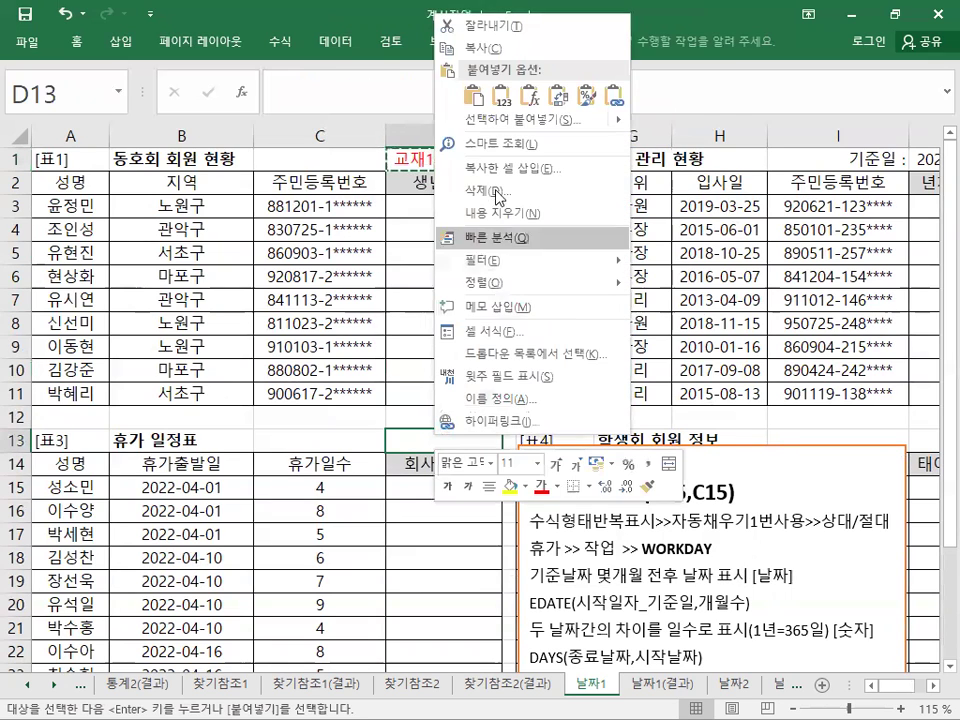
{"action": "left_click", "coordinate": [473, 96]}
{"action": "scroll", "coordinate": [301, 384], "scroll_direction": "down", "scroll_amount": 3}
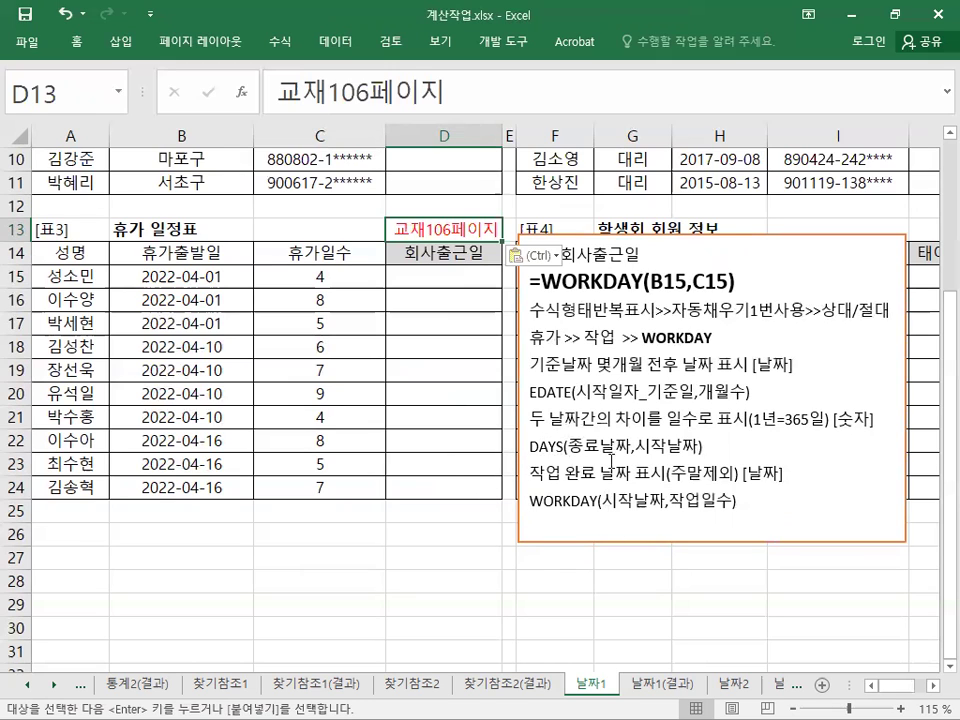
Review the empty 회사출근일 cells D15:D24 and the fill range from the first row to the last.
{"action": "left_click", "coordinate": [432, 279]}
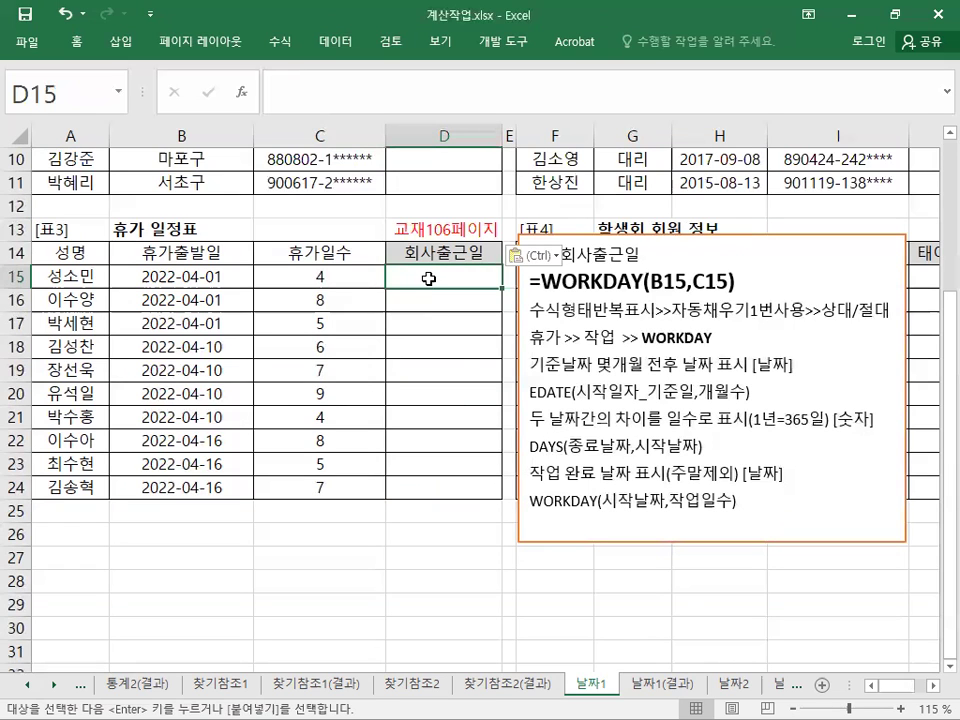
{"action": "key", "text": "Down"}
{"action": "key", "text": "Down"}
{"action": "key", "text": "Down"}
{"action": "key", "text": "Down"}
{"action": "key", "text": "Down"}
{"action": "key", "text": "Down"}
{"action": "key", "text": "Down"}
{"action": "key", "text": "Down"}
{"action": "key", "text": "Down"}
{"action": "key", "text": "Down"}
{"action": "left_click_drag", "start_coordinate": [433, 276], "coordinate": [467, 478]}
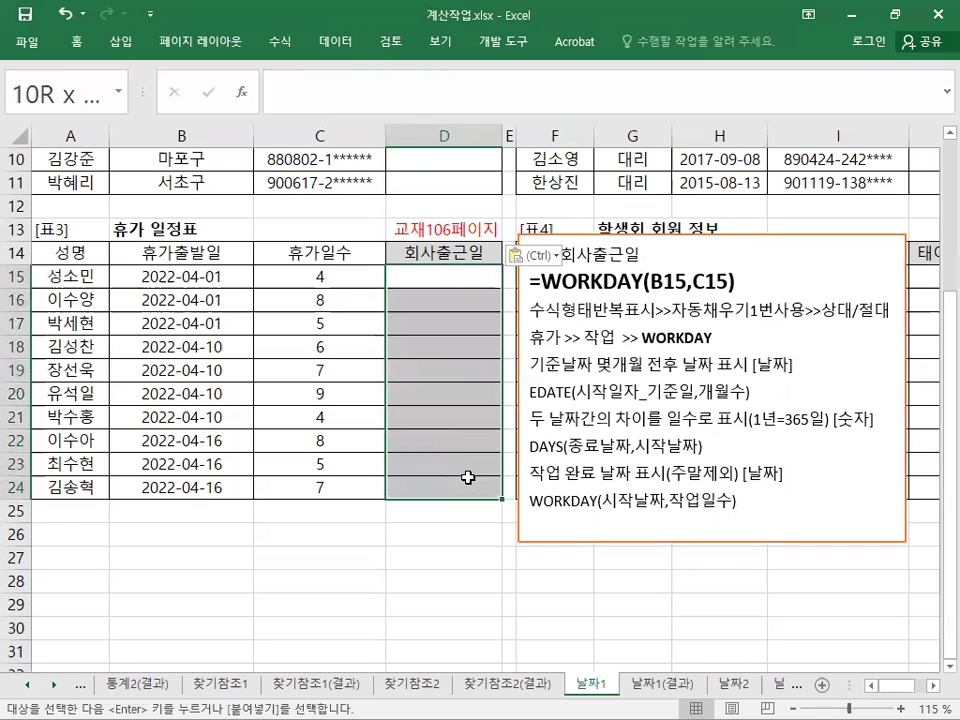
{"action": "left_click", "coordinate": [497, 284]}
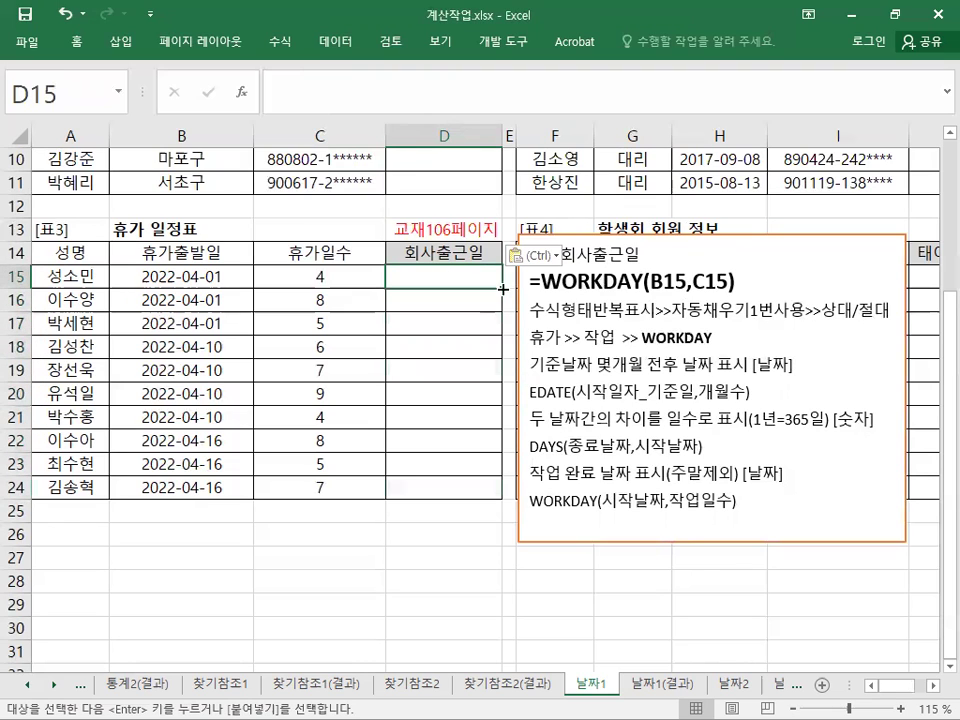
{"action": "left_click_drag", "start_coordinate": [502, 288], "coordinate": [505, 497]}
Enter =WORKDAY(B15,C15) in D15, using the departure date and vacation days of the first row.
{"action": "left_click", "coordinate": [464, 275]}
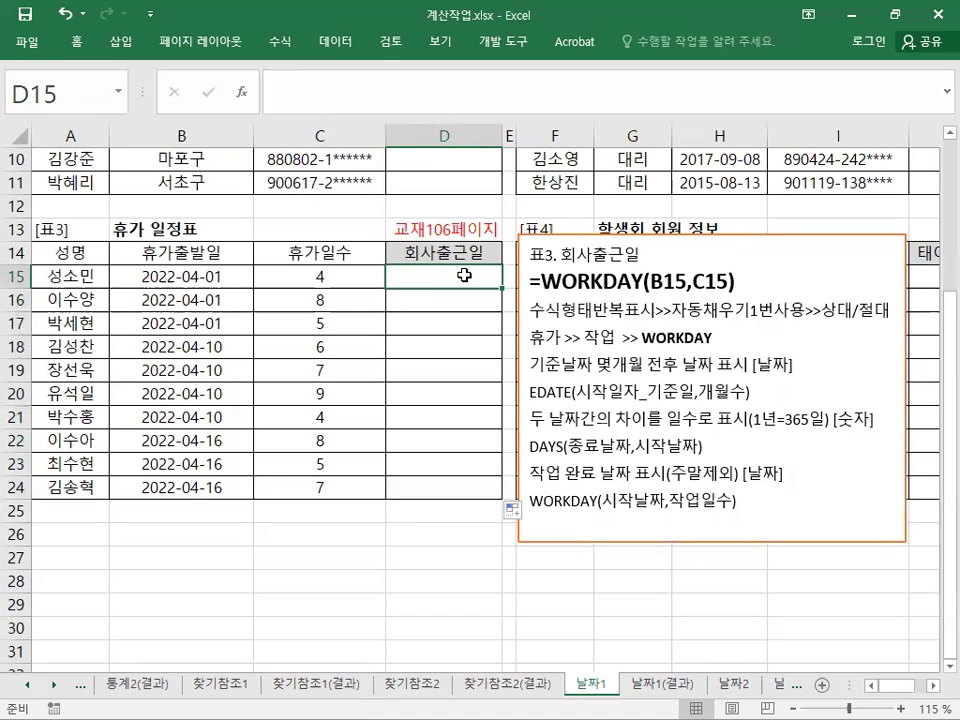
{"action": "type", "text": "="}
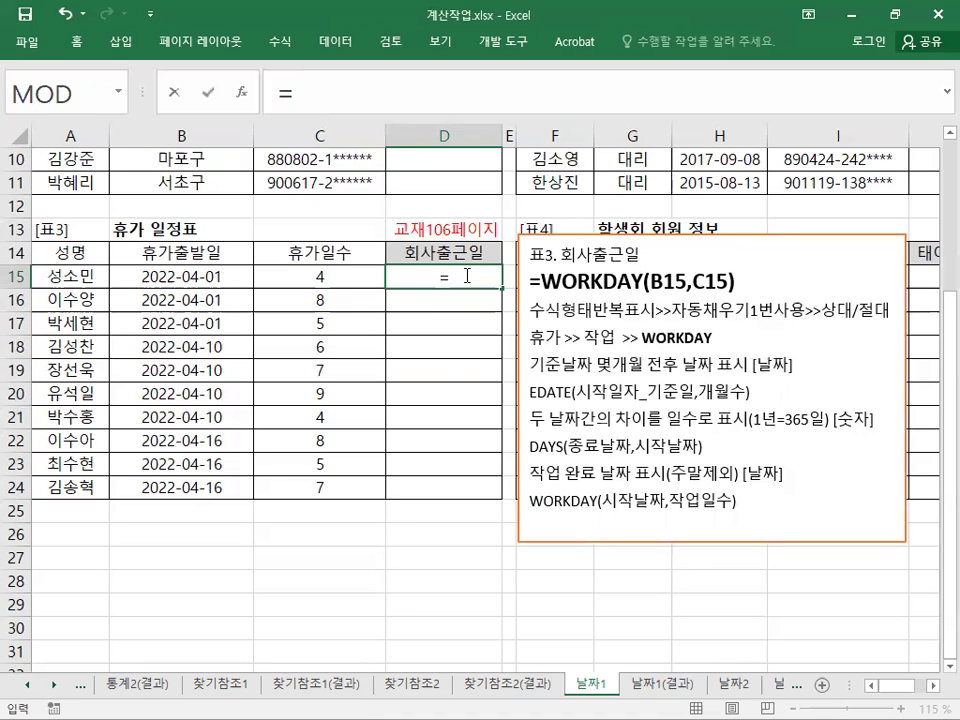
{"action": "type", "text": "workday"}
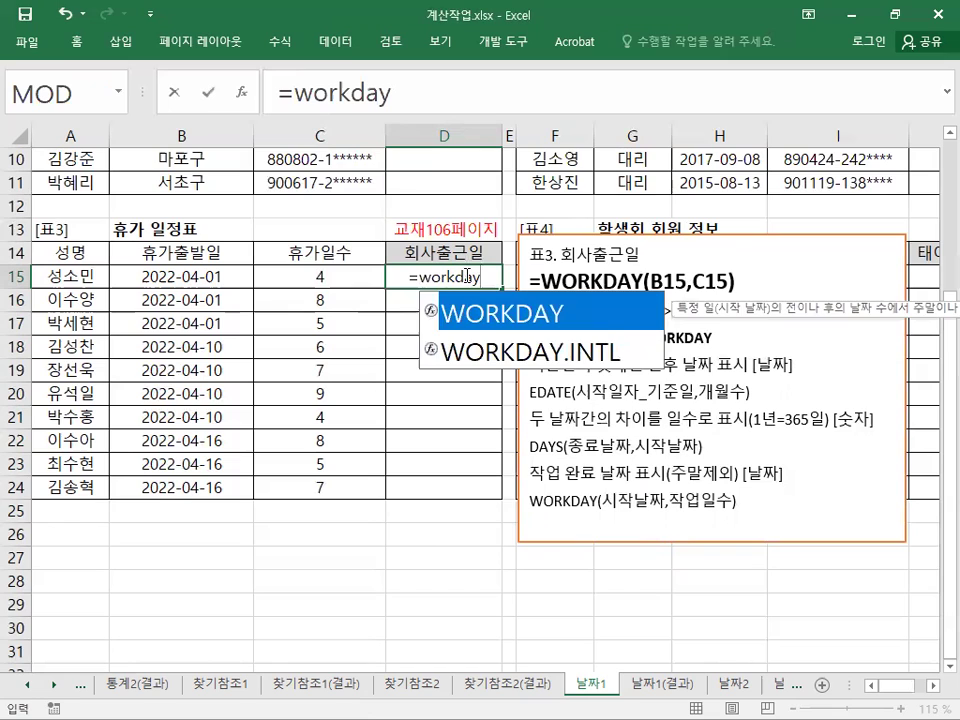
{"action": "type", "text": "("}
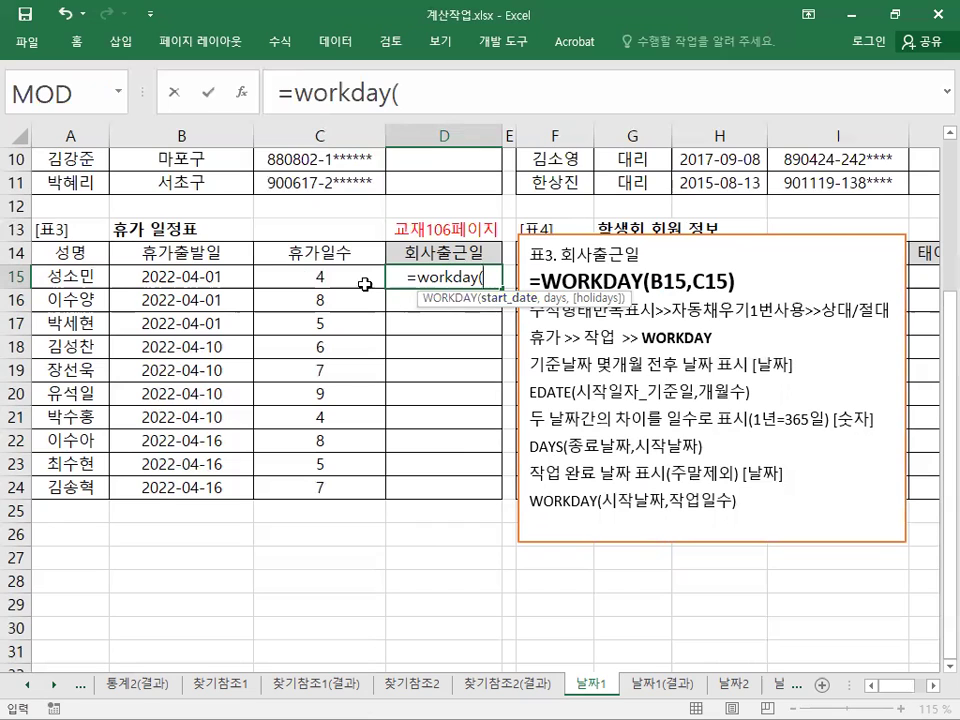
{"action": "left_click", "coordinate": [203, 273]}
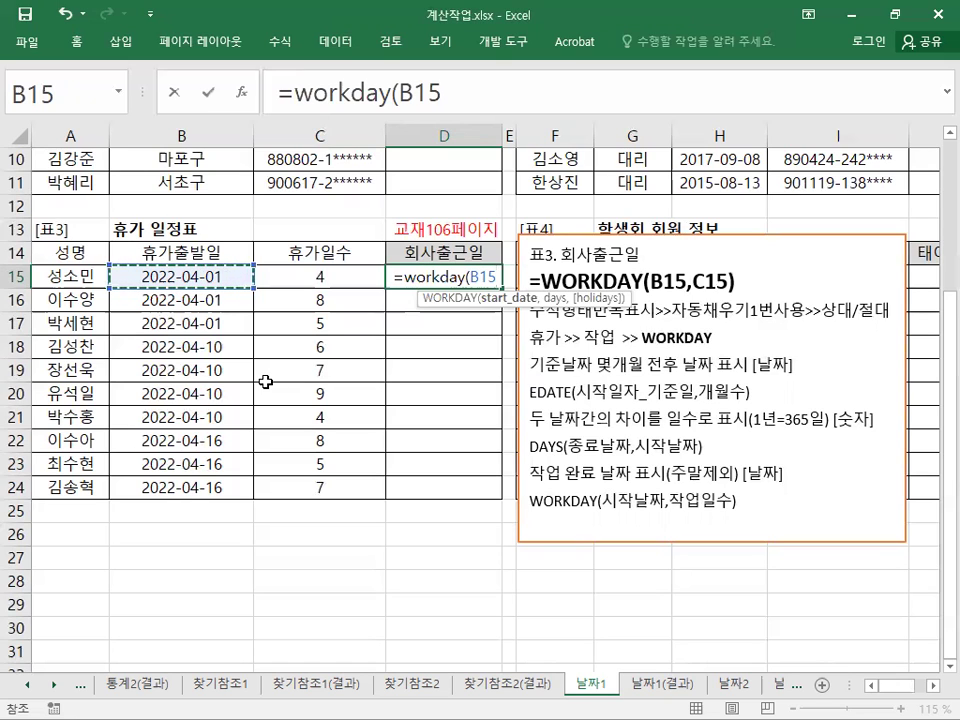
{"action": "type", "text": ","}
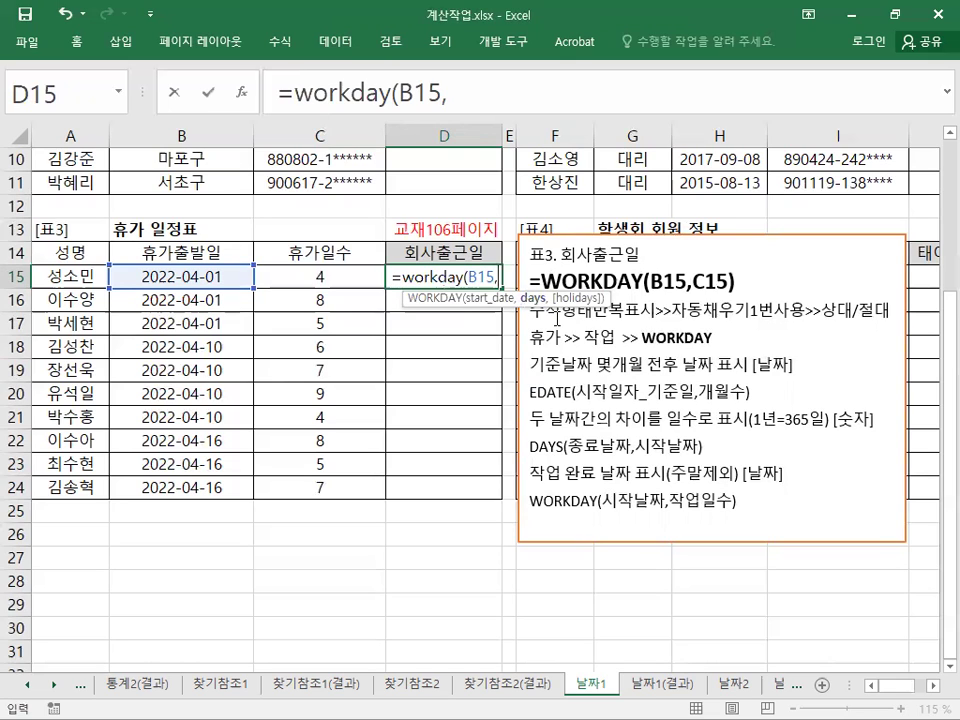
{"action": "left_click", "coordinate": [345, 278]}
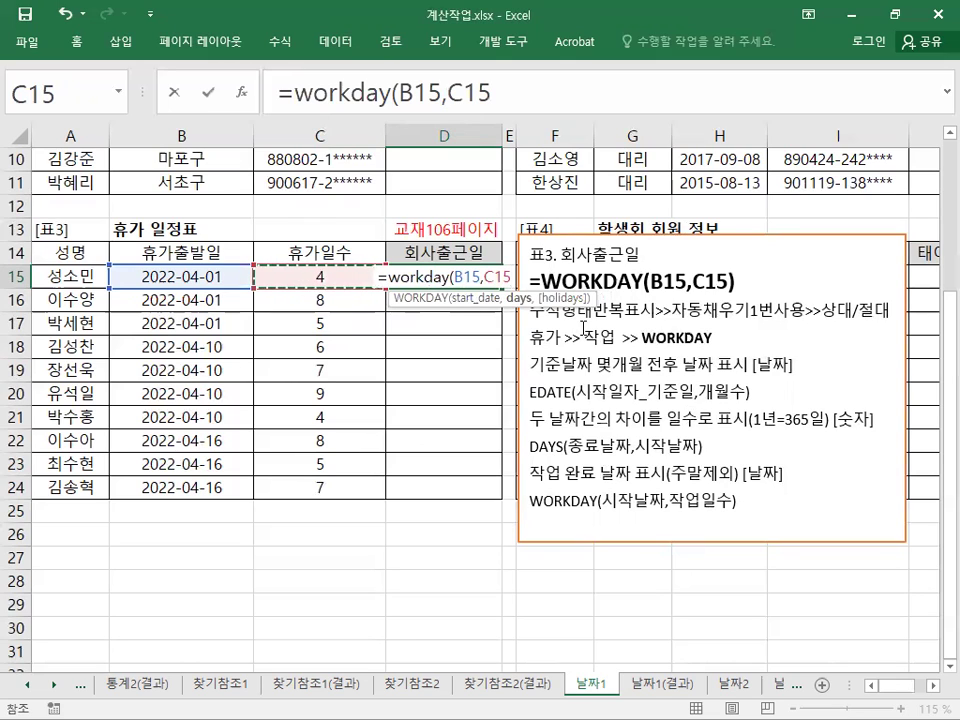
{"action": "type", "text": ")"}
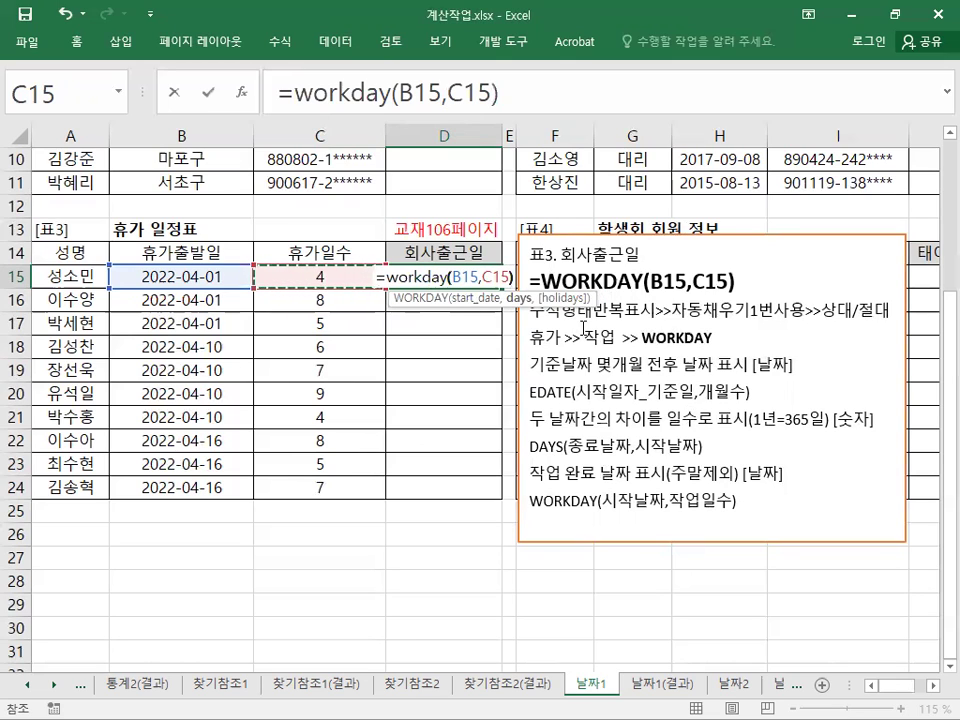
{"action": "key", "text": "Return"}
Fill the WORKDAY formula from D15 down to D24 and highlight the 주말제외 remark in the notes text box.
{"action": "key", "text": "Up"}
{"action": "left_click_drag", "start_coordinate": [500, 289], "coordinate": [486, 492]}
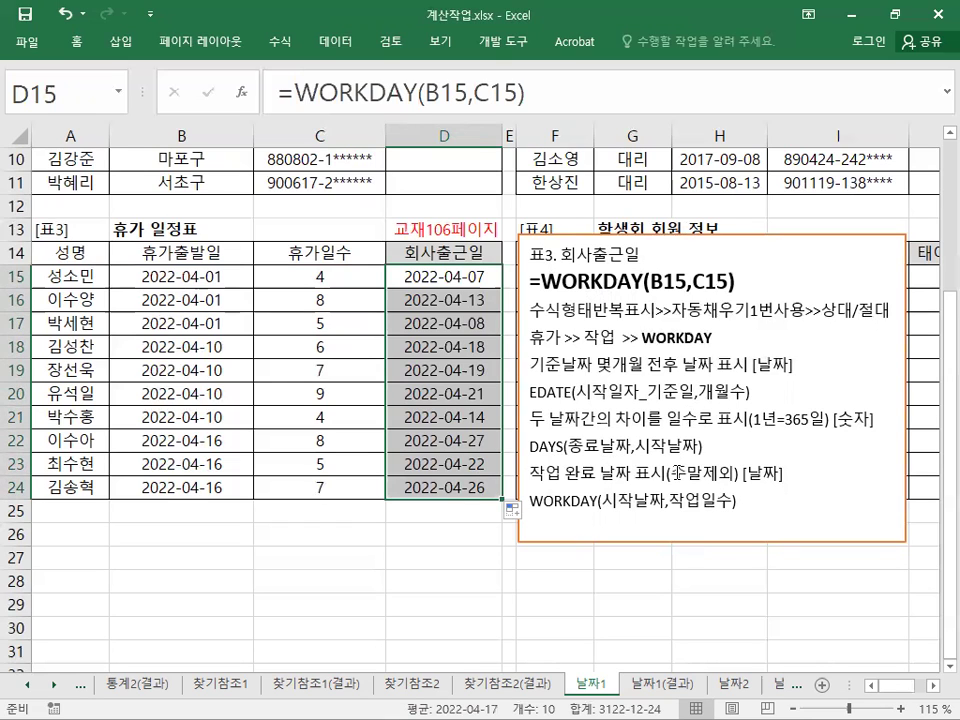
{"action": "left_click", "coordinate": [679, 472]}
{"action": "left_click_drag", "start_coordinate": [680, 473], "coordinate": [735, 476]}
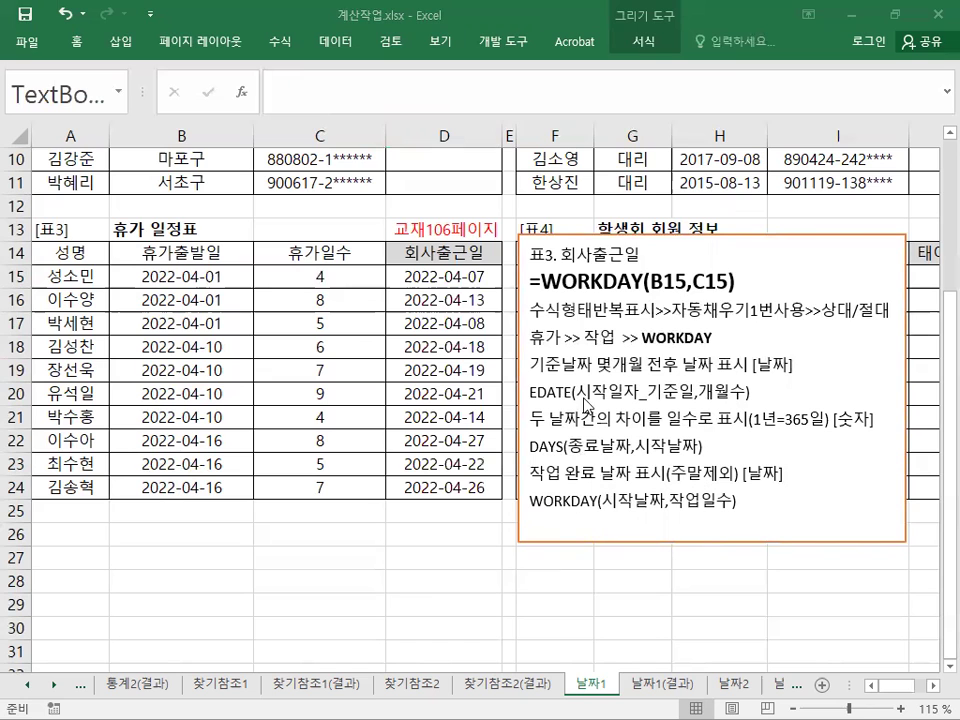
Move the notes text box beside the 사원 관리 현황 table, starting at about cell L3.
{"action": "left_click", "coordinate": [538, 234]}
{"action": "left_click_drag", "start_coordinate": [538, 234], "coordinate": [690, 206]}
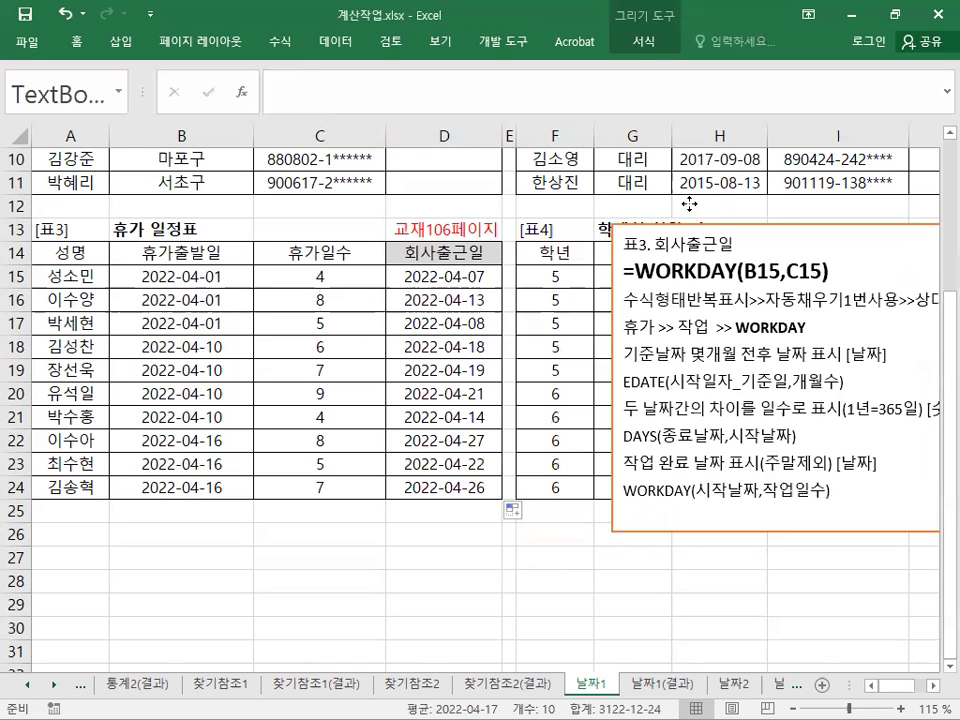
{"action": "left_click", "coordinate": [933, 686]}
{"action": "left_click", "coordinate": [933, 686]}
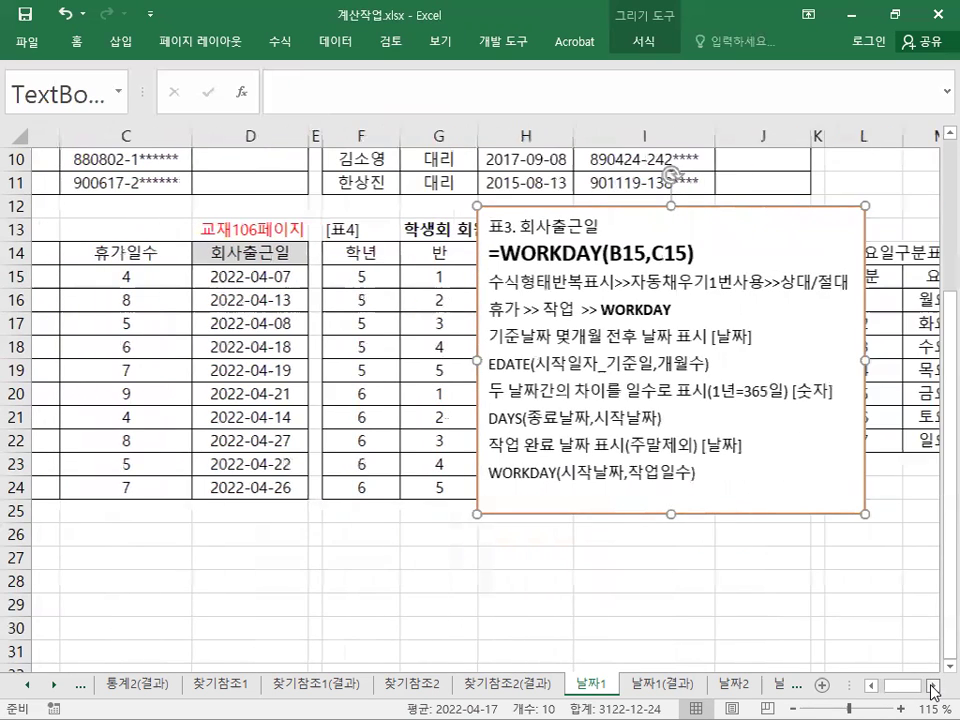
{"action": "left_click", "coordinate": [933, 686]}
{"action": "left_click", "coordinate": [933, 686]}
{"action": "scroll", "coordinate": [461, 576], "scroll_direction": "up", "scroll_amount": 2}
{"action": "scroll", "coordinate": [461, 577], "scroll_direction": "up", "scroll_amount": 1}
{"action": "scroll", "coordinate": [461, 577], "scroll_direction": "down", "scroll_amount": 1}
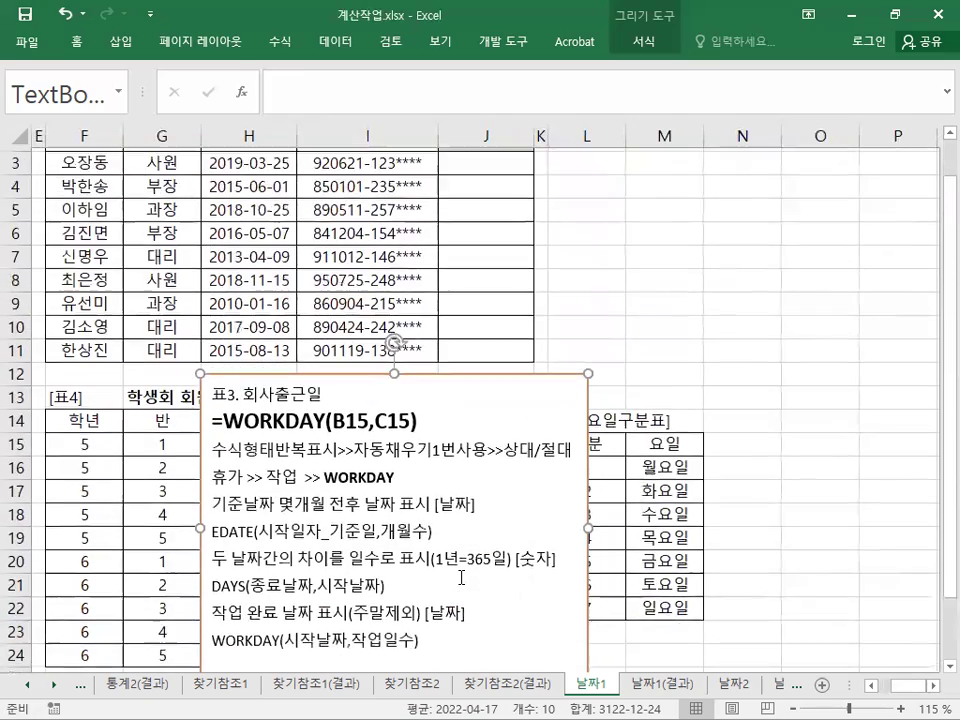
{"action": "scroll", "coordinate": [302, 405], "scroll_direction": "up", "scroll_amount": 1}
{"action": "left_click_drag", "start_coordinate": [290, 420], "coordinate": [635, 205]}
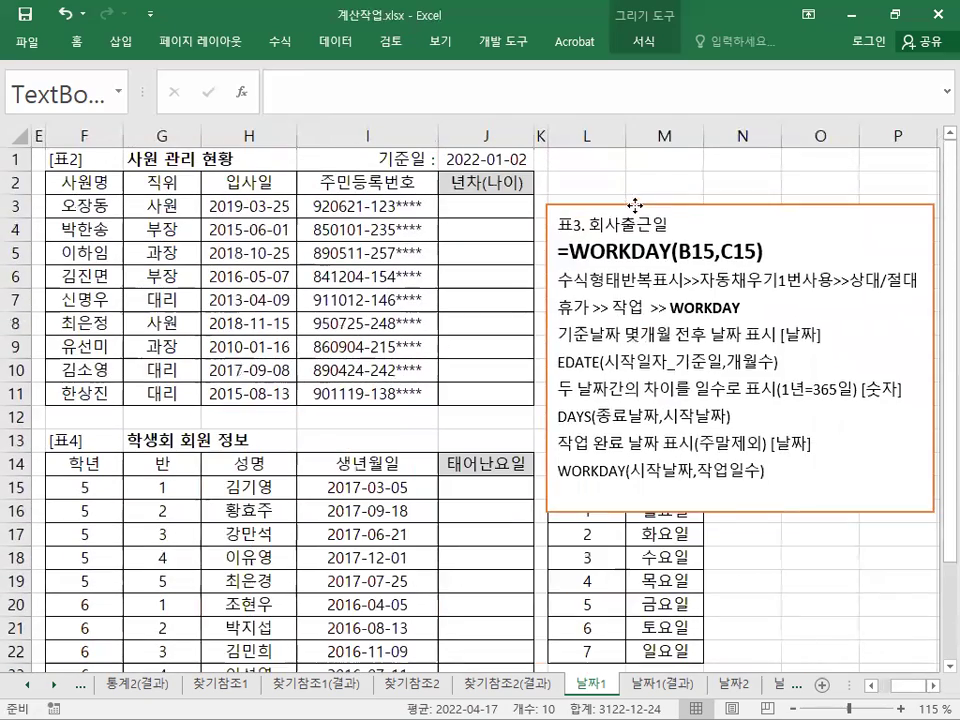
Paste the 표2. 년차(나이) notes into the text box above the 표3. 회사출근일 section.
{"action": "left_click", "coordinate": [561, 224]}
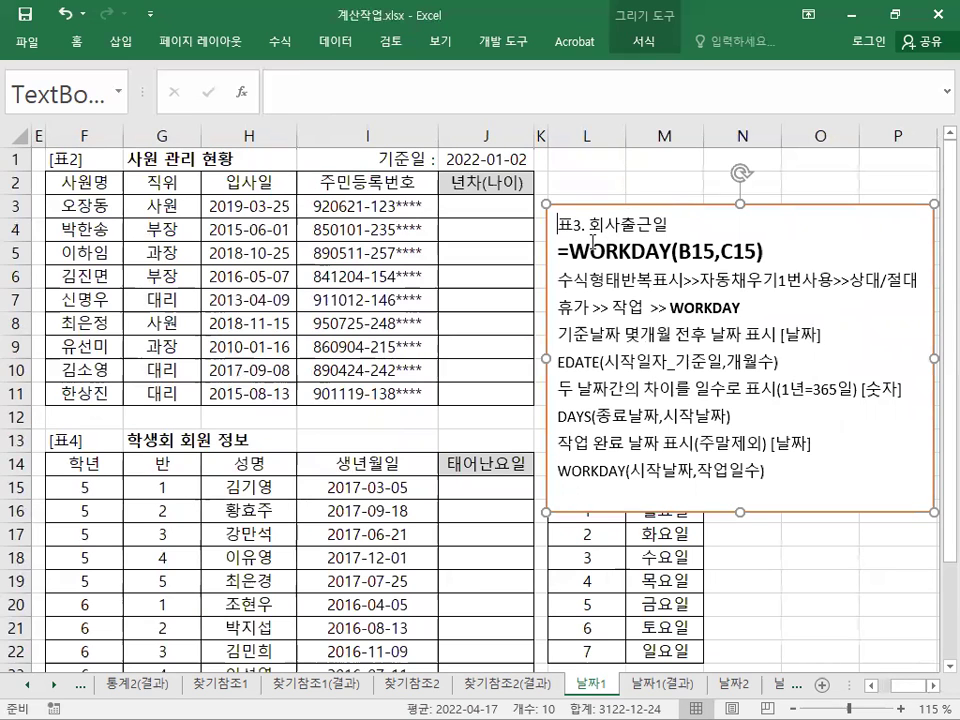
{"action": "key", "text": "Return"}
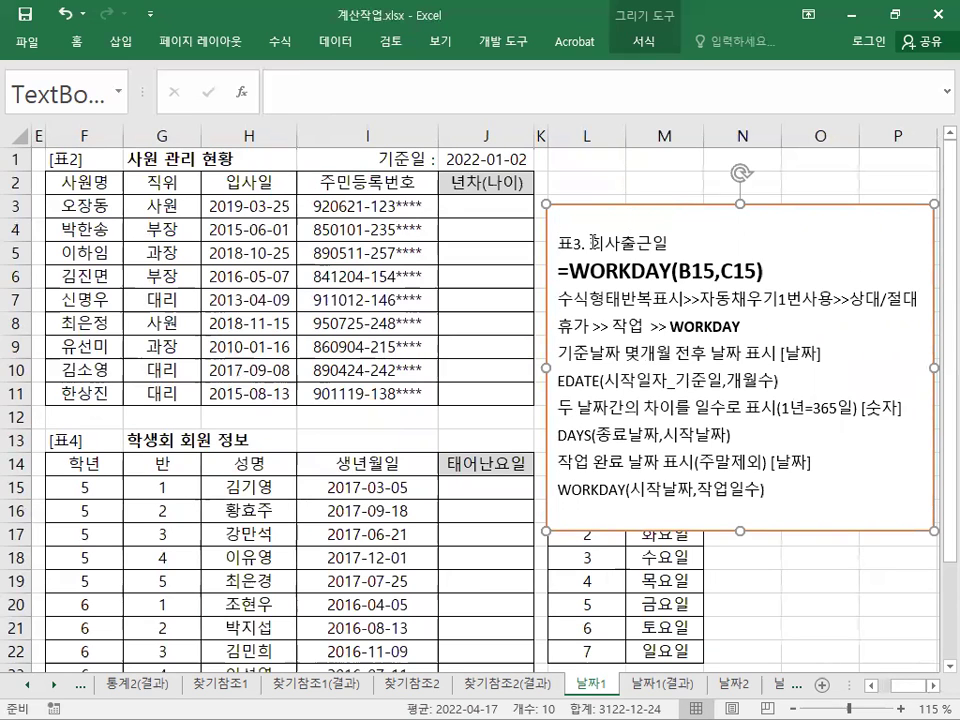
{"action": "key", "text": "ctrl+v"}
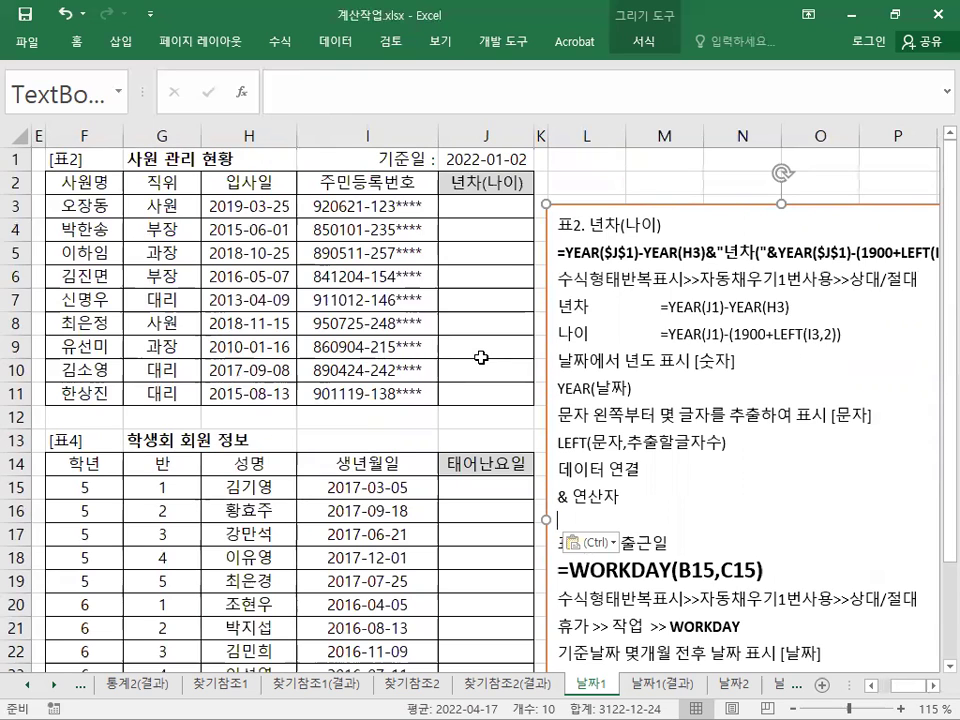
Examine the 사원 관리 현황 table's base date in J1, its 입사일 and 주민등록번호 columns, and the 년차(나이) cells J3:J11.
{"action": "left_click", "coordinate": [470, 158]}
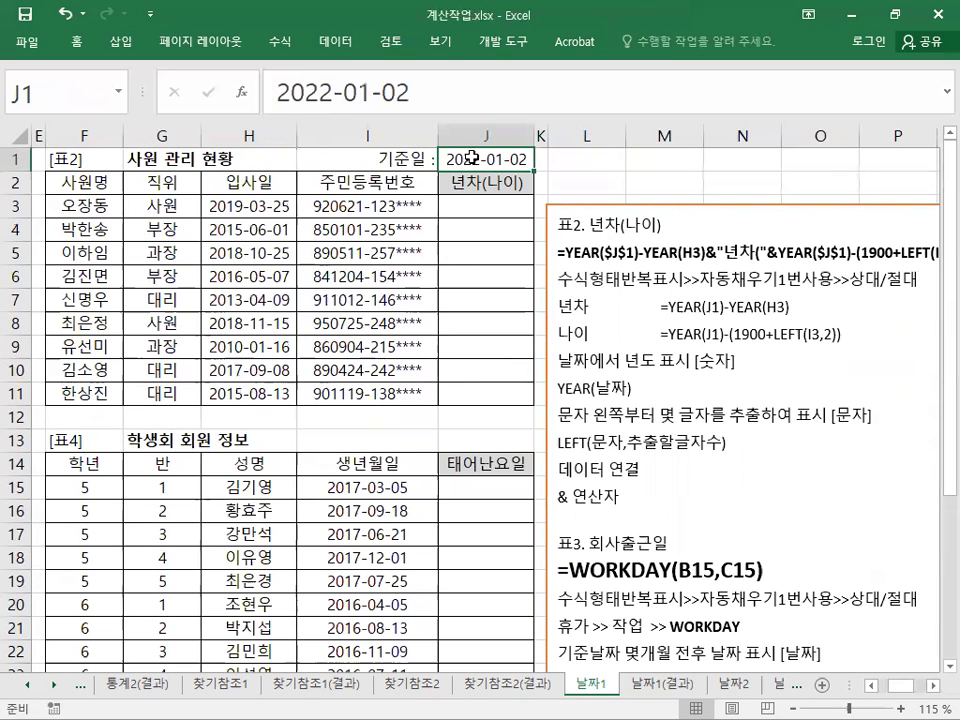
{"action": "left_click_drag", "start_coordinate": [250, 207], "coordinate": [255, 393]}
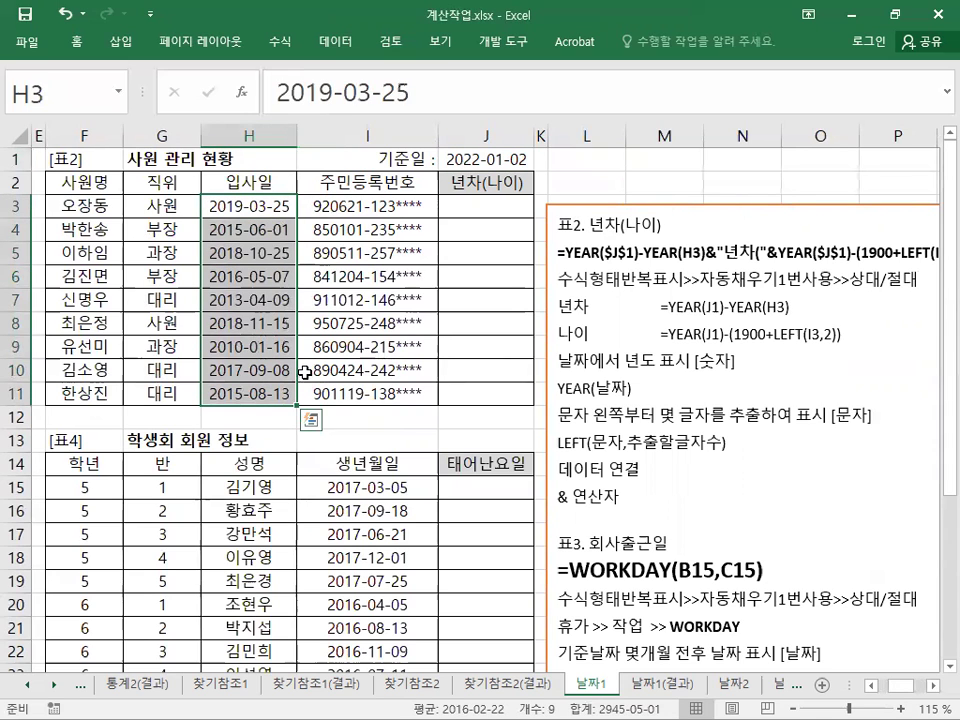
{"action": "left_click", "coordinate": [330, 207]}
{"action": "left_click", "coordinate": [368, 278]}
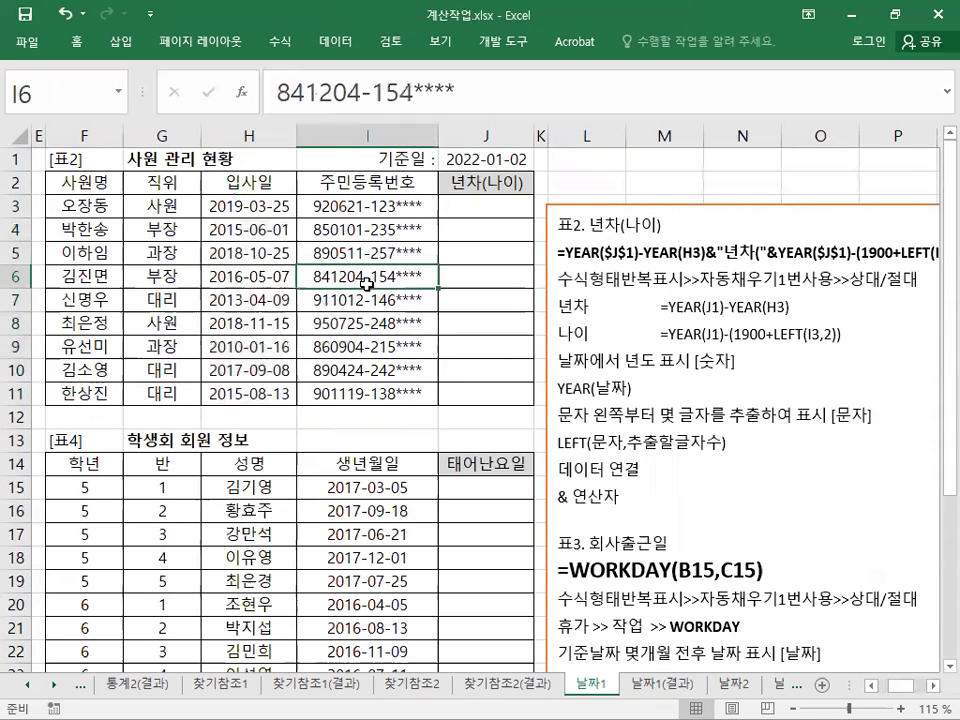
{"action": "left_click_drag", "start_coordinate": [381, 208], "coordinate": [385, 393]}
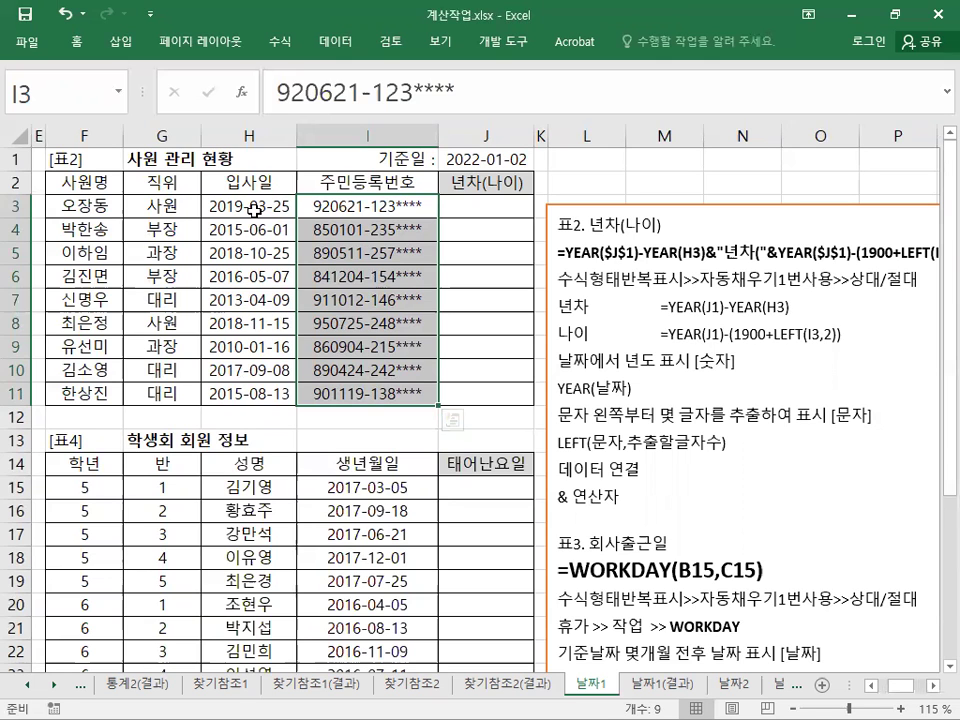
{"action": "left_click_drag", "start_coordinate": [84, 182], "coordinate": [413, 380]}
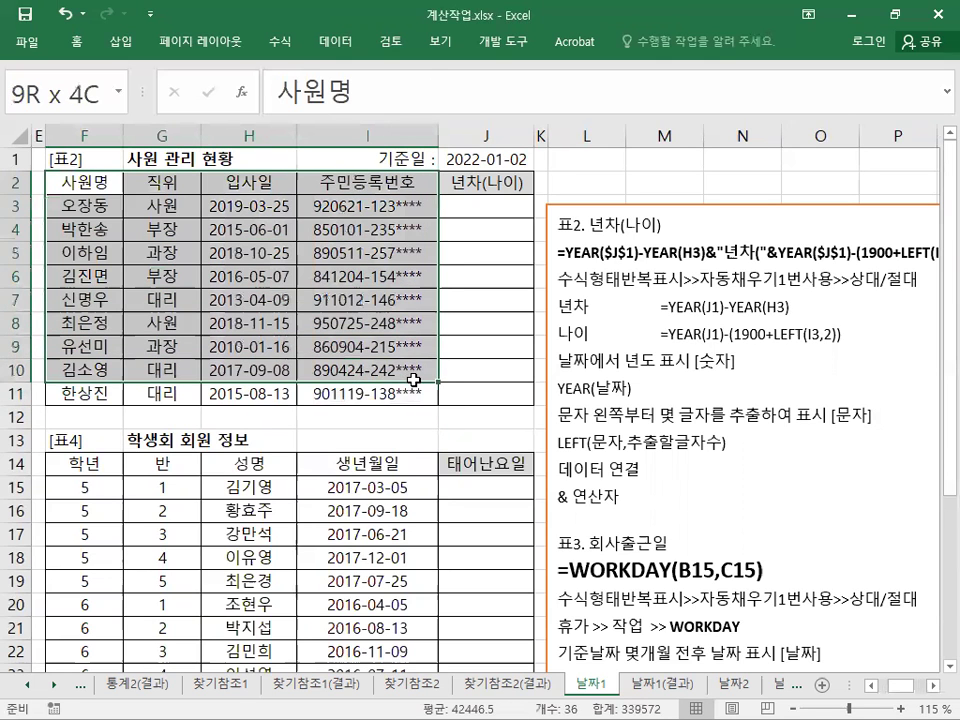
{"action": "left_click", "coordinate": [317, 277]}
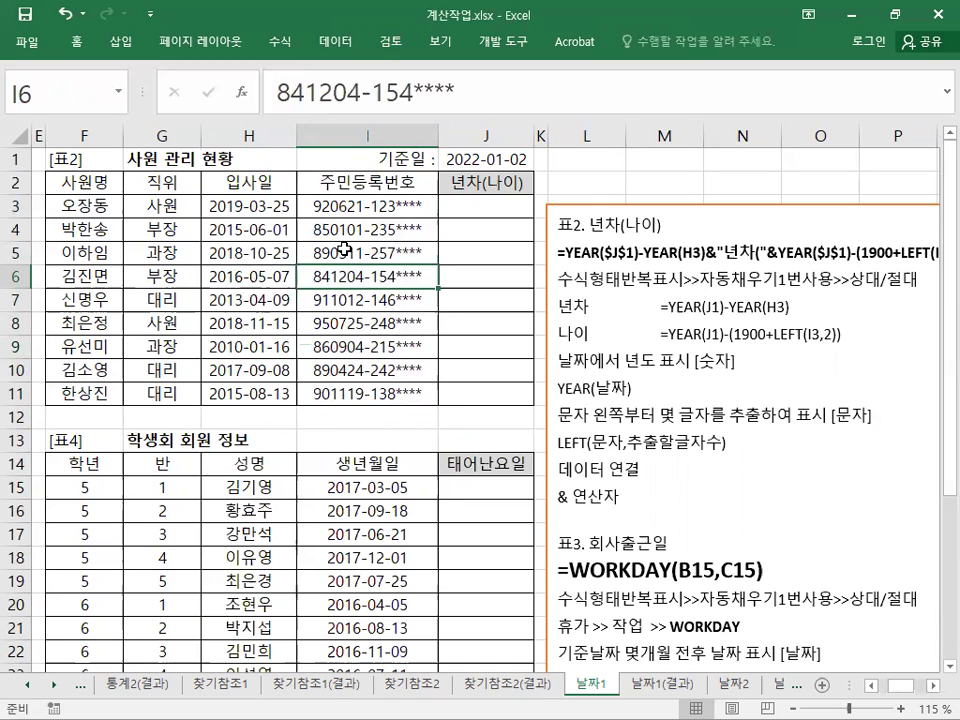
{"action": "left_click", "coordinate": [484, 203]}
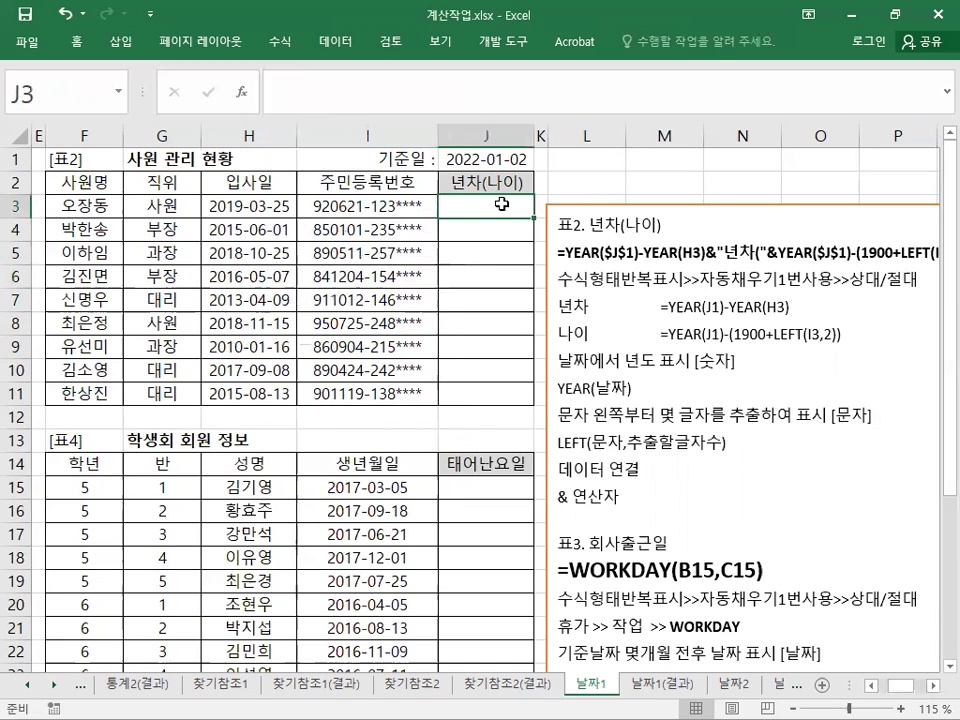
{"action": "left_click_drag", "start_coordinate": [492, 392], "coordinate": [473, 203]}
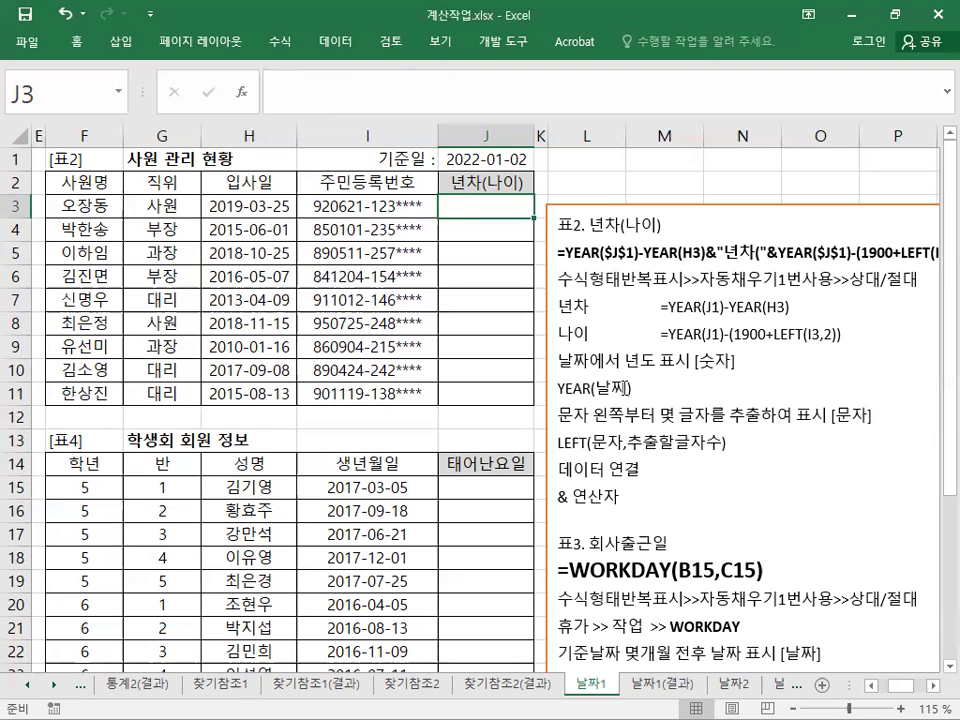
Move the text box below the 사원 관리 현황 table and enlarge its 년차(나이) YEAR formula line to 14 pt.
{"action": "left_click", "coordinate": [604, 204]}
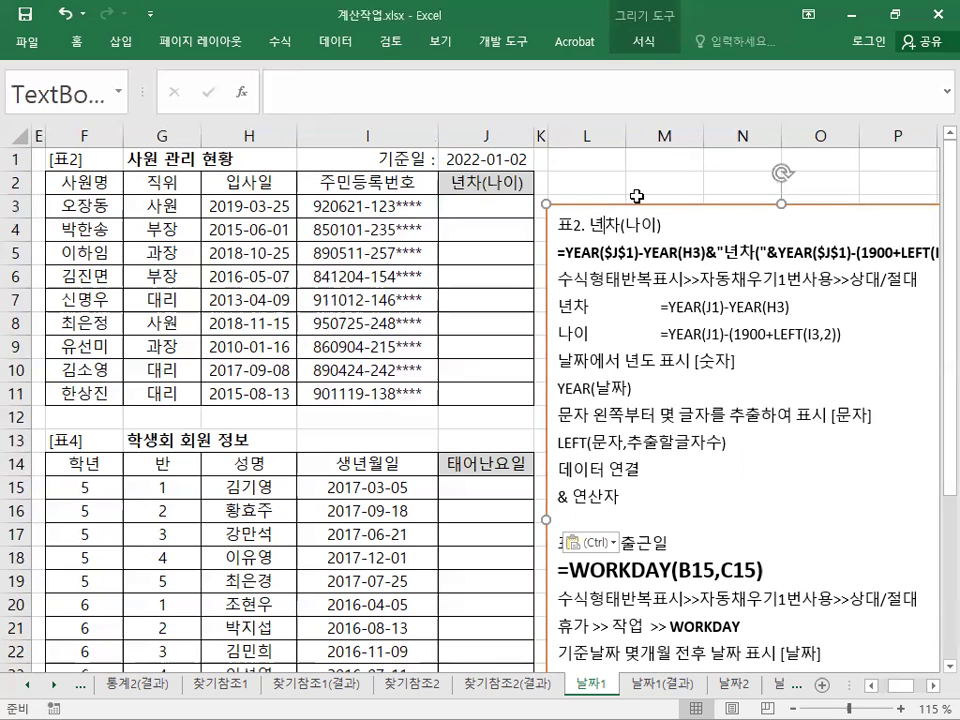
{"action": "left_click_drag", "start_coordinate": [605, 207], "coordinate": [345, 415]}
{"action": "triple_click", "coordinate": [461, 463]}
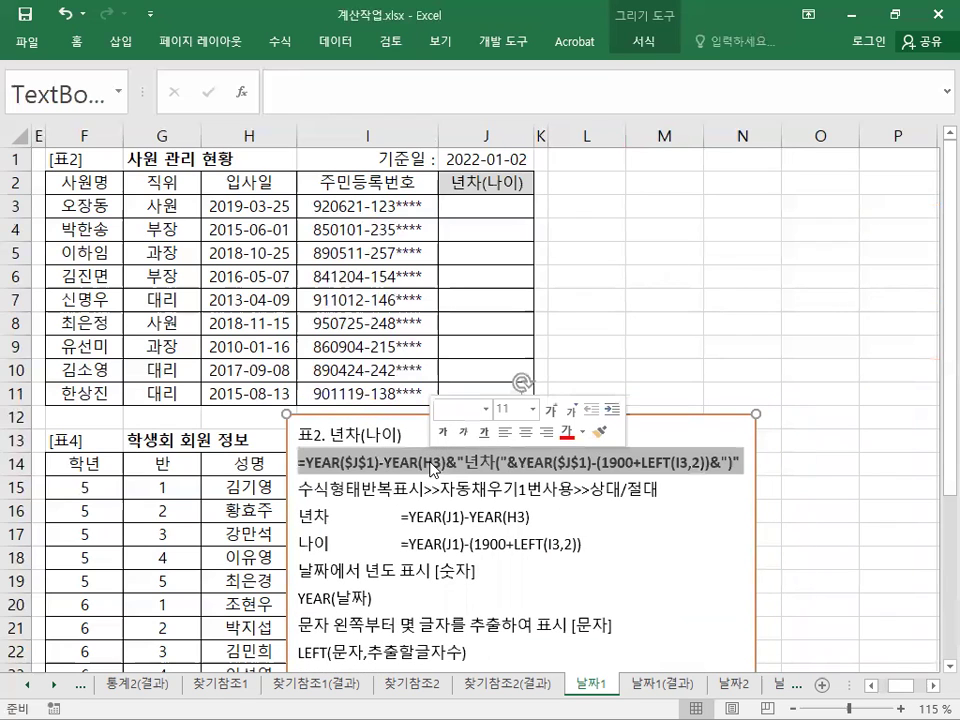
{"action": "left_click", "coordinate": [551, 410]}
{"action": "left_click", "coordinate": [551, 410]}
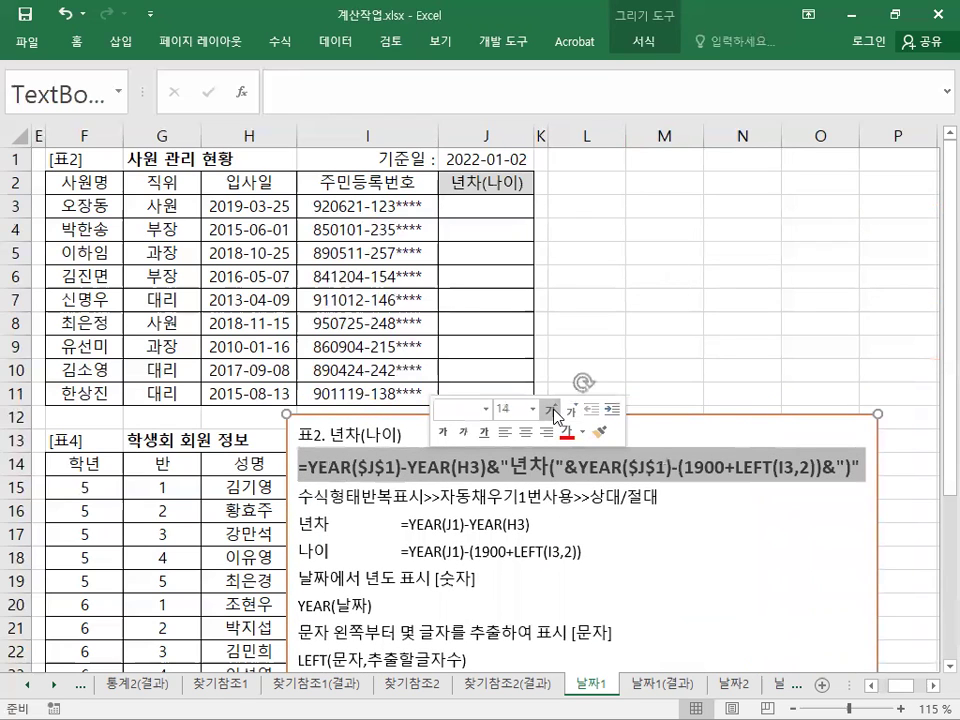
Shift the 년차(나이) notes text box so that it starts at about column H, below the 사원 관리 현황 table.
{"action": "left_click_drag", "start_coordinate": [643, 416], "coordinate": [549, 412]}
{"action": "left_click", "coordinate": [448, 206]}
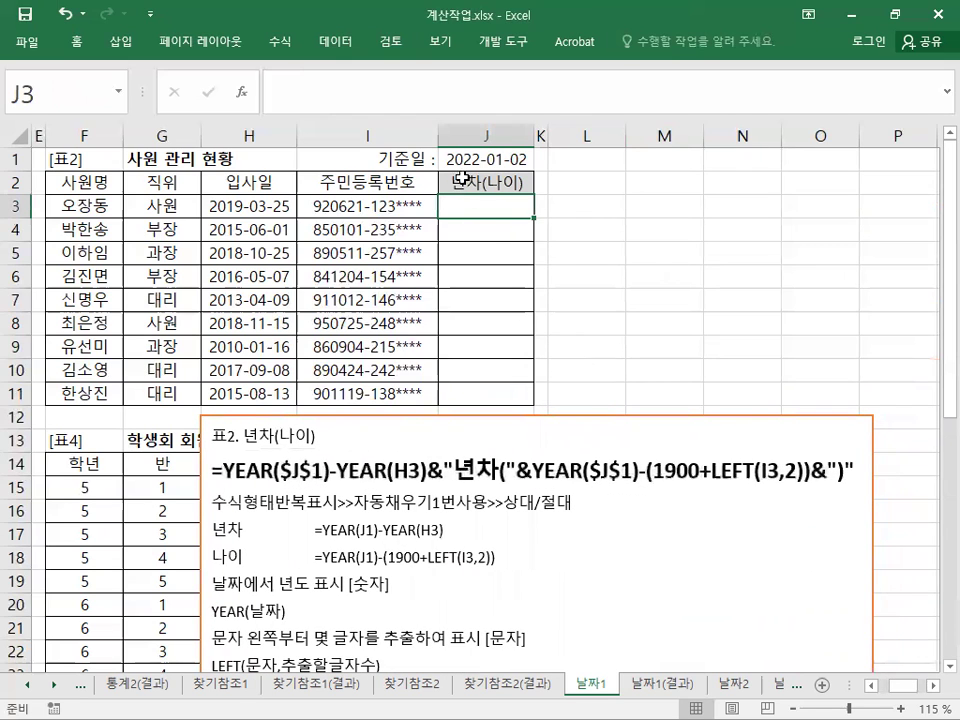
{"action": "left_click_drag", "start_coordinate": [471, 209], "coordinate": [476, 394]}
{"action": "left_click", "coordinate": [507, 219]}
{"action": "left_click_drag", "start_coordinate": [534, 218], "coordinate": [500, 400]}
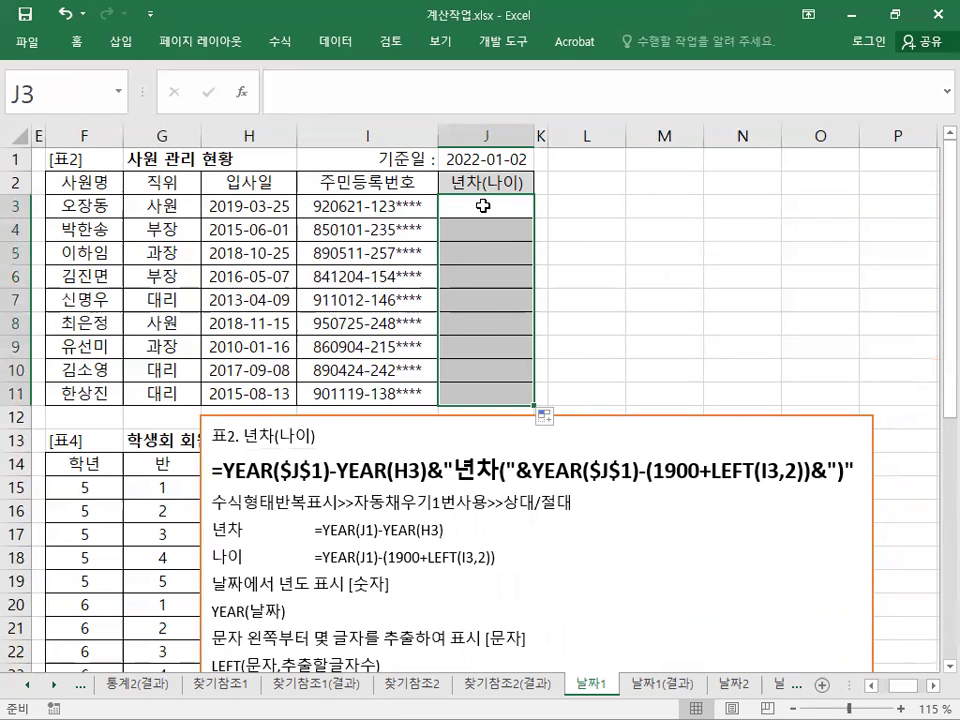
Start the 년차(나이) formula in J3 with the base date's year as an absolute reference, =YEAR($J$1)-.
{"action": "left_click", "coordinate": [483, 205]}
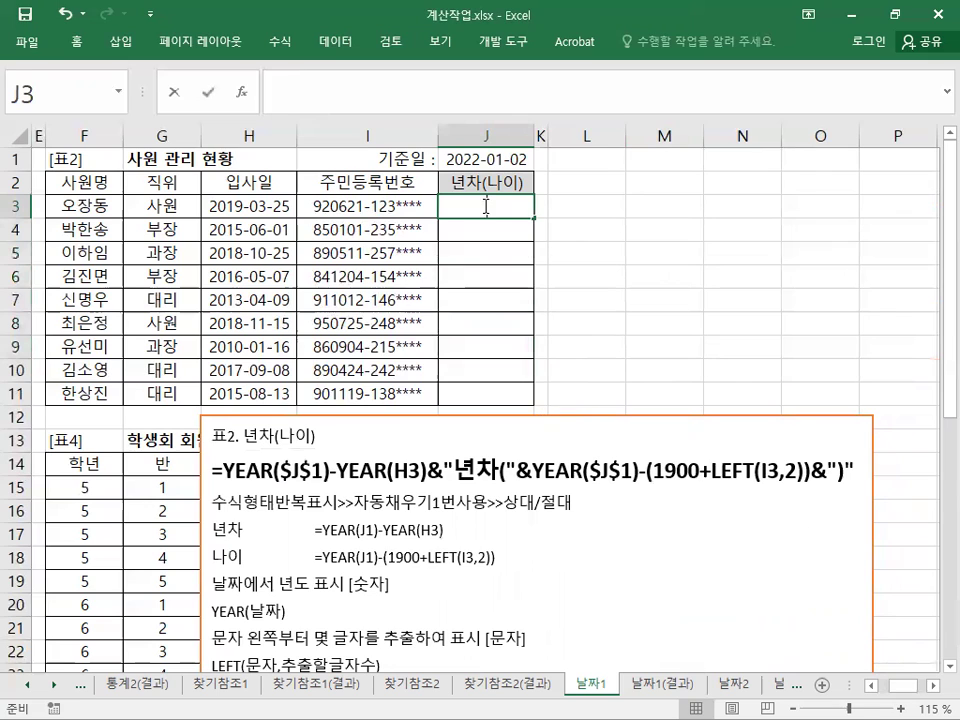
{"action": "type", "text": "="}
{"action": "left_click", "coordinate": [478, 163]}
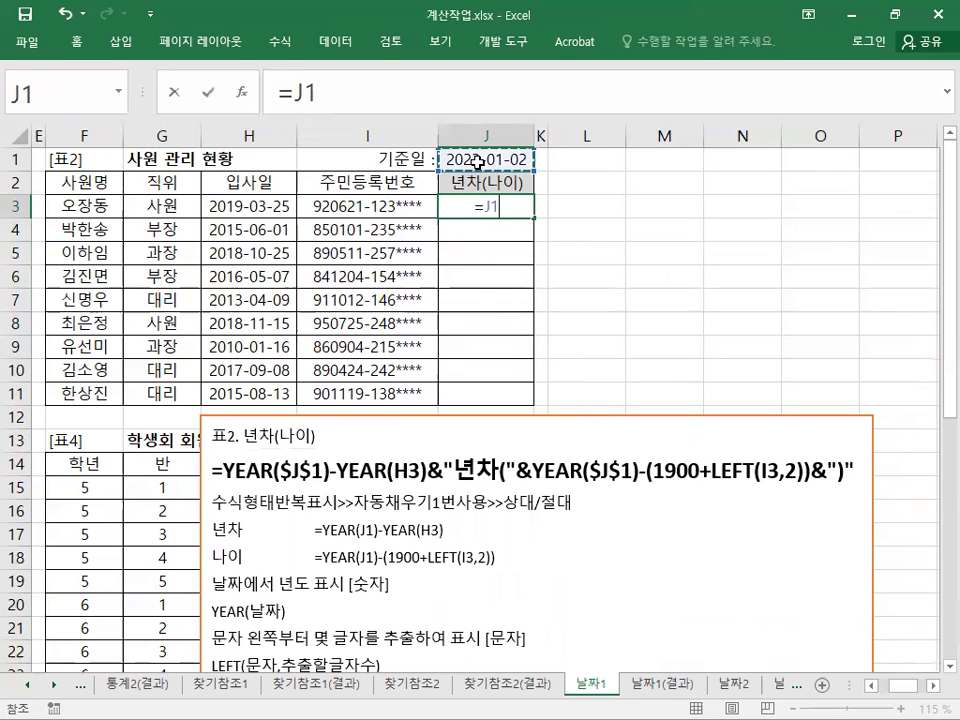
{"action": "left_click", "coordinate": [485, 206]}
{"action": "type", "text": "YEAR("}
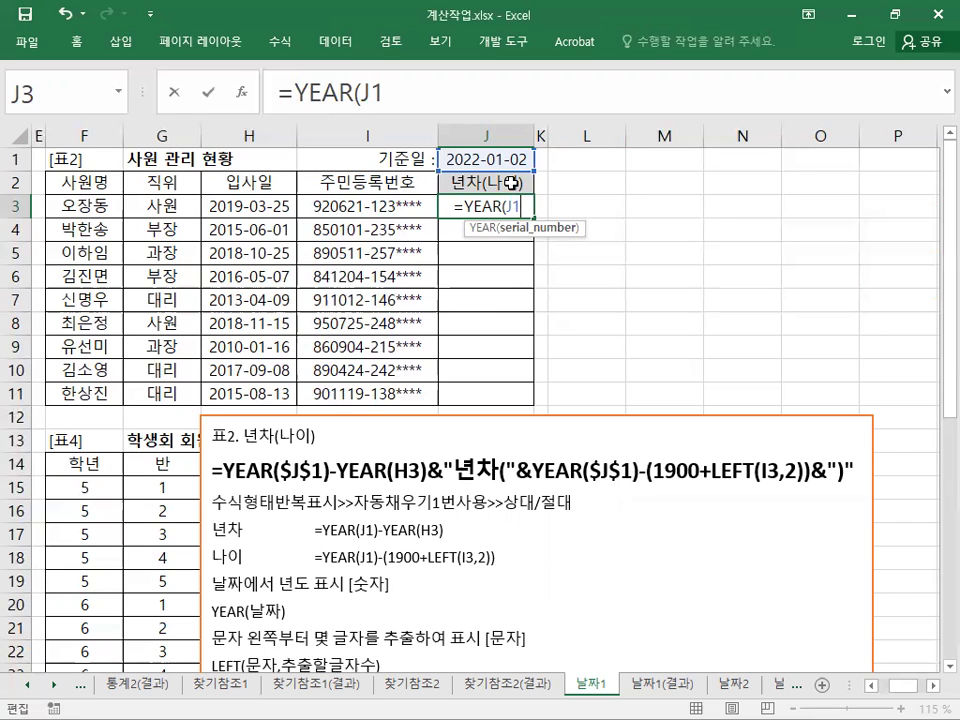
{"action": "key", "text": "F4"}
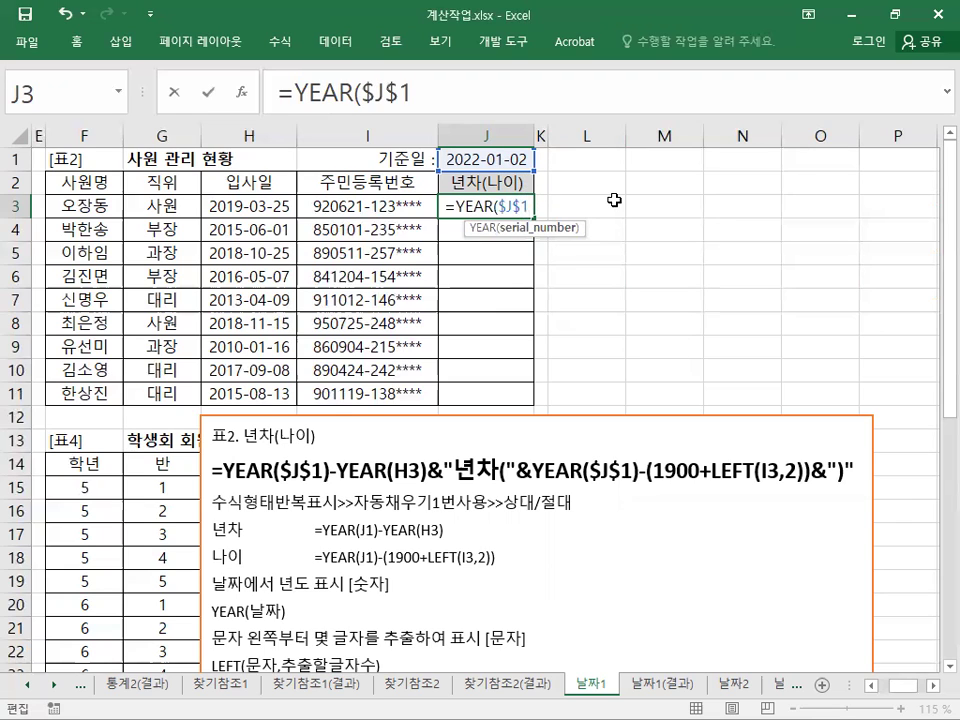
{"action": "type", "text": ")-"}
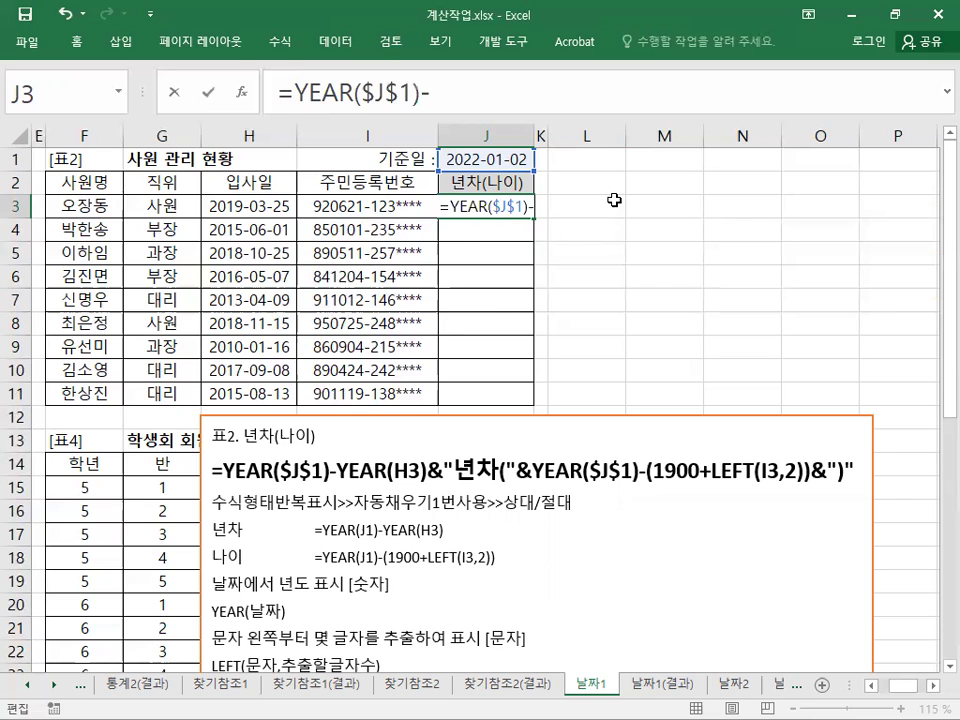
Complete the J3 formula by subtracting the year of the 입사일 in H3, giving =YEAR($J$1)-YEAR(H3).
{"action": "left_click", "coordinate": [244, 207]}
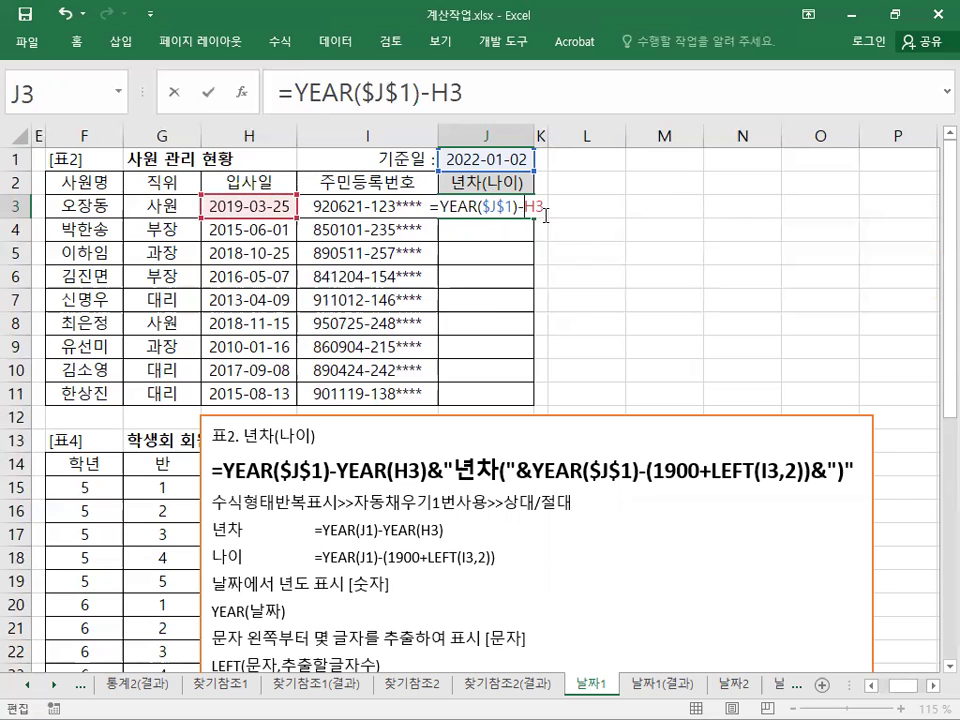
{"action": "key", "text": "F2"}
{"action": "key", "text": "Left"}
{"action": "key", "text": "Left"}
{"action": "type", "text": "YEAR"}
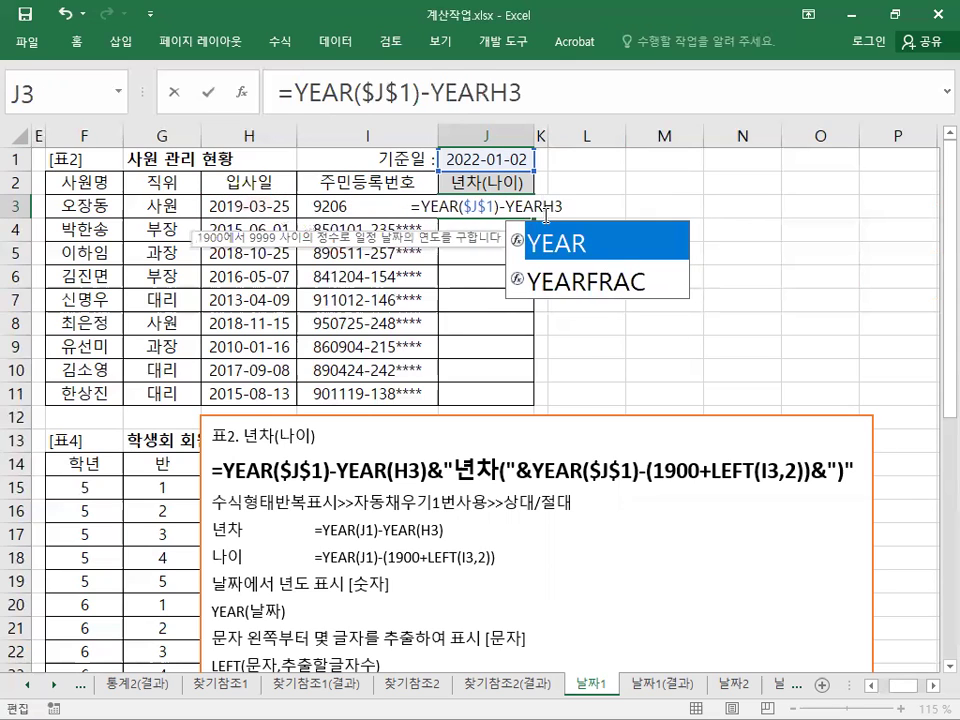
{"action": "type", "text": "("}
{"action": "key", "text": "Right"}
{"action": "key", "text": "Right"}
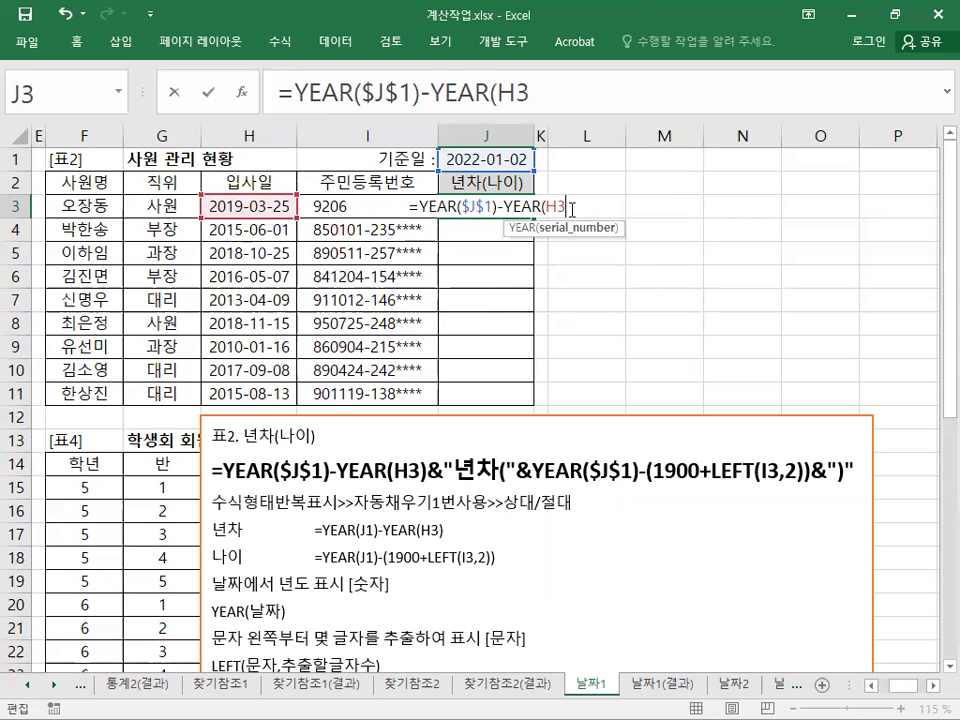
{"action": "type", "text": ")"}
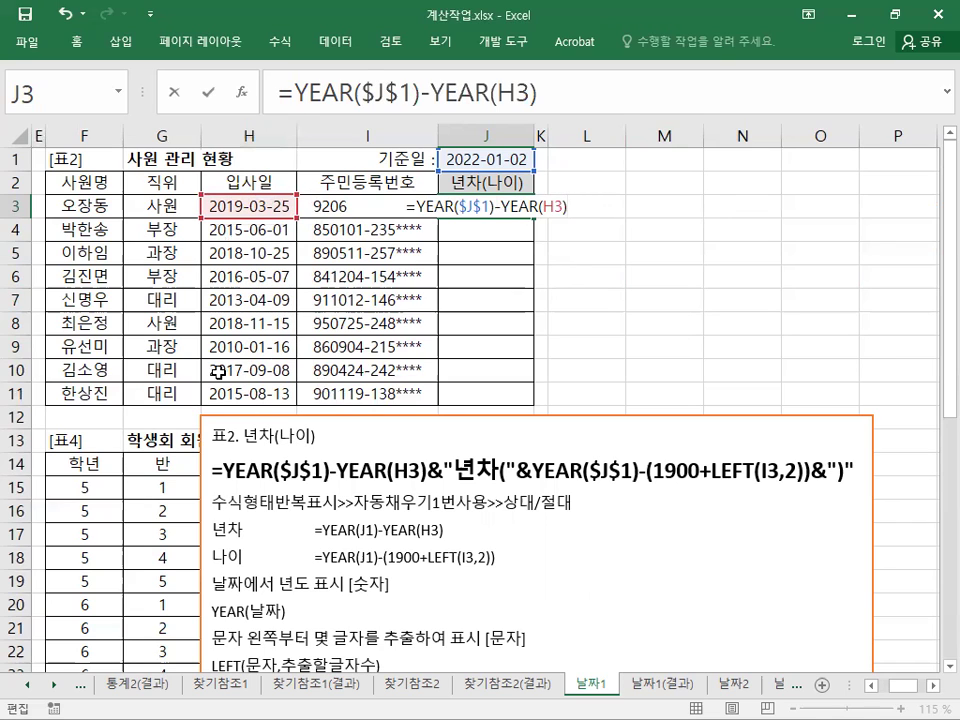
{"action": "key", "text": "Return"}
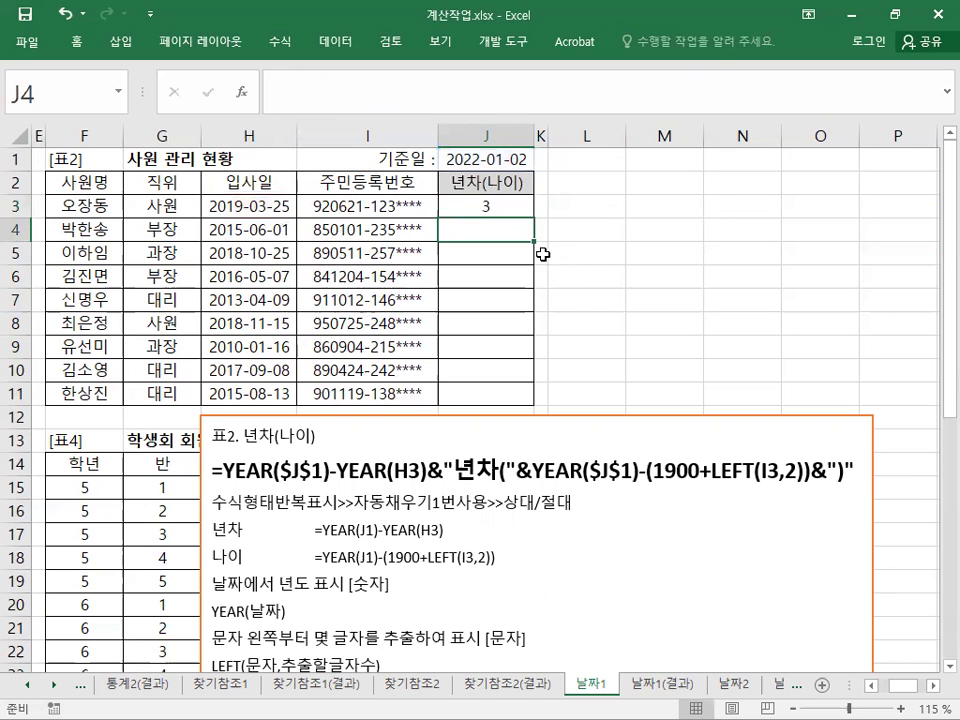
Fill the year-difference formula from J3 down through J11.
{"action": "left_click", "coordinate": [450, 207]}
{"action": "left_click_drag", "start_coordinate": [533, 215], "coordinate": [525, 401]}
{"action": "left_click", "coordinate": [495, 208]}
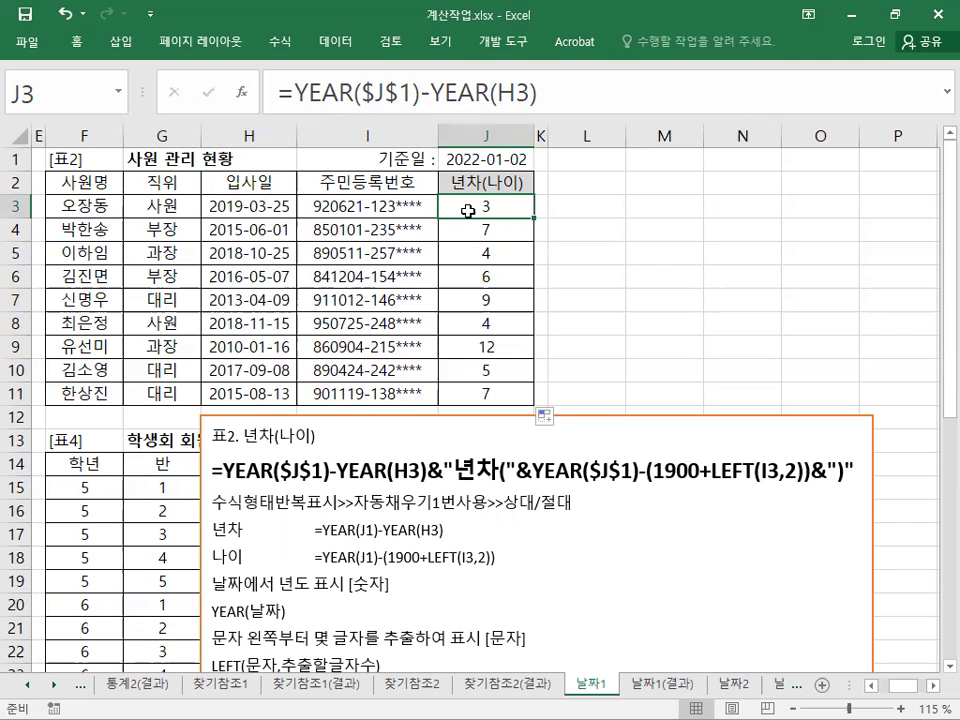
Append &"(" to the J3 formula and fill it down through J11.
{"action": "double_click", "coordinate": [501, 204]}
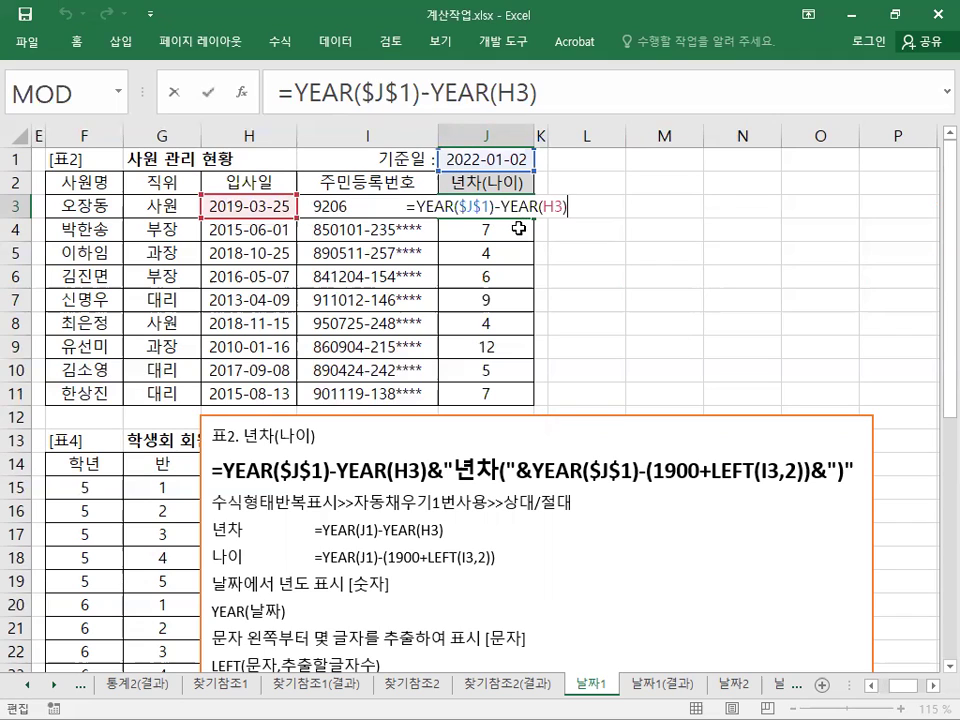
{"action": "left_click_drag", "start_coordinate": [416, 205], "coordinate": [568, 196]}
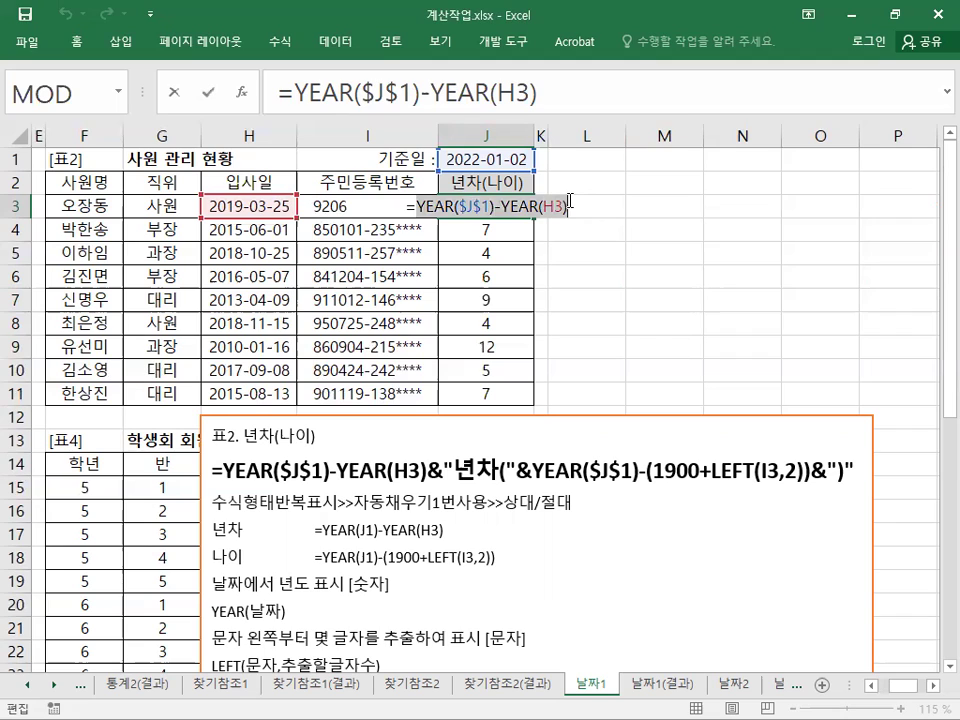
{"action": "left_click", "coordinate": [570, 201]}
{"action": "type", "text": "&"}
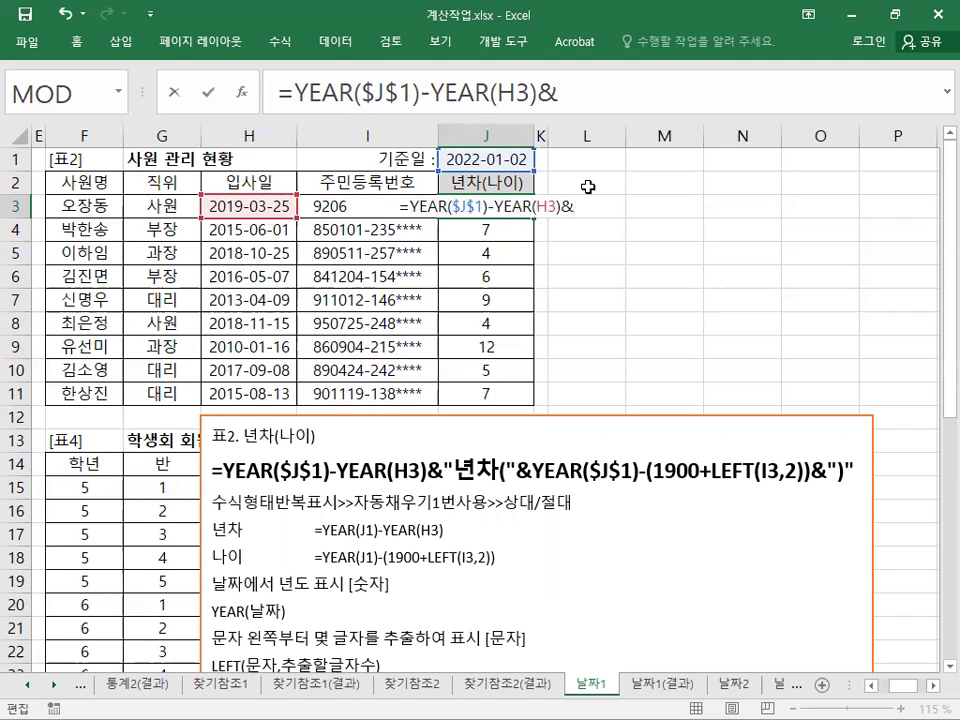
{"action": "type", "text": "\"(\""}
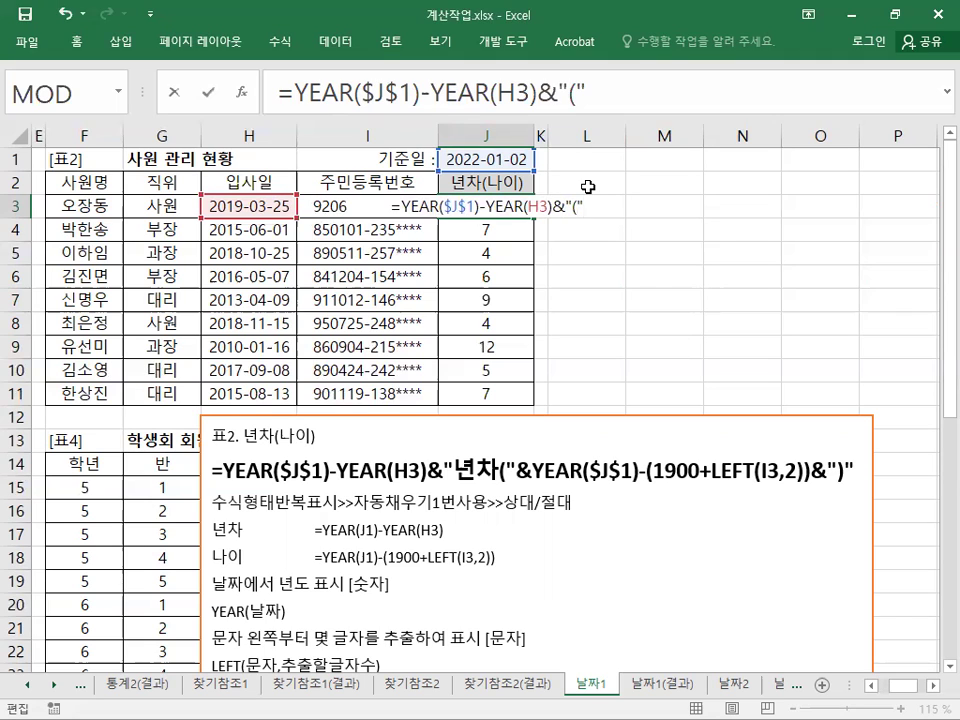
{"action": "key", "text": "ctrl+Return"}
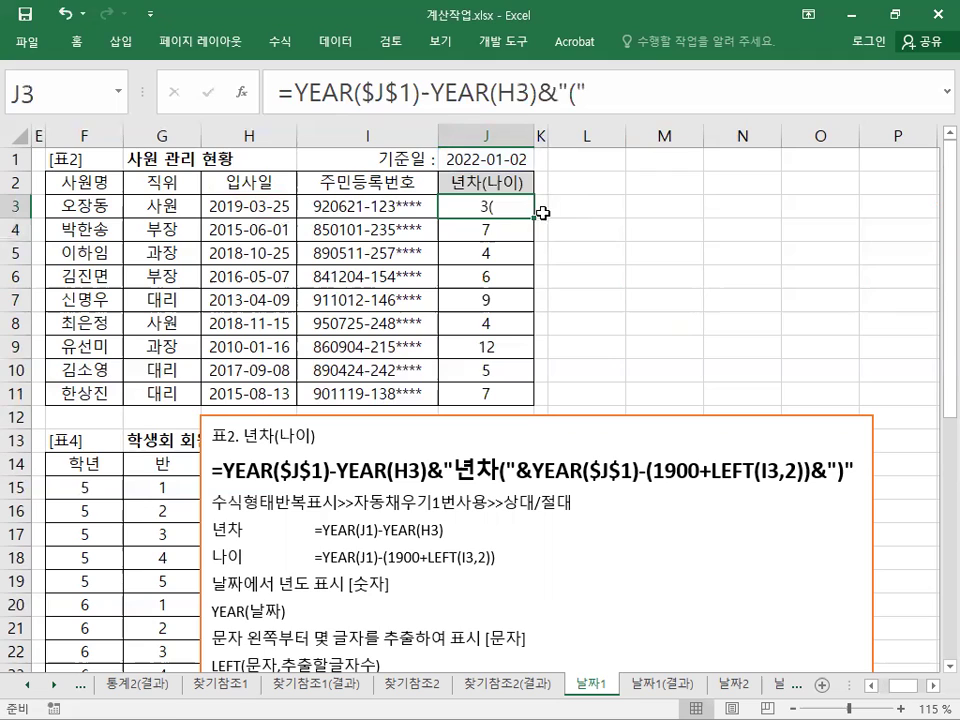
{"action": "left_click_drag", "start_coordinate": [534, 217], "coordinate": [521, 403]}
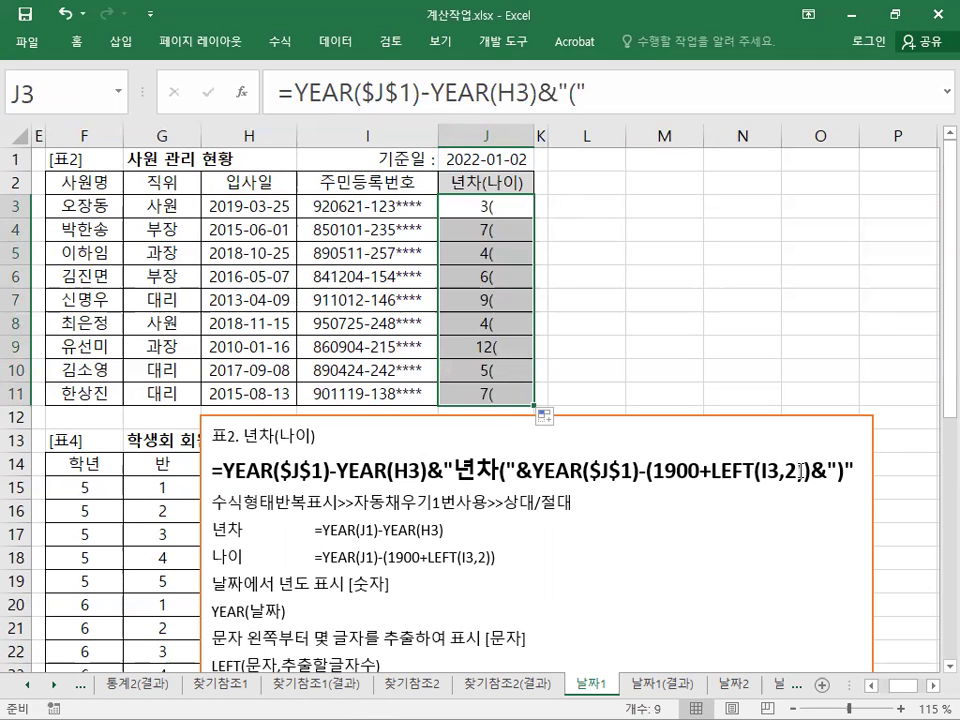
Extend the J3 formula with &YEAR($J$1) after the opening parenthesis text.
{"action": "double_click", "coordinate": [467, 207]}
{"action": "left_click", "coordinate": [604, 207]}
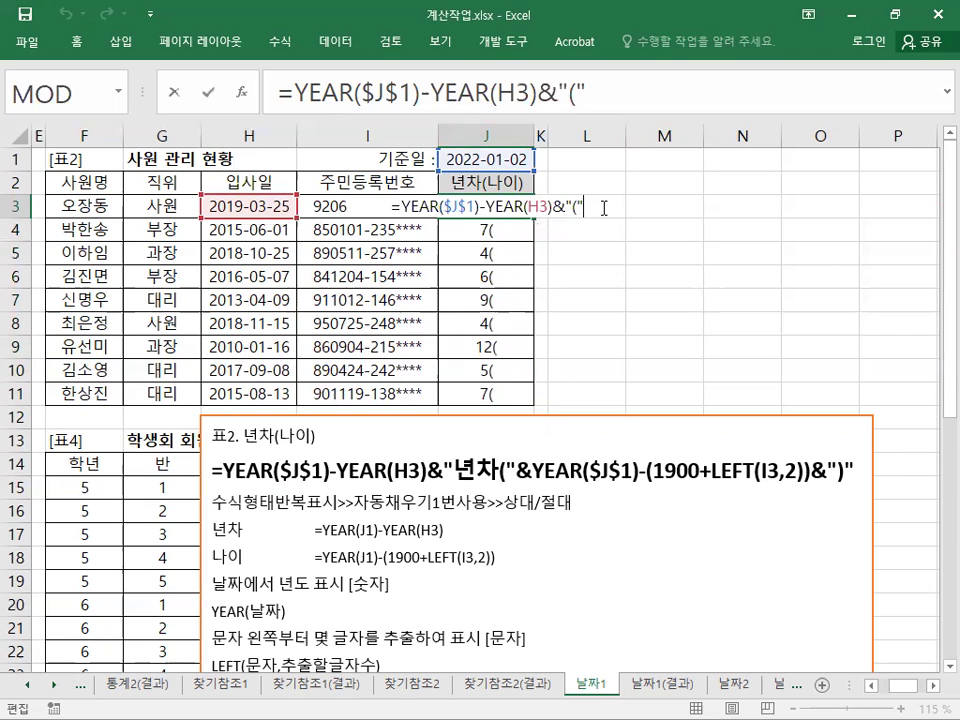
{"action": "type", "text": "&"}
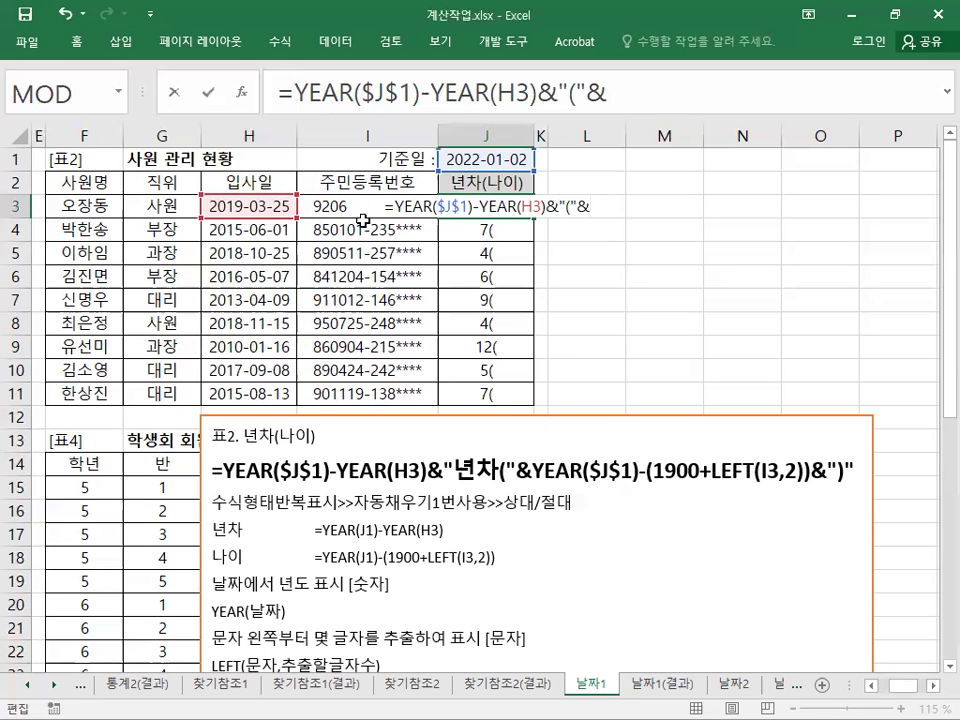
{"action": "left_click", "coordinate": [470, 158]}
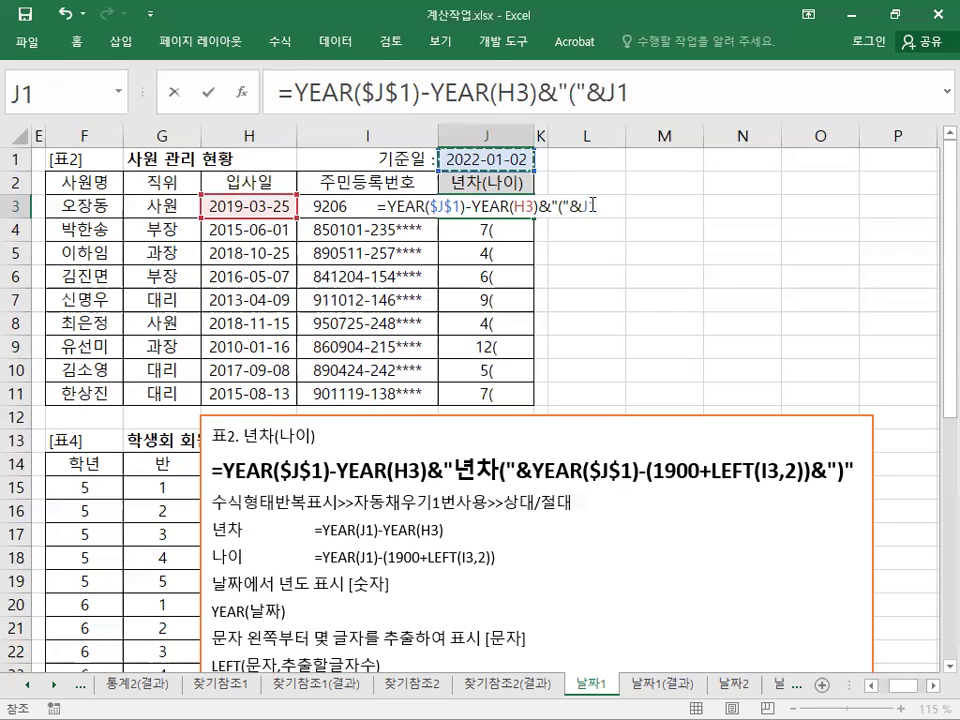
{"action": "key", "text": "F2"}
{"action": "key", "text": "Left"}
{"action": "key", "text": "Left"}
{"action": "type", "text": "YEAR"}
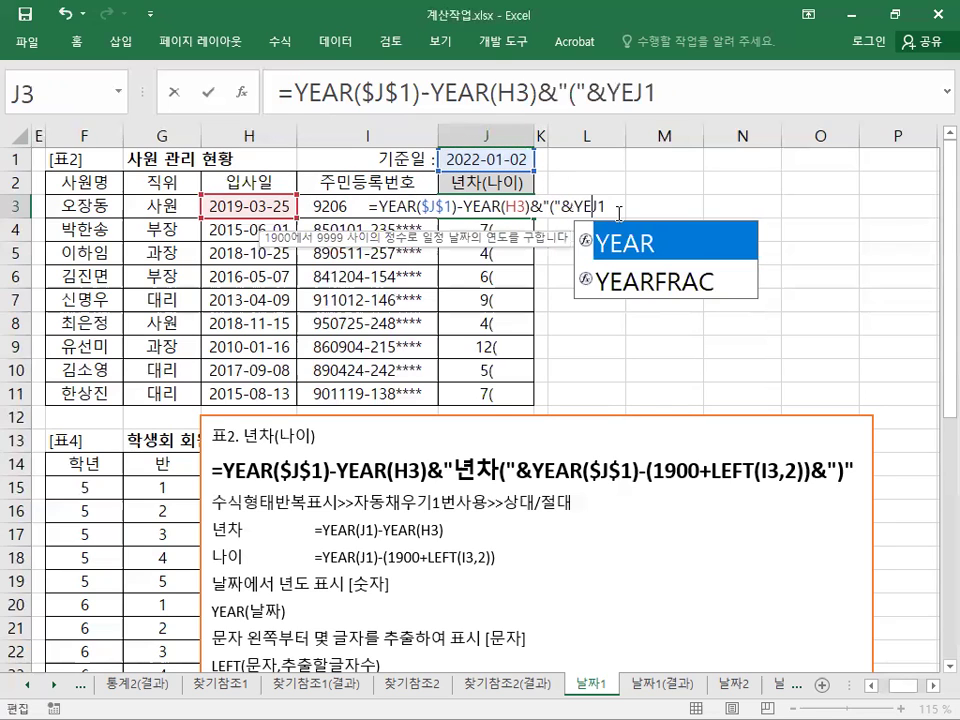
{"action": "type", "text": "("}
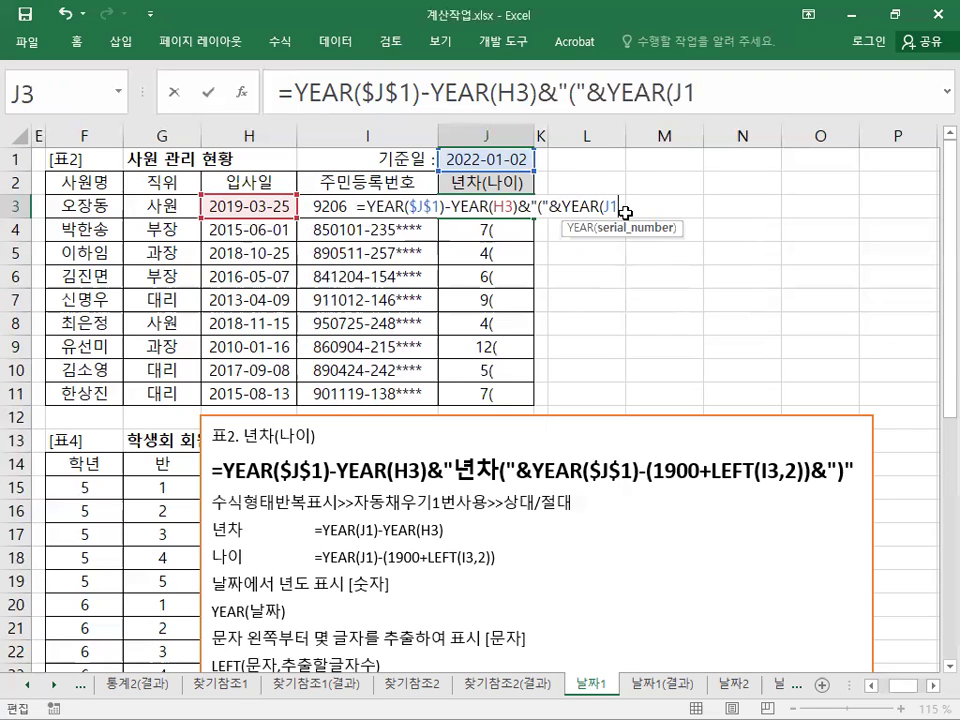
{"action": "key", "text": "F4"}
{"action": "type", "text": ")"}
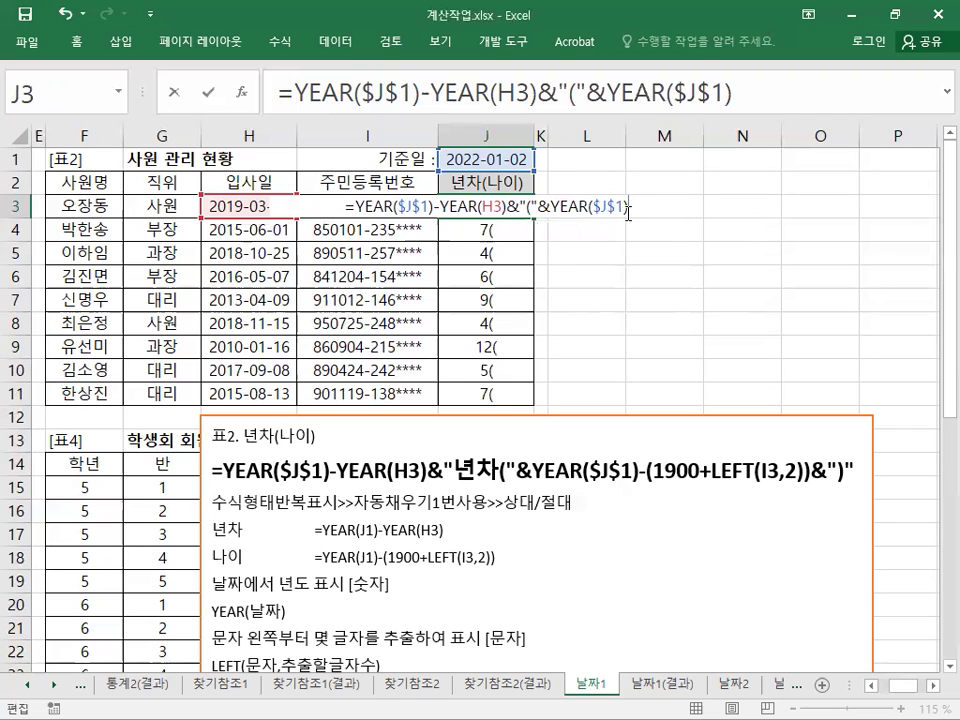
Continue the J3 formula's age part with -(1900+LEFT( after the second YEAR($J$1).
{"action": "type", "text": "-"}
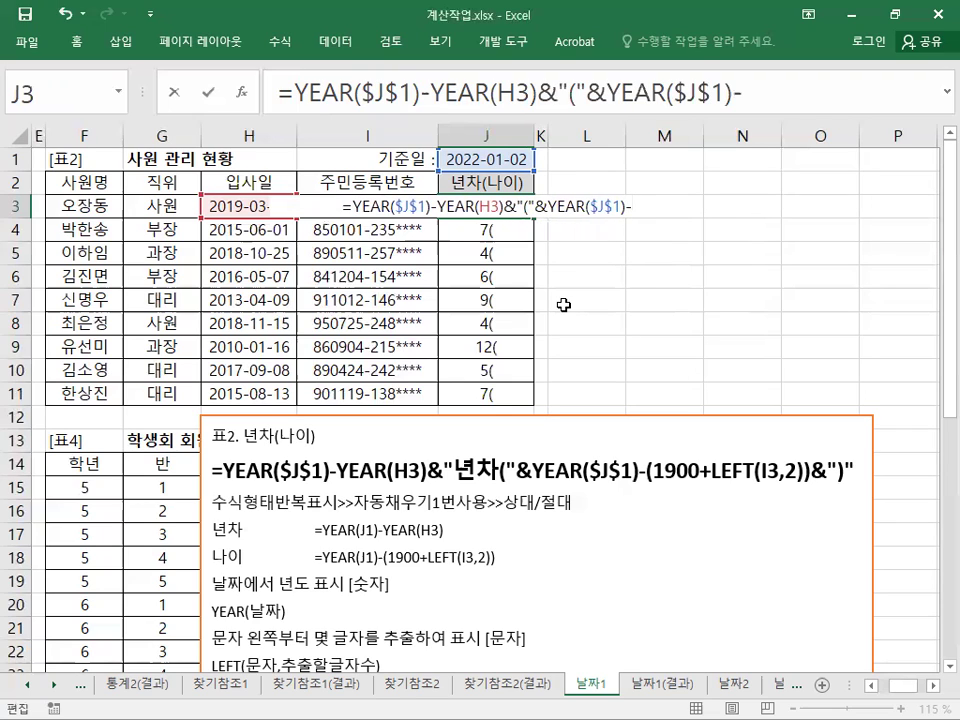
{"action": "type", "text": "(1"}
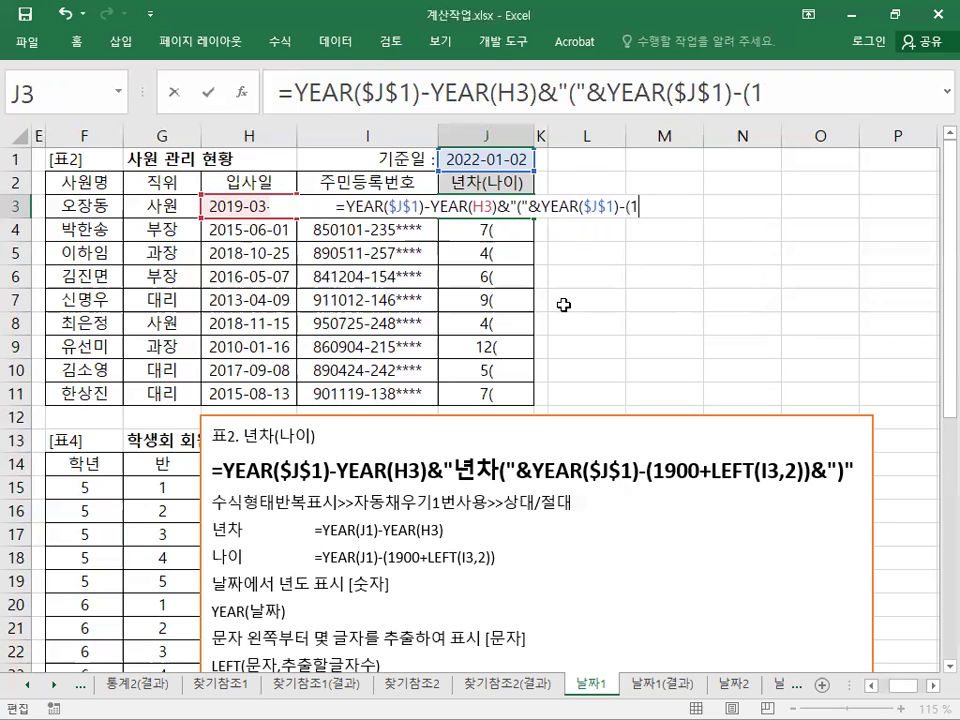
{"action": "type", "text": "900+"}
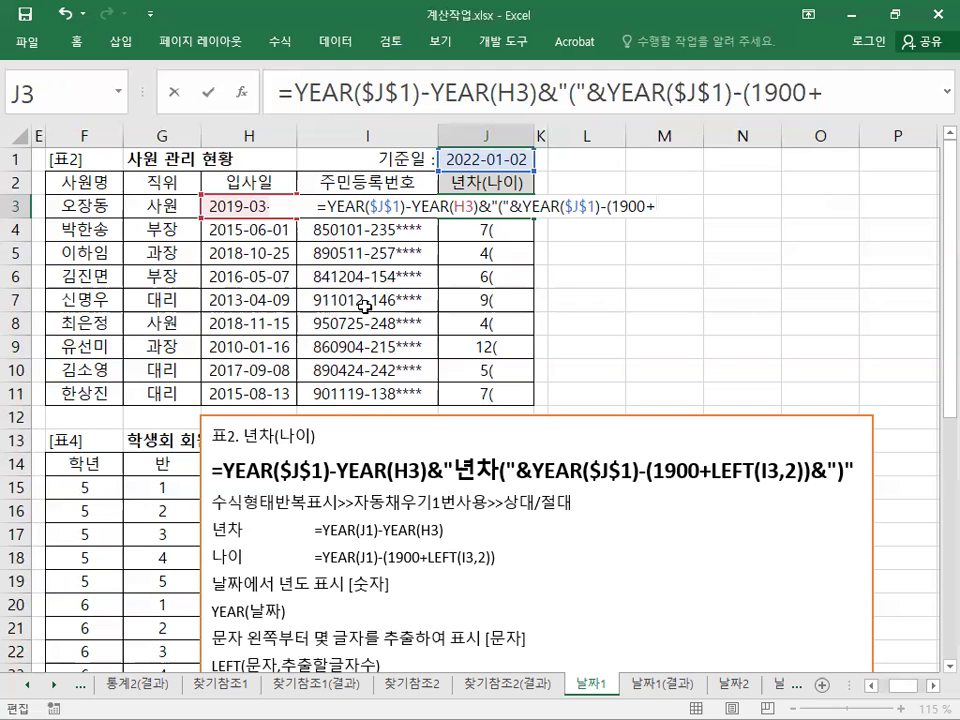
{"action": "type", "text": "LEFT("}
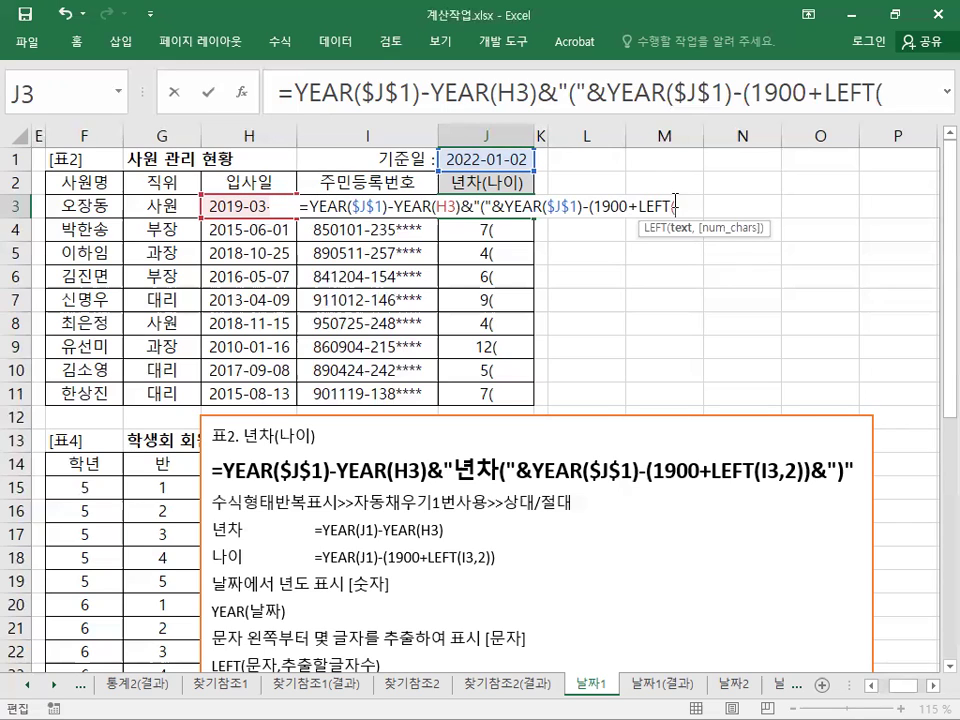
{"action": "left_click", "coordinate": [342, 158]}
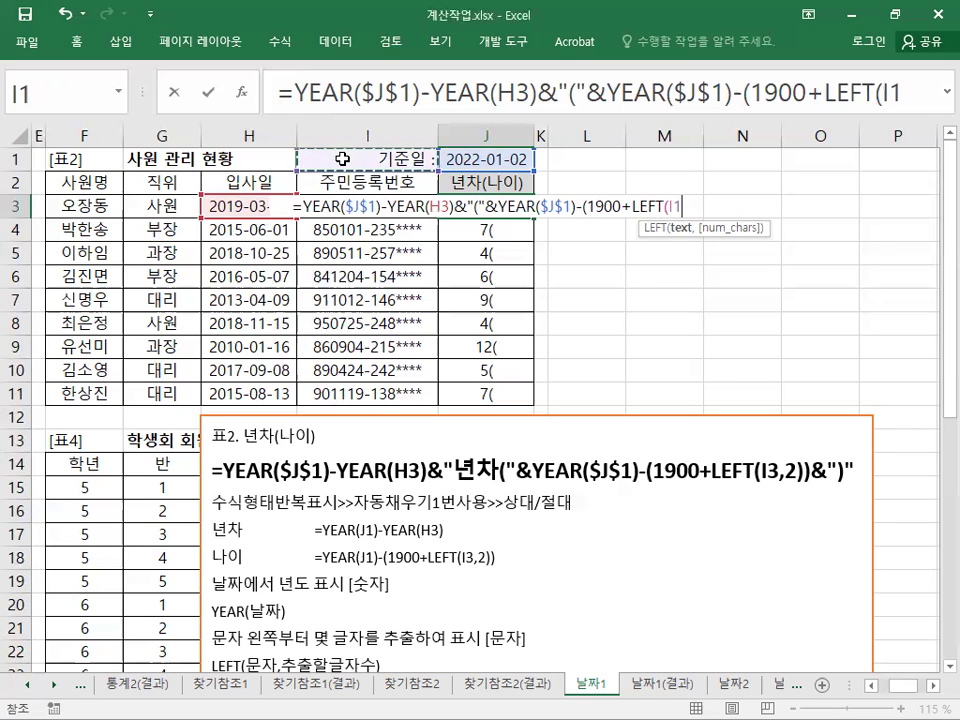
{"action": "key", "text": "Down"}
{"action": "key", "text": "Down"}
{"action": "key", "text": "Down"}
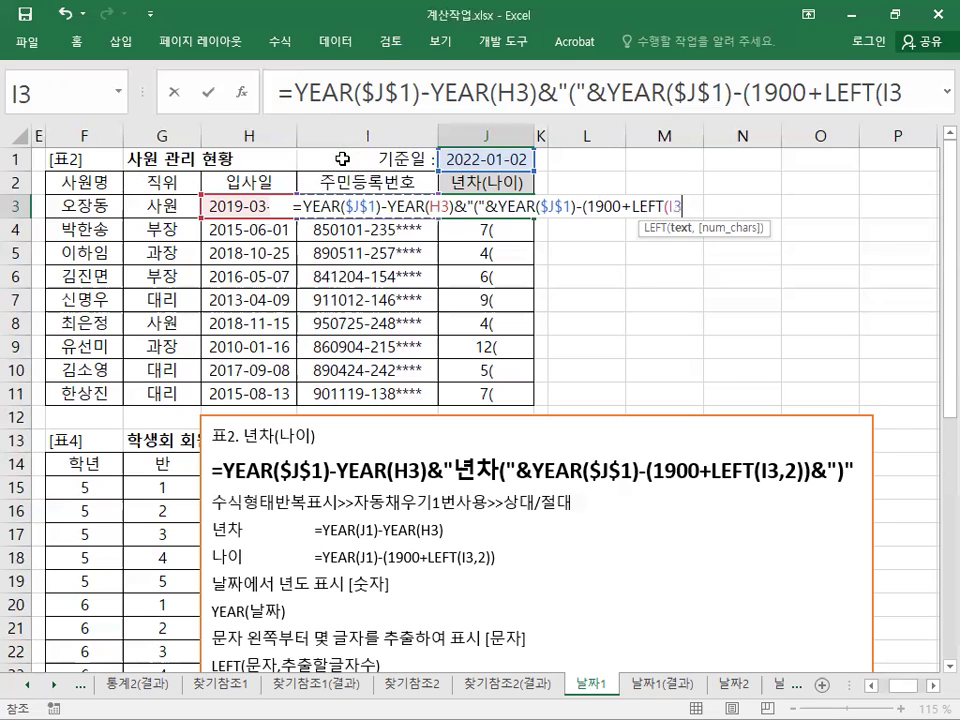
{"action": "key", "text": "Up"}
{"action": "key", "text": "BackSpace"}
{"action": "key", "text": "BackSpace"}
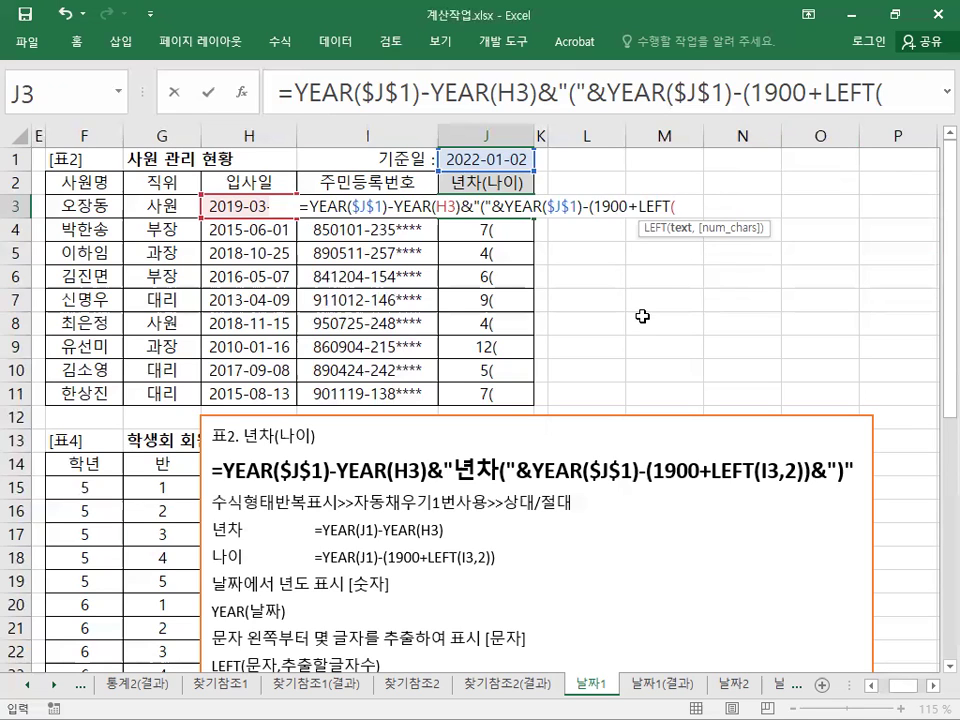
Complete the J3 formula's LEFT part with I3,2)) and fill the formula down through J11.
{"action": "type", "text": "I3"}
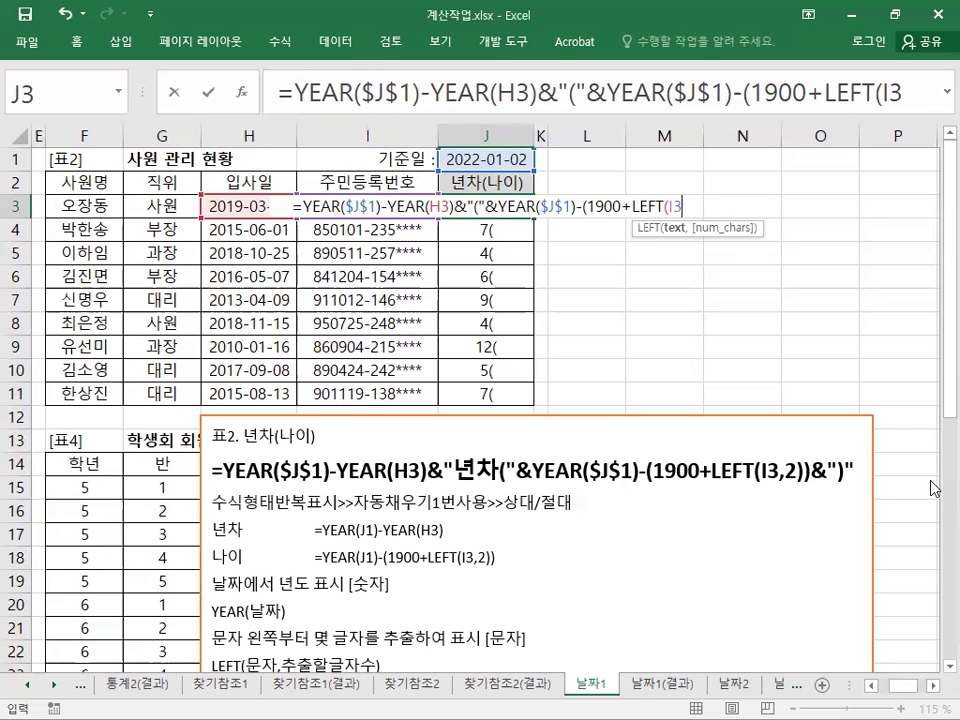
{"action": "type", "text": ","}
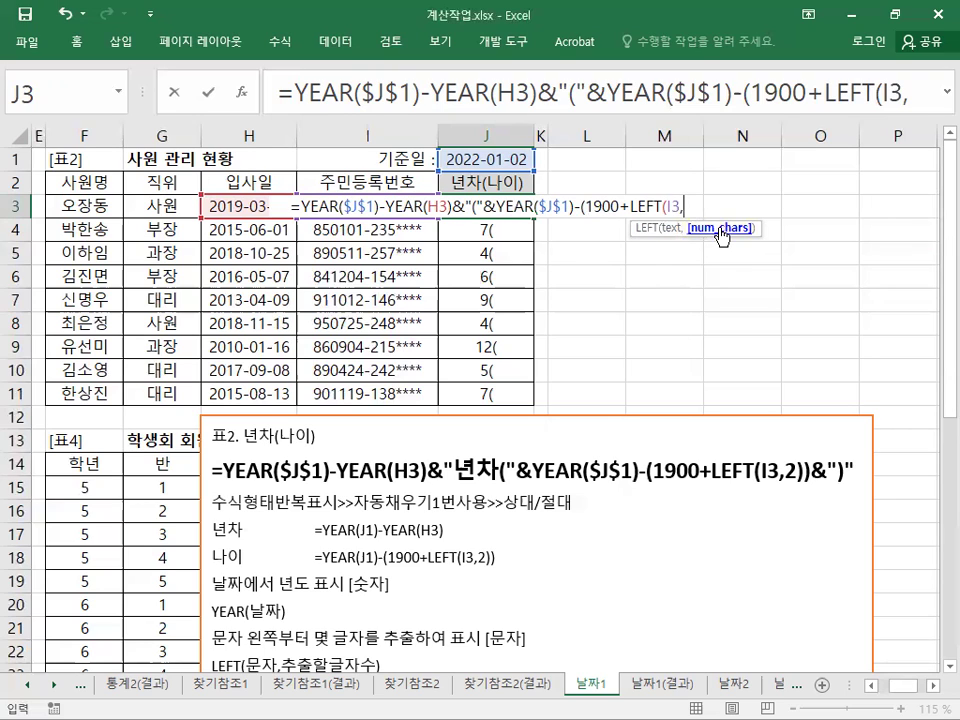
{"action": "type", "text": "2"}
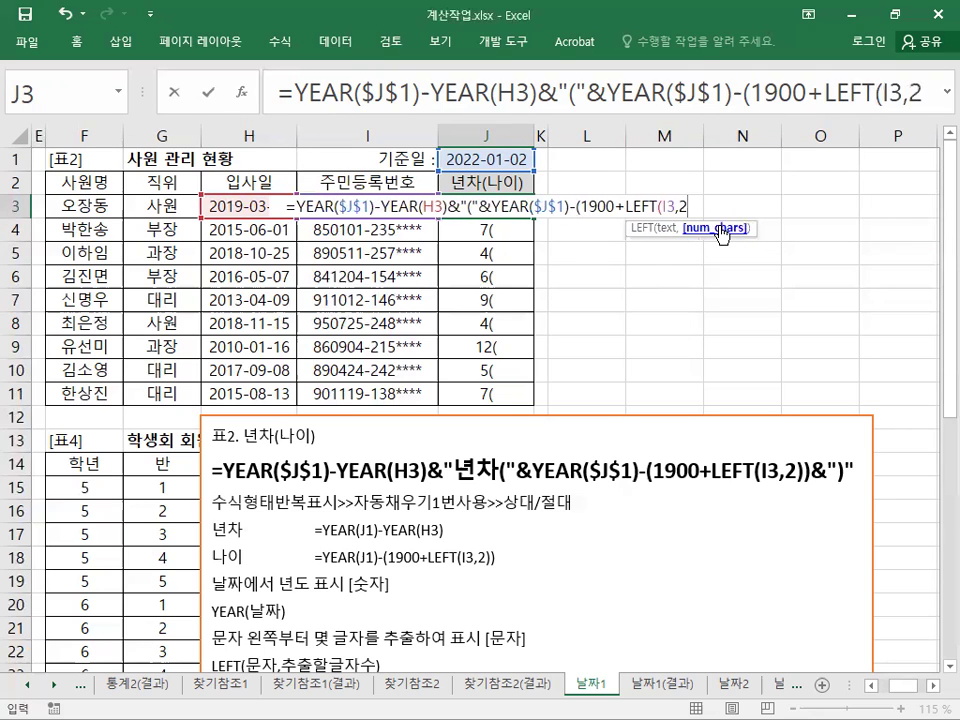
{"action": "type", "text": ")"}
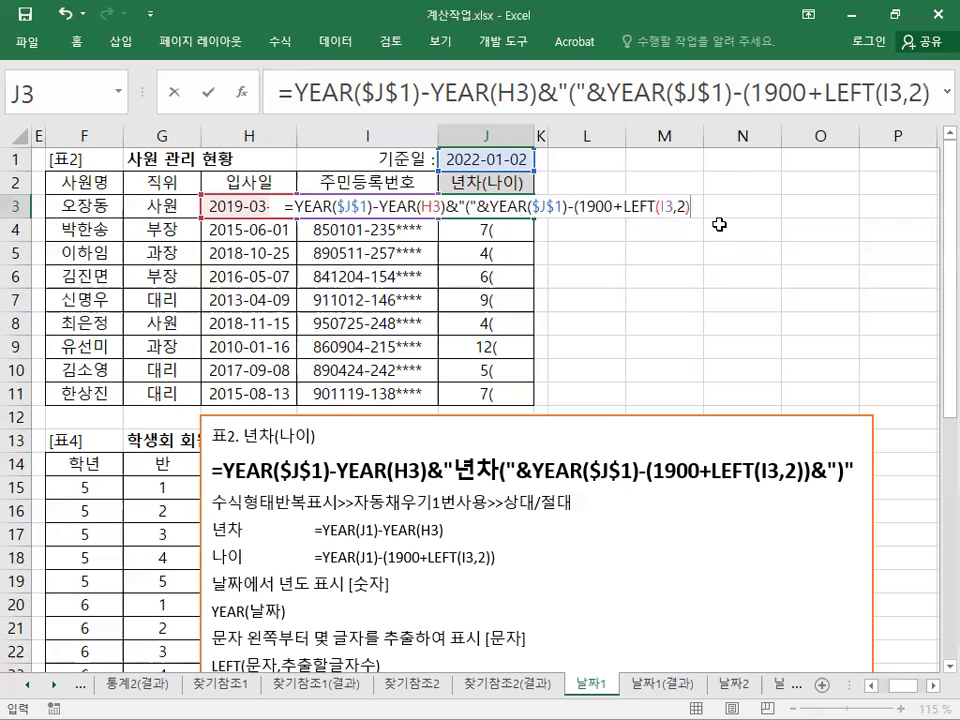
{"action": "type", "text": ")"}
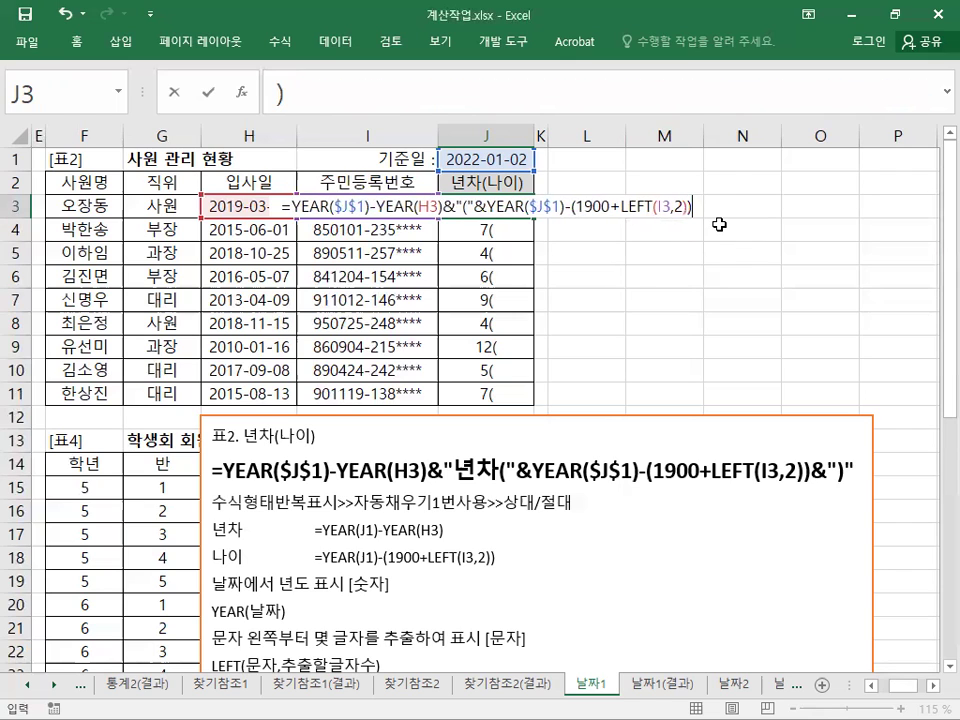
{"action": "key", "text": "Return"}
{"action": "key", "text": "Up"}
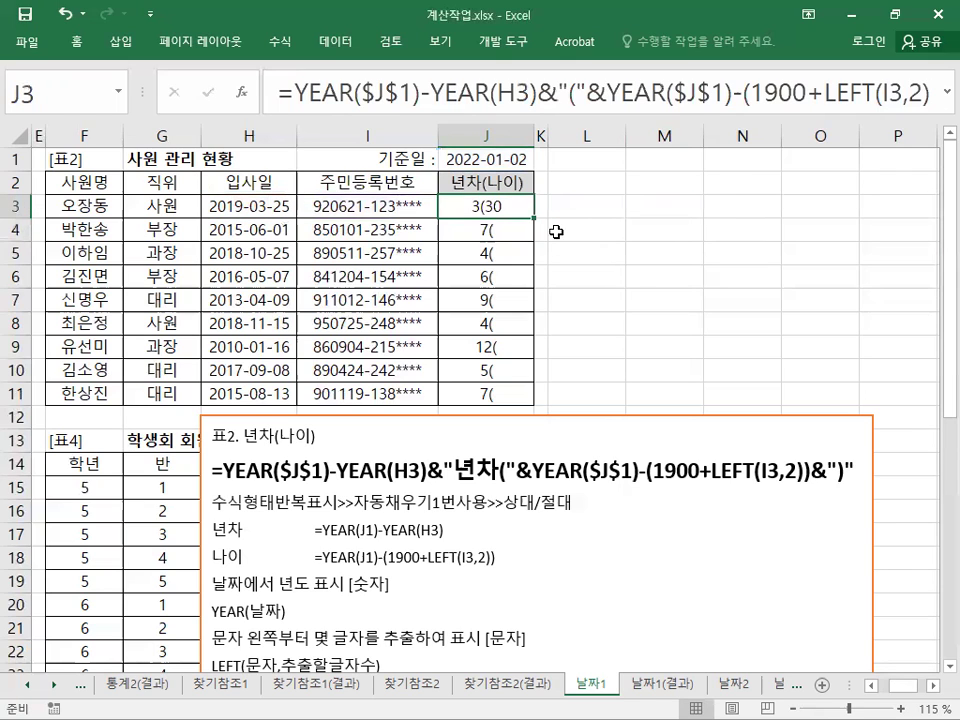
{"action": "left_click_drag", "start_coordinate": [534, 217], "coordinate": [537, 407]}
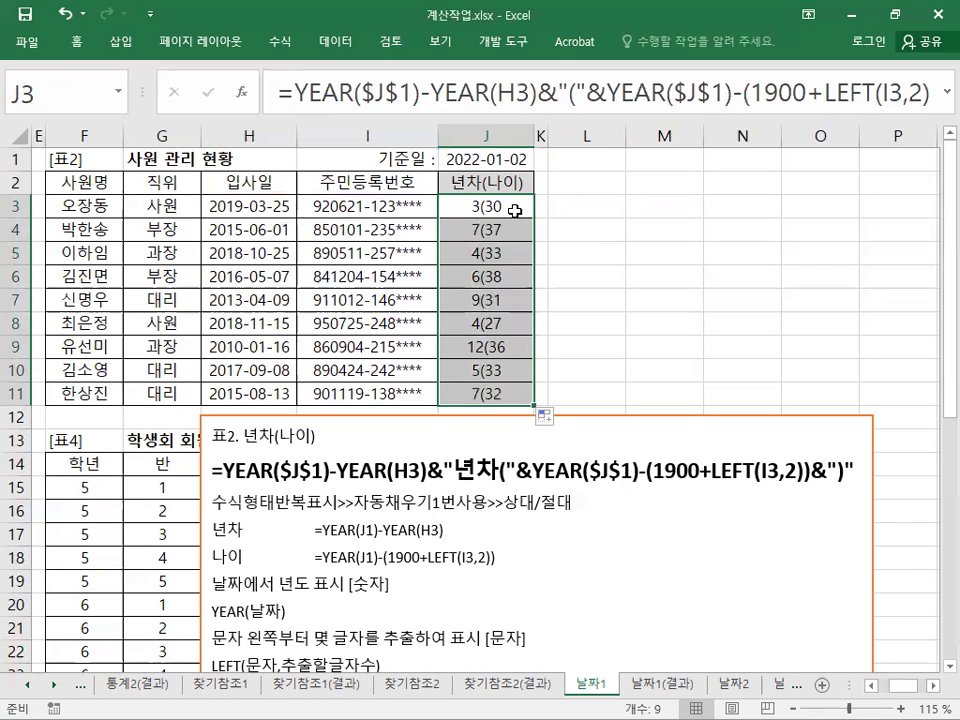
Append &")" to the end of the J3 formula in the expanded formula bar.
{"action": "left_click", "coordinate": [514, 211]}
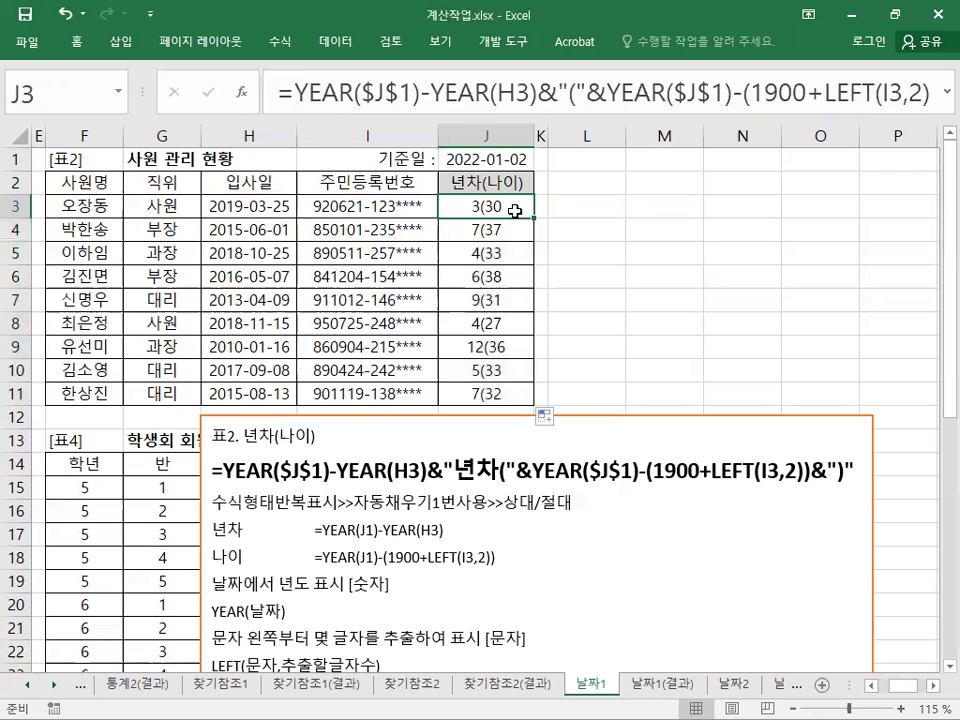
{"action": "double_click", "coordinate": [514, 211]}
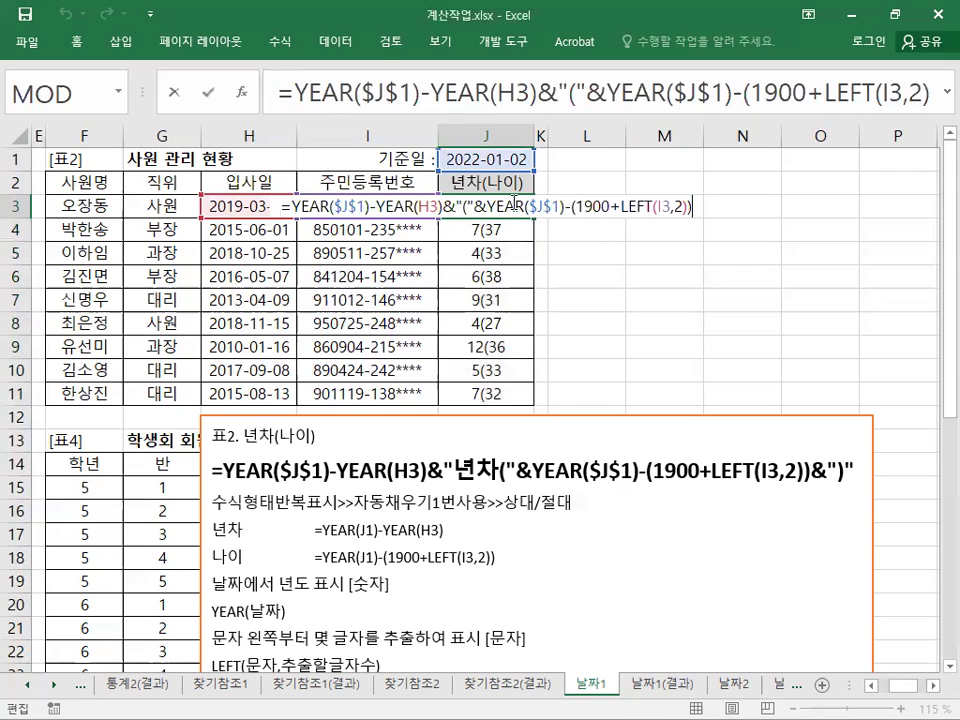
{"action": "left_click", "coordinate": [946, 93]}
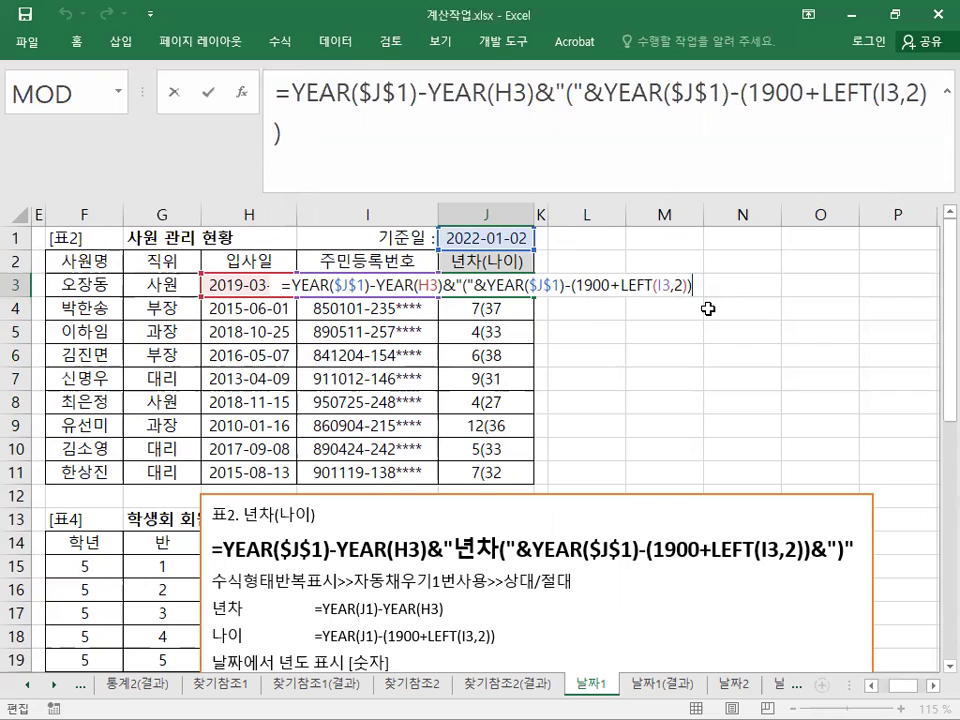
{"action": "type", "text": "&"}
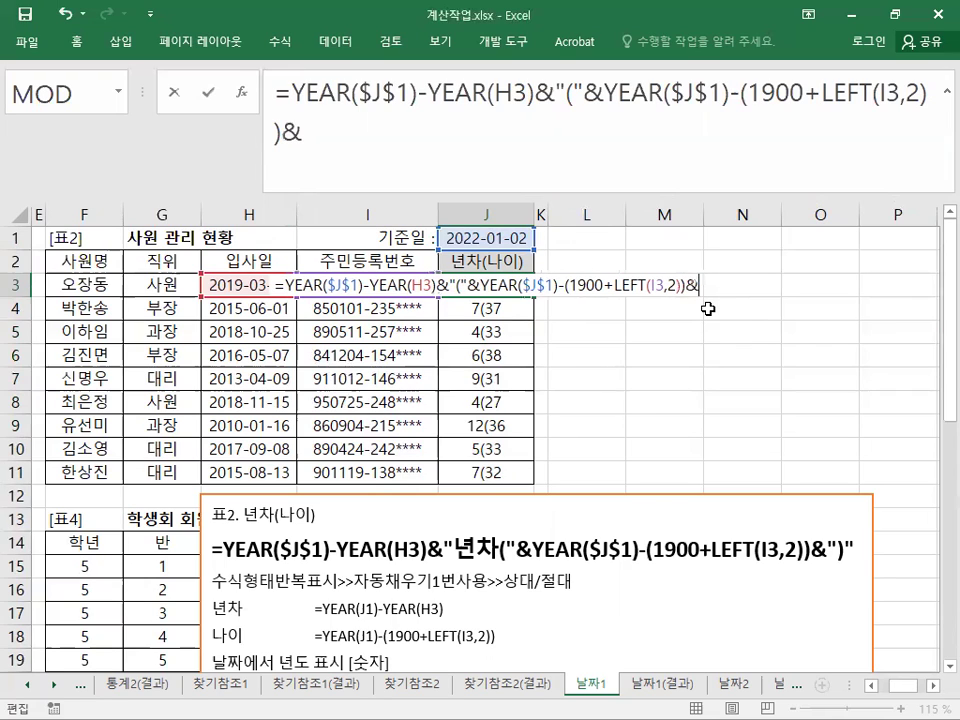
{"action": "type", "text": "\")\""}
{"action": "key", "text": "Return"}
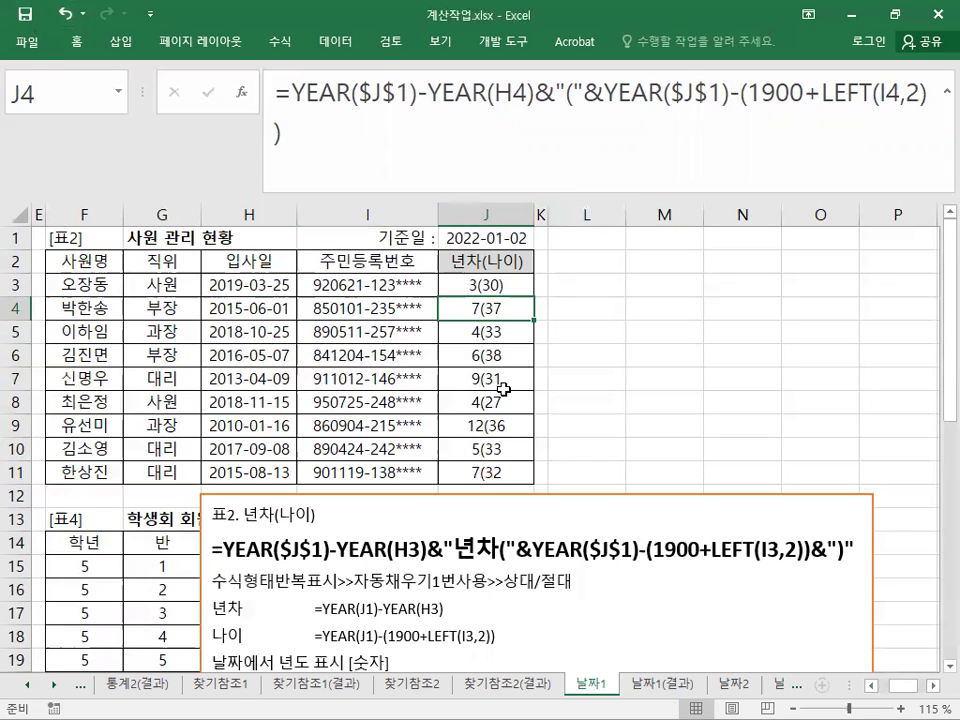
Close the workbook window, bring 계산작업.xlsx back up maximized, and collapse the formula bar to a single line.
{"action": "left_click", "coordinate": [472, 283]}
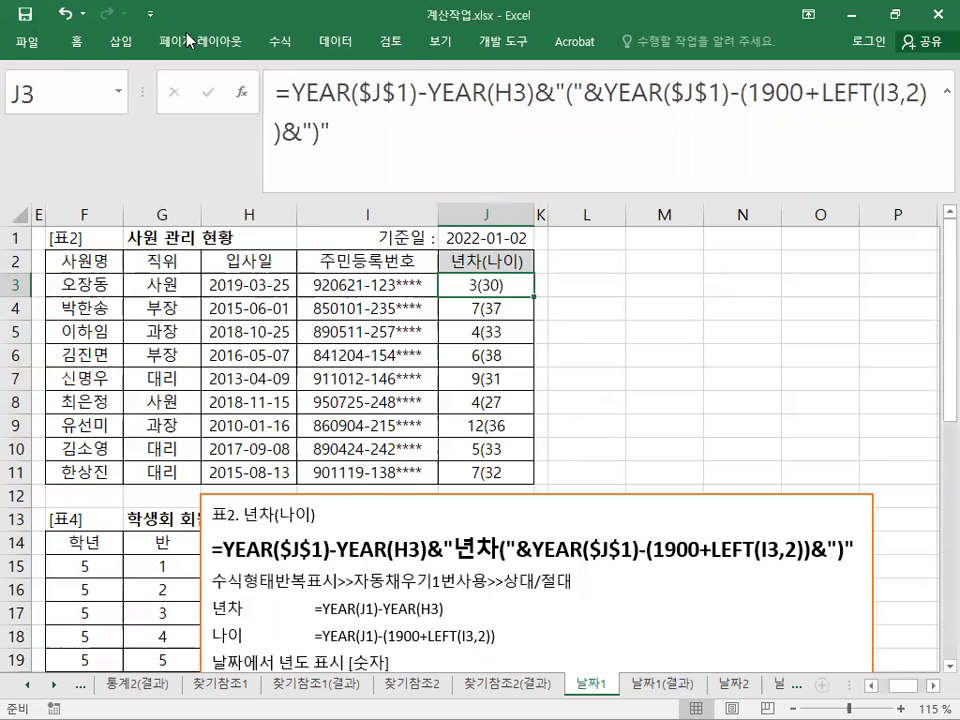
{"action": "left_click", "coordinate": [39, 43]}
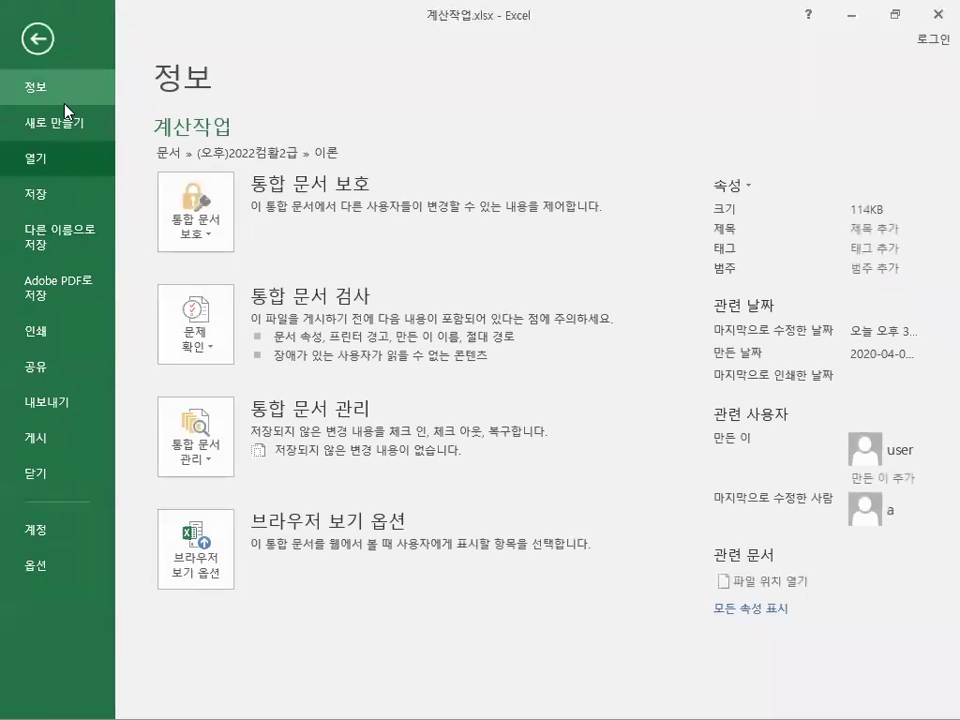
{"action": "left_click", "coordinate": [36, 40]}
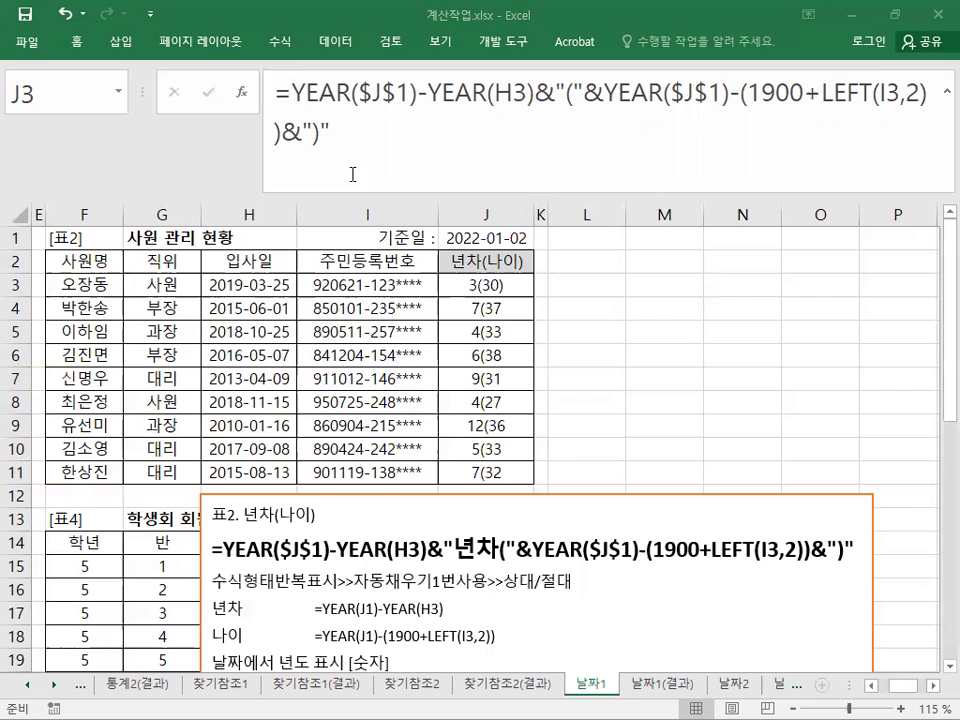
{"action": "left_click", "coordinate": [935, 20]}
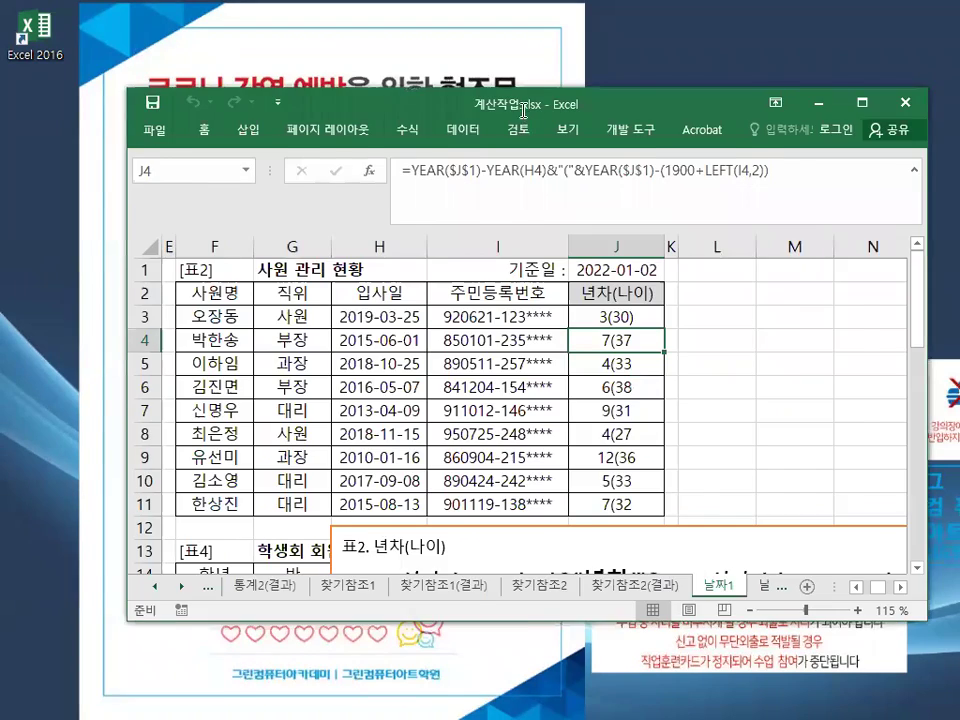
{"action": "double_click", "coordinate": [522, 108]}
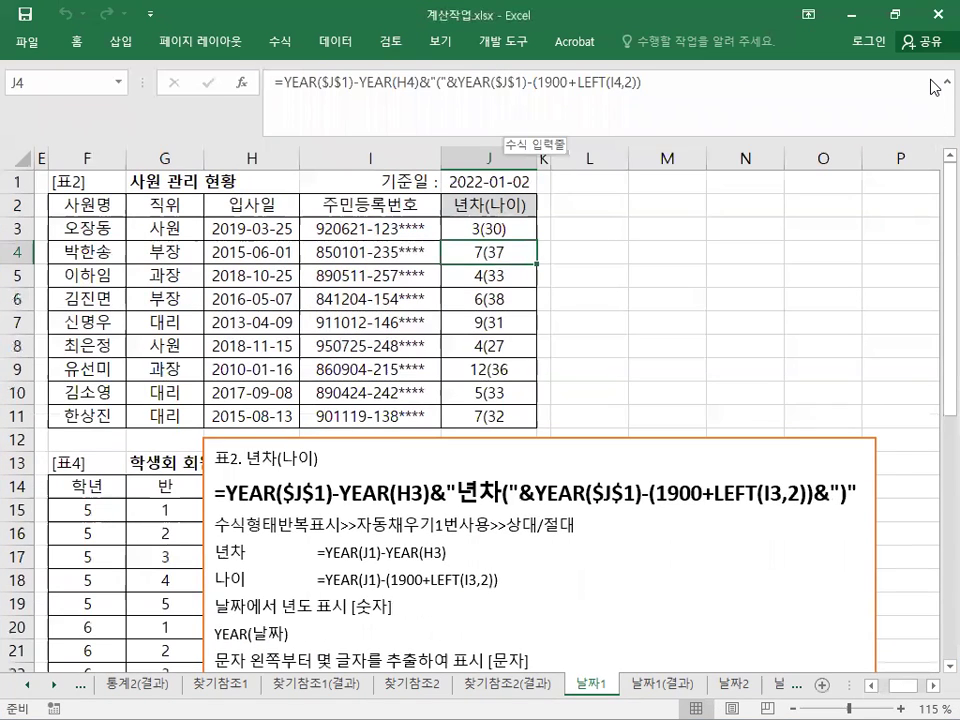
{"action": "left_click", "coordinate": [934, 87]}
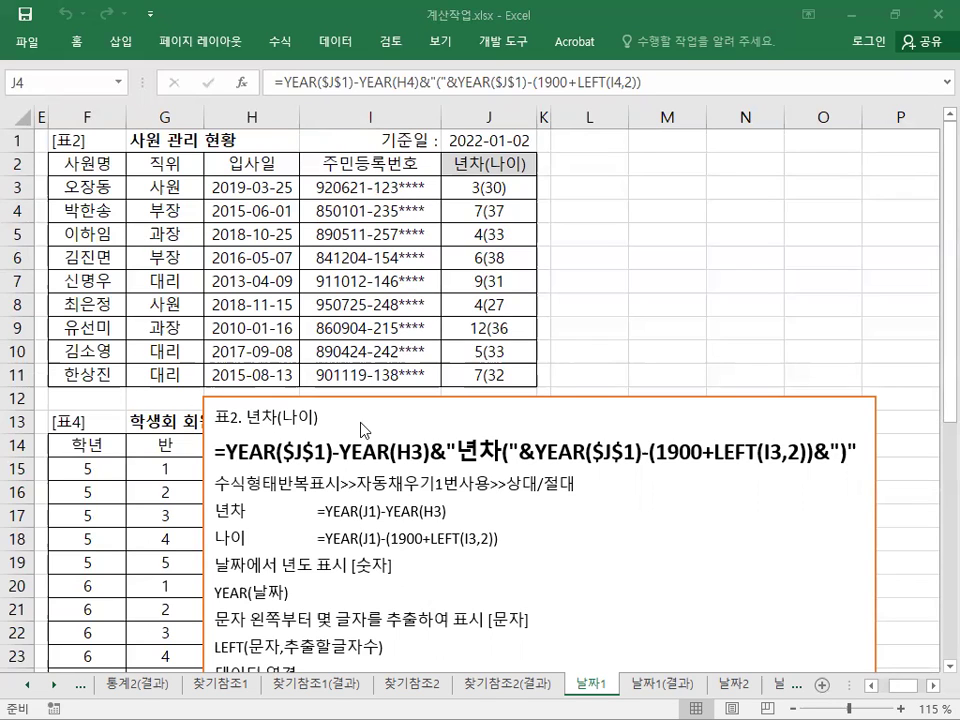
Move the notes text box up to column F, just below the header row of the 사원 관리 현황 table.
{"action": "left_click", "coordinate": [343, 399]}
{"action": "left_click_drag", "start_coordinate": [343, 399], "coordinate": [540, 192]}
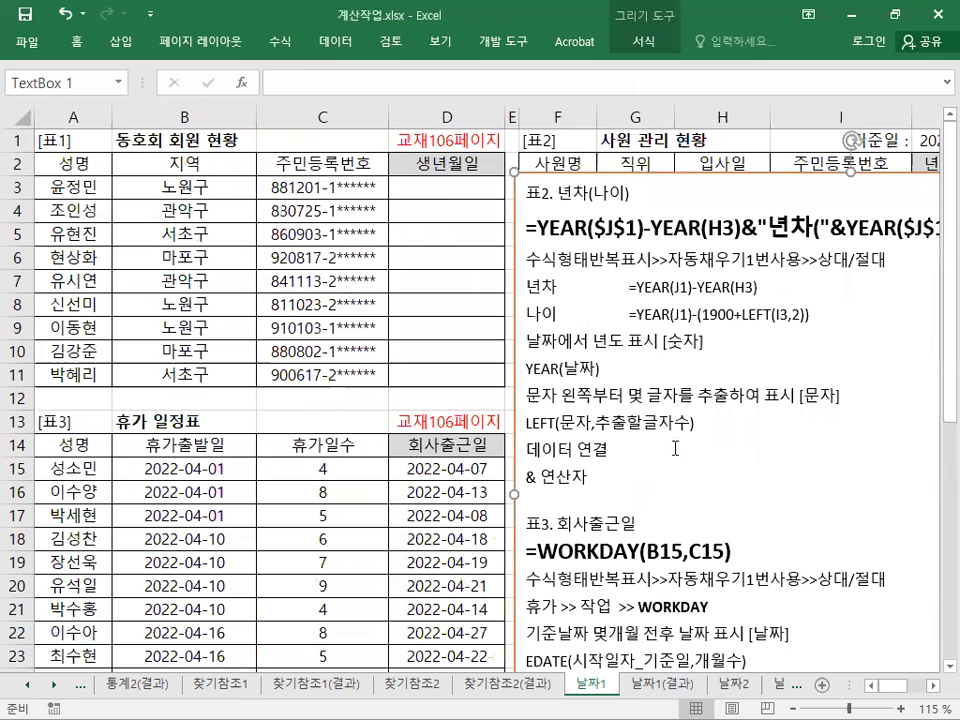
{"action": "left_click", "coordinate": [933, 686]}
{"action": "left_click", "coordinate": [933, 686]}
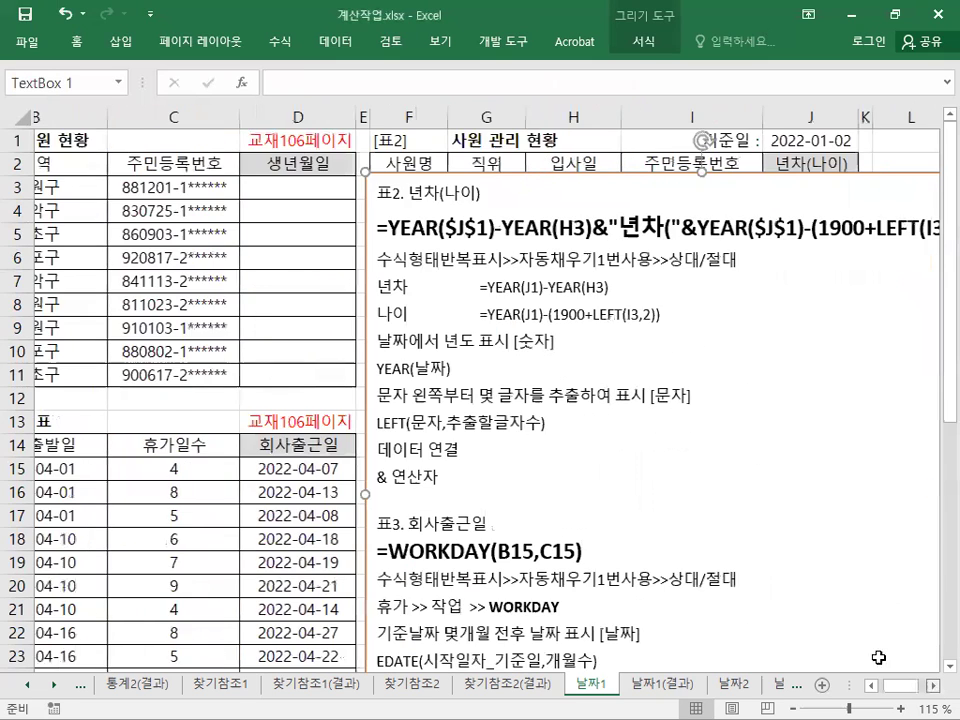
{"action": "left_click", "coordinate": [933, 686]}
{"action": "key", "text": "ctrl+2"}
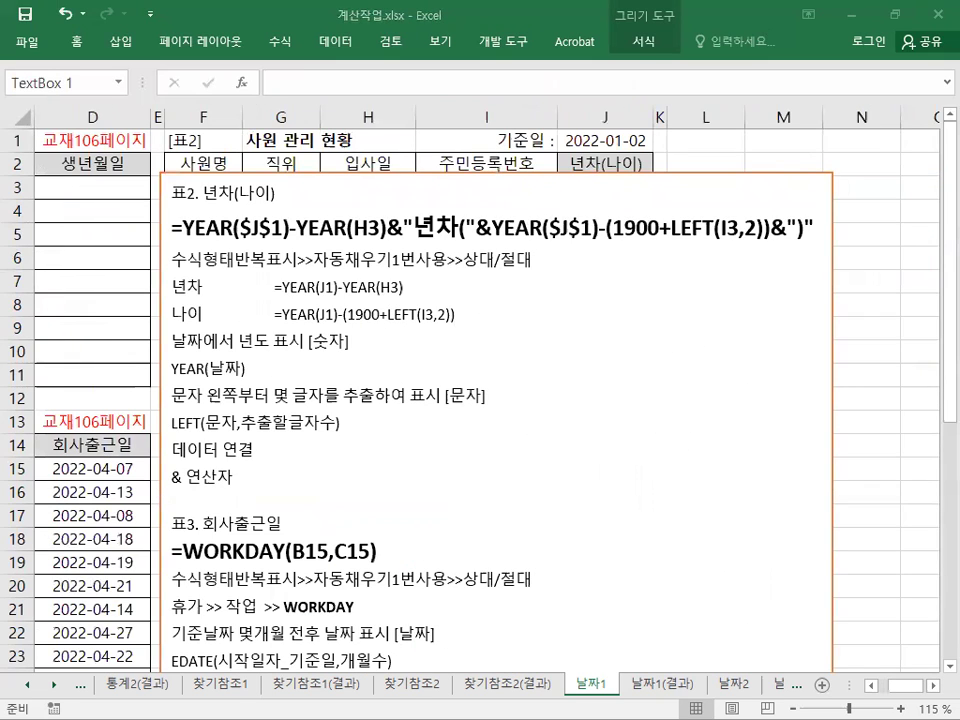
Insert the 표1. 생년월일 notes with the DATE, MID and LEFT formulas above the 표2 section of the text box.
{"action": "left_click", "coordinate": [172, 192]}
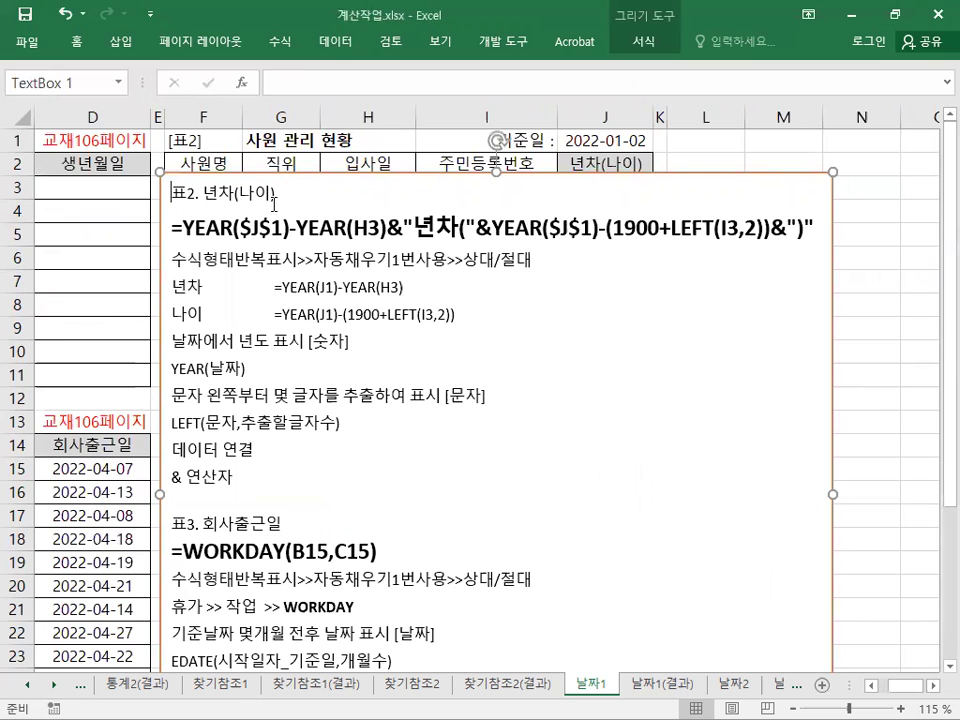
{"action": "key", "text": "Return"}
{"action": "key", "text": "Up"}
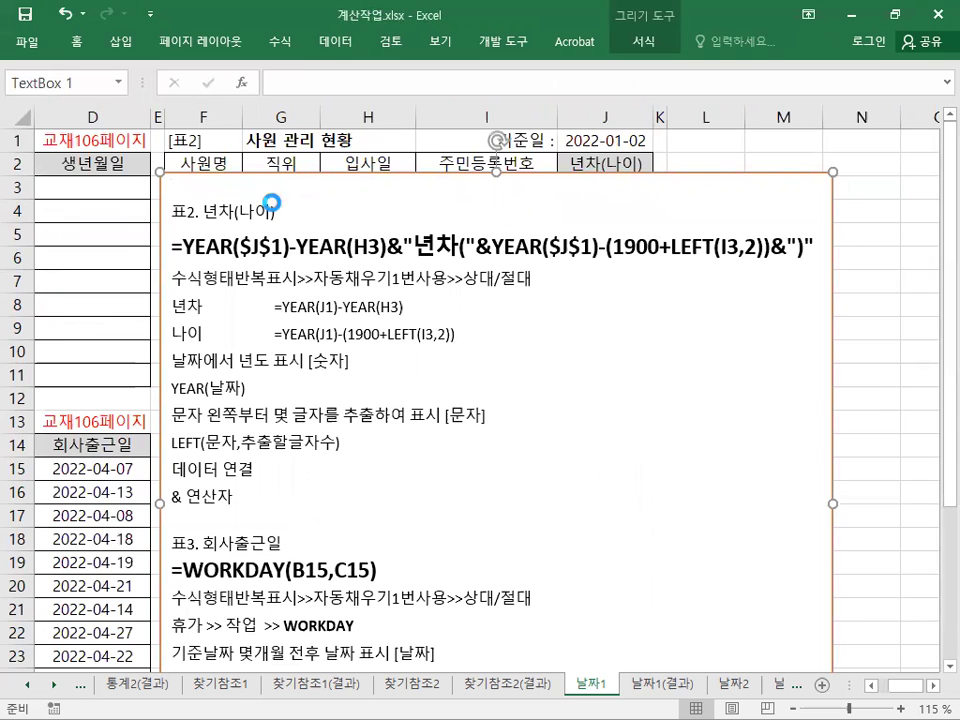
{"action": "type", "text": "표1. 생년월일 >> 날짜데이터(결과값) =DATE(MID(C3,1,2),MID(C3,3,2),MID(C3,5,2)) =DATE(LEFT(C3,2),MID(C3,3,2),MID(C3,5,2)) 년\t=MID(C3,1,2) \t=LEFT(C3,2) 월\t=MID(C3,3,2) 일\t=MID(C3,5,2) DATE, MID 함수 사용 DATE, LEFT, MID 함수 사용 수식형태반복표시>>자동채우기1번사용>>절대/상대 숫자(년,월,일 의미)를 날짜 데이터로 변환 [날짜] DATE(숫자_년,숫자_월,숫자_일) 문자 가운데에서 몇 글자를 추출하여 표시 [문자] MID(문자,시작위치,추출할글자수)"}
{"action": "left_click_drag", "start_coordinate": [455, 236], "coordinate": [172, 214]}
{"action": "left_click", "coordinate": [275, 168]}
{"action": "left_click", "coordinate": [275, 168]}
{"action": "left_click", "coordinate": [275, 168]}
{"action": "left_click", "coordinate": [447, 434]}
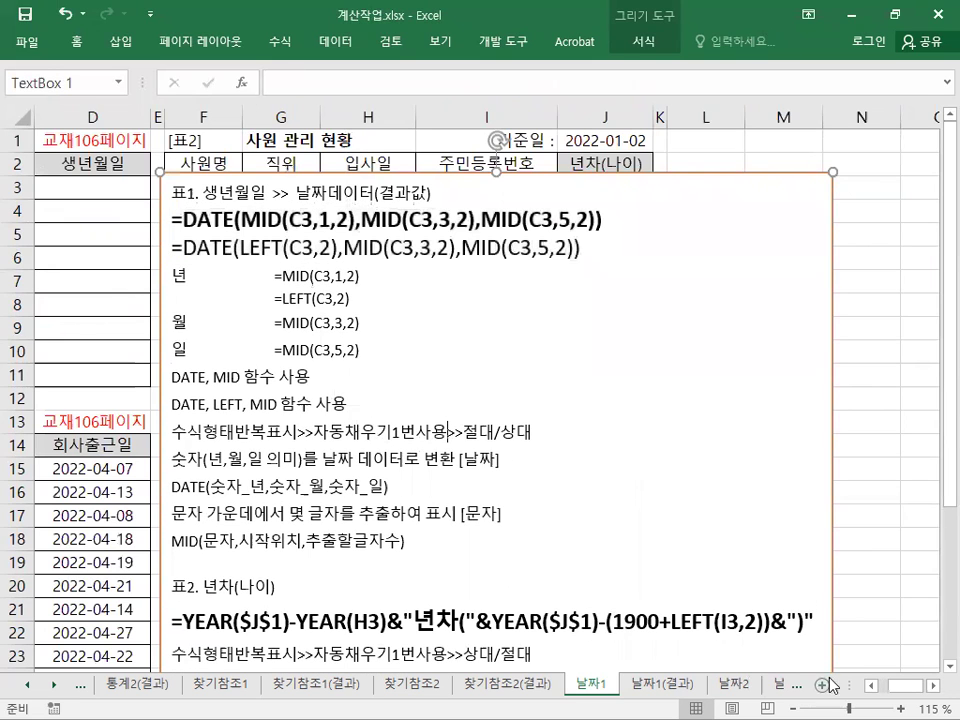
Examine the 주민등록번호 values in column C of the 동호회 회원 현황 table and the empty 생년월일 cells D3:D11.
{"action": "left_click", "coordinate": [869, 686]}
{"action": "left_click", "coordinate": [869, 686]}
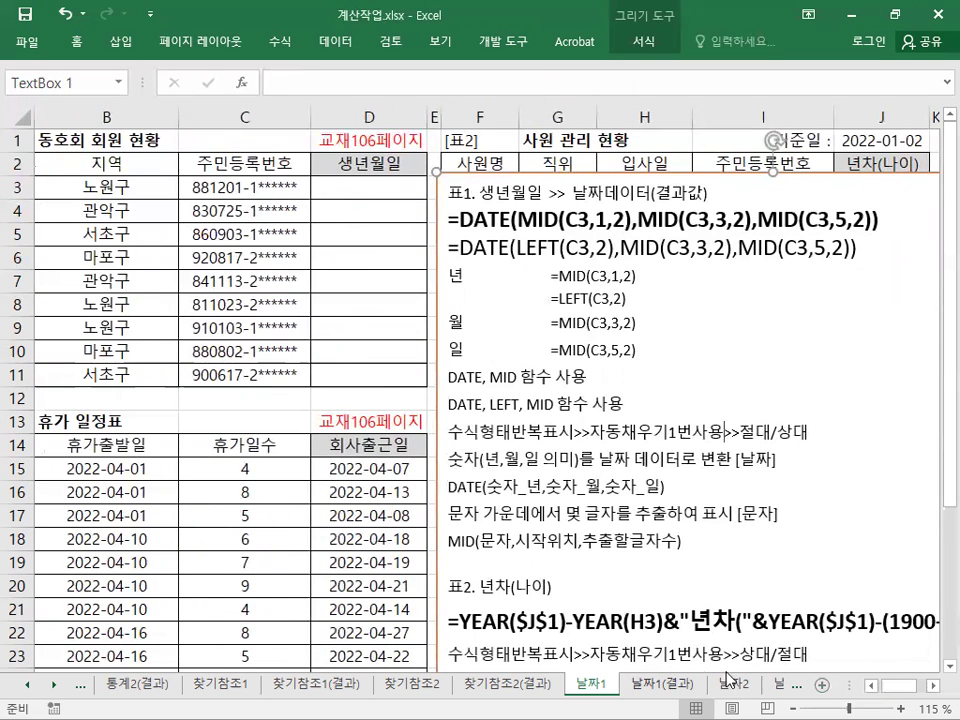
{"action": "left_click", "coordinate": [869, 686]}
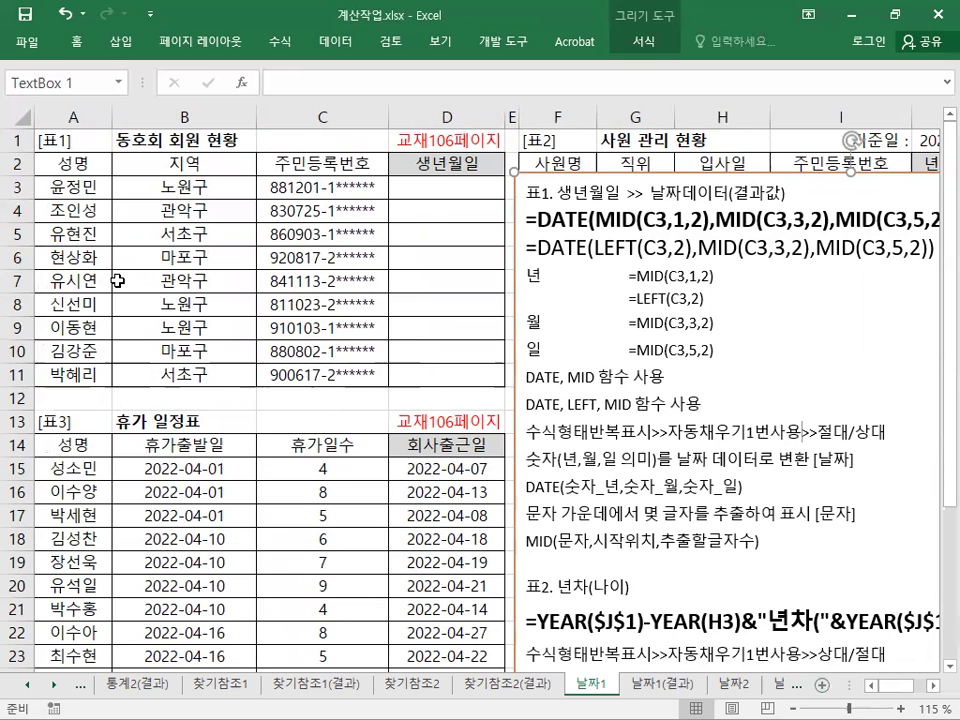
{"action": "left_click", "coordinate": [297, 190]}
{"action": "left_click", "coordinate": [303, 214]}
{"action": "left_click", "coordinate": [303, 240]}
{"action": "left_click", "coordinate": [290, 284]}
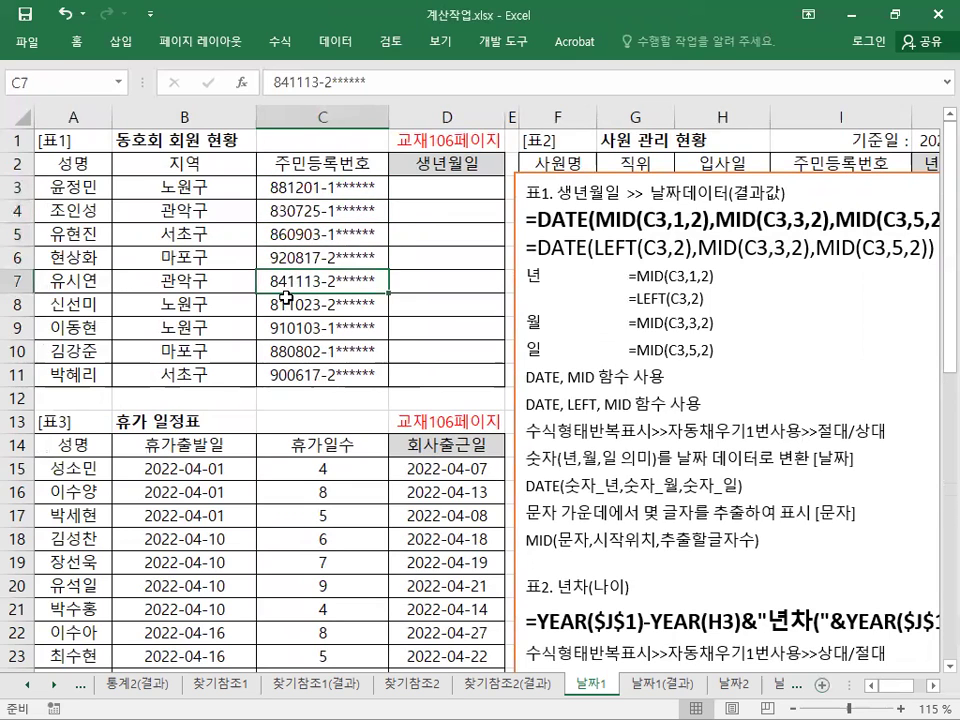
{"action": "left_click", "coordinate": [300, 304]}
{"action": "left_click", "coordinate": [300, 327]}
{"action": "left_click", "coordinate": [298, 350]}
{"action": "mouse_move", "coordinate": [280, 186]}
{"action": "left_mouse_down"}
{"action": "mouse_move", "coordinate": [275, 341]}
{"action": "mouse_move", "coordinate": [300, 215]}
{"action": "mouse_move", "coordinate": [286, 188]}
{"action": "left_mouse_up"}
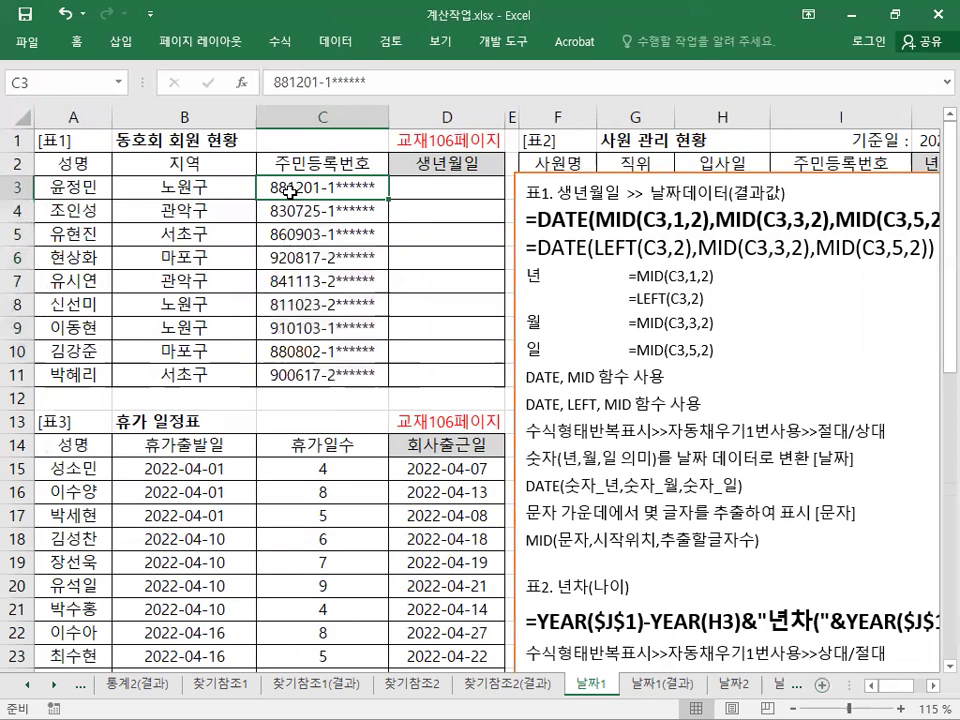
{"action": "left_click_drag", "start_coordinate": [418, 189], "coordinate": [428, 369]}
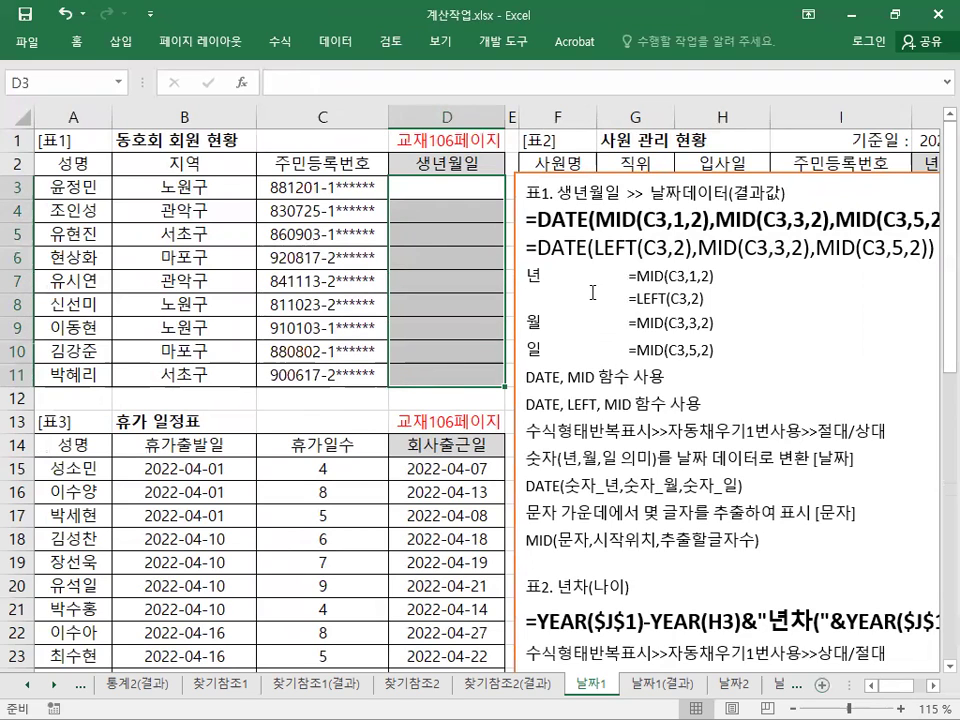
Review the DATE(숫자_년,숫자_월,숫자_일) syntax note against the 생년월일 range D3:D11 and its source cell C3.
{"action": "left_click", "coordinate": [530, 485]}
{"action": "left_click_drag", "start_coordinate": [530, 485], "coordinate": [773, 484]}
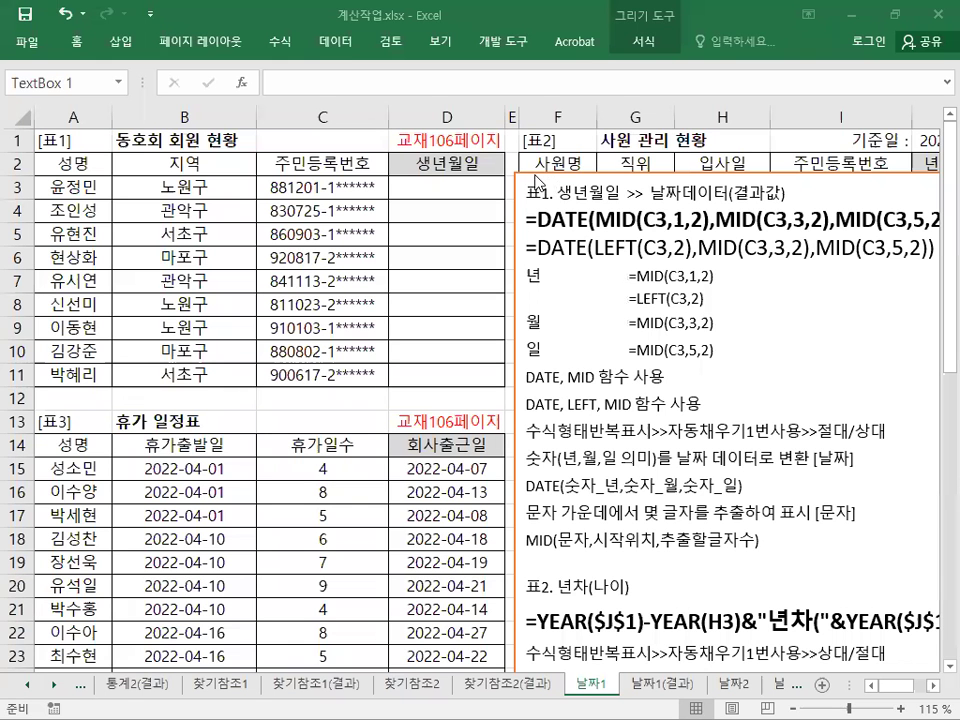
{"action": "left_click", "coordinate": [536, 176]}
{"action": "left_click", "coordinate": [534, 174]}
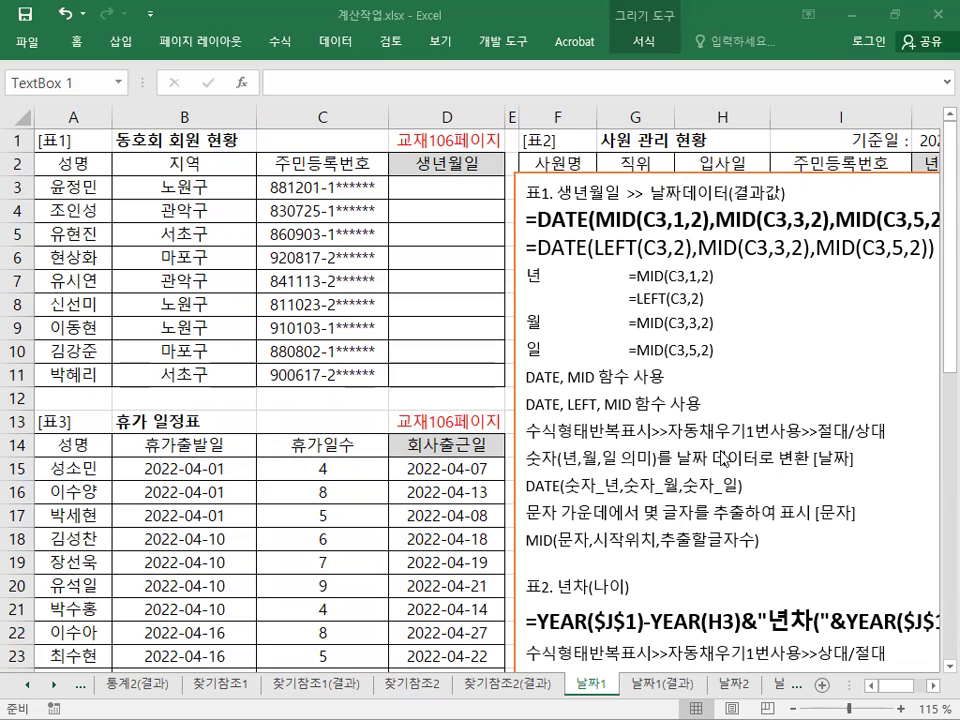
{"action": "left_click_drag", "start_coordinate": [433, 188], "coordinate": [437, 373]}
{"action": "left_click", "coordinate": [286, 186]}
{"action": "left_click_drag", "start_coordinate": [440, 187], "coordinate": [445, 380]}
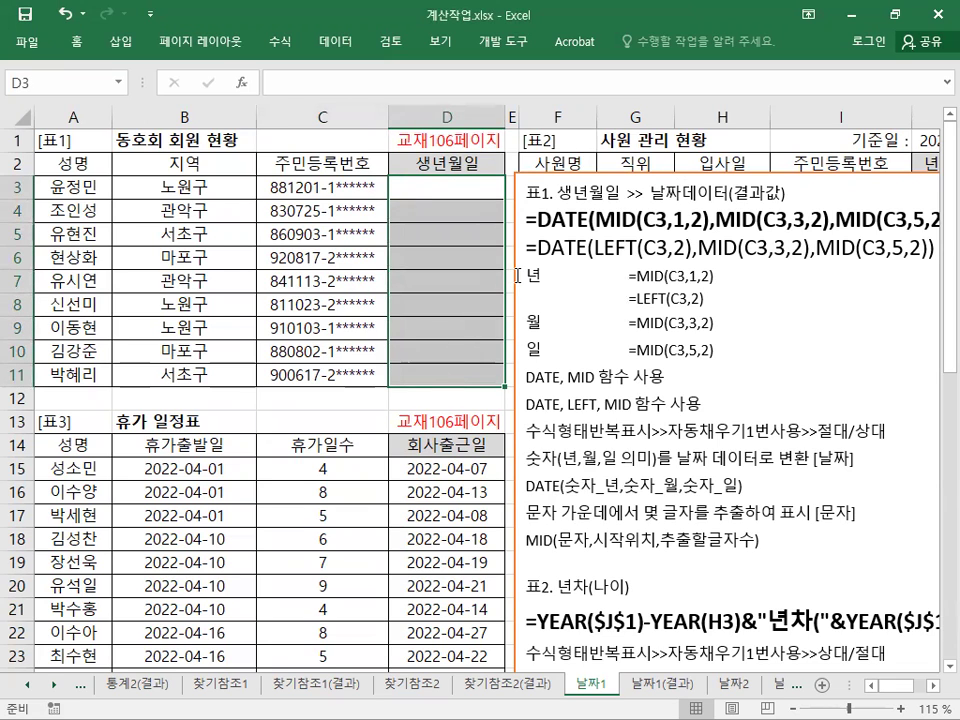
{"action": "left_click", "coordinate": [471, 187]}
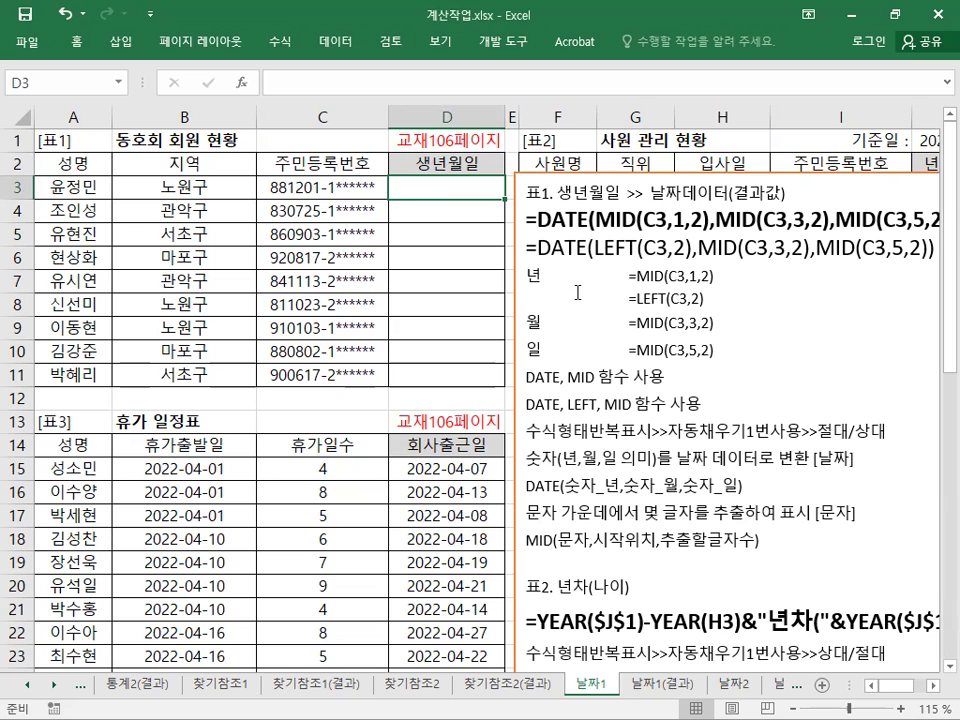
{"action": "left_click_drag", "start_coordinate": [455, 200], "coordinate": [454, 371]}
{"action": "left_click", "coordinate": [467, 190]}
{"action": "left_click_drag", "start_coordinate": [505, 199], "coordinate": [504, 379]}
Start the 생년월일 formula in D3 with =LEFT(C3,2) to extract the two year digits.
{"action": "left_click", "coordinate": [485, 190]}
{"action": "type", "text": "="}
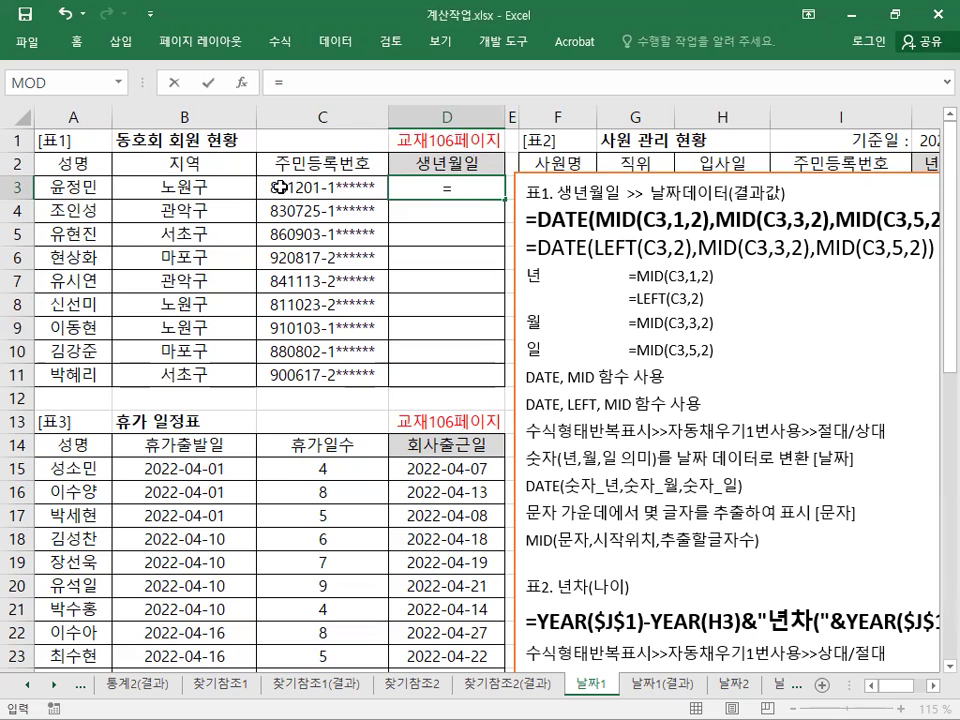
{"action": "type", "text": "LEFT("}
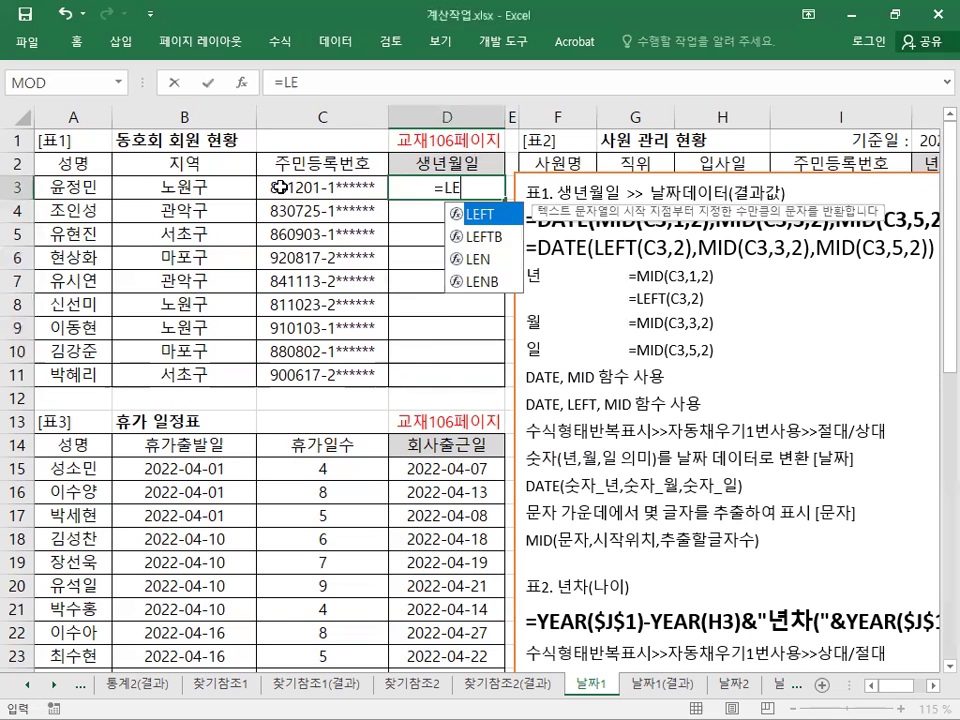
{"action": "left_click", "coordinate": [324, 189]}
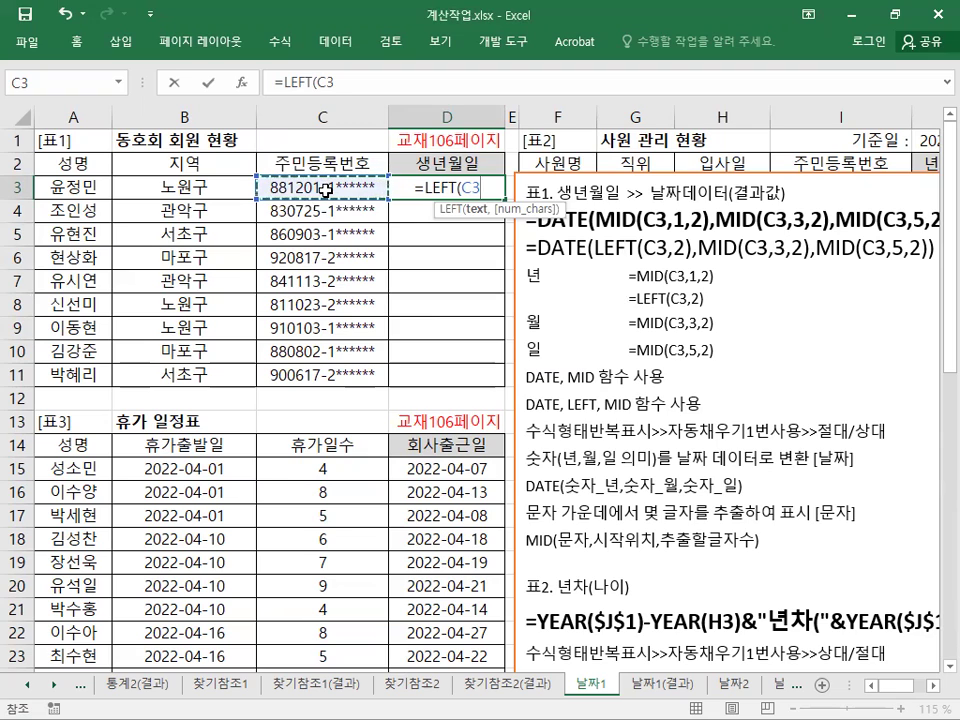
{"action": "type", "text": ",2"}
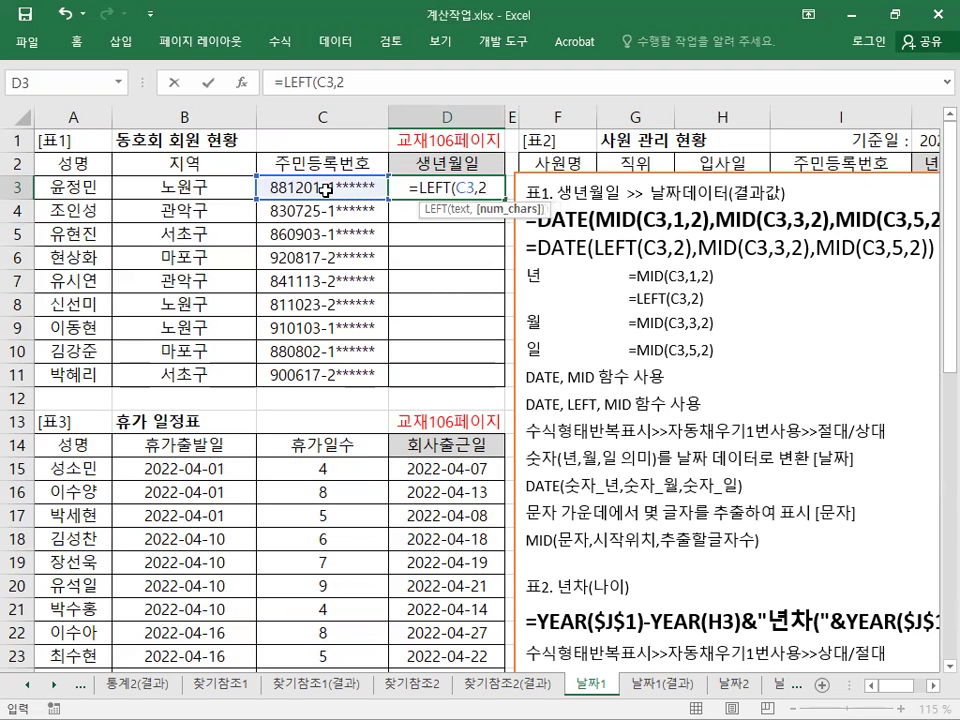
{"action": "type", "text": ")"}
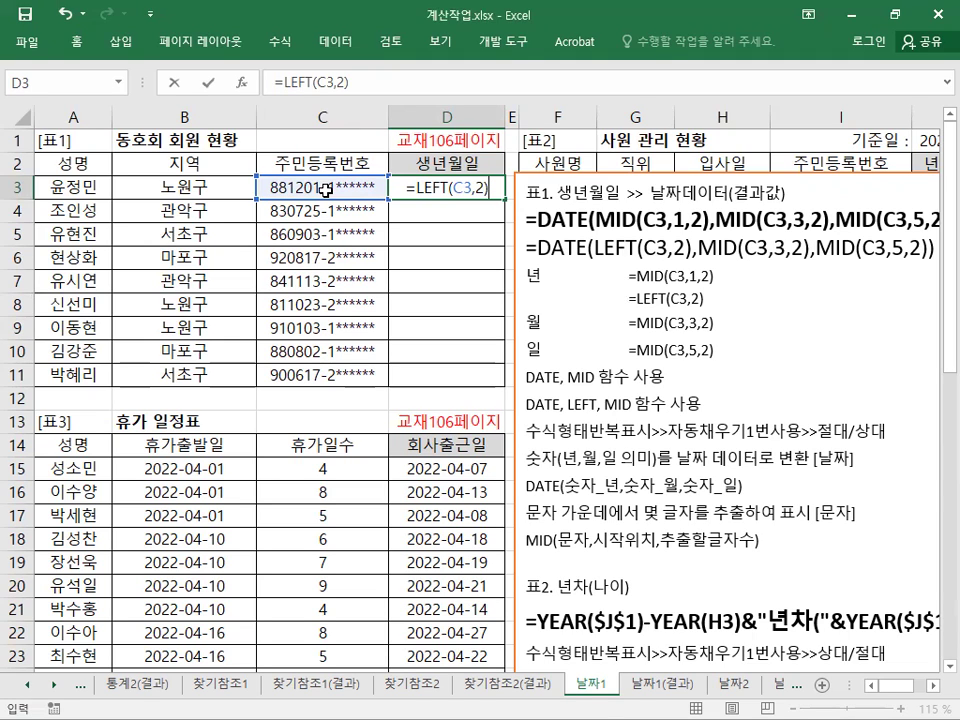
Replace the LEFT function in D3's formula with MID(C3,1,2) for the year, followed by a comma.
{"action": "key", "text": "BackSpace"}
{"action": "key", "text": "BackSpace"}
{"action": "key", "text": "BackSpace"}
{"action": "key", "text": "BackSpace"}
{"action": "key", "text": "BackSpace"}
{"action": "key", "text": "BackSpace"}
{"action": "key", "text": "BackSpace"}
{"action": "key", "text": "BackSpace"}
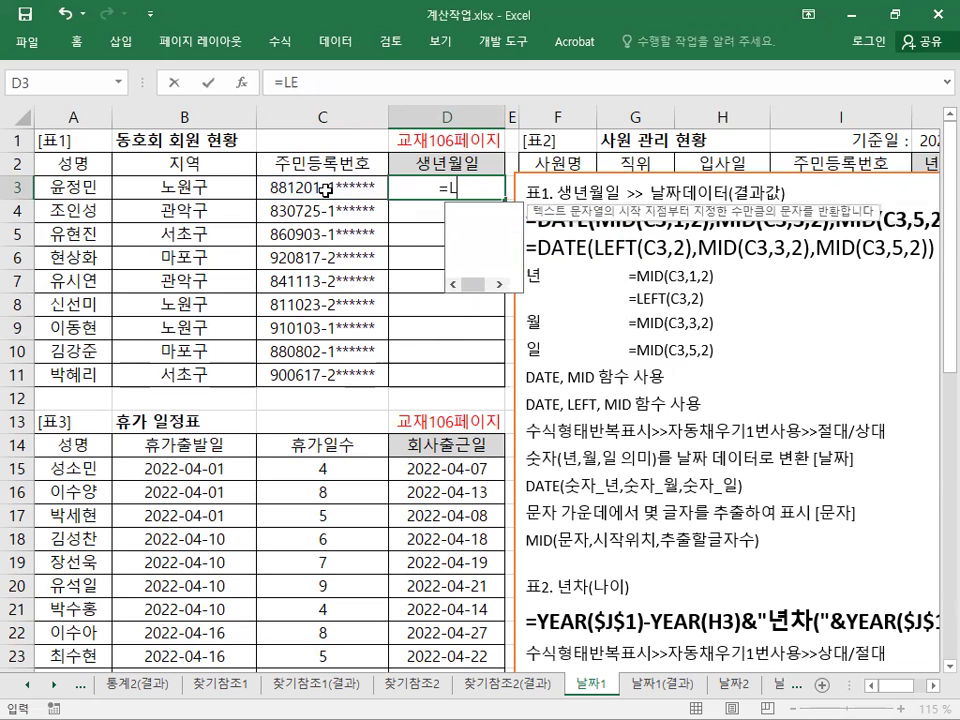
{"action": "key", "text": "BackSpace"}
{"action": "key", "text": "BackSpace"}
{"action": "type", "text": "ㅡㅑㅇ"}
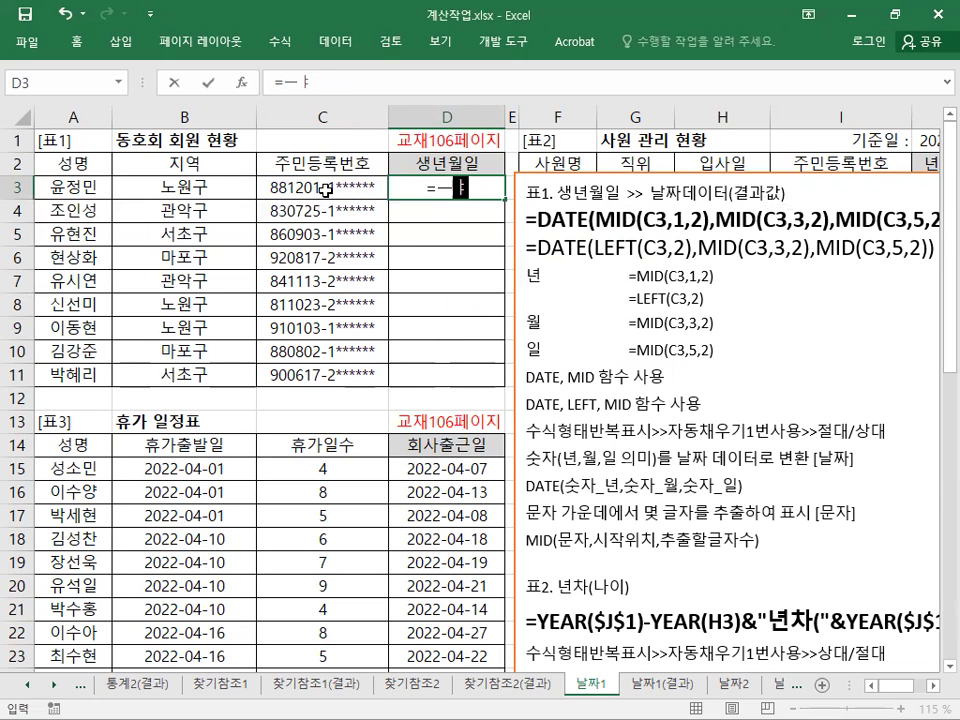
{"action": "key", "text": "BackSpace"}
{"action": "key", "text": "BackSpace"}
{"action": "key", "text": "BackSpace"}
{"action": "key", "text": "Hangul"}
{"action": "type", "text": "MID("}
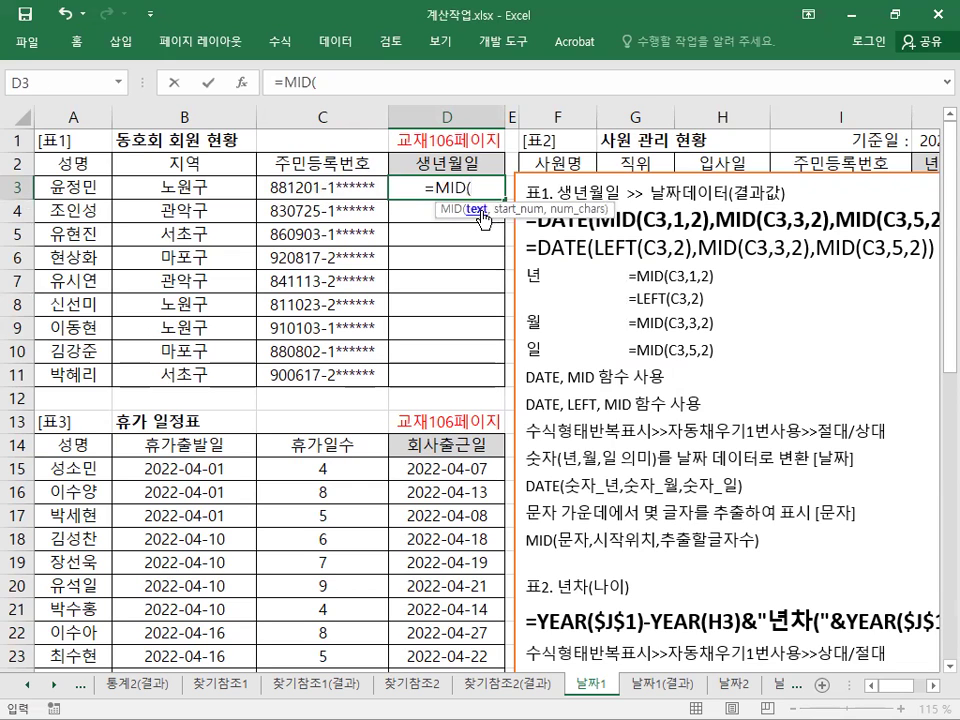
{"action": "left_click", "coordinate": [347, 186]}
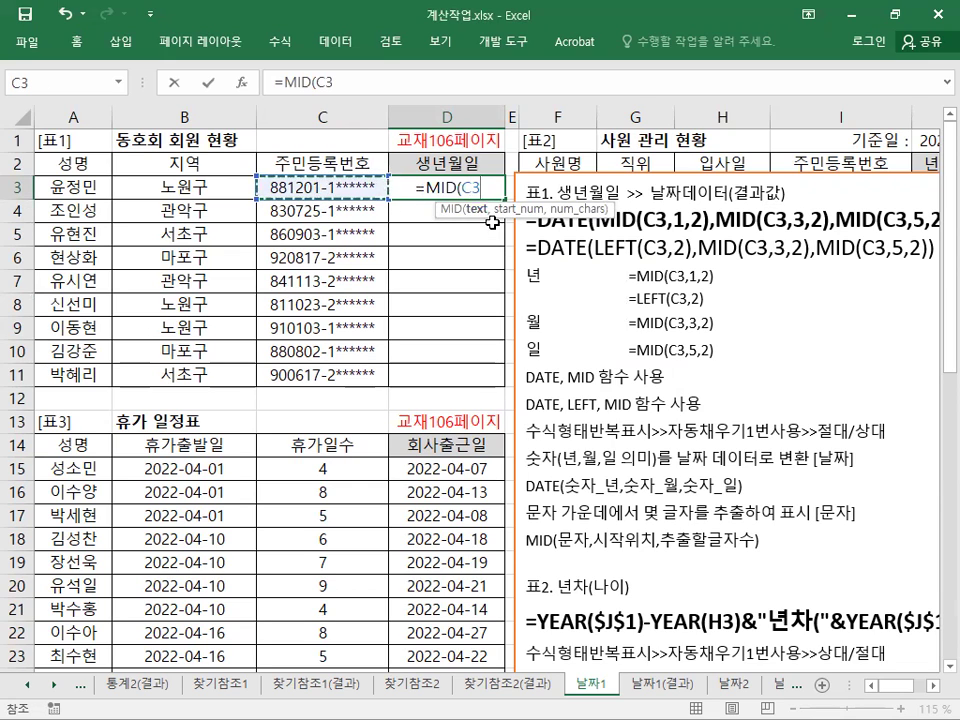
{"action": "type", "text": ","}
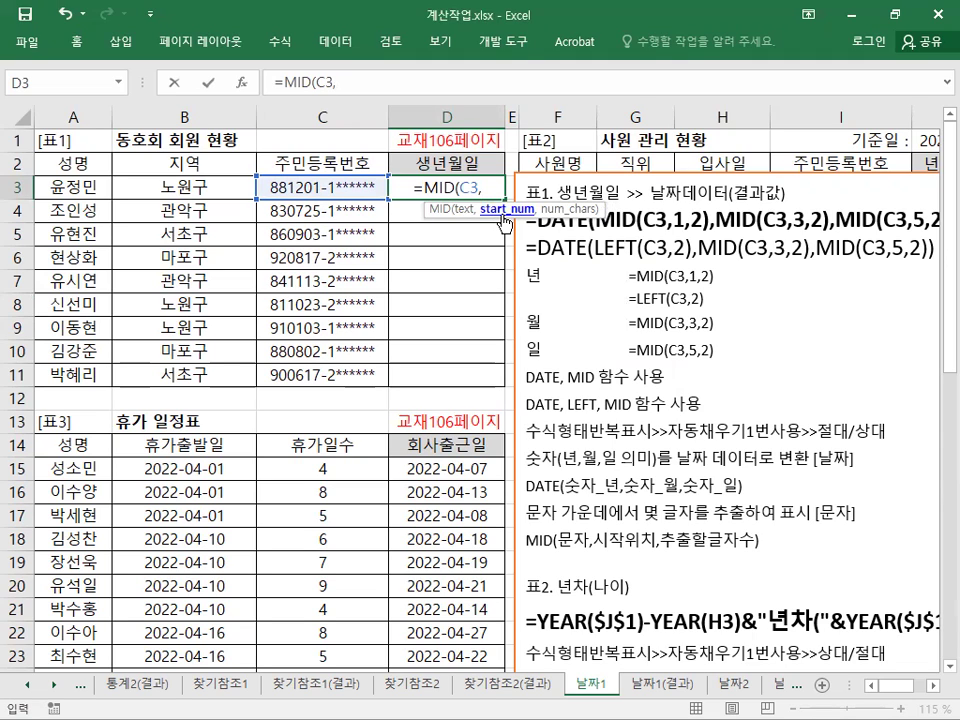
{"action": "type", "text": "1"}
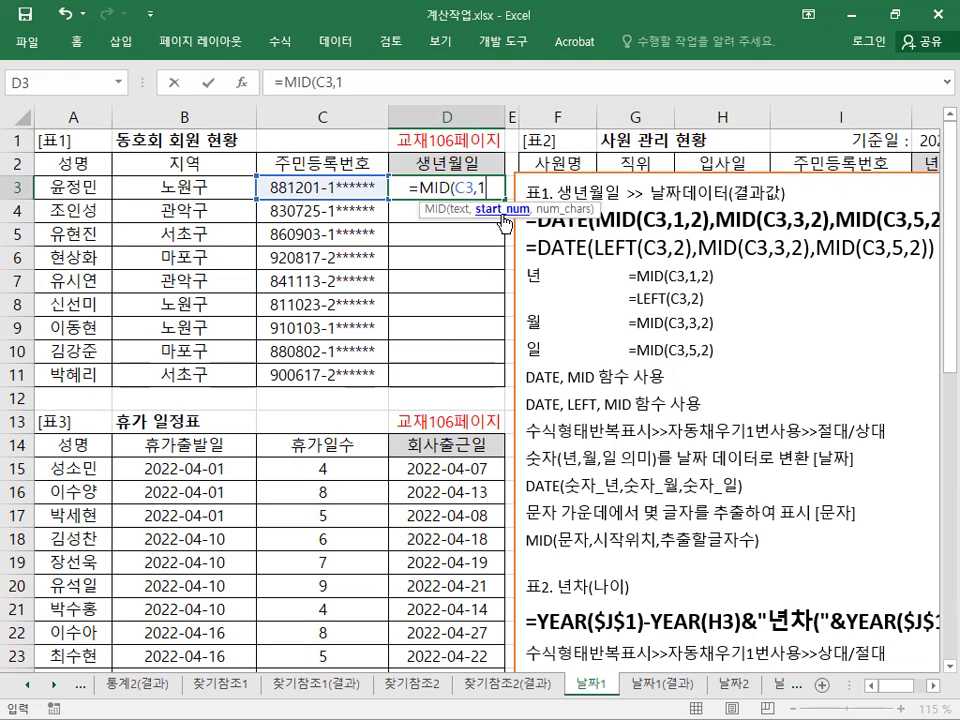
{"action": "type", "text": ","}
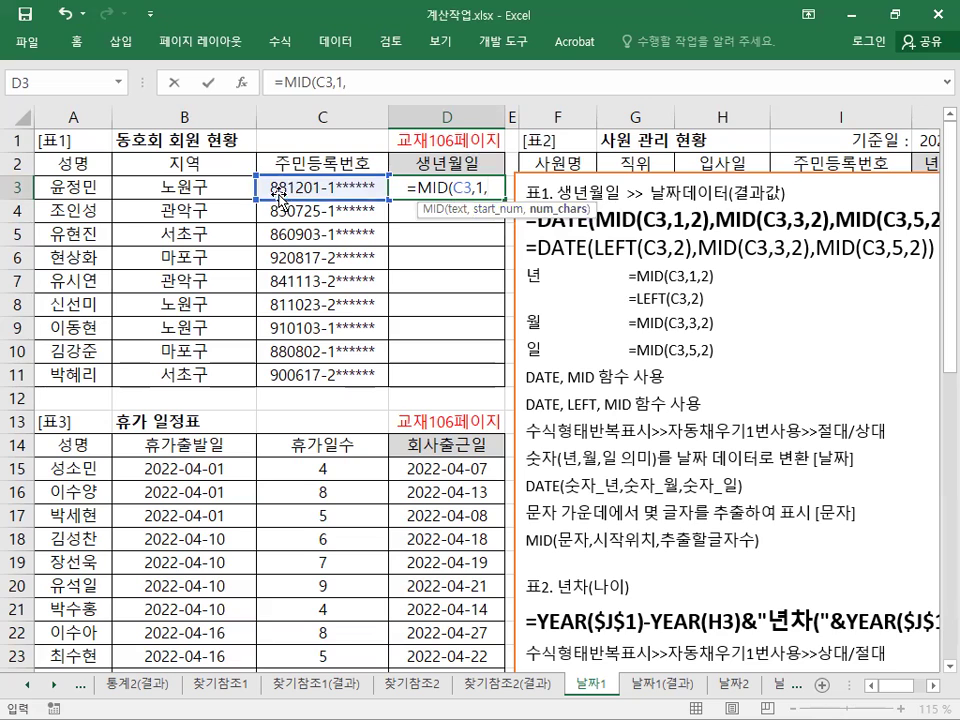
{"action": "type", "text": "2),"}
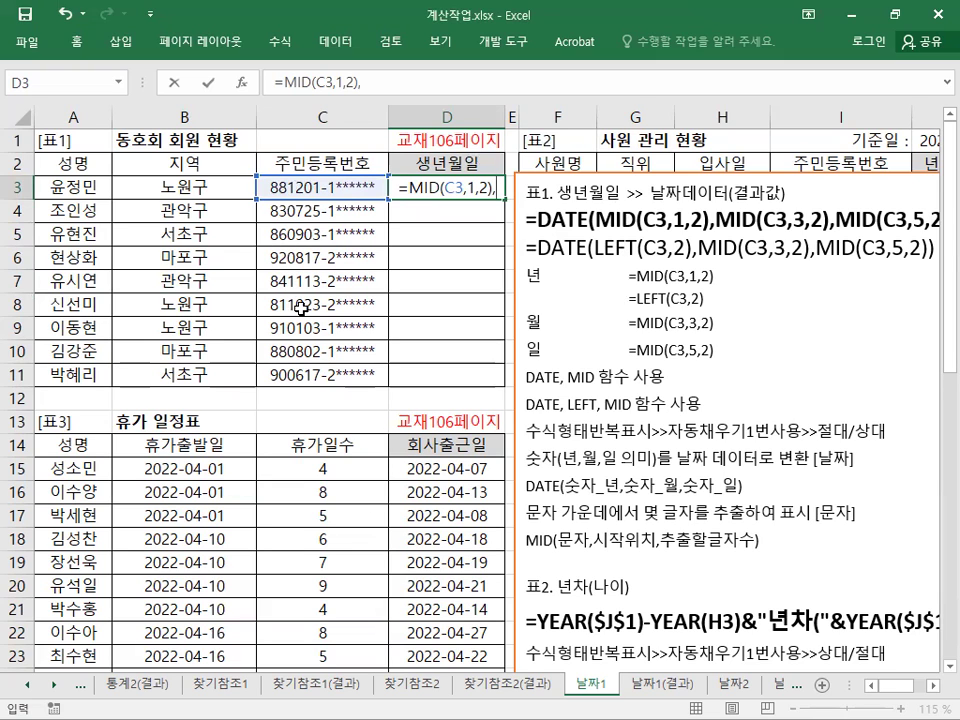
Add MID(C3,3,2) for the month to D3's formula, followed by a comma.
{"action": "type", "text": "MI"}
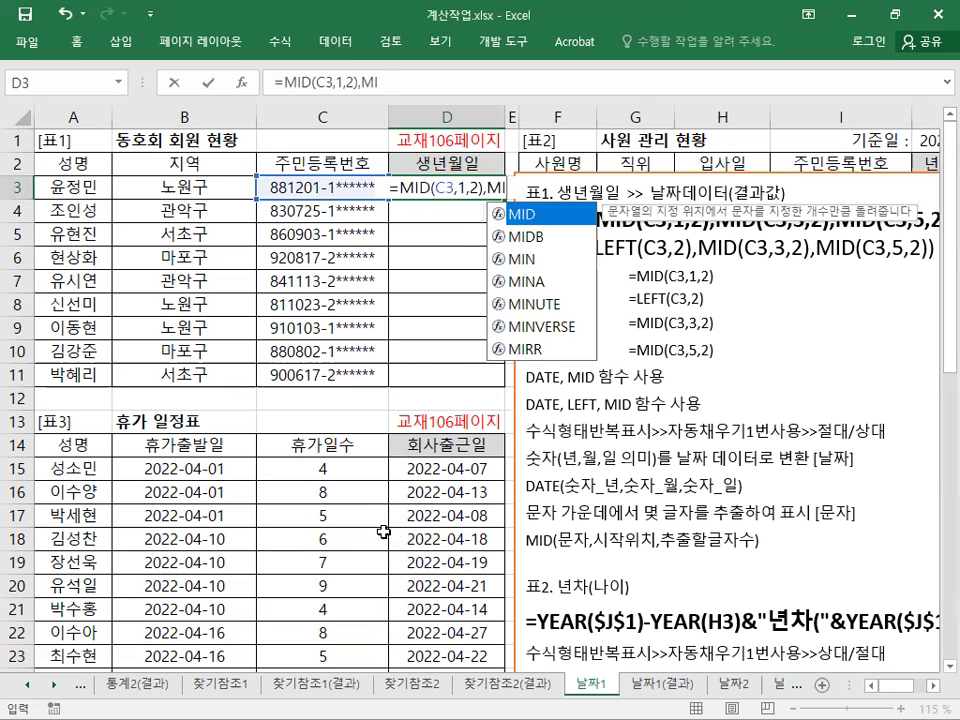
{"action": "type", "text": "D"}
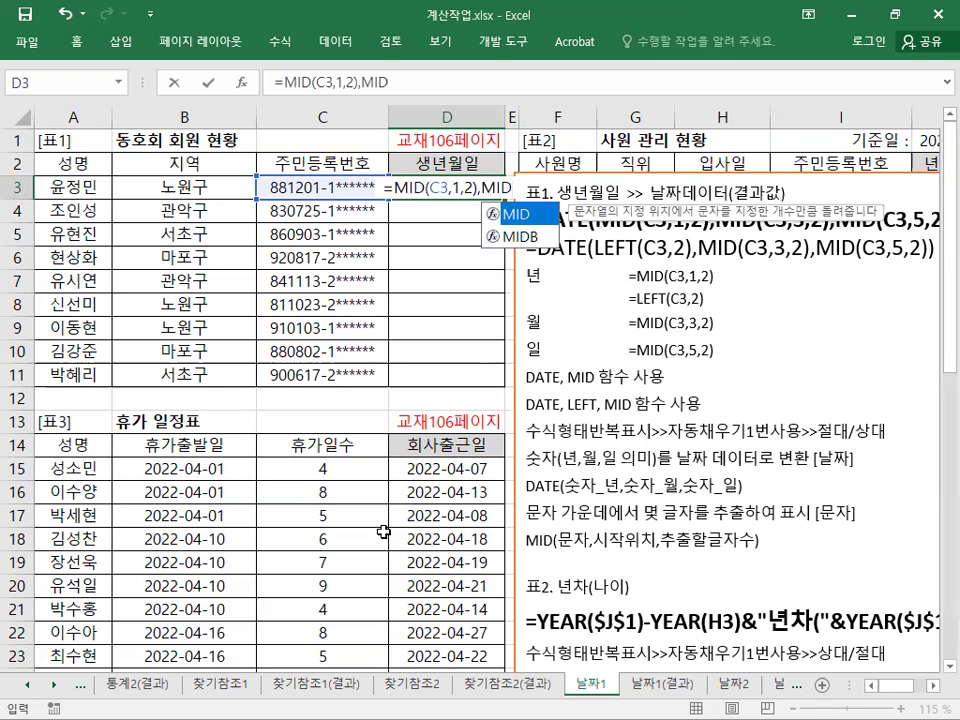
{"action": "type", "text": "("}
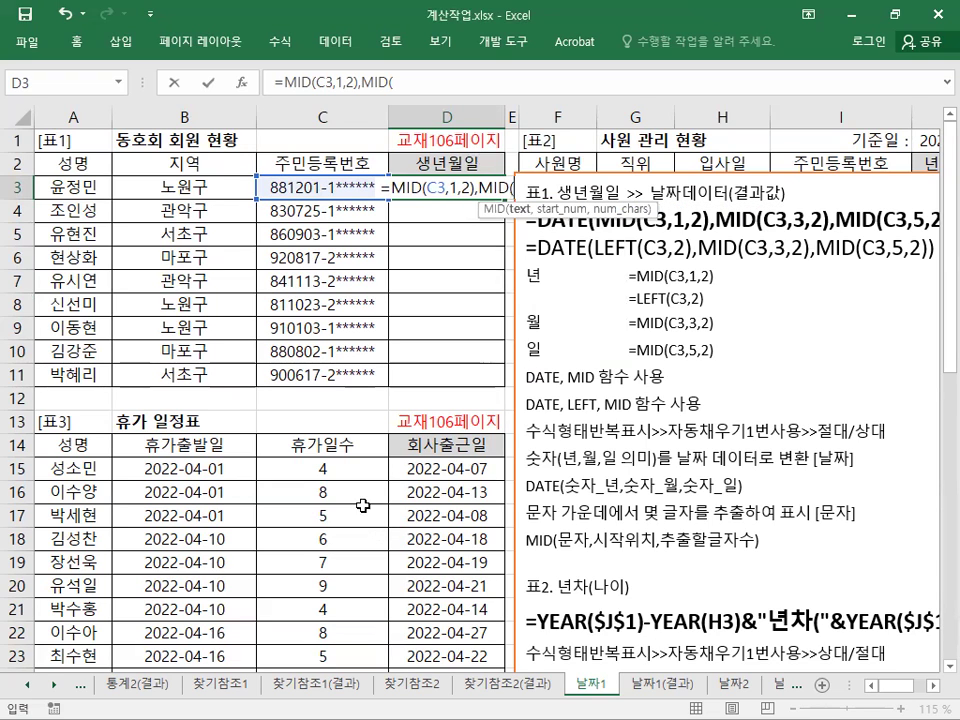
{"action": "left_click", "coordinate": [280, 187]}
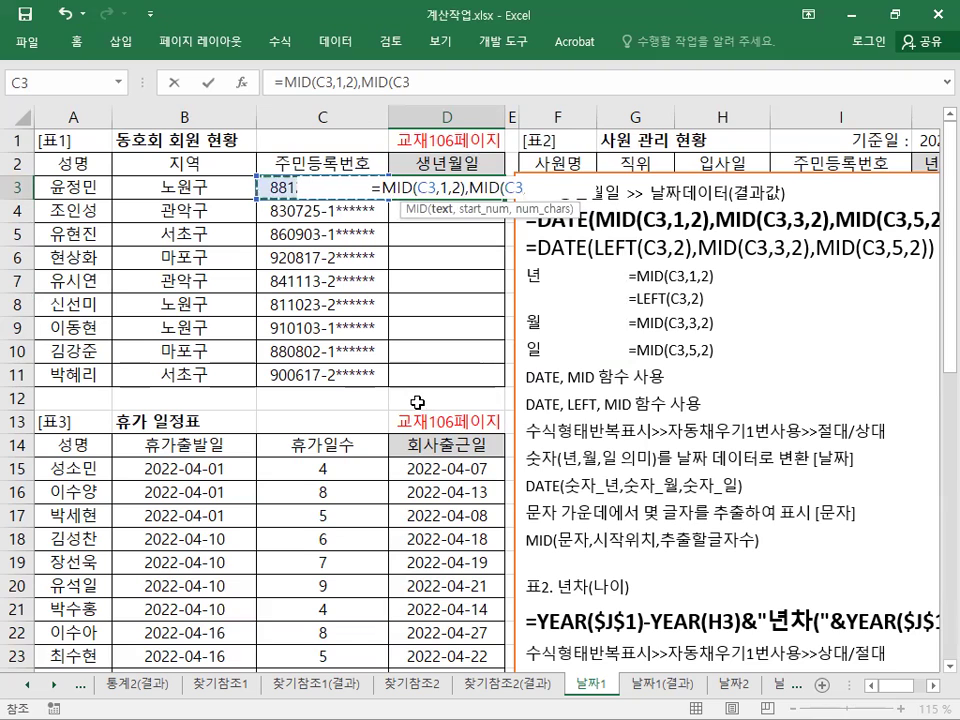
{"action": "type", "text": ","}
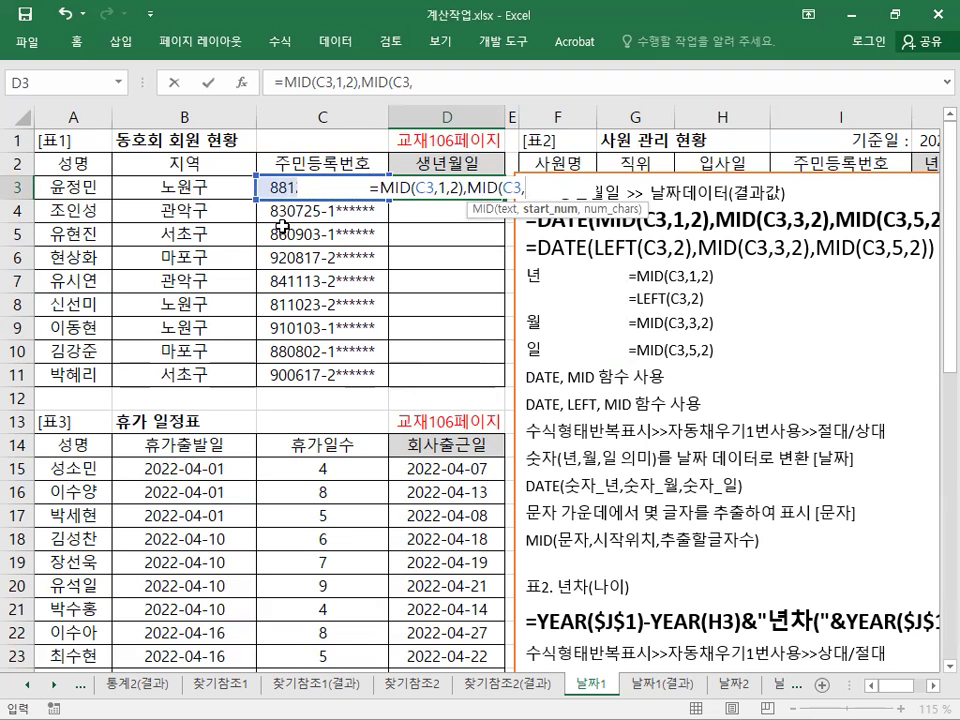
{"action": "type", "text": "3"}
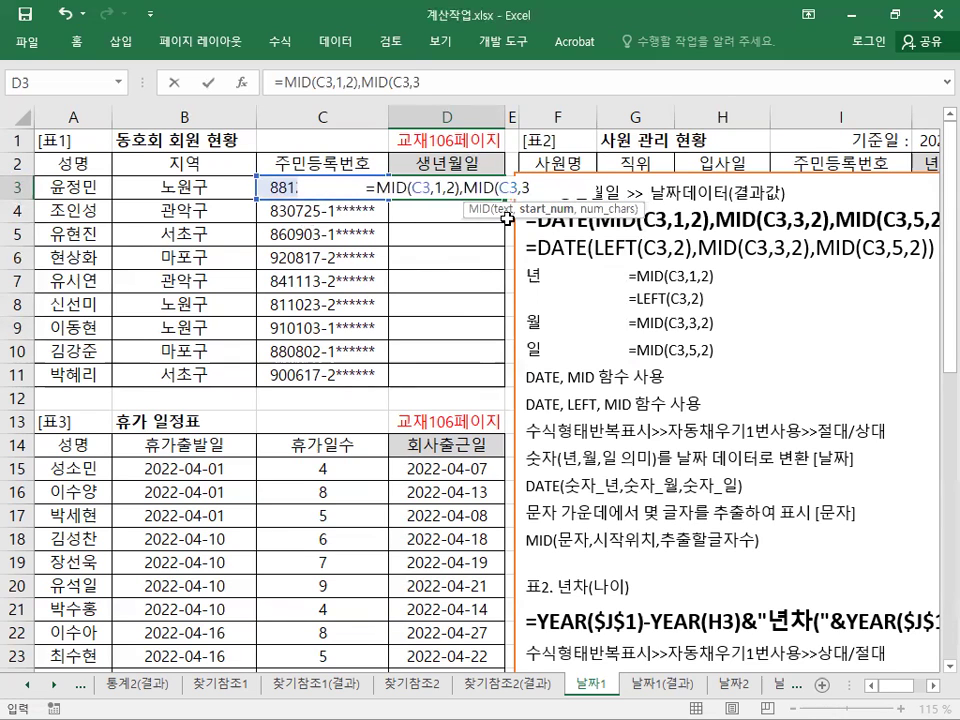
{"action": "type", "text": ","}
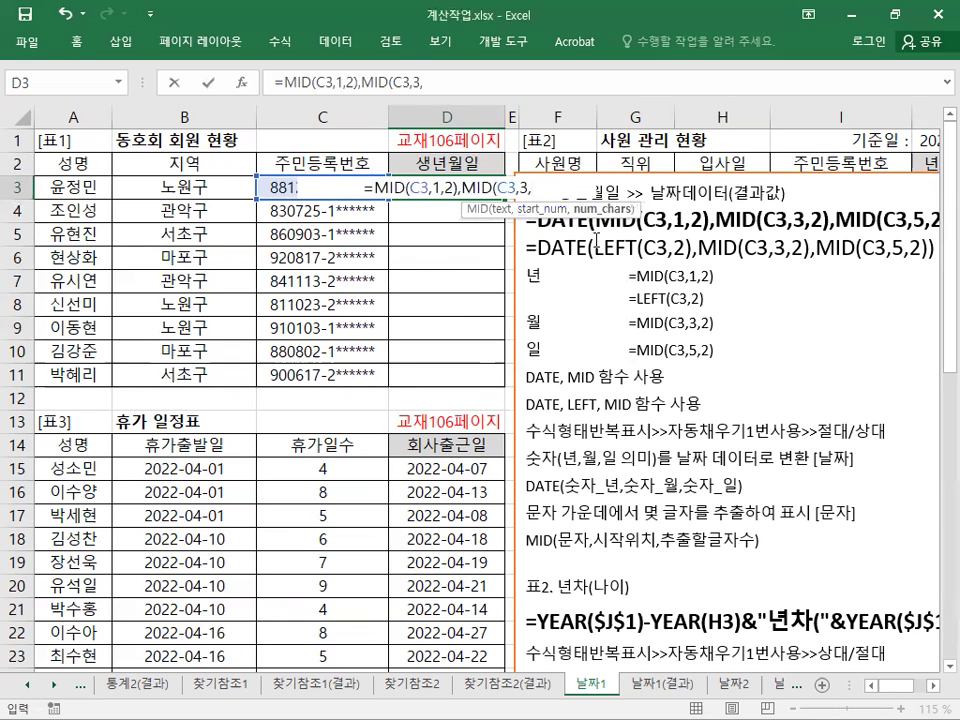
{"action": "type", "text": "2)"}
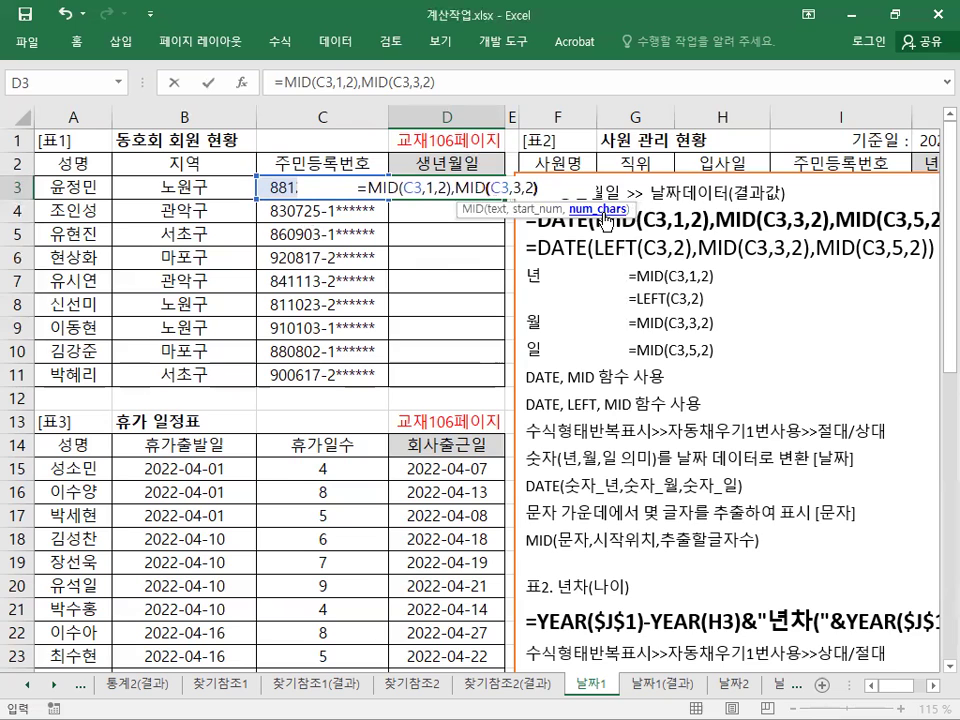
{"action": "type", "text": ","}
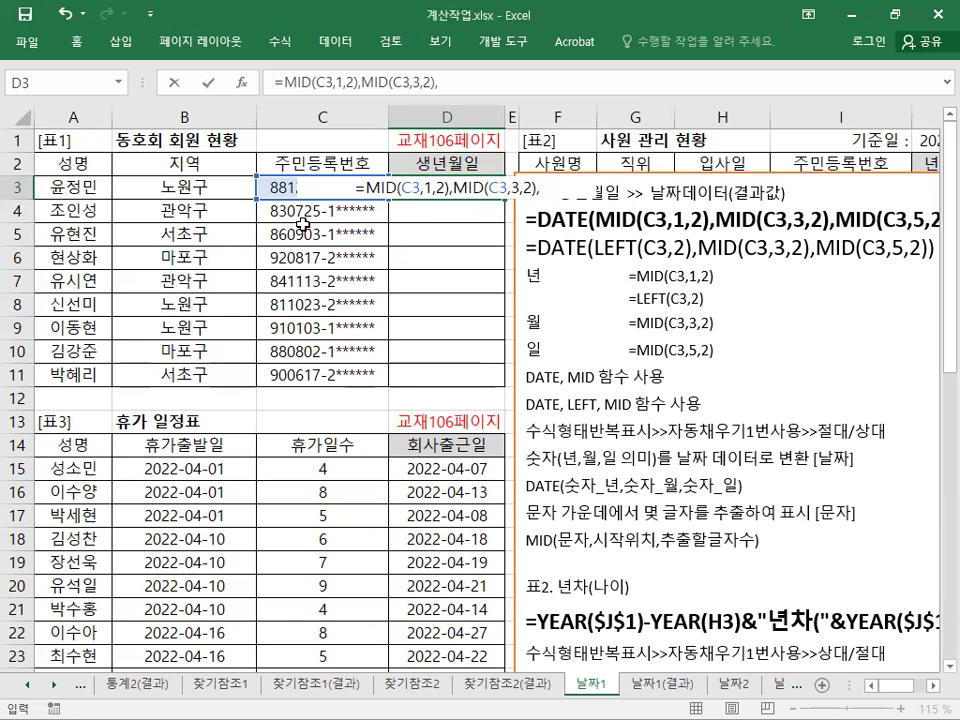
Add MID(C3,5,2) for the day to the end of D3's formula.
{"action": "type", "text": "MID("}
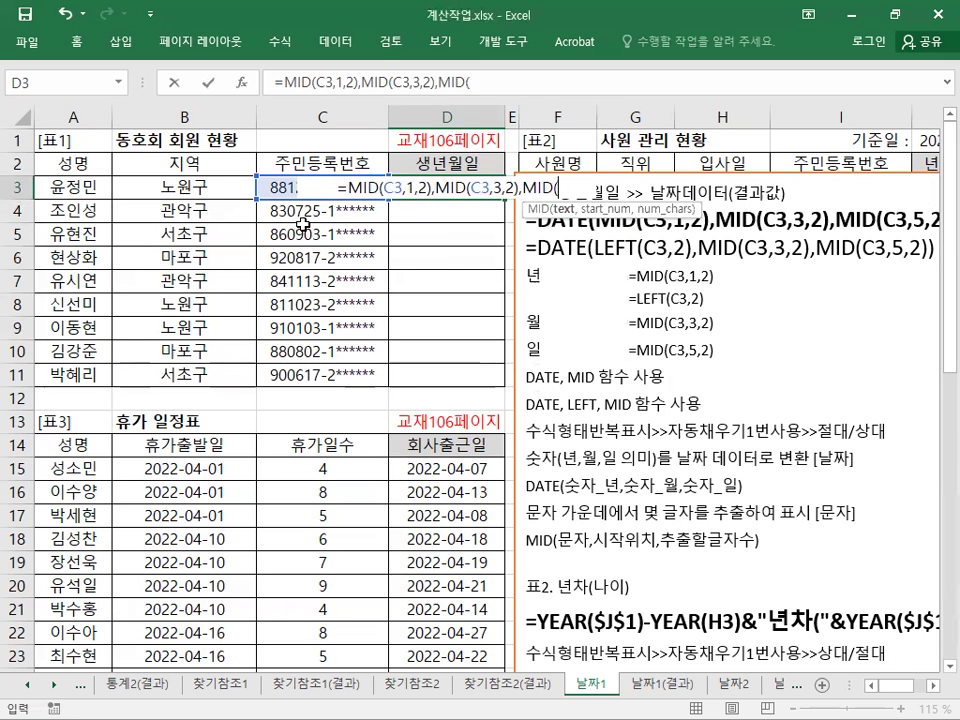
{"action": "left_click", "coordinate": [272, 188]}
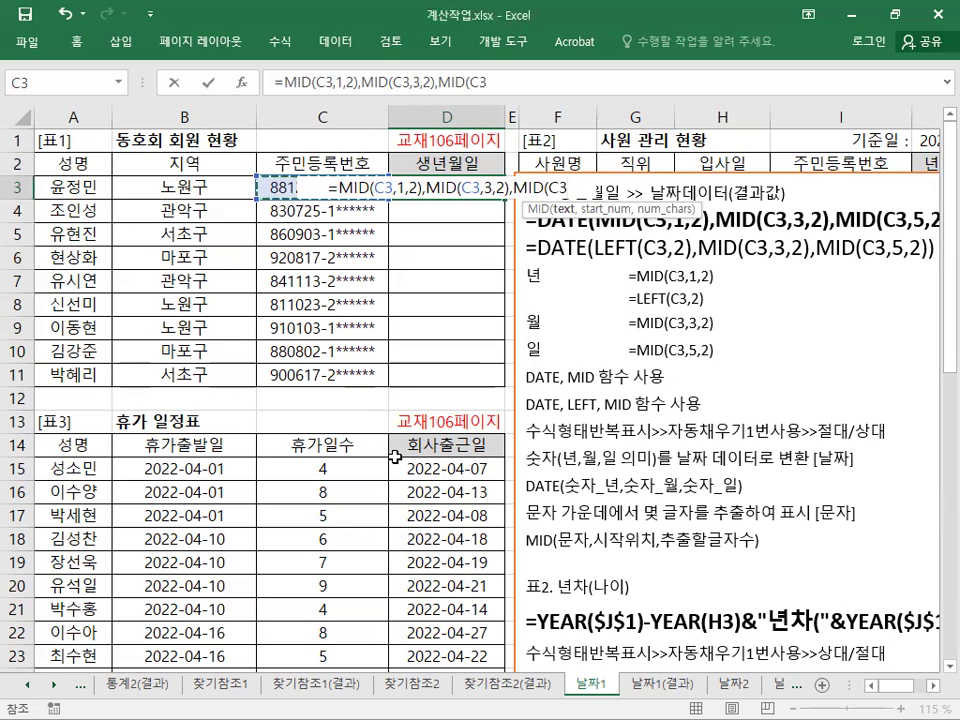
{"action": "type", "text": ","}
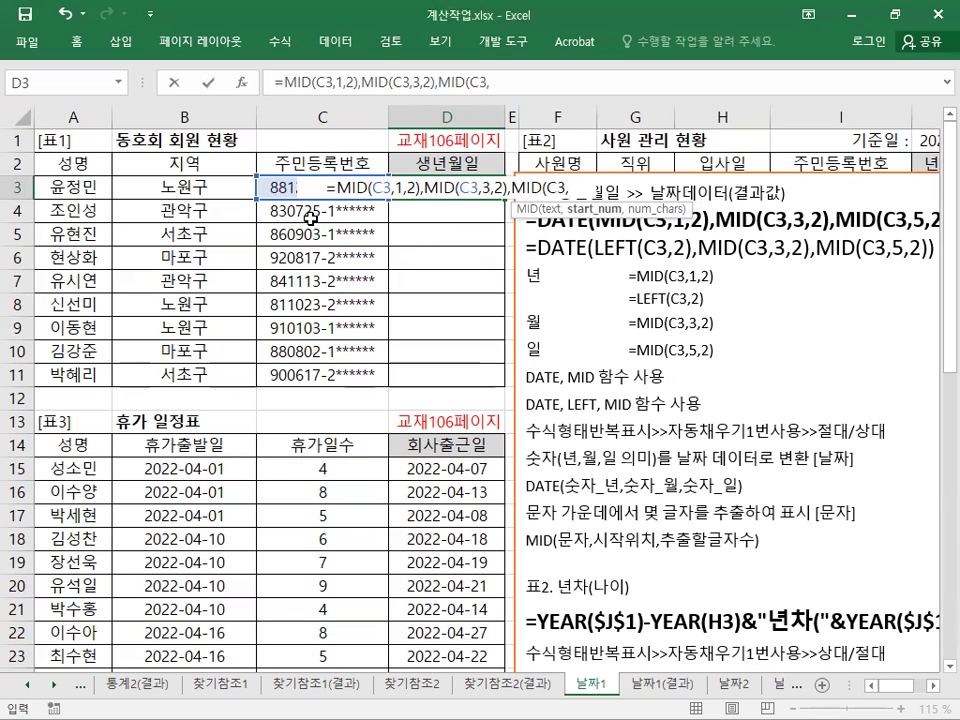
{"action": "type", "text": "5"}
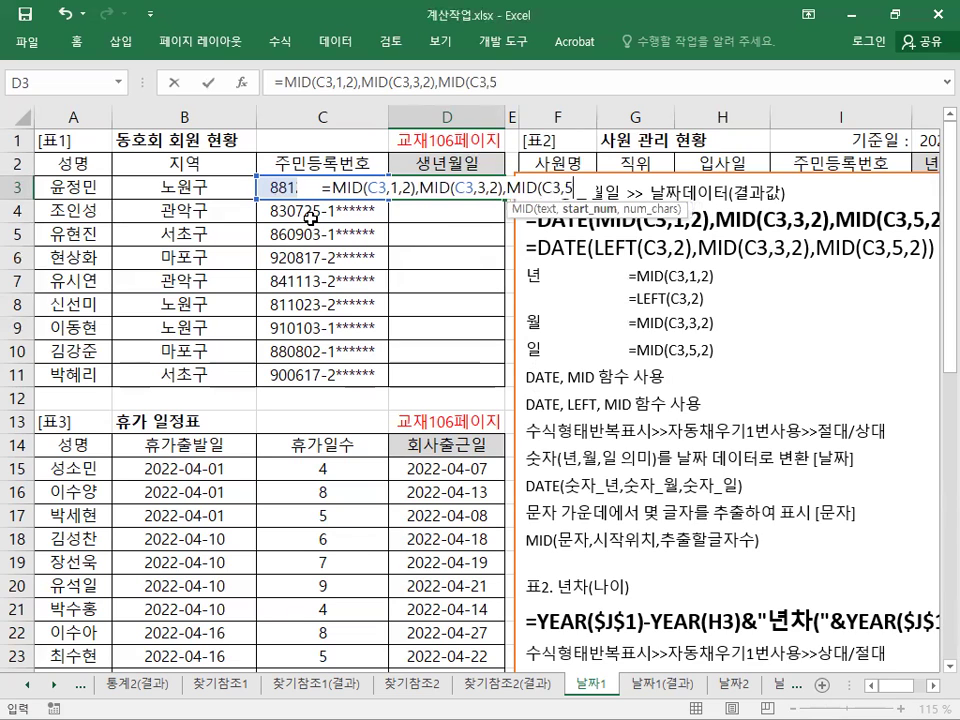
{"action": "type", "text": ","}
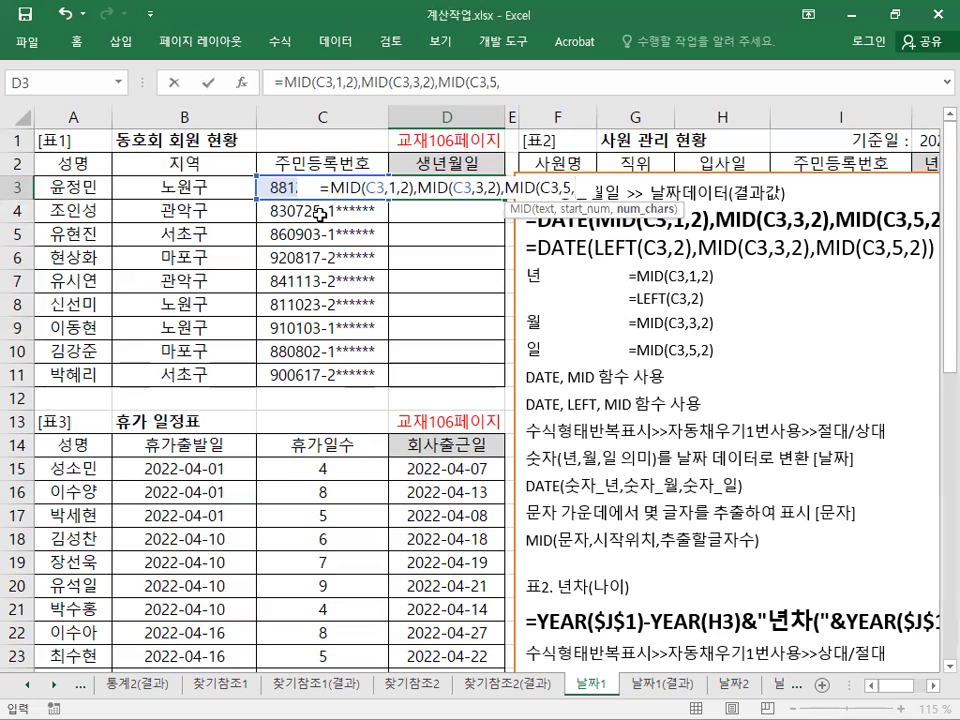
{"action": "type", "text": "2"}
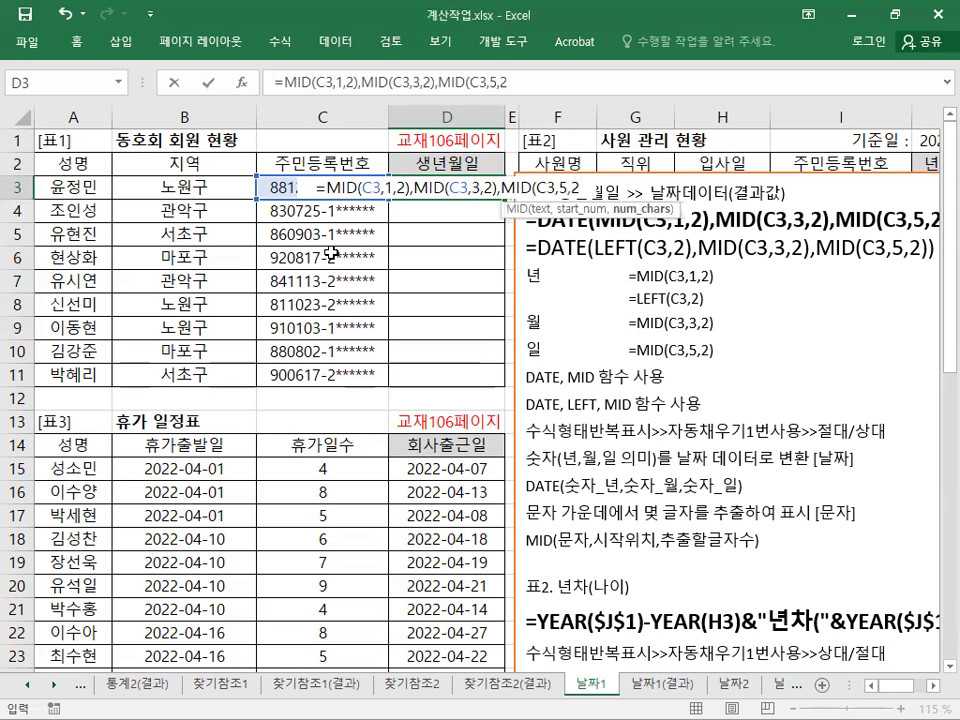
{"action": "type", "text": ")"}
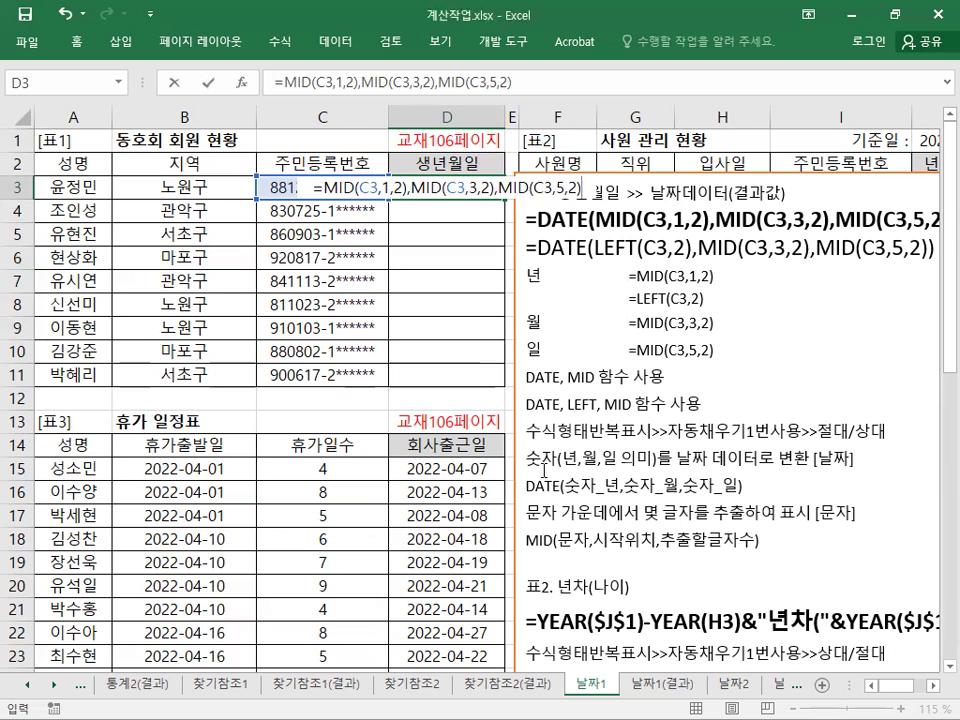
Wrap the three MID parts in DATE and enter =DATE(MID(C3,1,2),MID(C3,3,2),MID(C3,5,2)) in D3.
{"action": "key", "text": "F2"}
{"action": "type", "text": "DATE("}
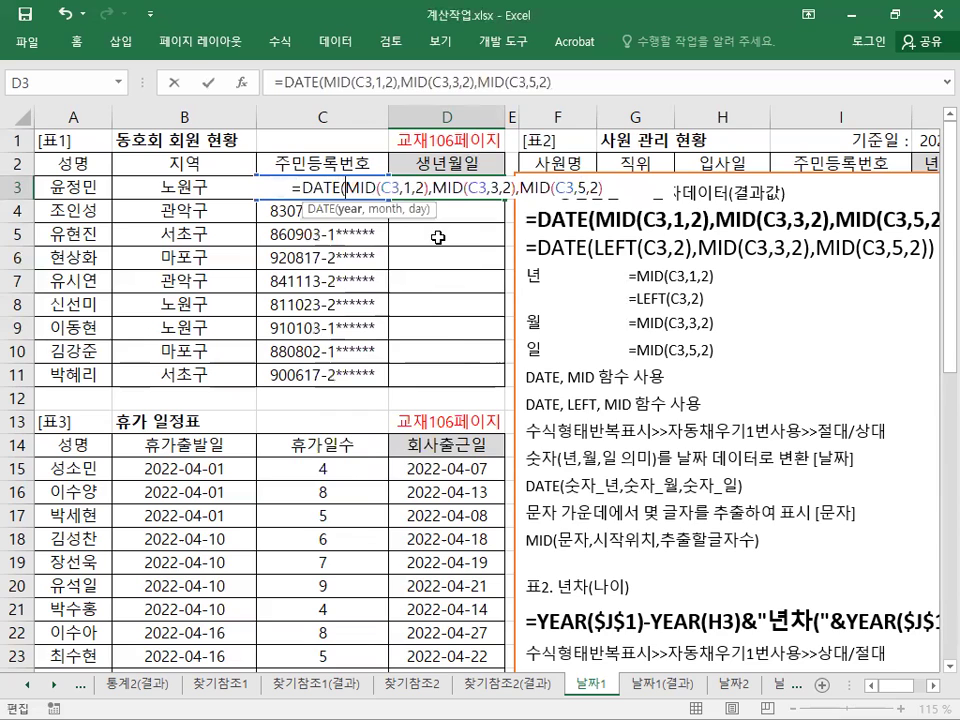
{"action": "left_click", "coordinate": [451, 188]}
{"action": "left_click_drag", "start_coordinate": [447, 189], "coordinate": [575, 188]}
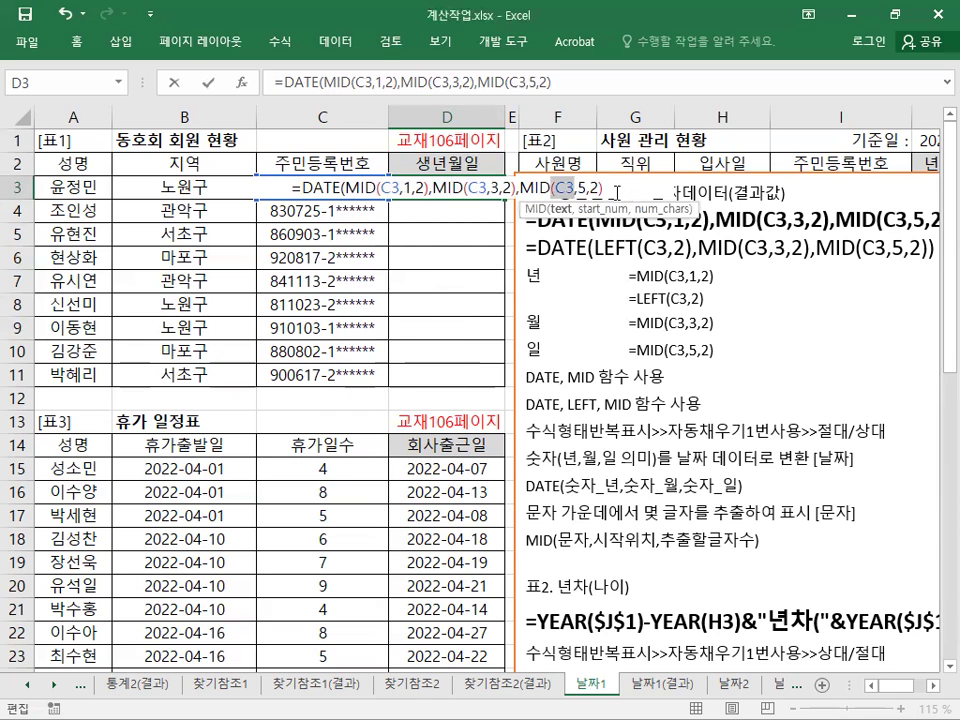
{"action": "left_click", "coordinate": [611, 188]}
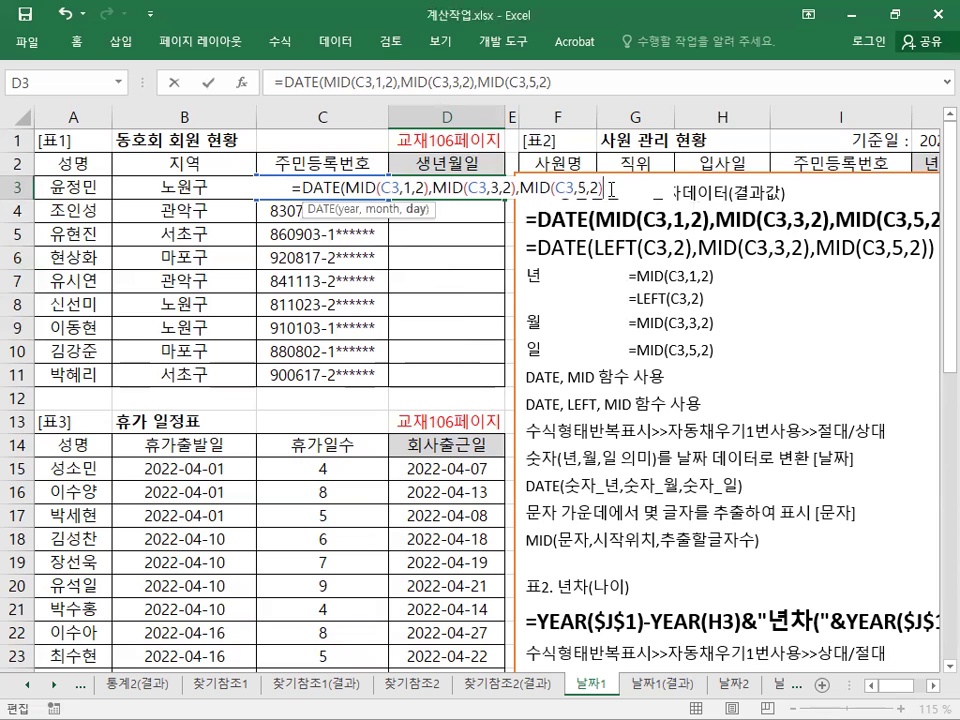
{"action": "key", "text": "Return"}
Move the notes text box down below row 11 and fill the D3 formula down through D11.
{"action": "left_click_drag", "start_coordinate": [602, 172], "coordinate": [354, 403]}
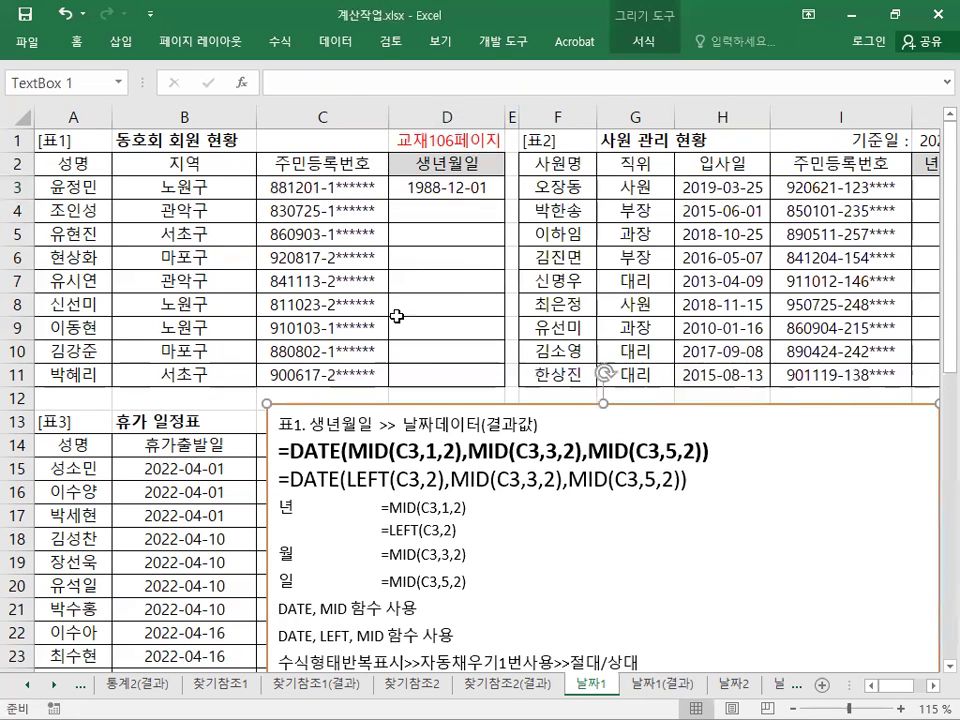
{"action": "left_click", "coordinate": [422, 187]}
{"action": "left_click_drag", "start_coordinate": [505, 198], "coordinate": [506, 386]}
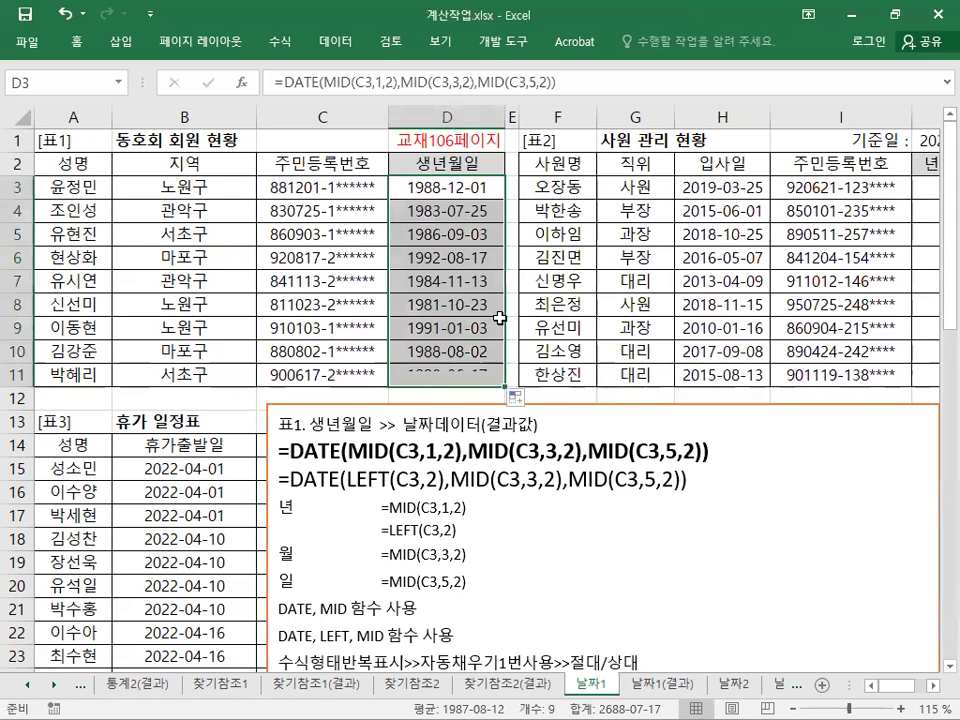
{"action": "left_click", "coordinate": [466, 188]}
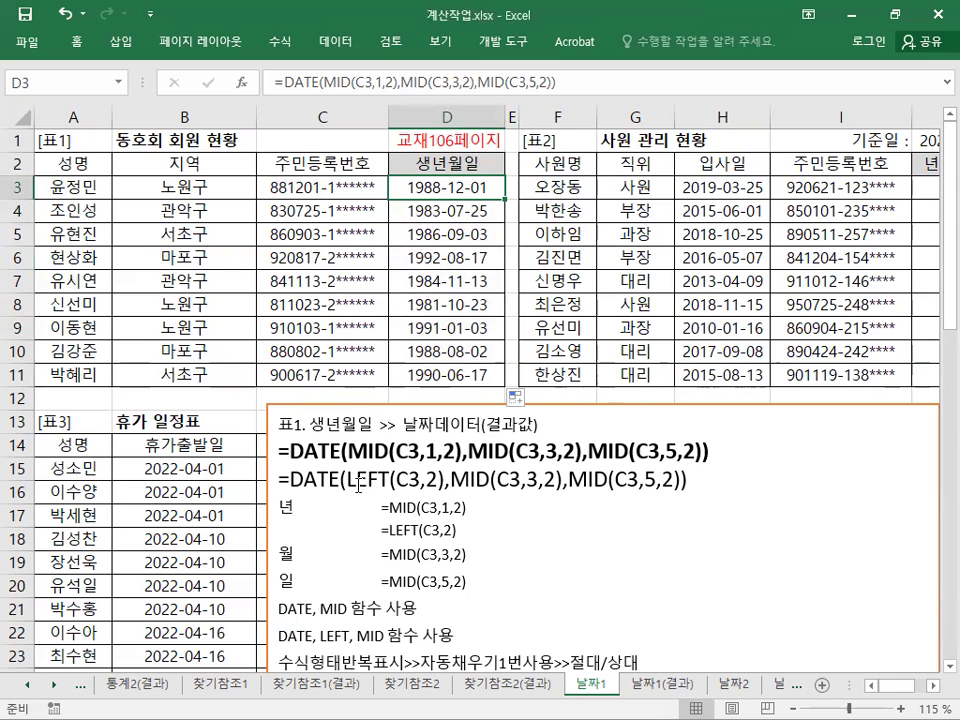
Compare the notes' DATE formula using MID(C3,1,2) for the year with the alternative using LEFT(C3,2).
{"action": "left_click_drag", "start_coordinate": [349, 452], "coordinate": [453, 453]}
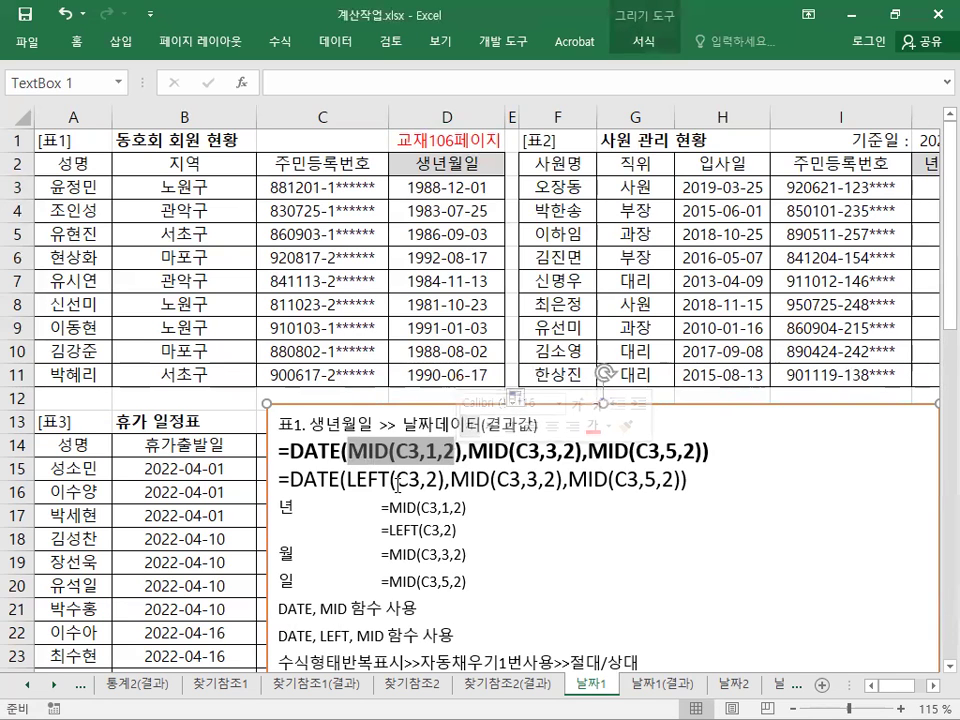
{"action": "left_click", "coordinate": [274, 457]}
{"action": "left_click_drag", "start_coordinate": [278, 452], "coordinate": [704, 453]}
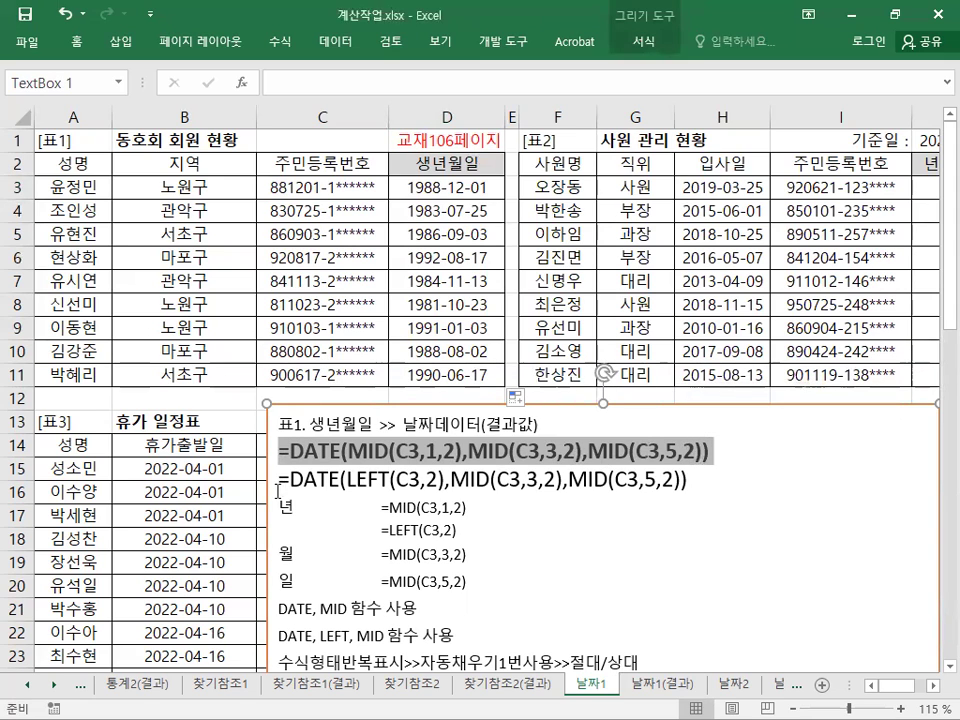
{"action": "left_click", "coordinate": [366, 478]}
{"action": "key", "text": "Right"}
{"action": "key", "text": "Right"}
{"action": "key", "text": "Right"}
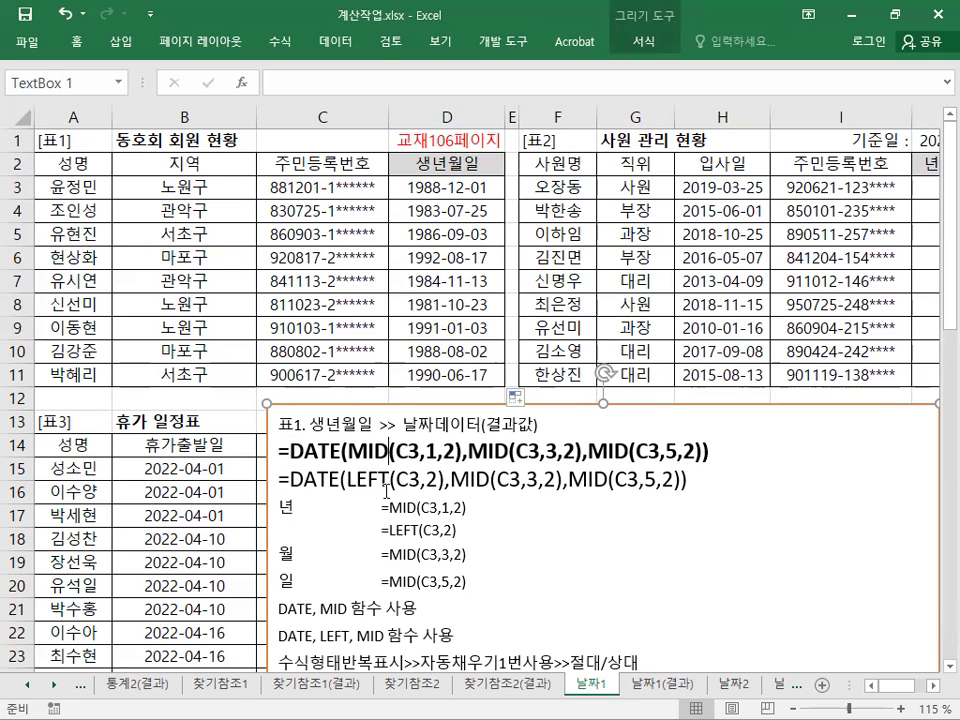
{"action": "left_click", "coordinate": [366, 478]}
{"action": "left_click_drag", "start_coordinate": [289, 480], "coordinate": [449, 478]}
{"action": "left_click", "coordinate": [447, 479]}
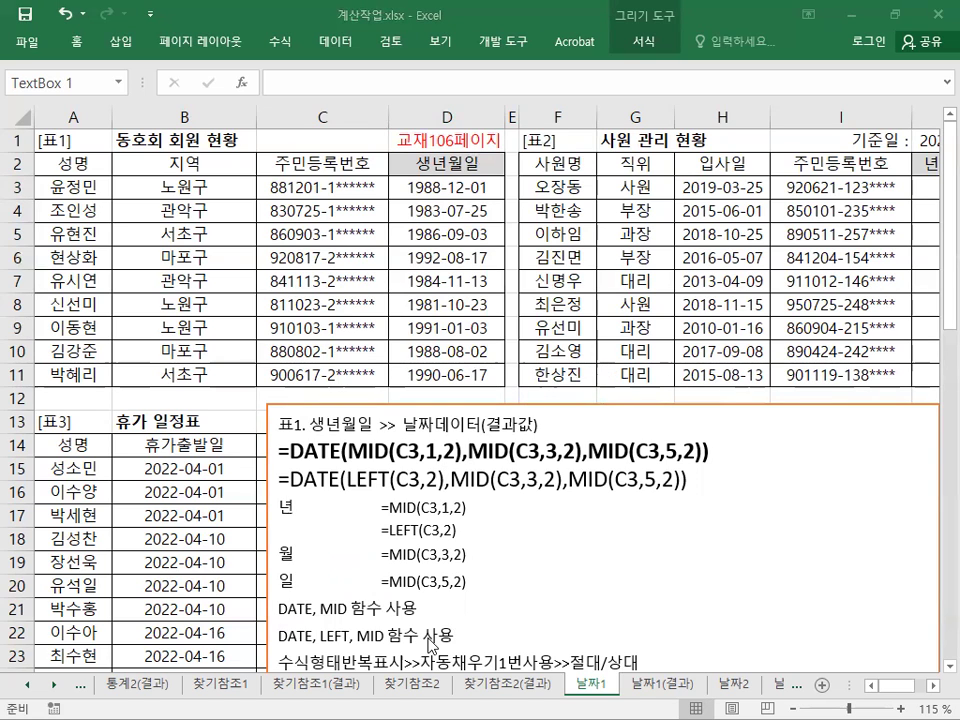
{"action": "left_click", "coordinate": [96, 141]}
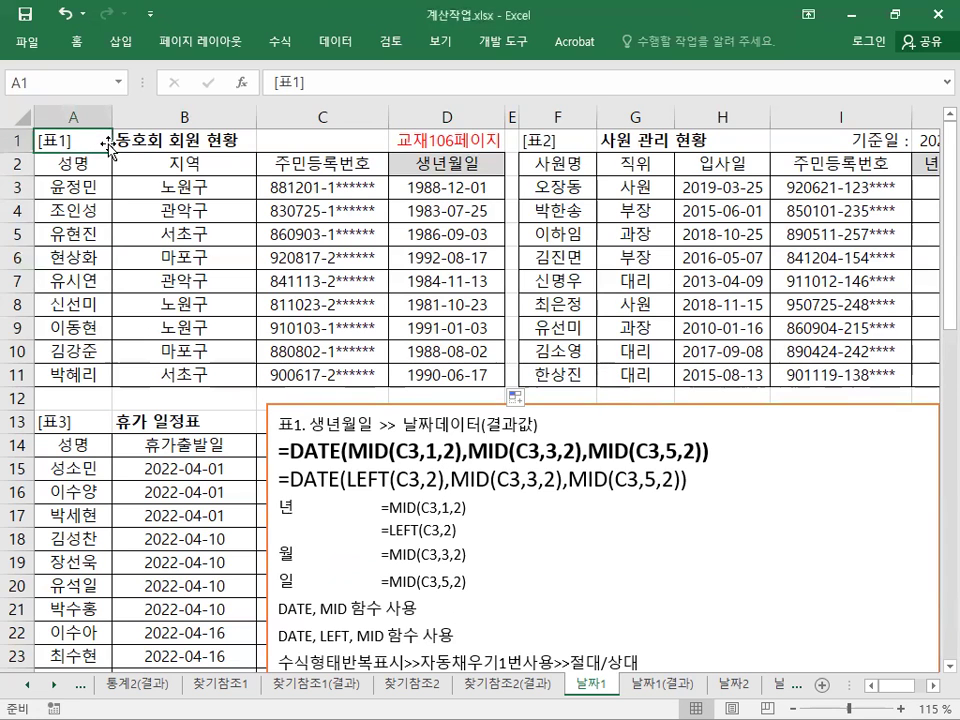
Restore the workbook window to a smaller size, move it toward the upper-left of the desktop and open the 날짜2 sheet.
{"action": "left_click", "coordinate": [895, 14]}
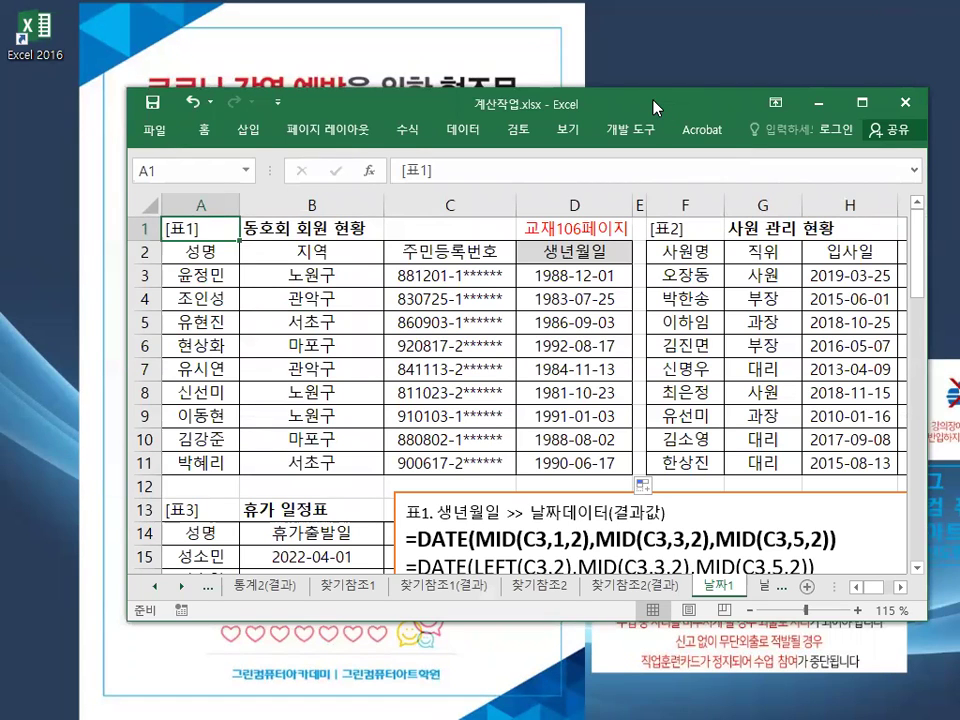
{"action": "left_click_drag", "start_coordinate": [653, 107], "coordinate": [533, 28]}
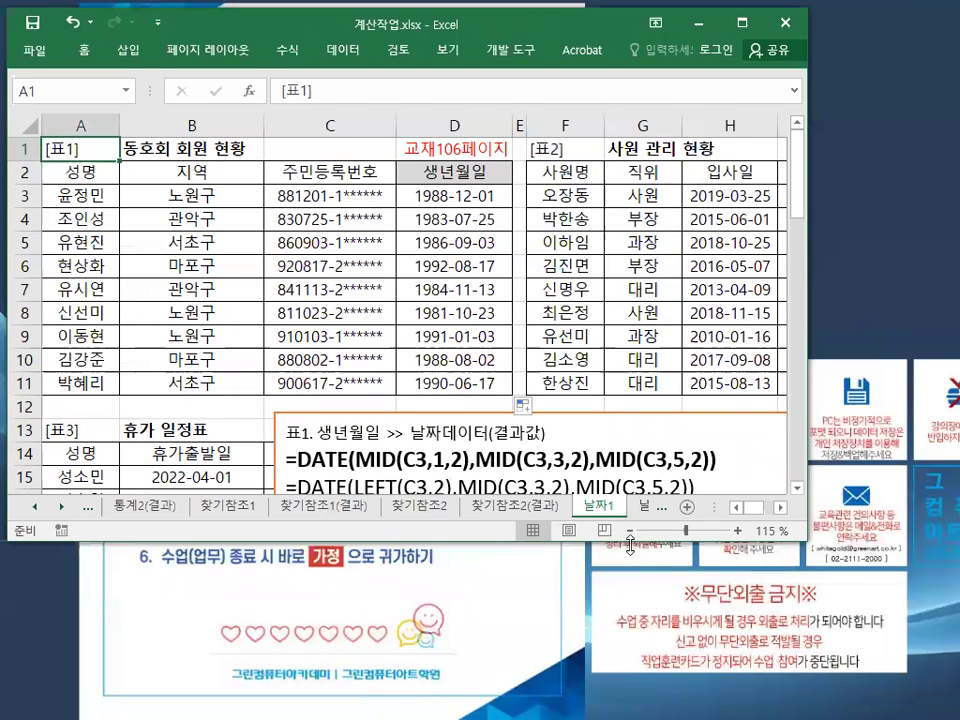
{"action": "left_click", "coordinate": [62, 507]}
{"action": "left_click", "coordinate": [62, 507]}
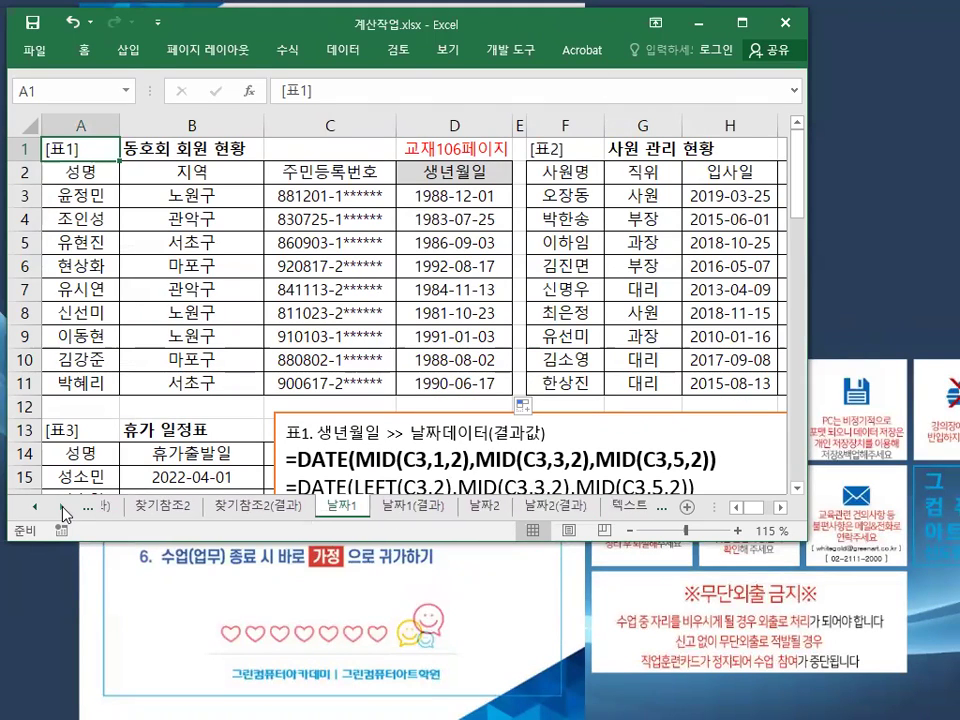
{"action": "left_click", "coordinate": [62, 507]}
{"action": "left_click", "coordinate": [473, 507]}
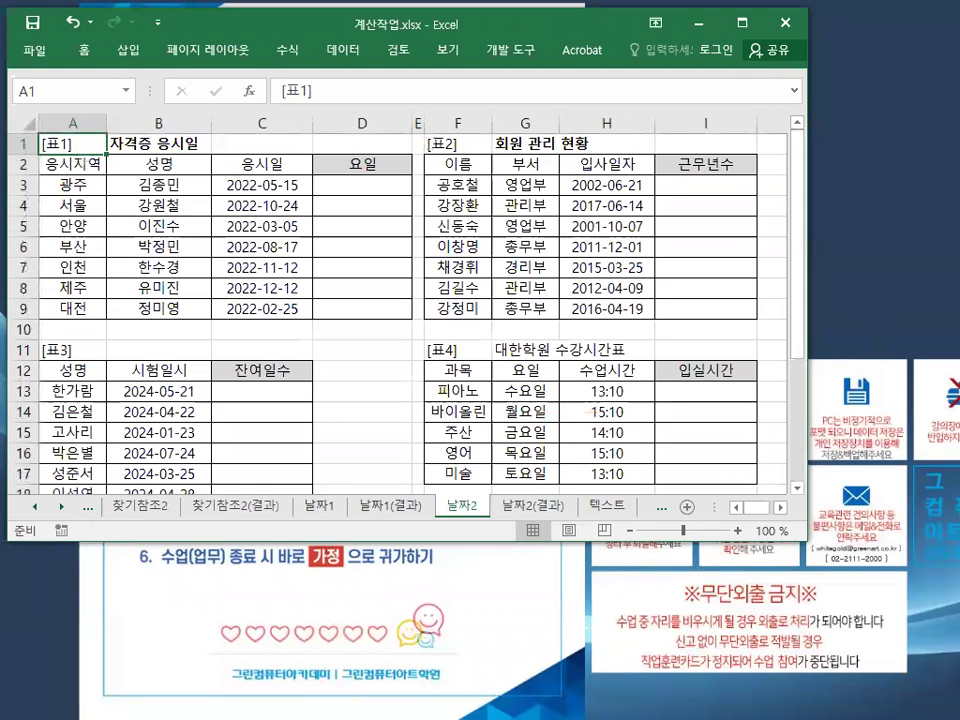
Paste the red 교재108페이지 label into D1 of the 날짜2 sheet and maximize the workbook window.
{"action": "key", "text": "ctrl+v"}
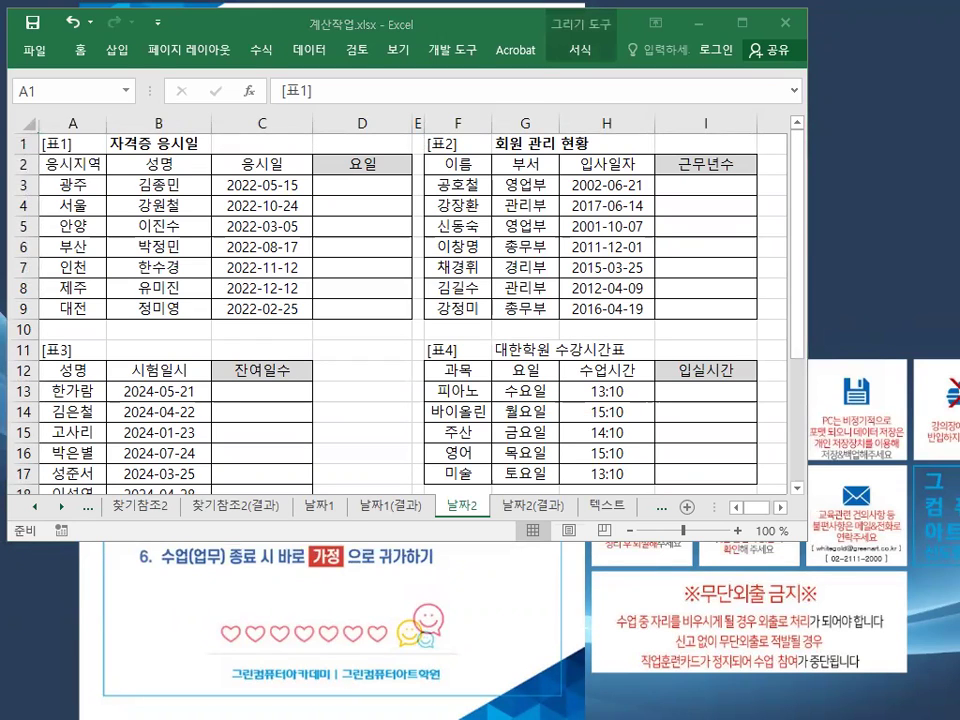
{"action": "right_click", "coordinate": [357, 150]}
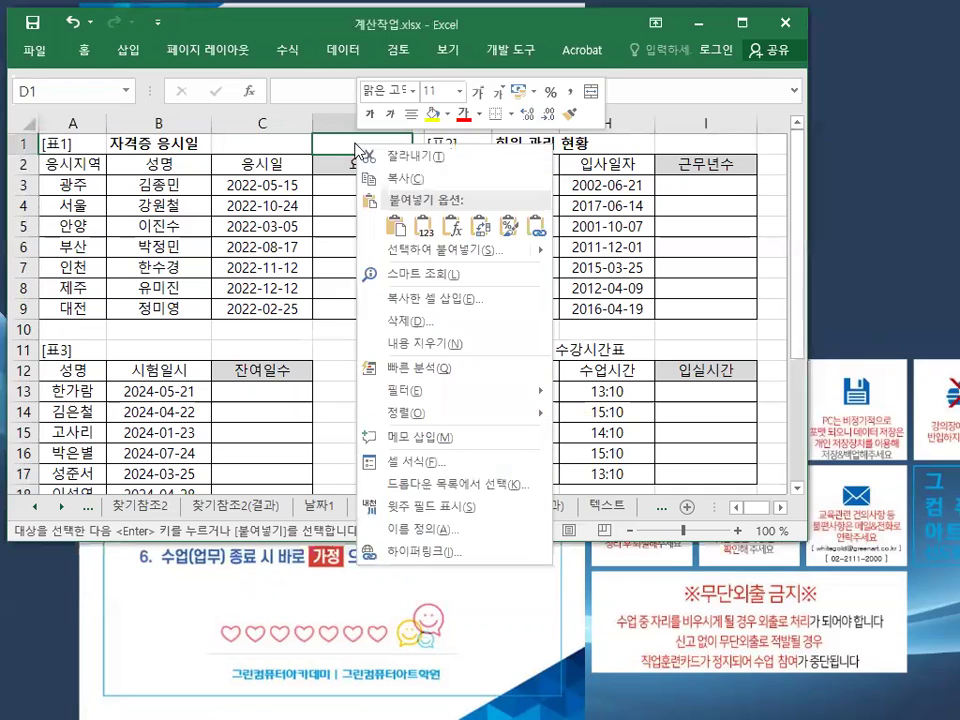
{"action": "left_click", "coordinate": [394, 228]}
{"action": "left_click", "coordinate": [338, 351]}
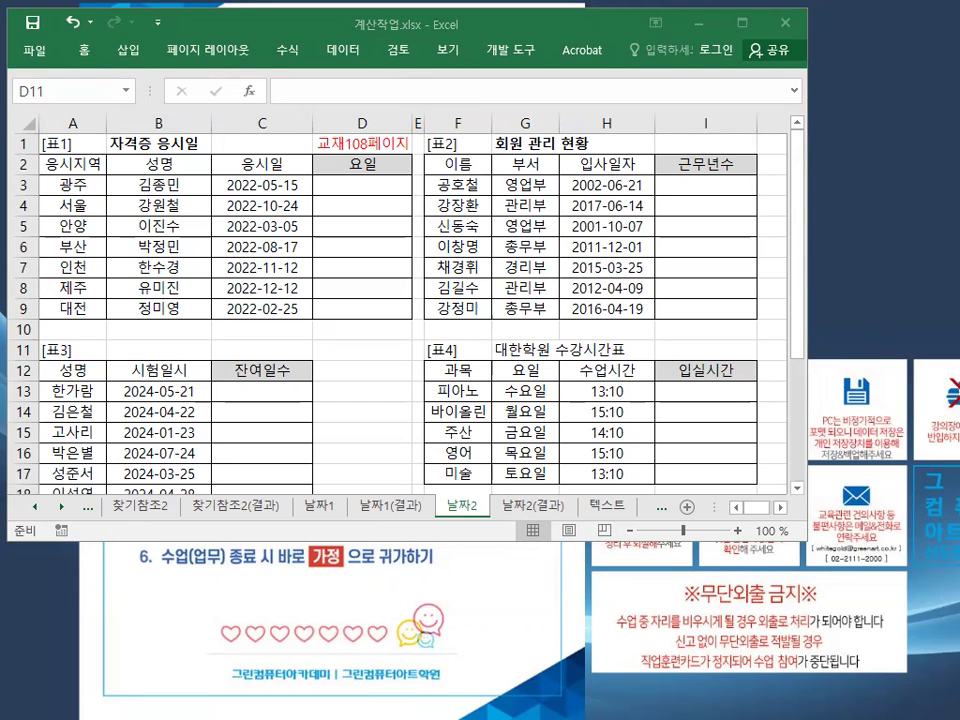
{"action": "double_click", "coordinate": [487, 32]}
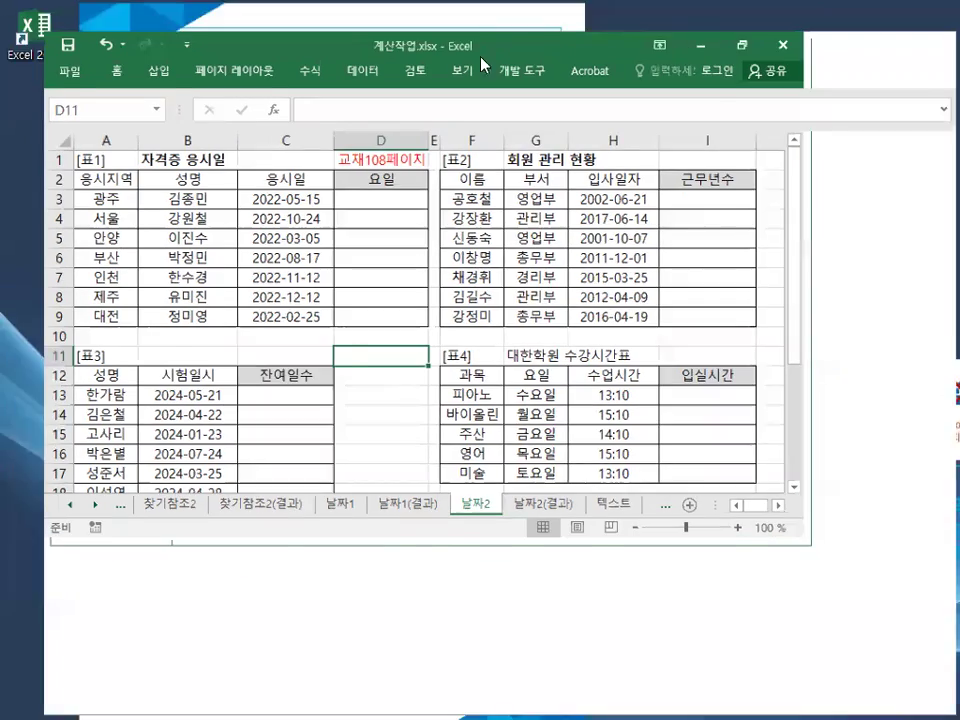
{"action": "scroll", "coordinate": [650, 453], "scroll_direction": "down", "scroll_amount": 1}
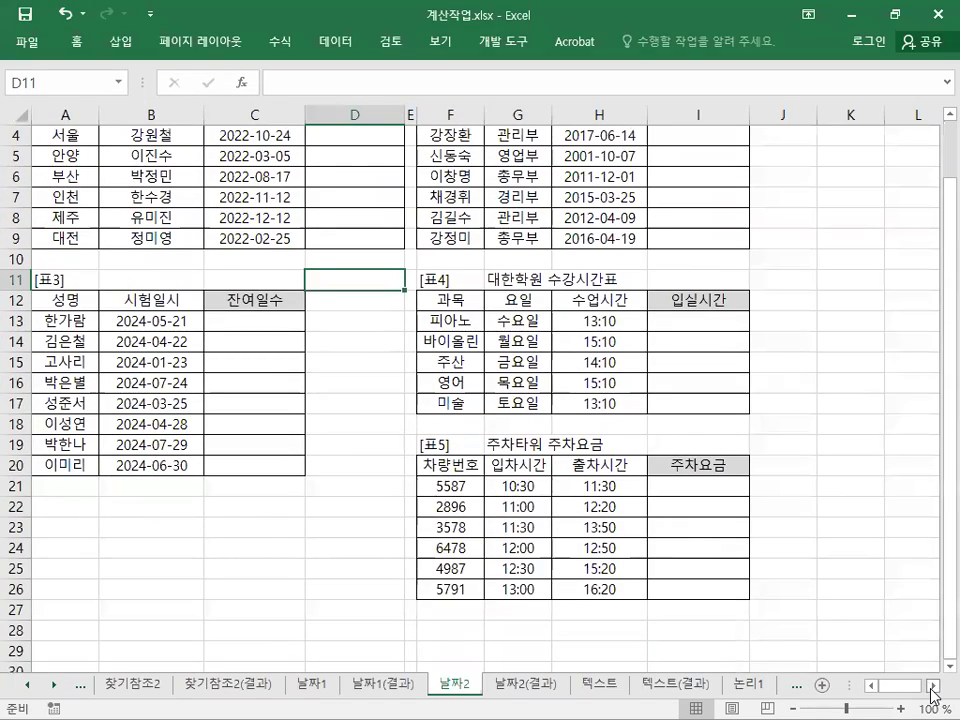
{"action": "left_click", "coordinate": [930, 686]}
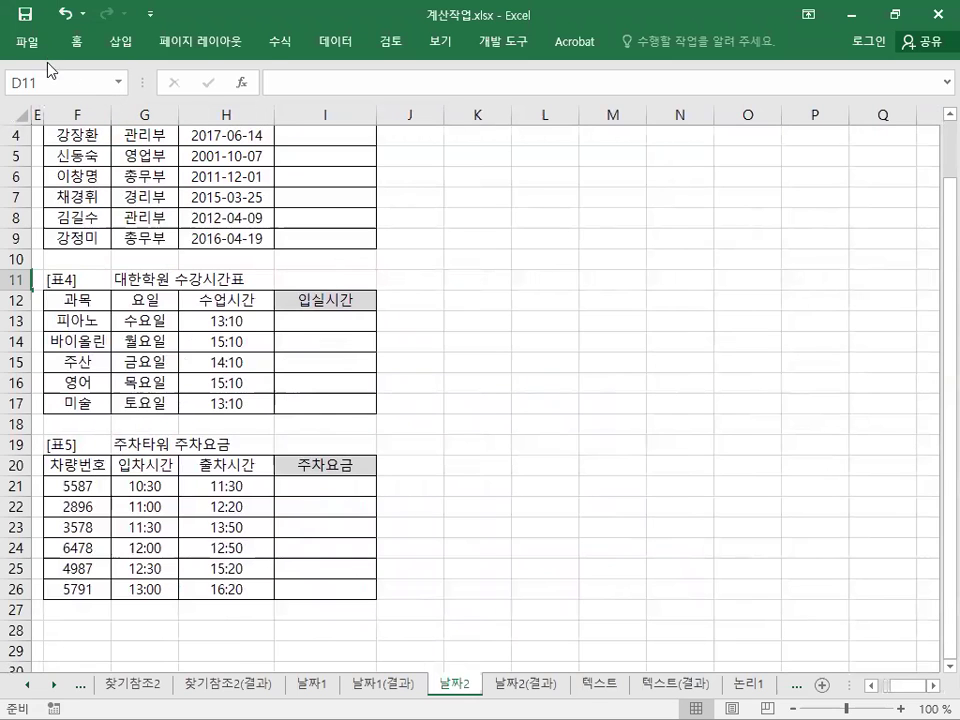
{"action": "left_click", "coordinate": [119, 41]}
{"action": "left_click", "coordinate": [862, 95]}
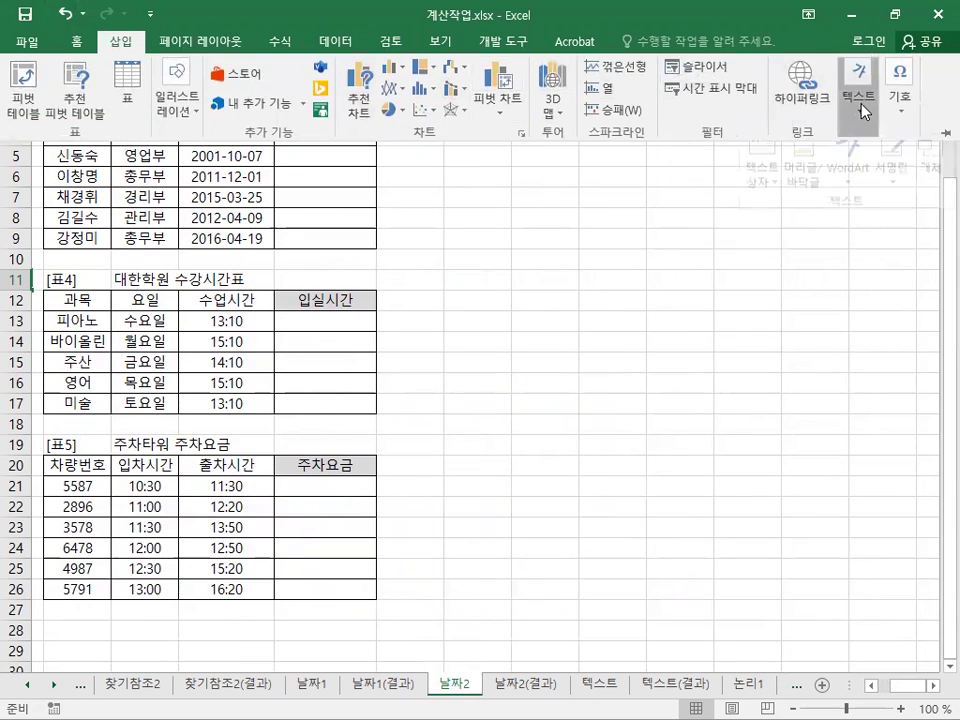
{"action": "left_click", "coordinate": [761, 165]}
{"action": "left_click", "coordinate": [431, 277]}
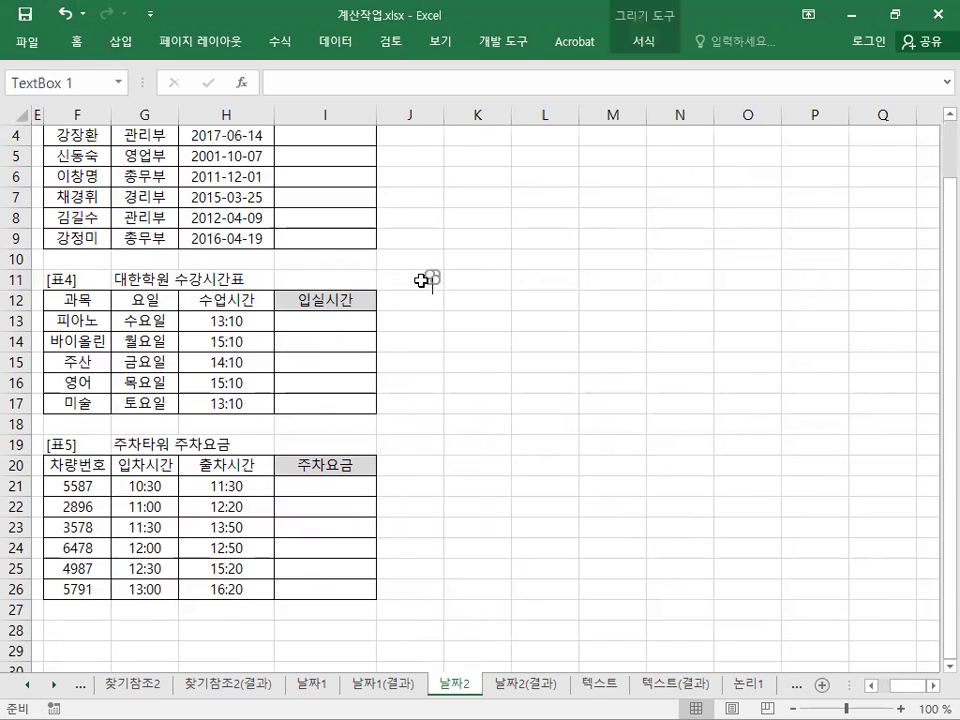
{"action": "key", "text": "ctrl+v"}
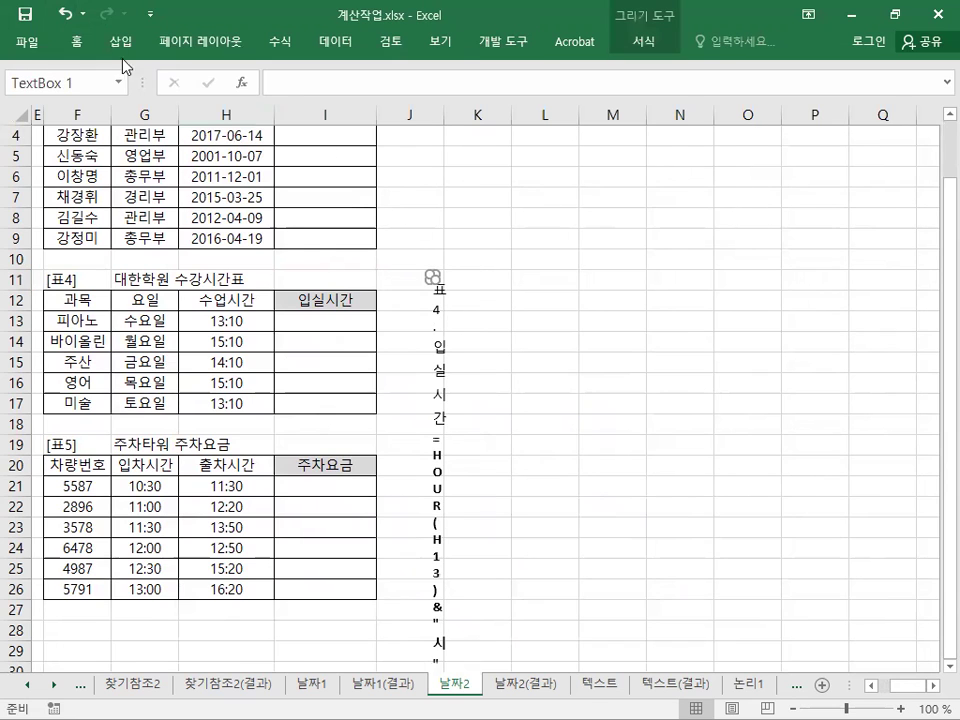
{"action": "left_click", "coordinate": [64, 14]}
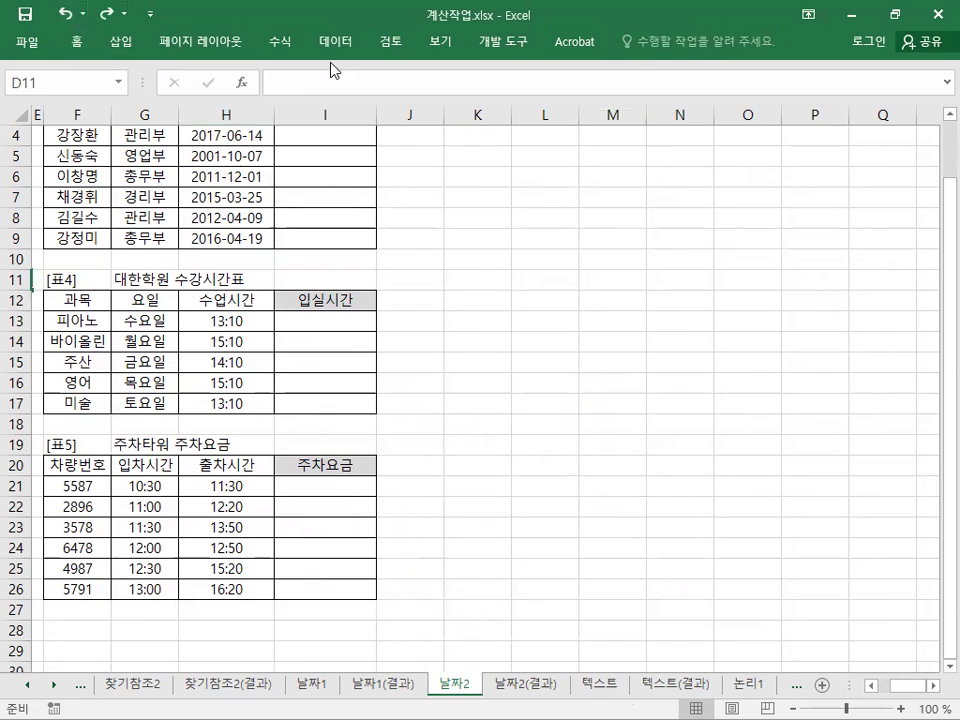
Insert a text box beside 표4 with the 입실시간 notes, from =HOUR(H13)&"시" to &연산자, and give it an orange outline style.
{"action": "left_click", "coordinate": [124, 44]}
{"action": "left_click", "coordinate": [855, 88]}
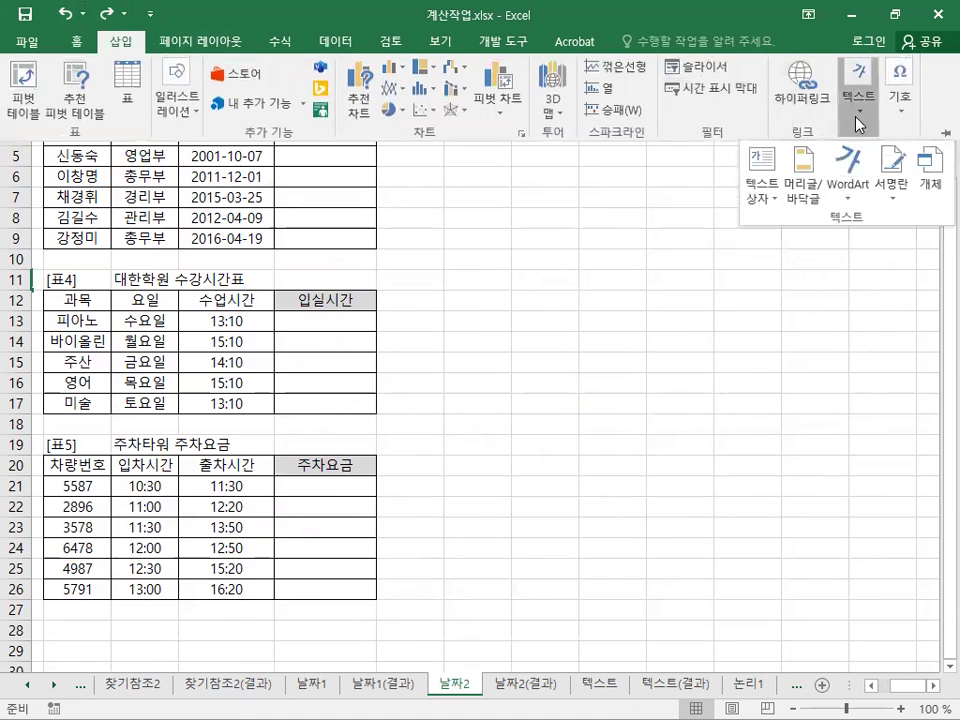
{"action": "left_click", "coordinate": [762, 162]}
{"action": "left_click", "coordinate": [464, 272]}
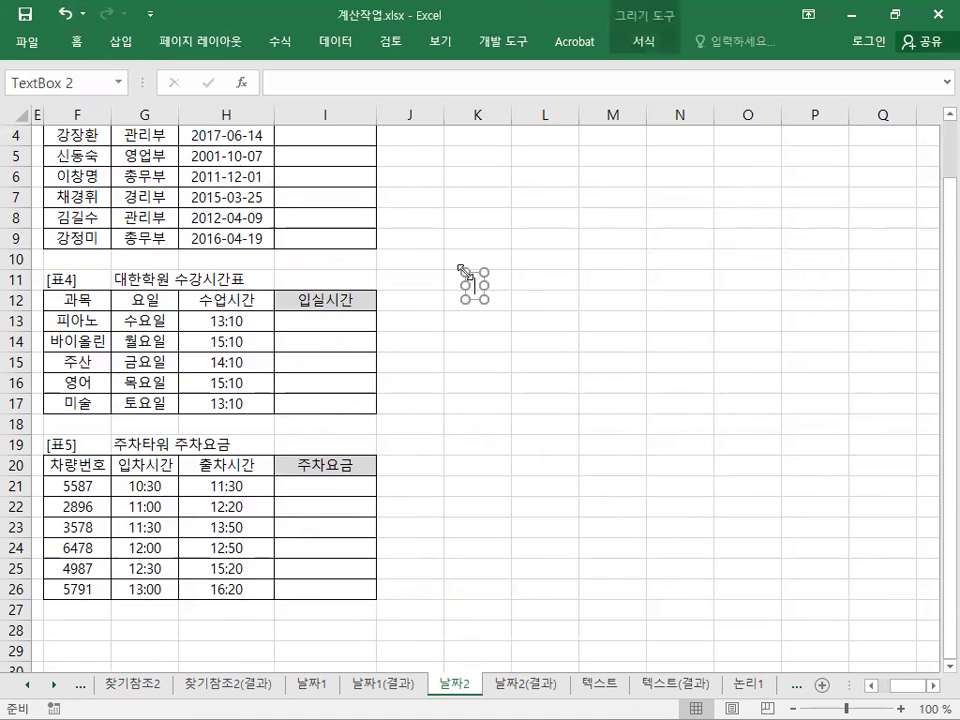
{"action": "type", "text": "표4. 입실시간 =HOUR(H13)&\"시\" 수식형태반복표시>>자동채우기1번사용>>상대/절대 입실시간>>수업시간 시>>HOUR 날짜에서 월 표시 [숫자] MONTH(날짜) 시간에서 시 표시 [숫자] HOUR(시간) 데이터 연결 &연산자"}
{"action": "left_click", "coordinate": [644, 45]}
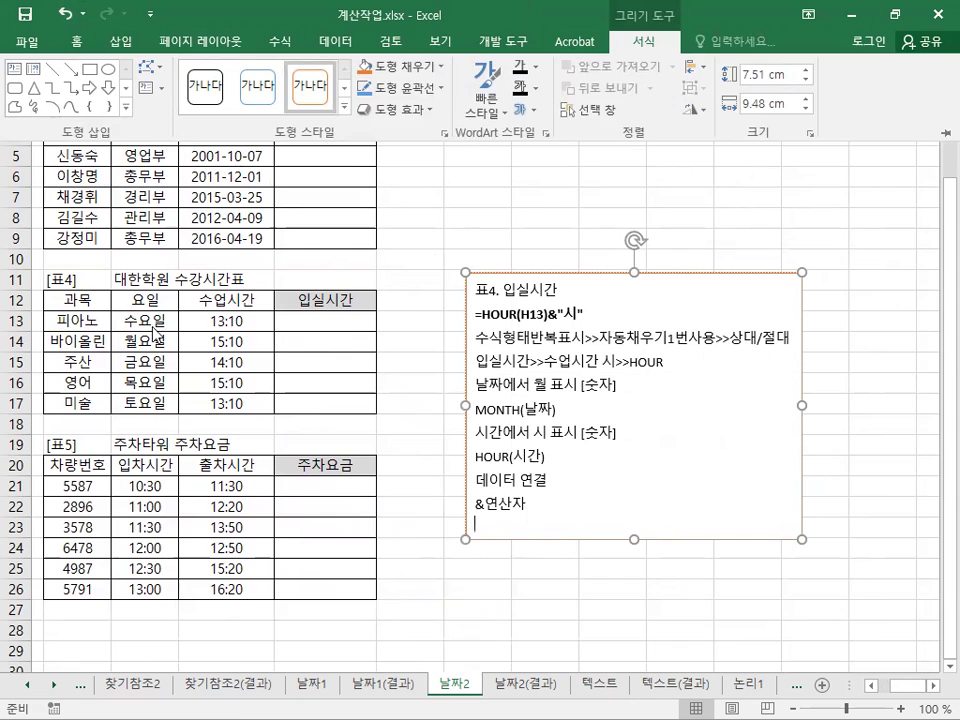
Examine the 수업시간 values in H13:H17, the empty 입실시간 range I13:I17 and the HOUR(시간) note.
{"action": "left_click", "coordinate": [224, 316]}
{"action": "left_click", "coordinate": [224, 312]}
{"action": "left_click_drag", "start_coordinate": [224, 312], "coordinate": [218, 405]}
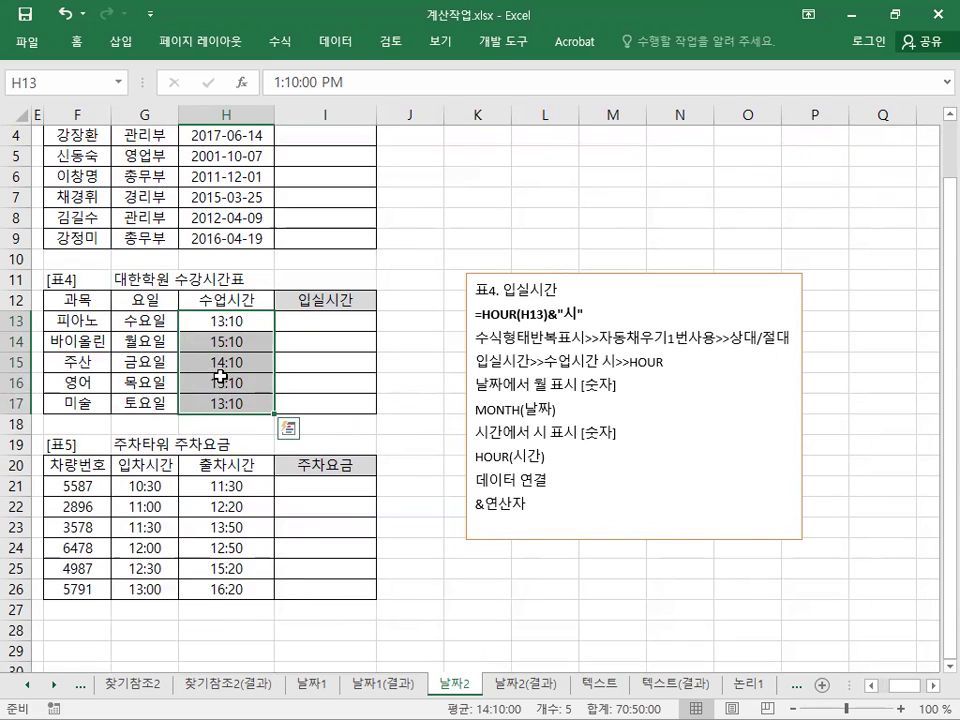
{"action": "left_click_drag", "start_coordinate": [306, 315], "coordinate": [301, 409]}
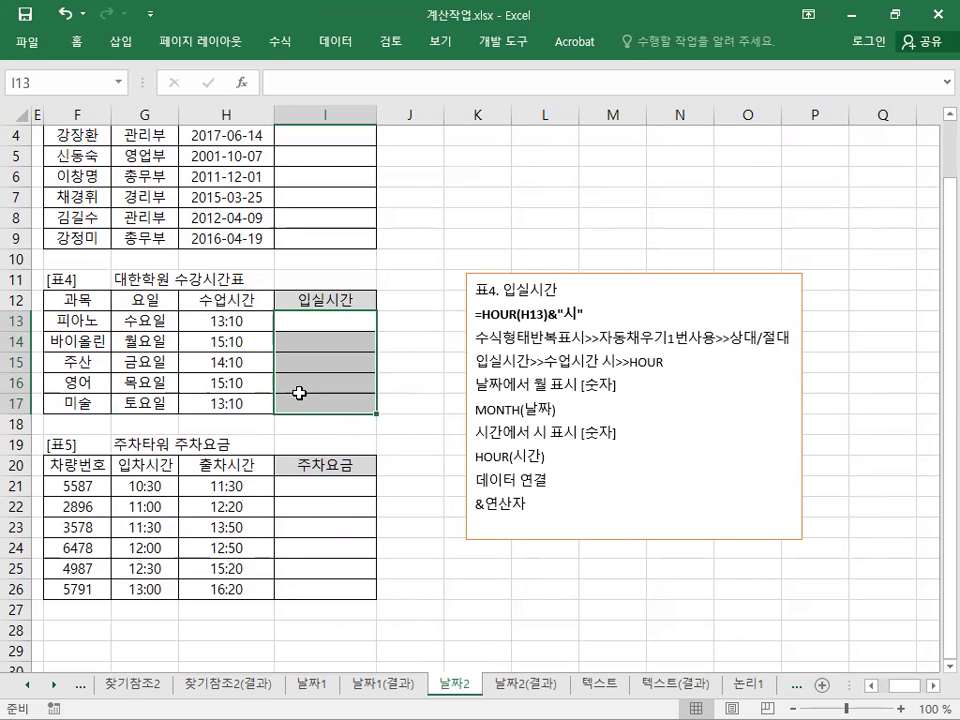
{"action": "left_click", "coordinate": [210, 320]}
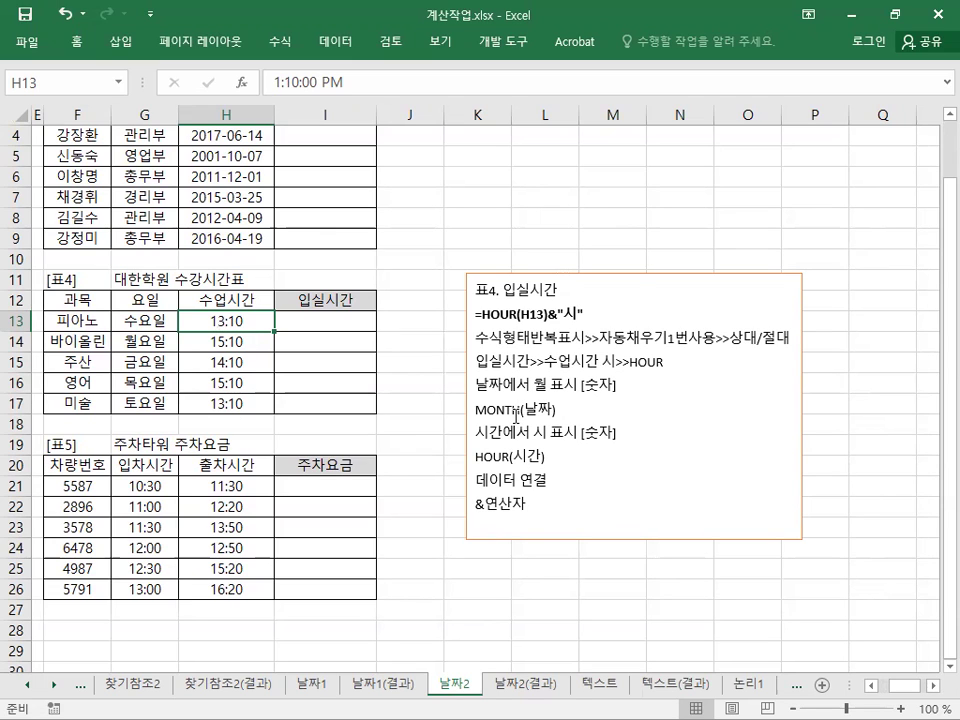
{"action": "left_click", "coordinate": [553, 459]}
{"action": "left_click_drag", "start_coordinate": [553, 459], "coordinate": [476, 459]}
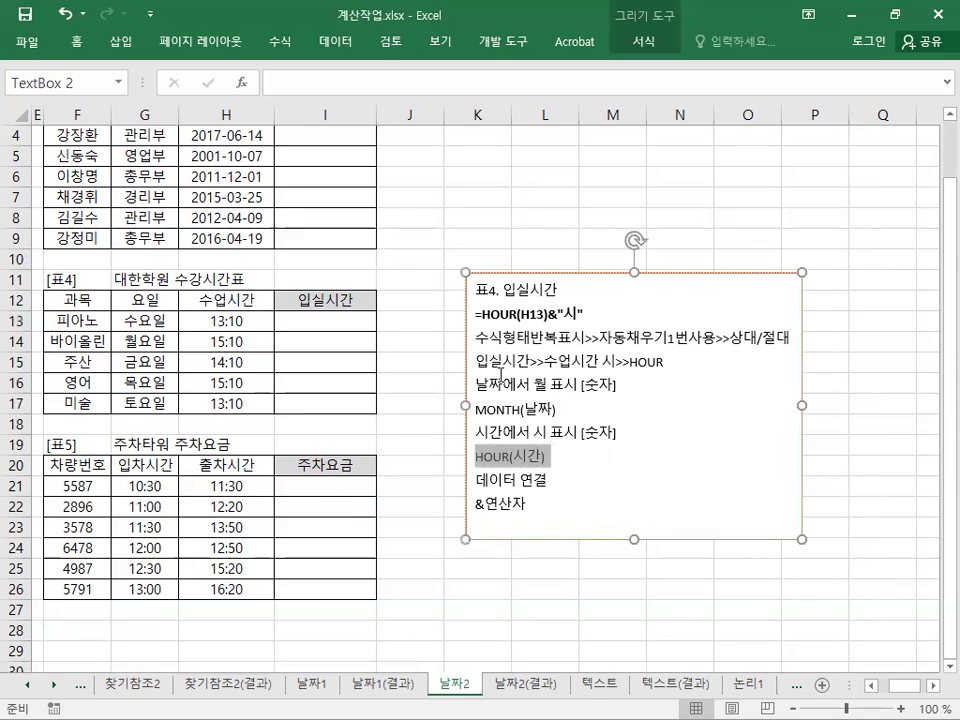
Enlarge the =HOUR(H13)&"시" line in the notes text box by two font-size steps.
{"action": "left_click_drag", "start_coordinate": [481, 315], "coordinate": [606, 316]}
{"action": "left_click", "coordinate": [659, 262]}
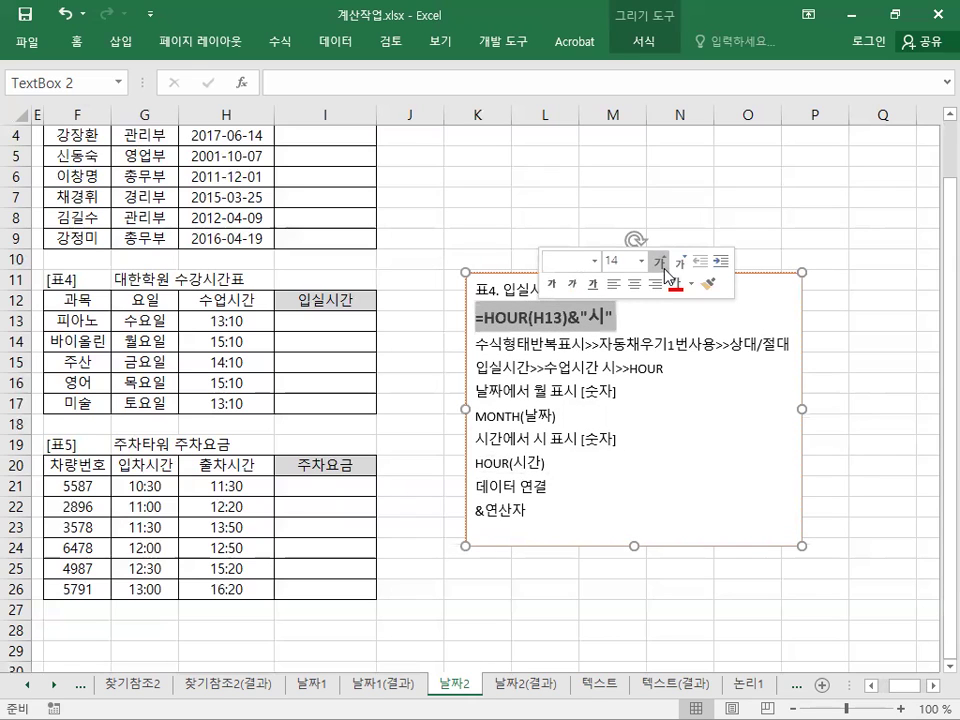
{"action": "left_click", "coordinate": [662, 264]}
Enter =HOUR(H13)&"시" in I13 for 피아노's 입실시간 and reselect the cell.
{"action": "left_click_drag", "start_coordinate": [345, 326], "coordinate": [341, 403]}
{"action": "left_click_drag", "start_coordinate": [353, 322], "coordinate": [352, 403]}
{"action": "left_click", "coordinate": [348, 323]}
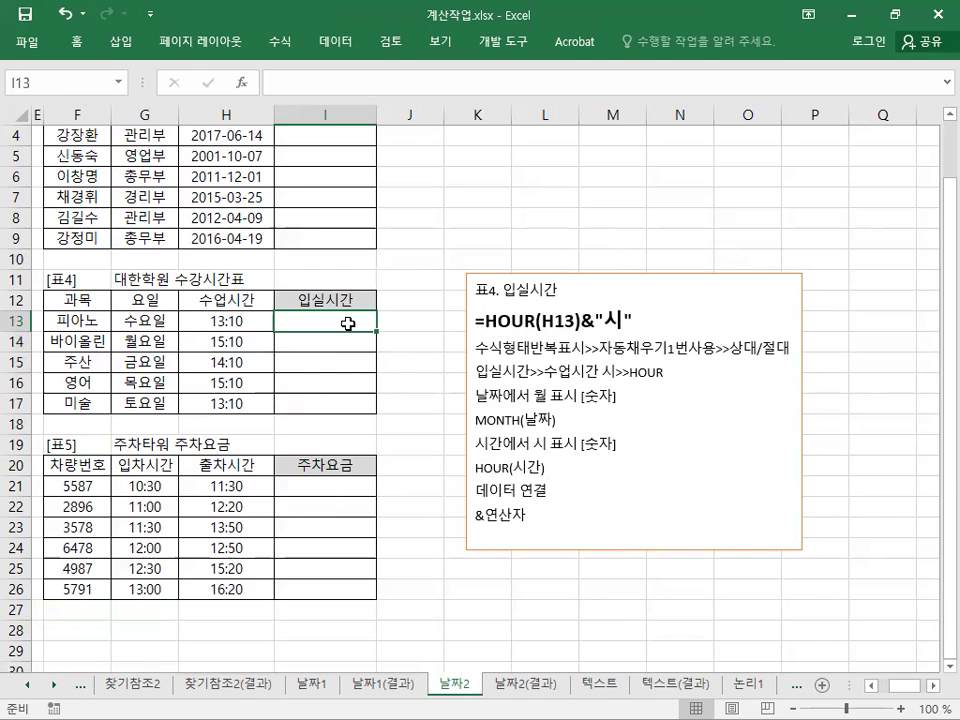
{"action": "type", "text": "="}
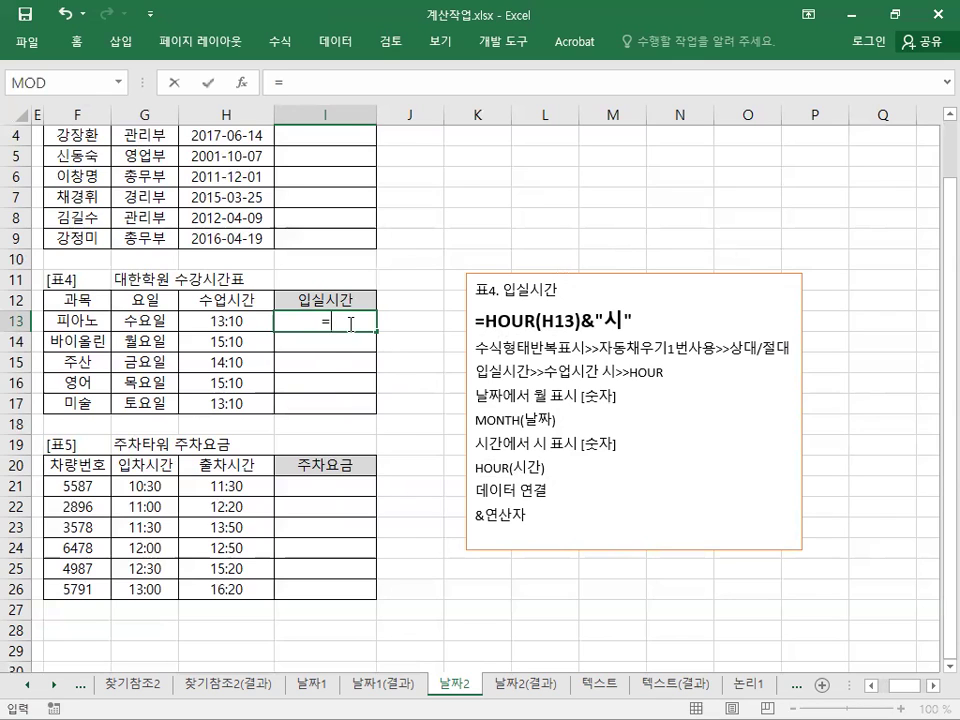
{"action": "type", "text": "HOUR("}
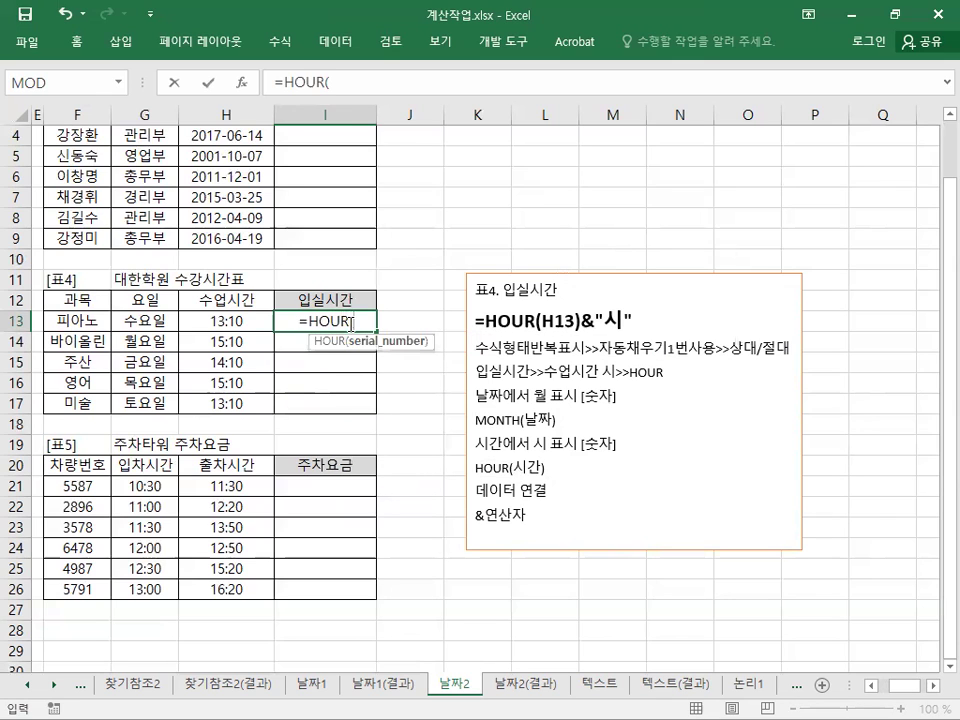
{"action": "left_click", "coordinate": [253, 320]}
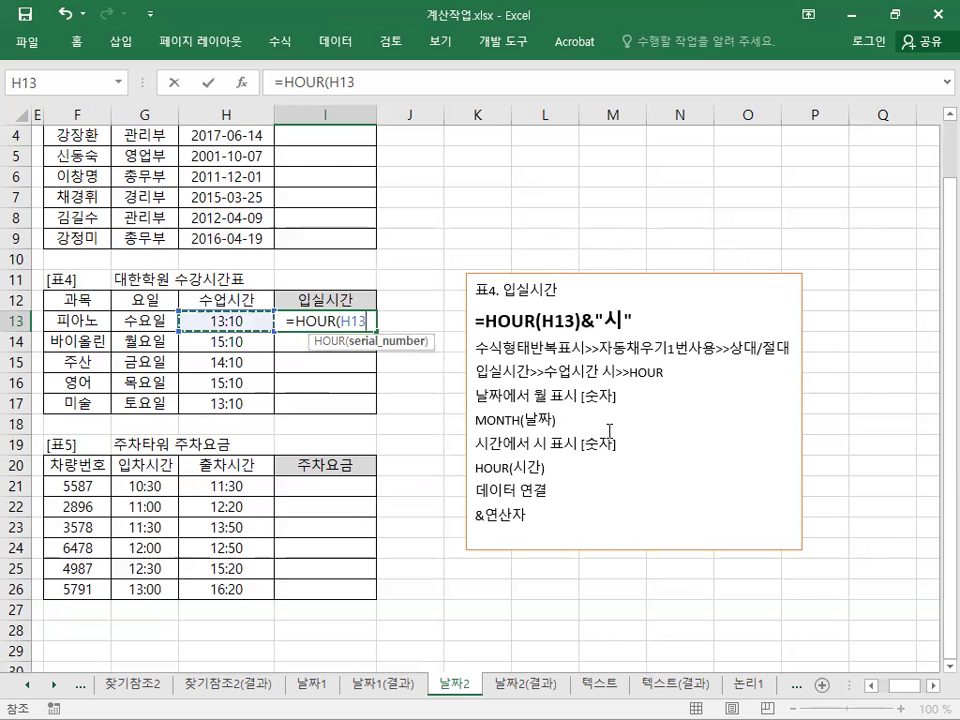
{"action": "type", "text": ")"}
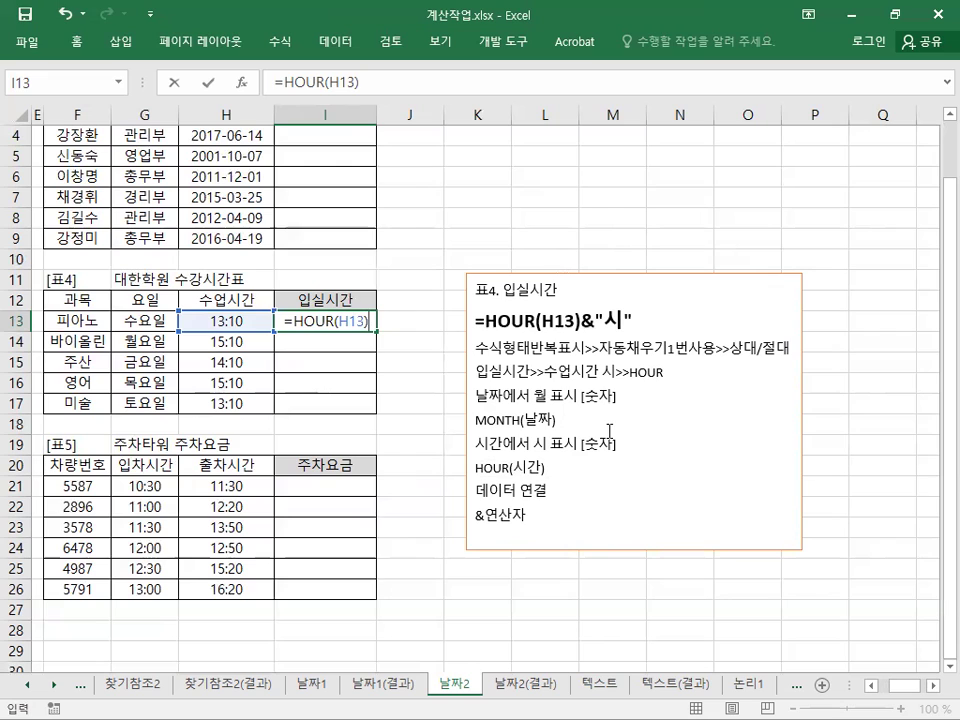
{"action": "type", "text": "&"}
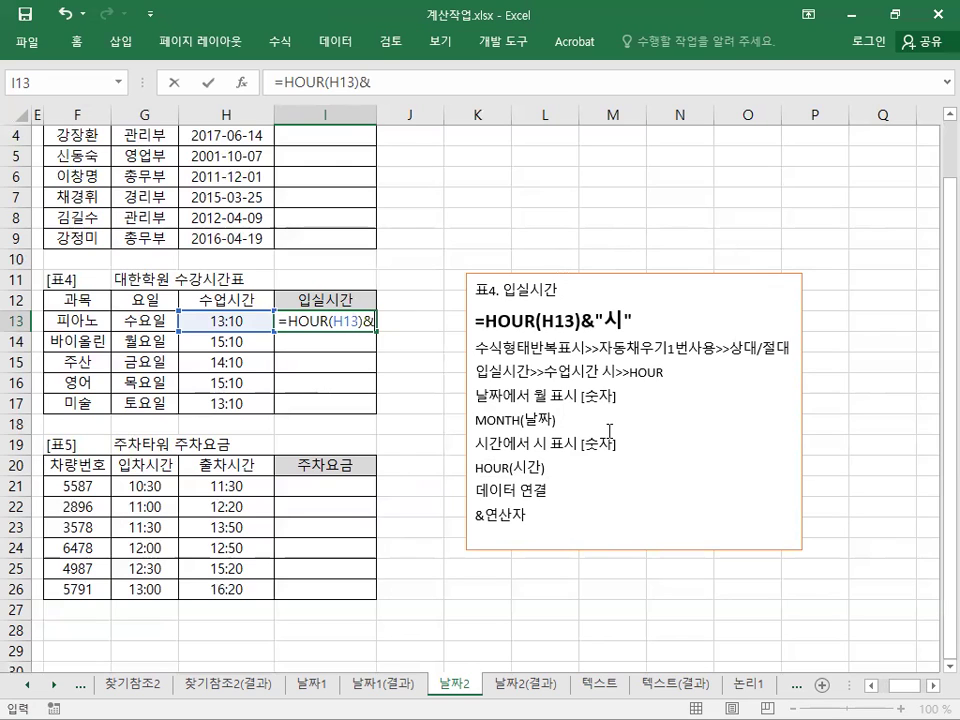
{"action": "type", "text": "\"시\""}
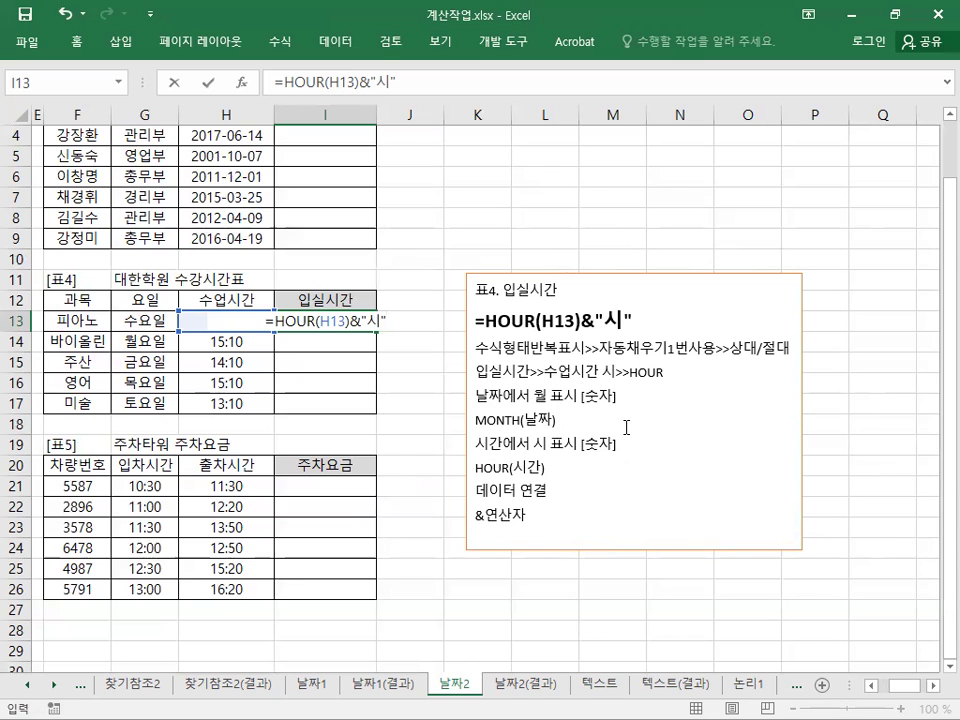
{"action": "key", "text": "Return"}
{"action": "left_click", "coordinate": [360, 323]}
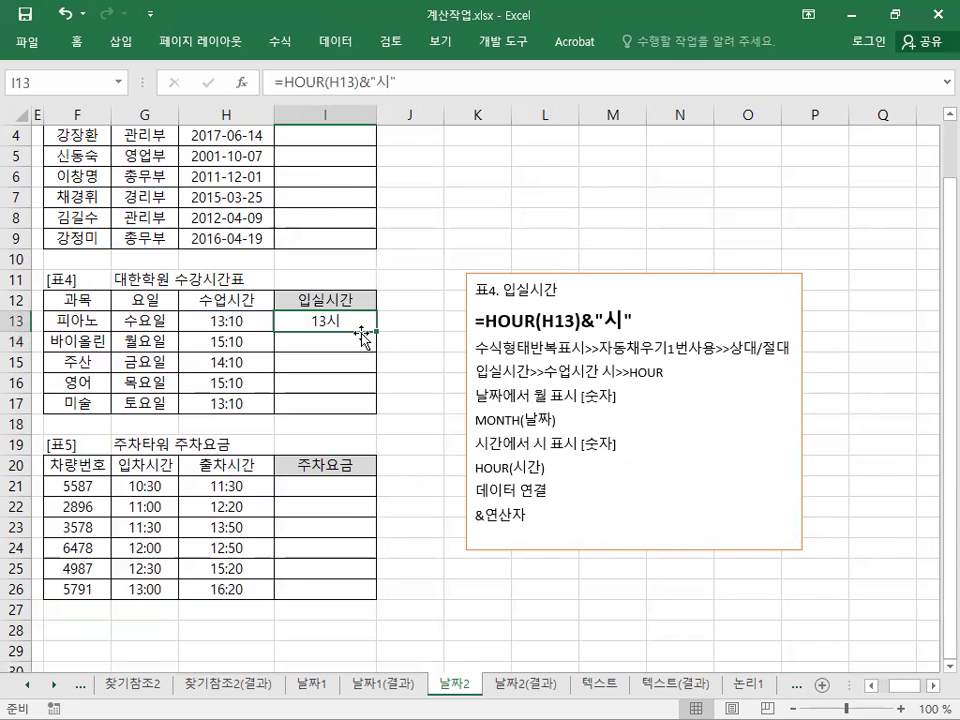
Fill the 입실시간 formula from I13 down to I17 and move the notes text box over 표4 in columns F to I.
{"action": "left_click_drag", "start_coordinate": [377, 334], "coordinate": [372, 406]}
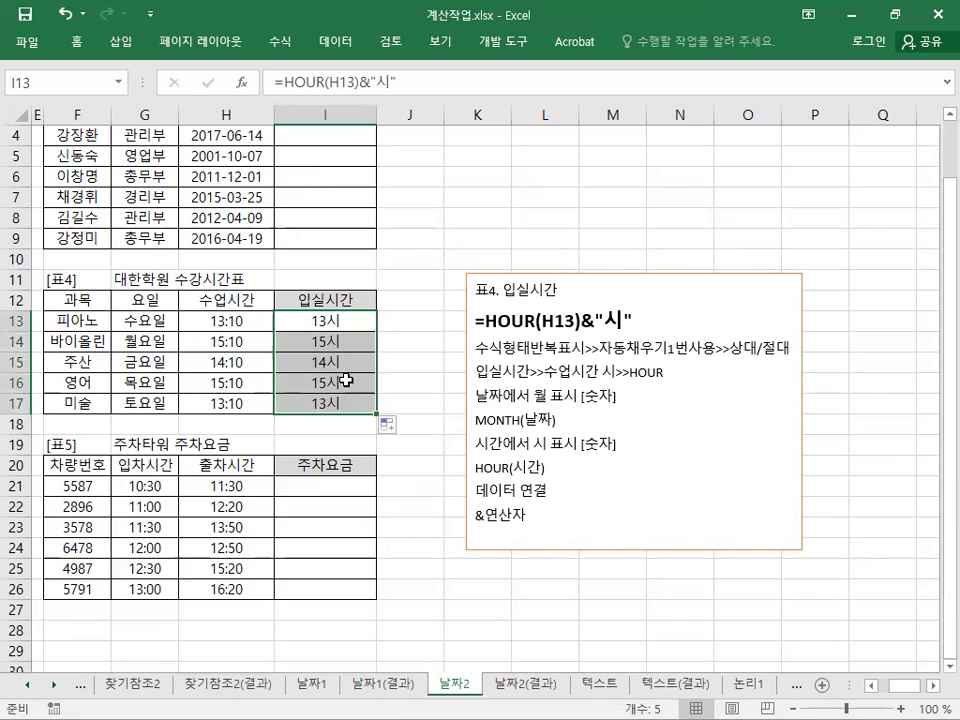
{"action": "left_click", "coordinate": [620, 420]}
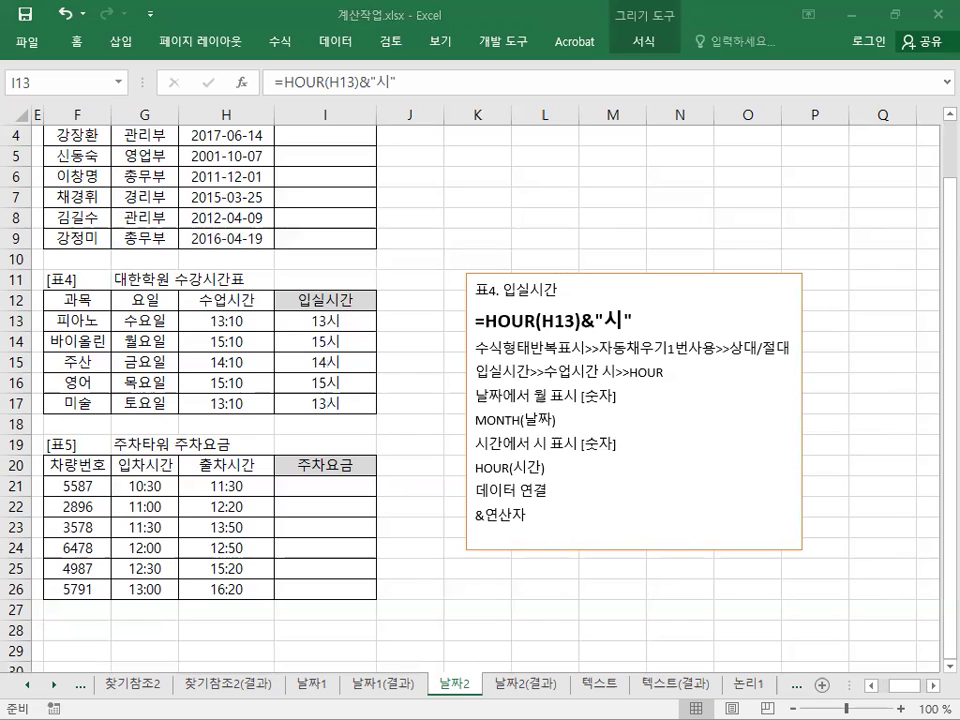
{"action": "left_click", "coordinate": [484, 277]}
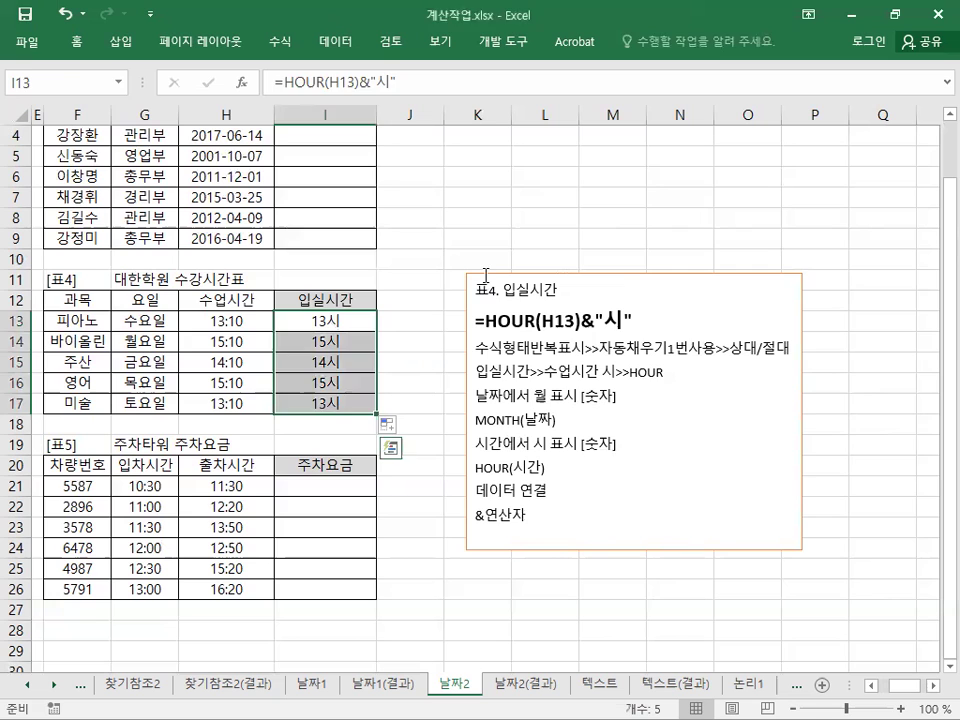
{"action": "left_click", "coordinate": [488, 278]}
{"action": "mouse_move", "coordinate": [491, 274]}
{"action": "left_mouse_down"}
{"action": "mouse_move", "coordinate": [64, 281]}
{"action": "mouse_move", "coordinate": [64, 269]}
{"action": "left_mouse_up"}
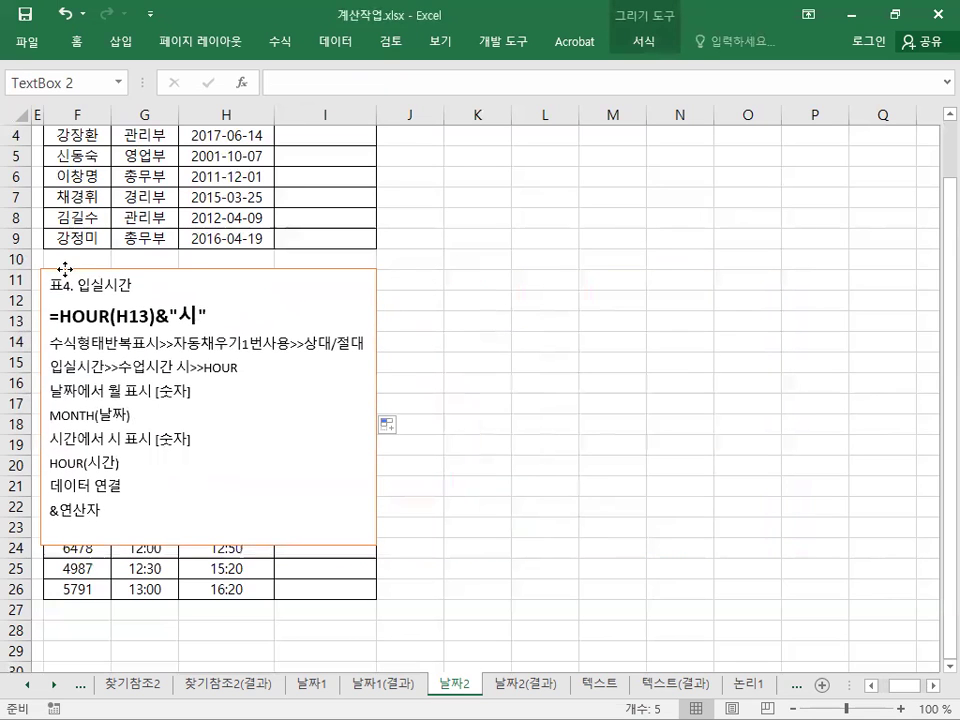
Shift the notes text box beside 표3 so that its edge starts over column D.
{"action": "left_click", "coordinate": [872, 688]}
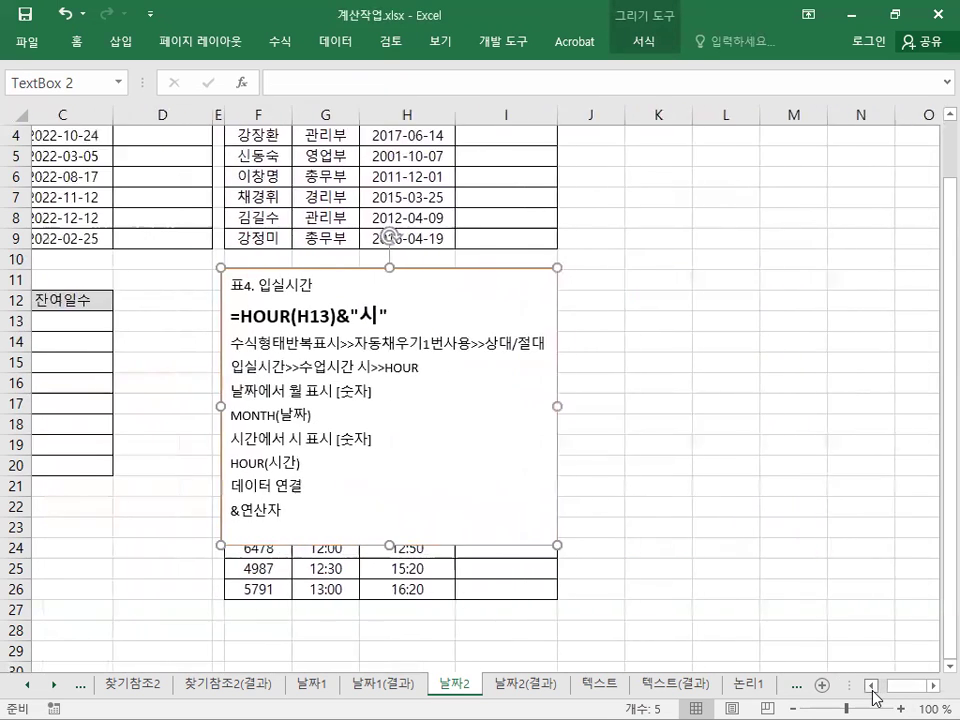
{"action": "left_click", "coordinate": [316, 686]}
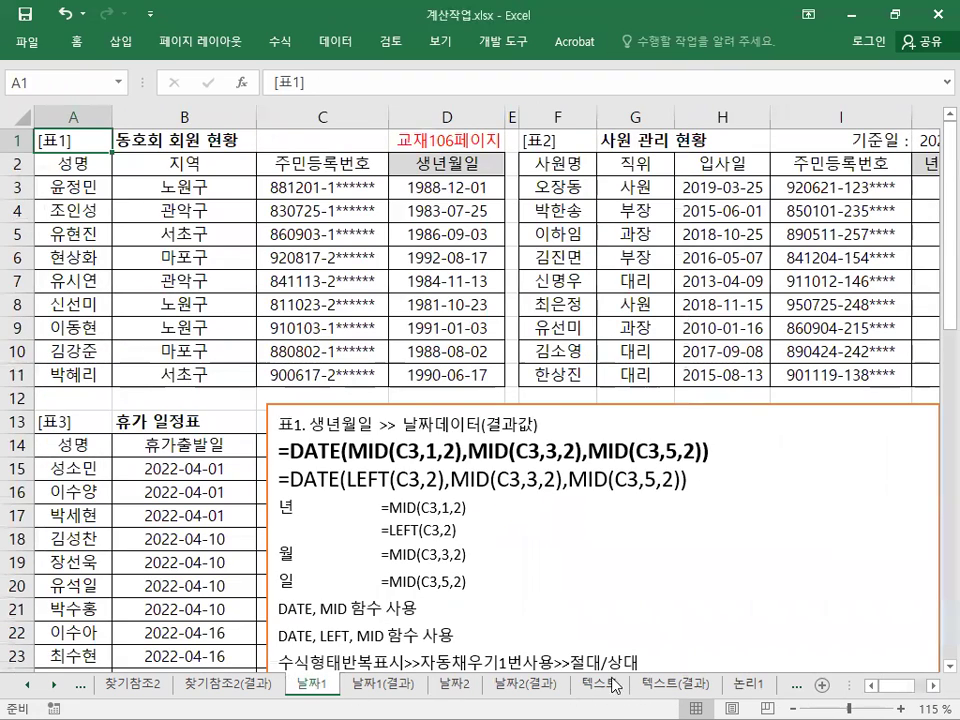
{"action": "left_click", "coordinate": [455, 686]}
{"action": "left_click", "coordinate": [840, 597]}
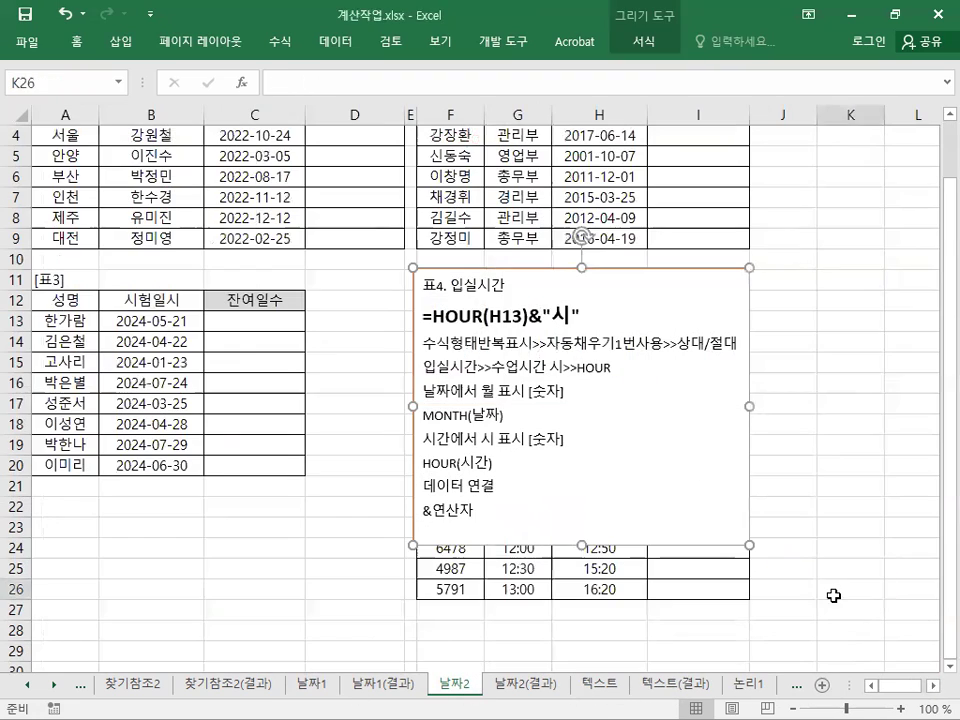
{"action": "scroll", "coordinate": [840, 605], "scroll_direction": "up", "scroll_amount": 2, "text": "ctrl"}
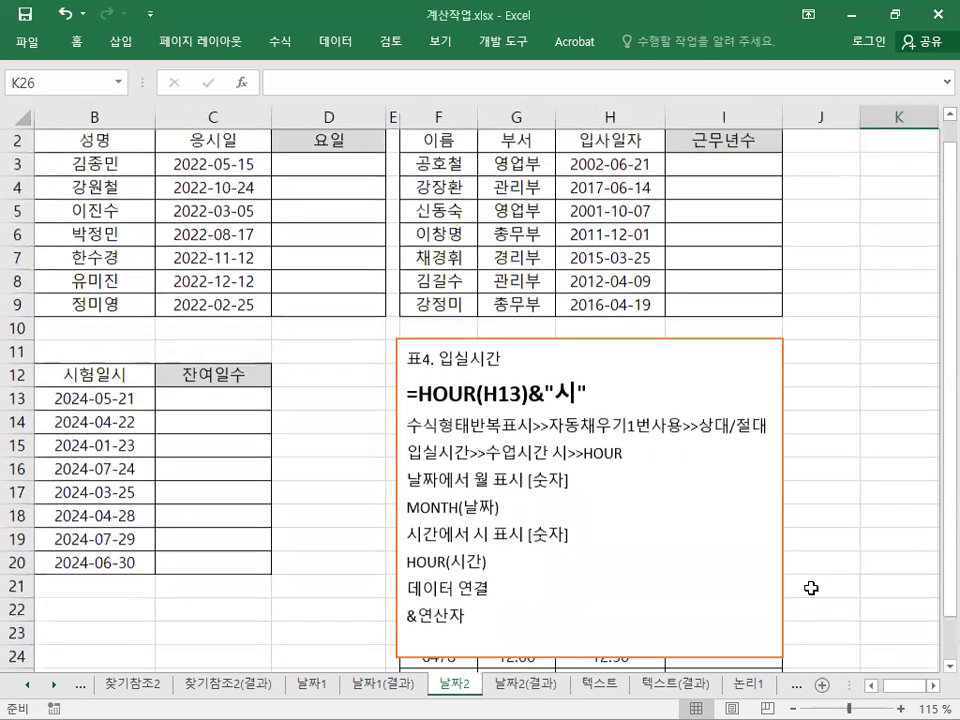
{"action": "left_click", "coordinate": [872, 686]}
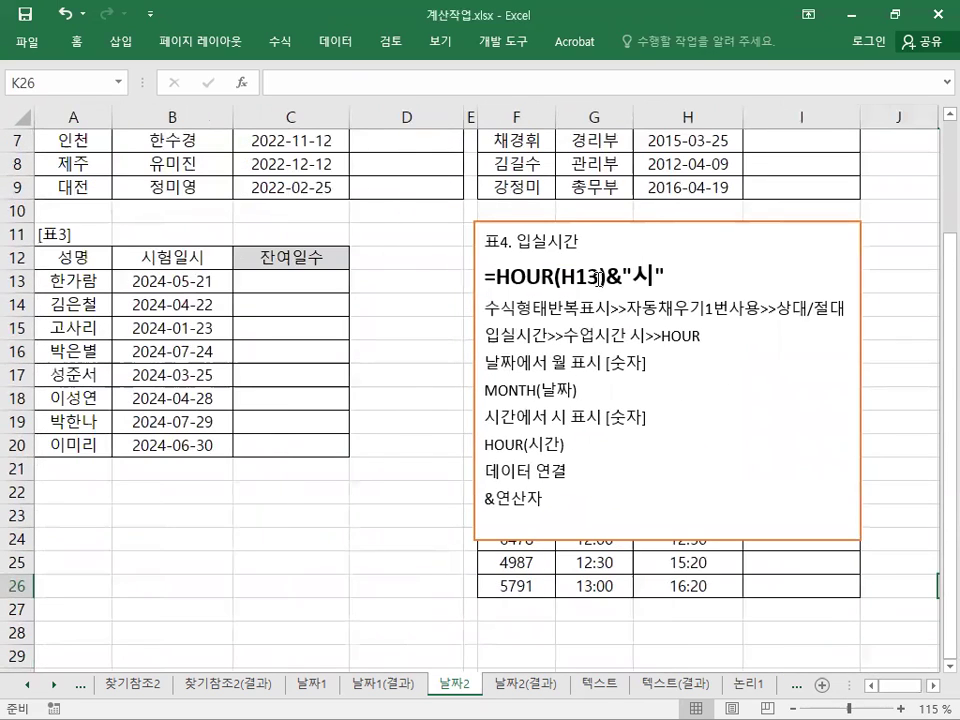
{"action": "left_click", "coordinate": [553, 222]}
{"action": "left_click_drag", "start_coordinate": [494, 221], "coordinate": [401, 217]}
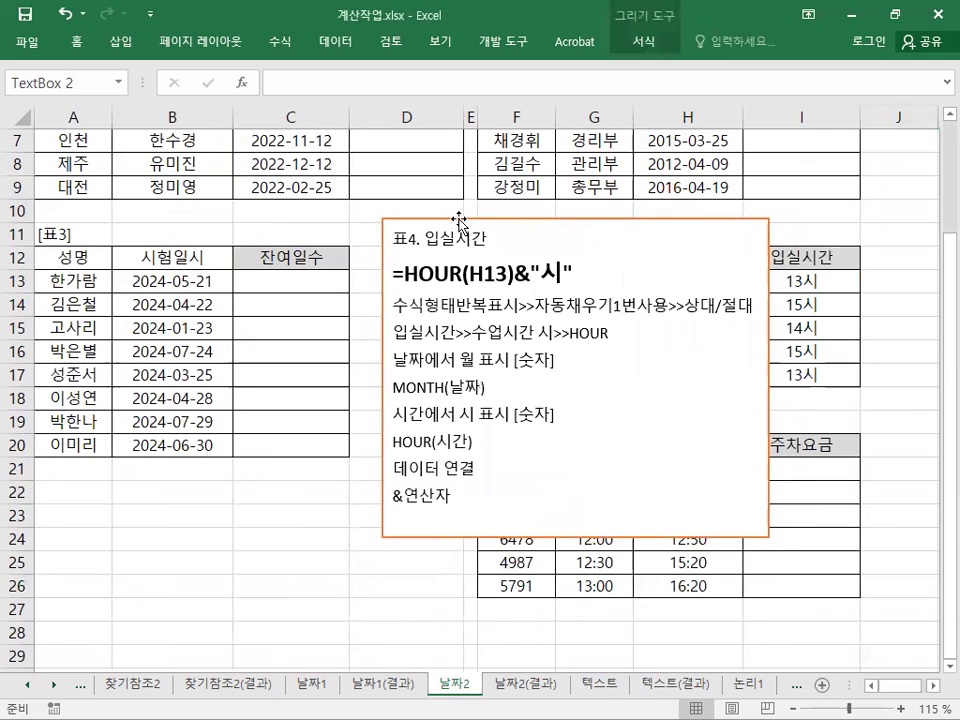
Add the 표3 잔여일수 notes above the 표4 notes in the text box, from =DAYS(B13,TODAY()) to DAYS(종료날짜,시작날짜).
{"action": "left_click", "coordinate": [398, 236]}
{"action": "key", "text": "Return"}
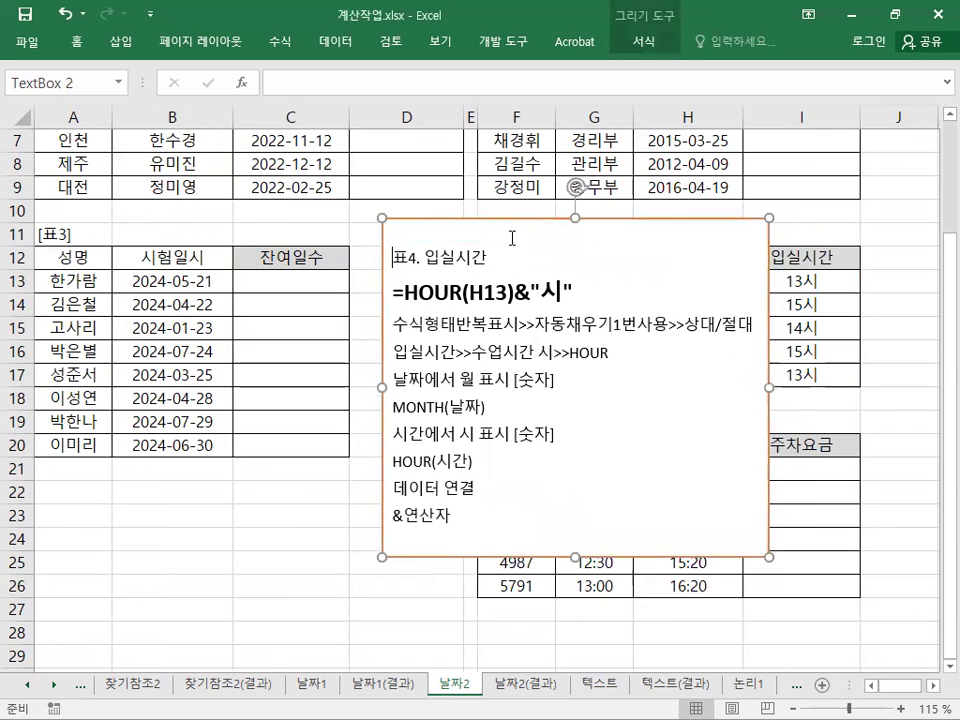
{"action": "left_click", "coordinate": [431, 240]}
{"action": "left_click_drag", "start_coordinate": [171, 281], "coordinate": [197, 448]}
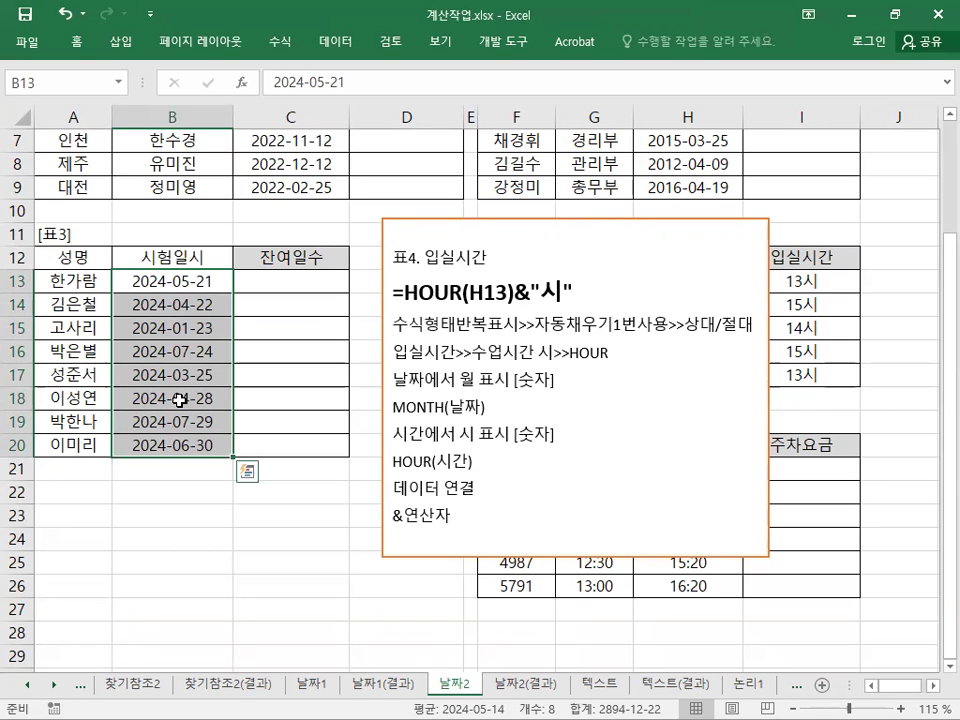
{"action": "left_click", "coordinate": [285, 281]}
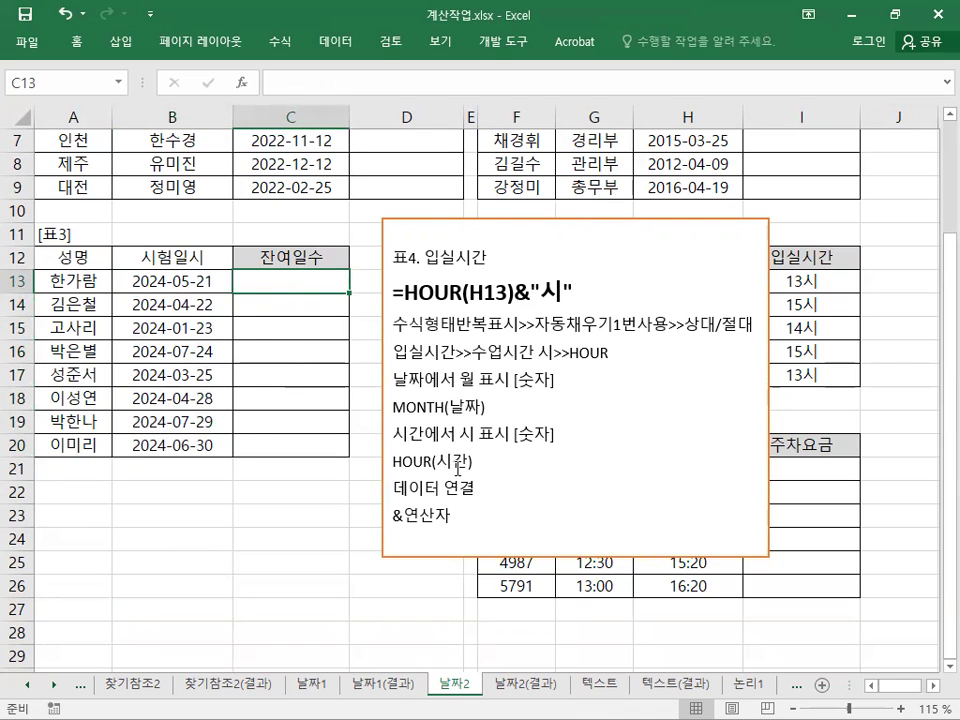
{"action": "left_click", "coordinate": [408, 235]}
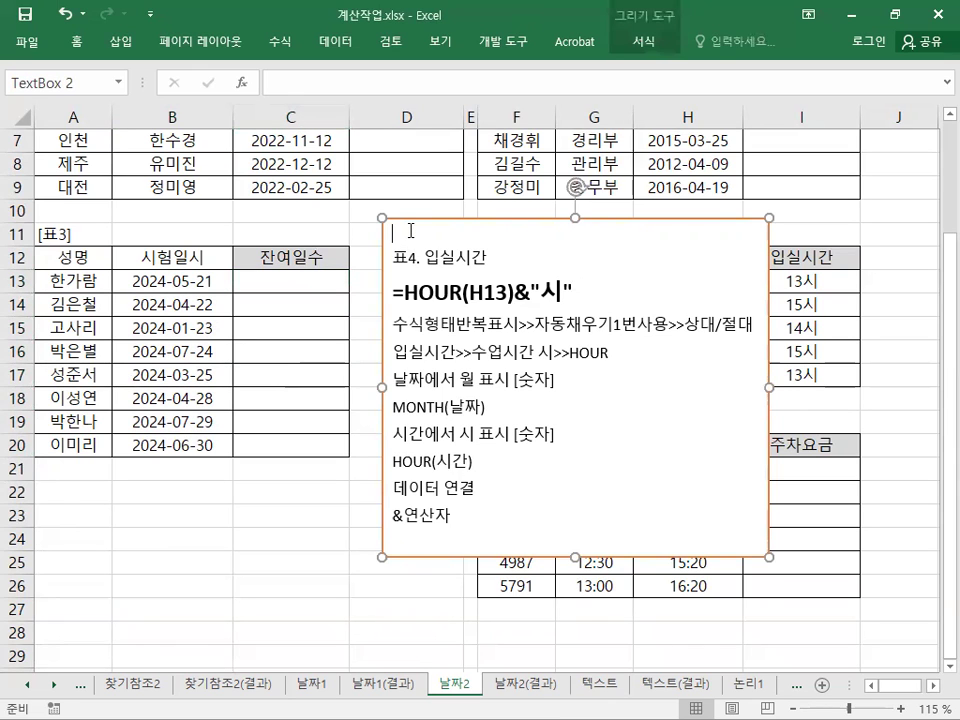
{"action": "type", "text": "표3. 잔여일수 =DAYS(B13,TODAY()) =B13-TODAY() 수식형태반복표시>>자동채우기1번사용>>상대/절대 현재(오늘)날짜 표시 [날짜] TODAY() 두 날짜간의 차이를 일수로 표시(1년=365일) [숫자] DAYS(종료날짜,시작날짜)"}
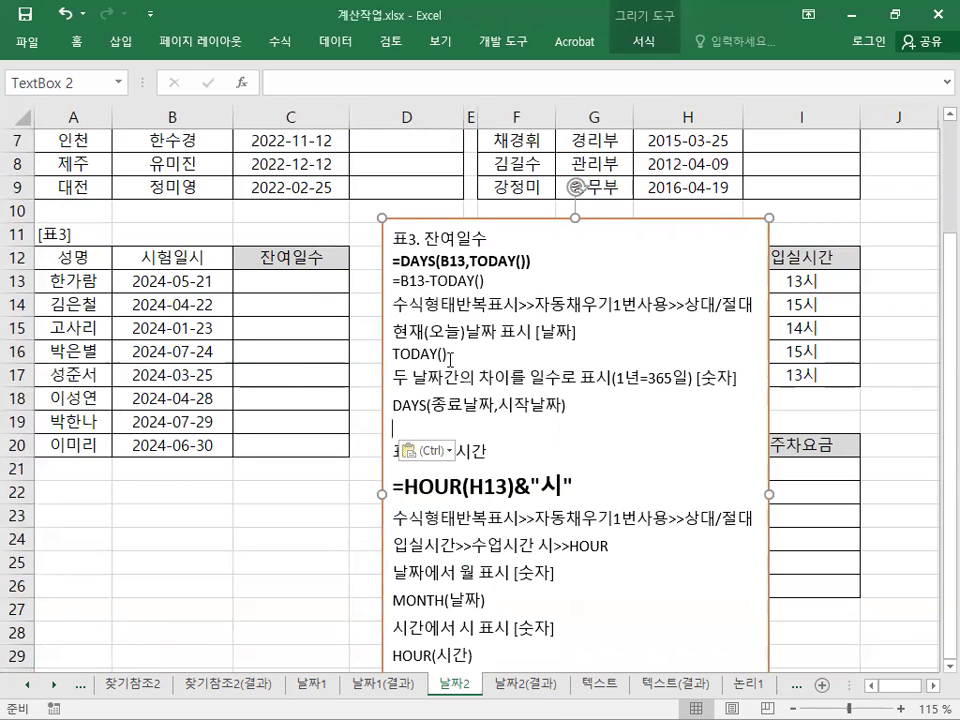
Enlarge the =DAYS(B13,TODAY()) and =B13-TODAY() note lines to size 16 and move the text box away from 표3 to start near column F.
{"action": "left_click_drag", "start_coordinate": [450, 358], "coordinate": [393, 331]}
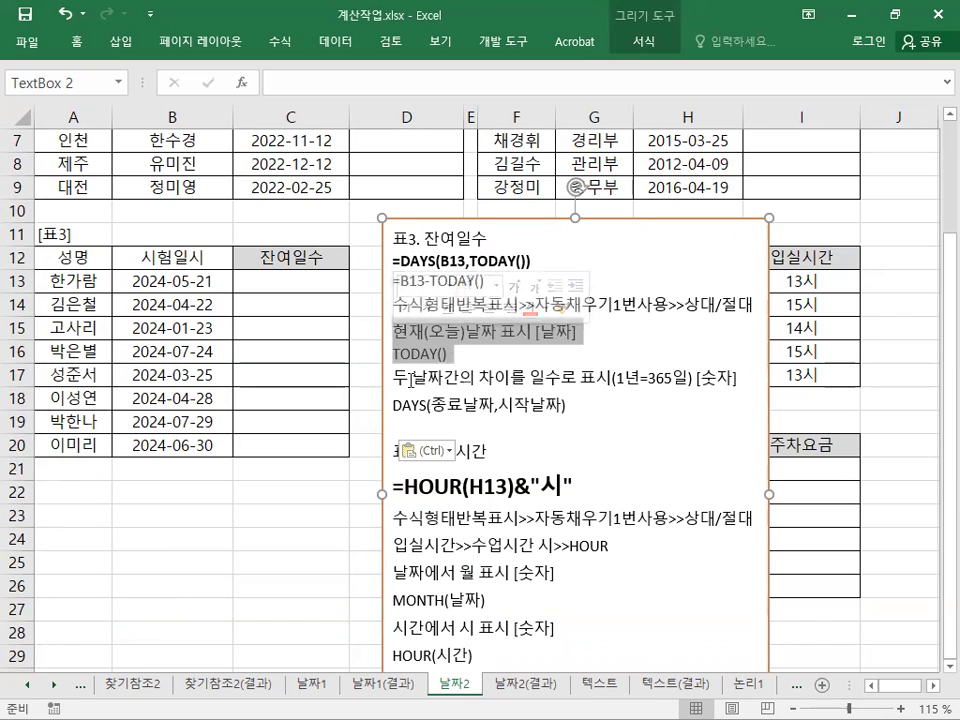
{"action": "left_click_drag", "start_coordinate": [411, 378], "coordinate": [525, 378]}
{"action": "double_click", "coordinate": [405, 405]}
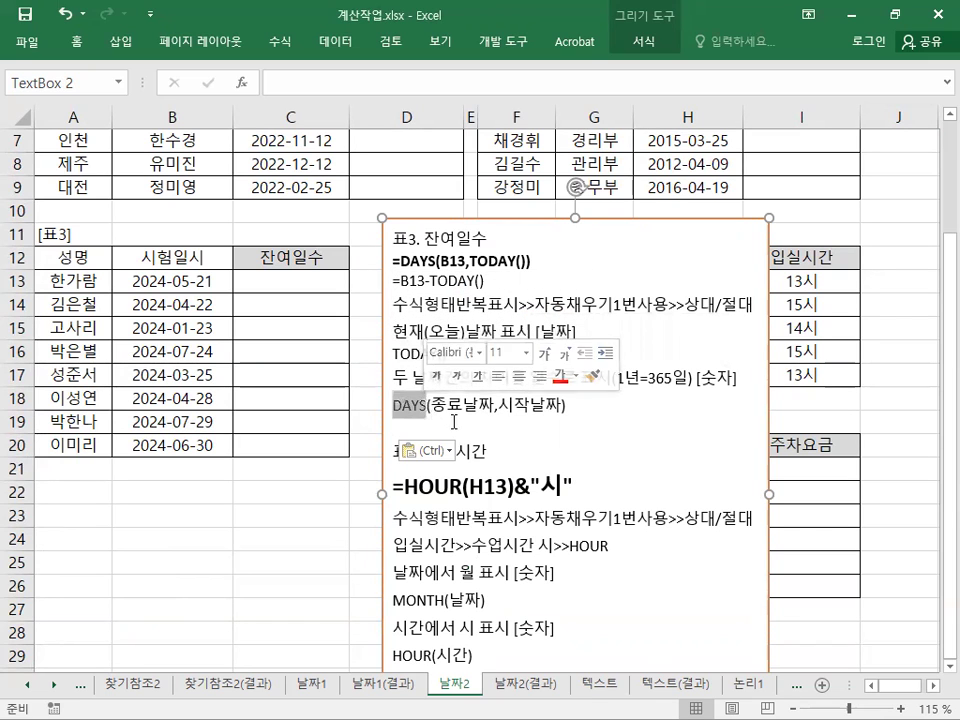
{"action": "left_click_drag", "start_coordinate": [488, 280], "coordinate": [393, 259]}
{"action": "left_click", "coordinate": [506, 217]}
{"action": "left_click", "coordinate": [506, 217]}
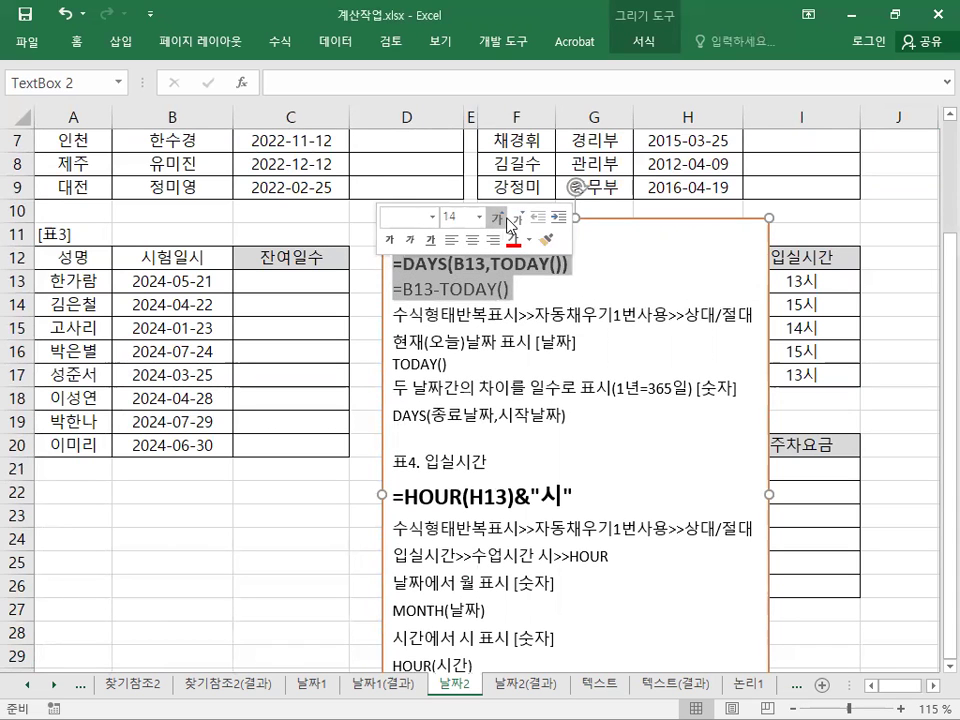
{"action": "left_click", "coordinate": [506, 217]}
{"action": "left_click_drag", "start_coordinate": [604, 219], "coordinate": [692, 223]}
{"action": "left_click", "coordinate": [286, 281]}
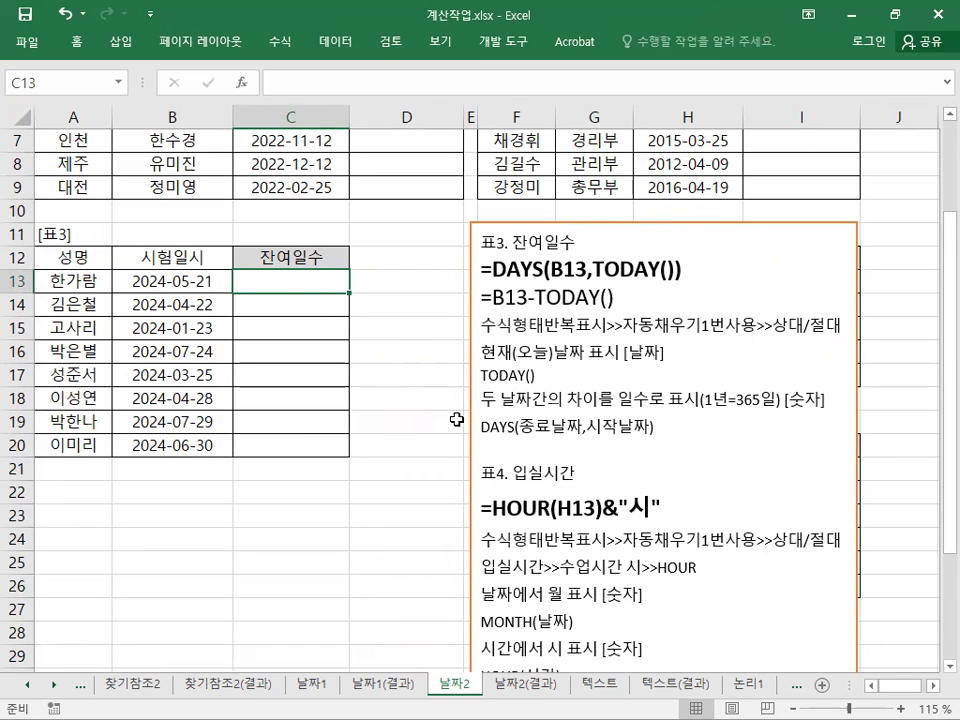
{"action": "type", "text": "="}
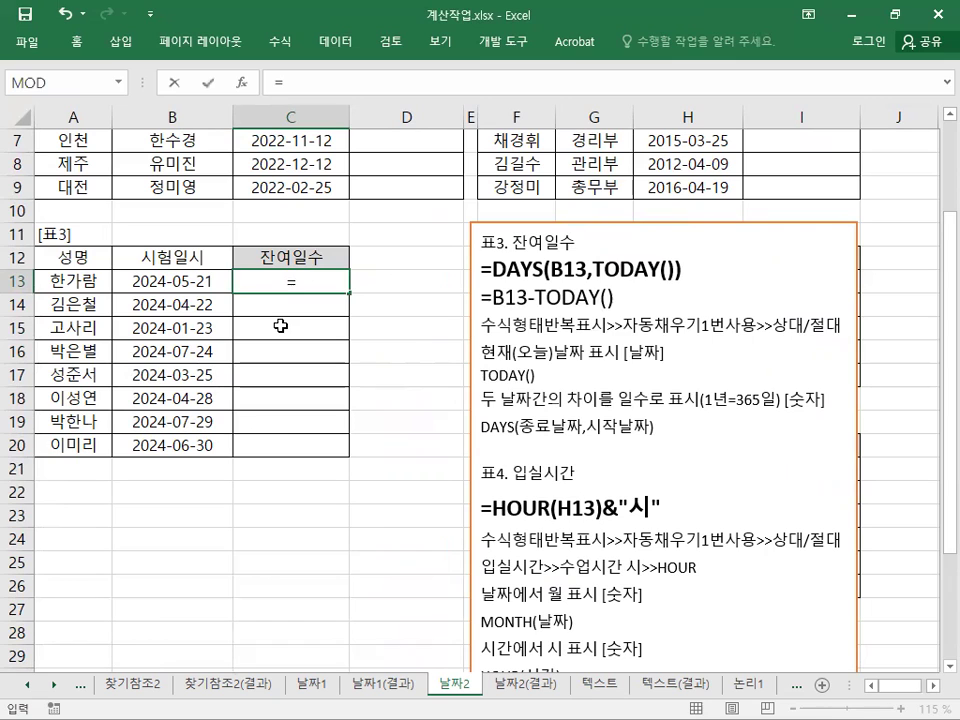
{"action": "key", "text": "Escape"}
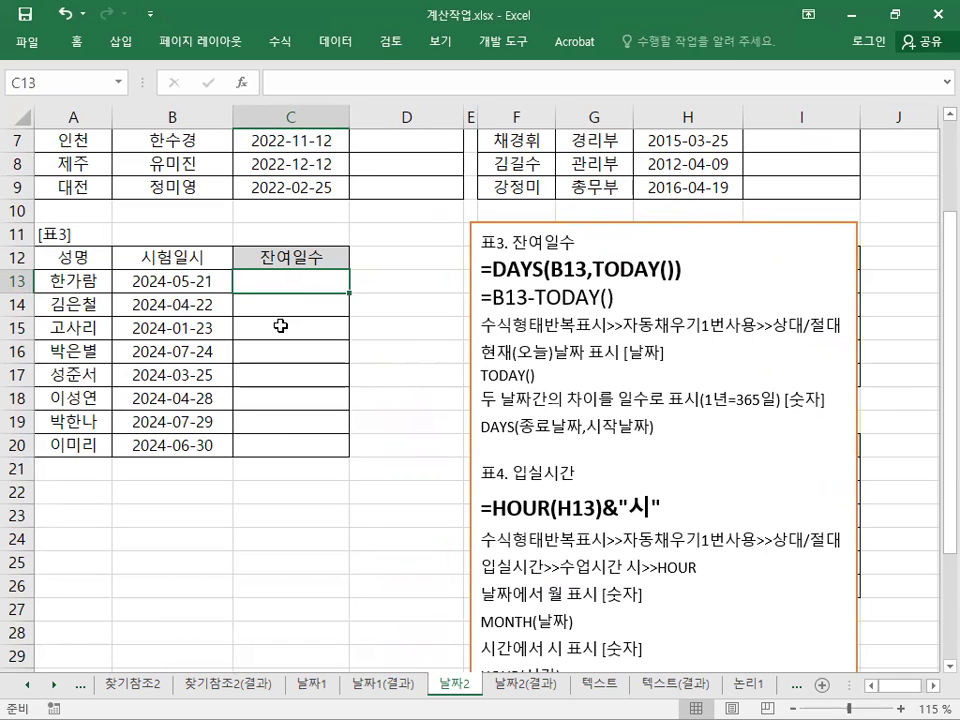
Select 표3's empty 잔여일수 cells C13:C20.
{"action": "left_click_drag", "start_coordinate": [279, 274], "coordinate": [283, 450]}
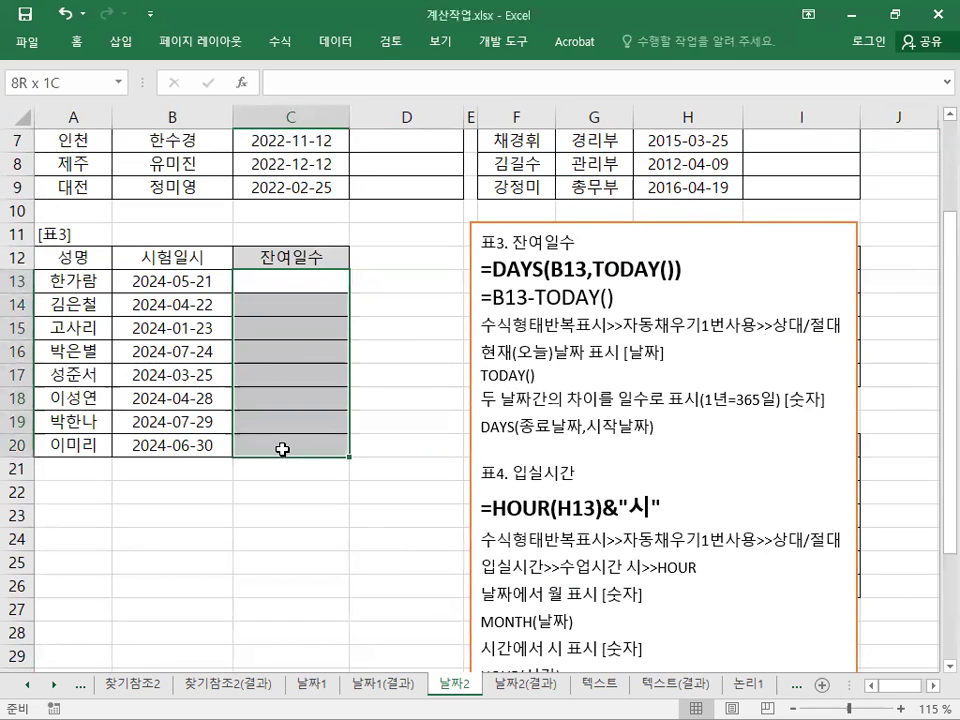
{"action": "left_click_drag", "start_coordinate": [311, 279], "coordinate": [311, 446]}
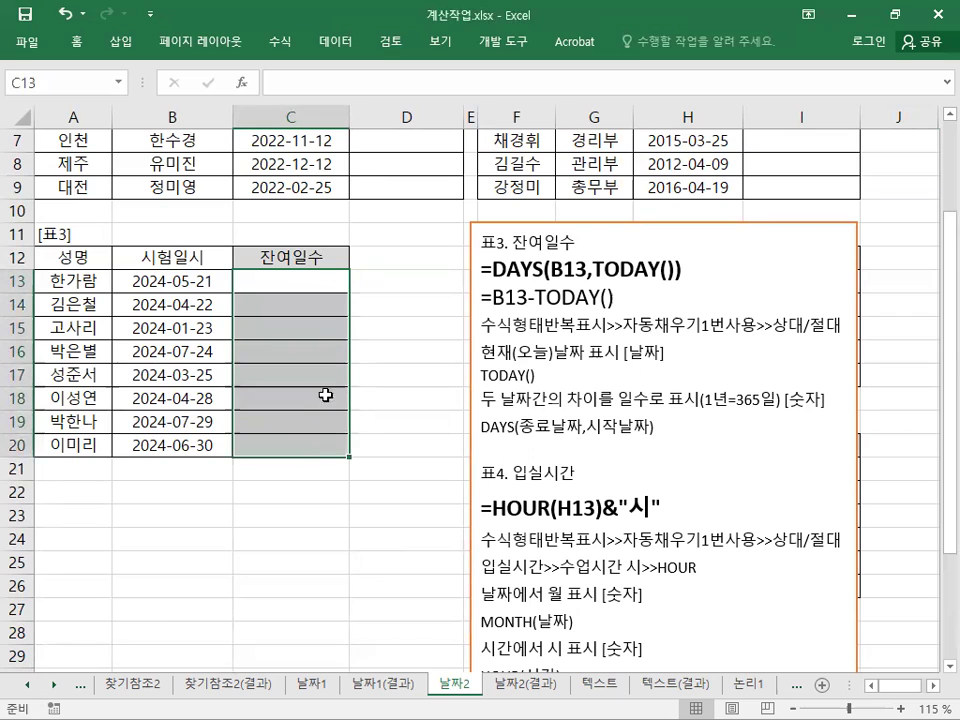
{"action": "left_click_drag", "start_coordinate": [321, 281], "coordinate": [317, 440]}
{"action": "left_click", "coordinate": [302, 281]}
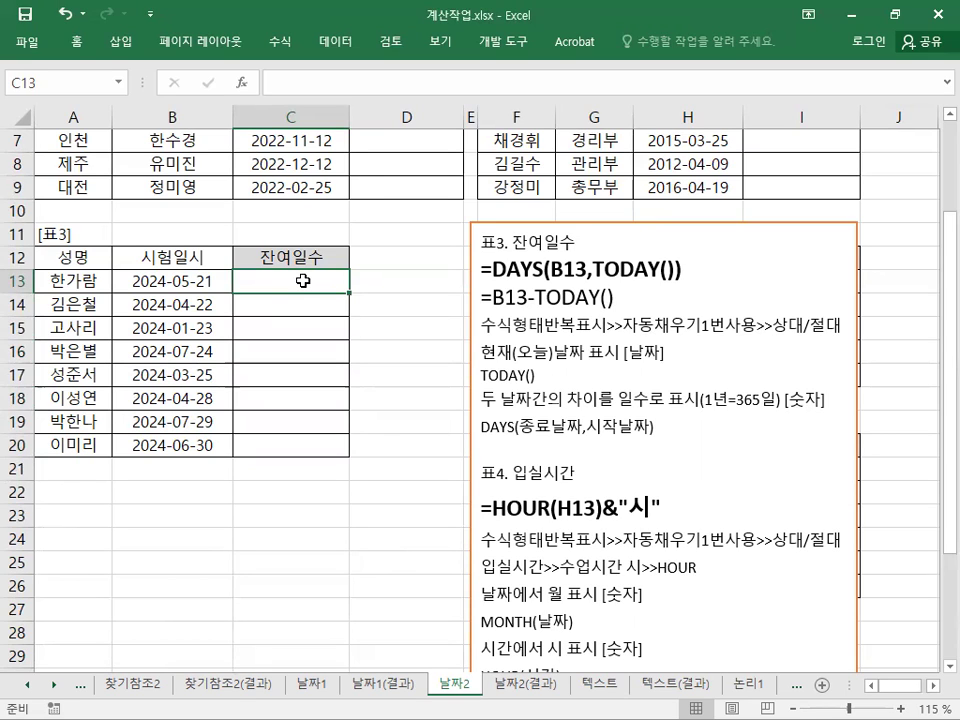
{"action": "left_click_drag", "start_coordinate": [302, 281], "coordinate": [268, 444]}
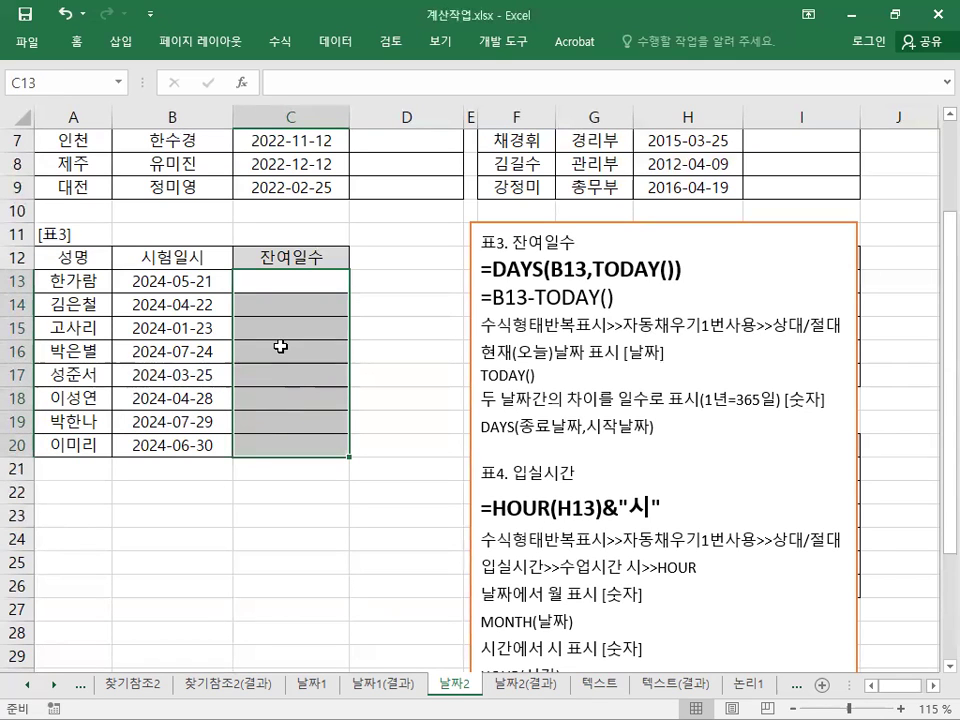
Enter =DAYS(B13,TODAY()) in C13 and fill the formula down the 잔여일수 column to C20.
{"action": "left_click", "coordinate": [293, 281]}
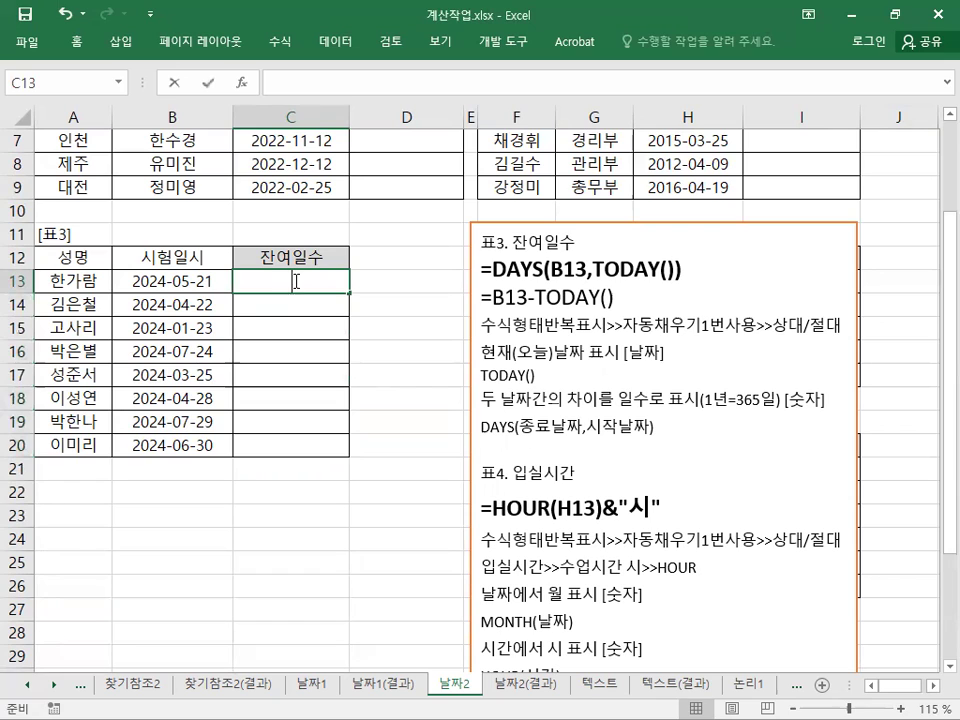
{"action": "type", "text": "="}
{"action": "type", "text": "ㅇㄴ"}
{"action": "key", "text": "BackSpace"}
{"action": "key", "text": "BackSpace"}
{"action": "type", "text": "DS"}
{"action": "key", "text": "BackSpace"}
{"action": "type", "text": "AYS("}
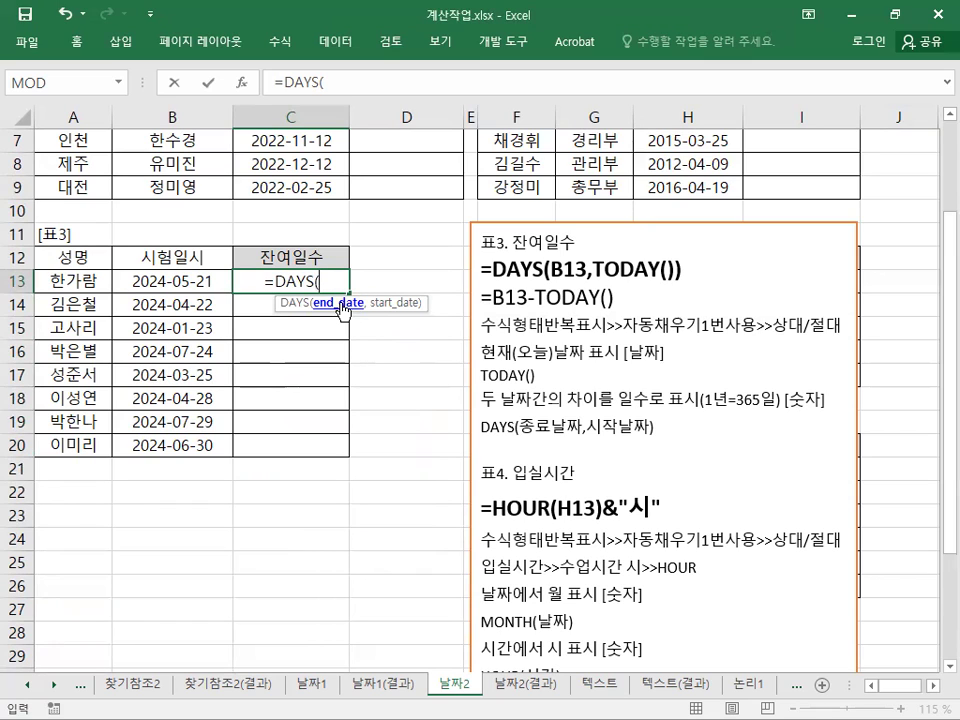
{"action": "left_click", "coordinate": [207, 290]}
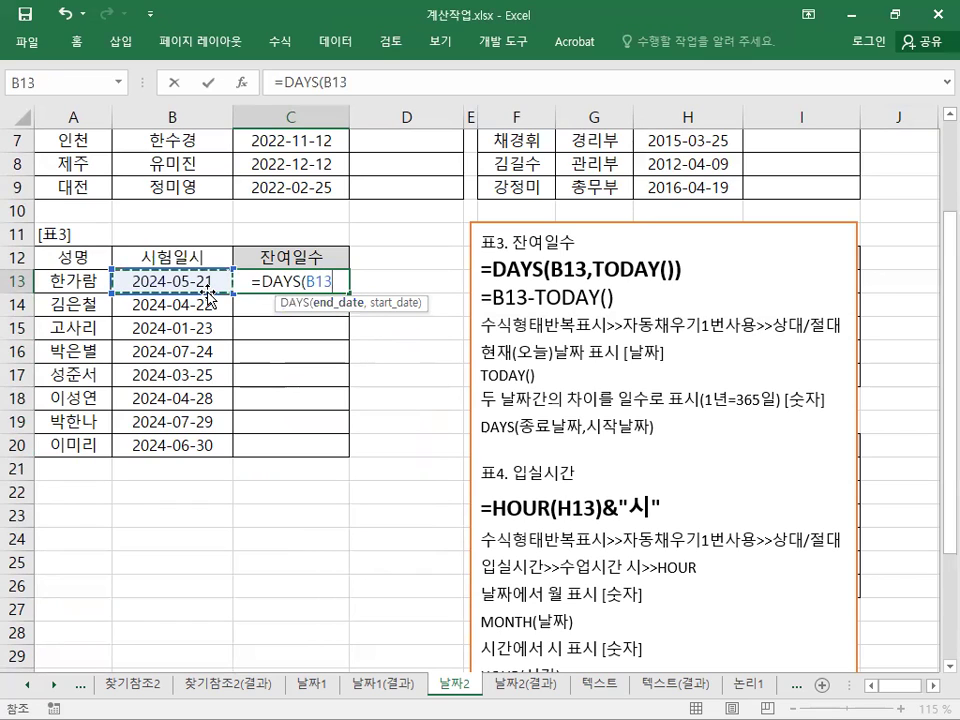
{"action": "type", "text": ","}
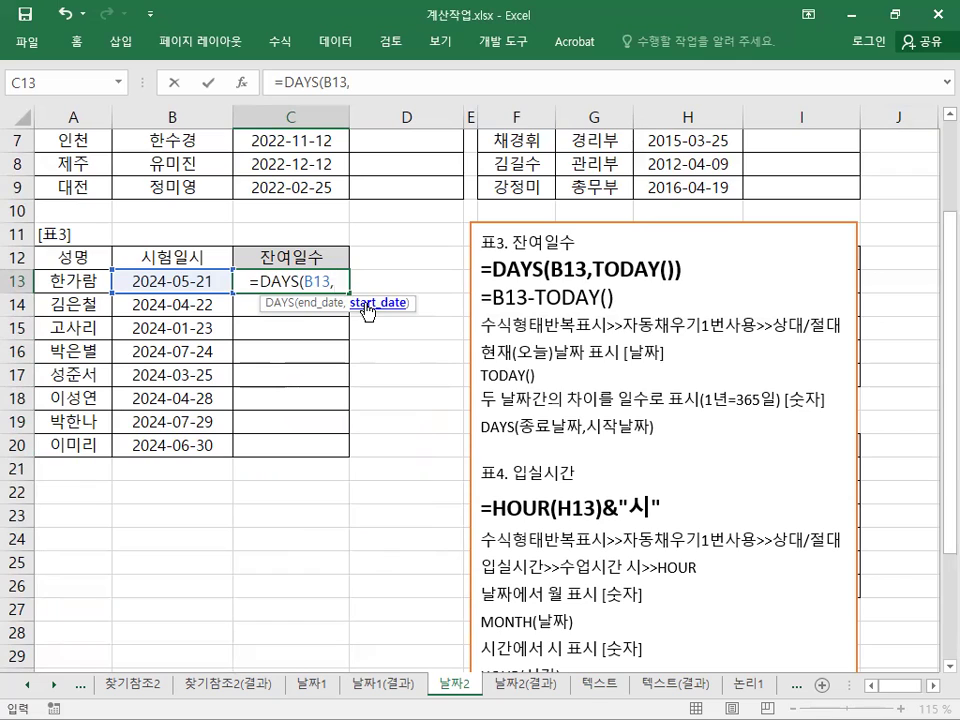
{"action": "type", "text": "TODAY()"}
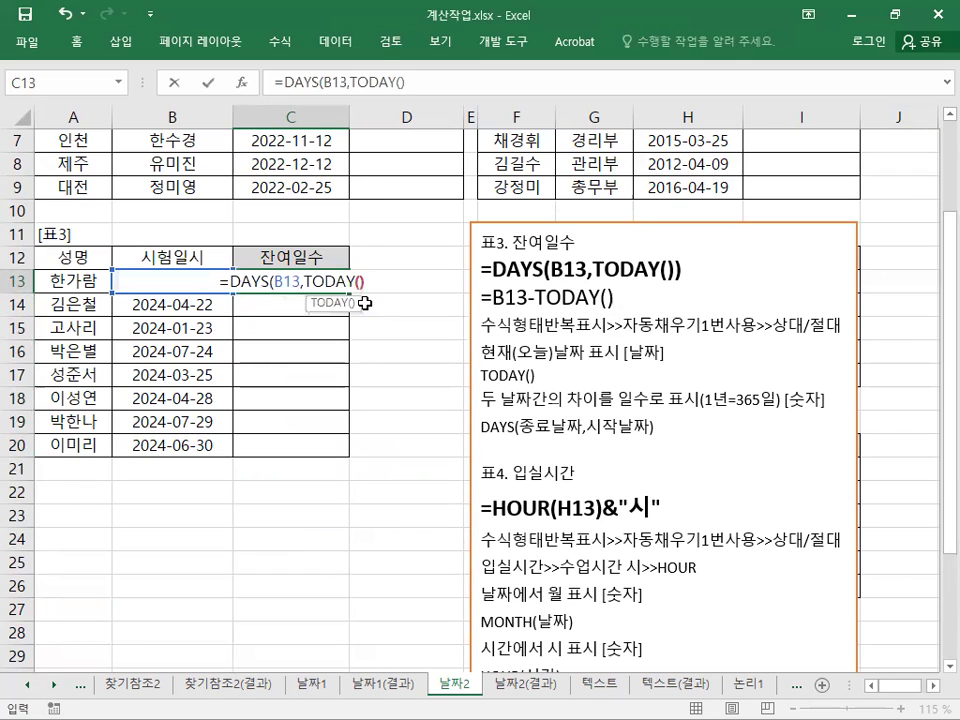
{"action": "type", "text": ")"}
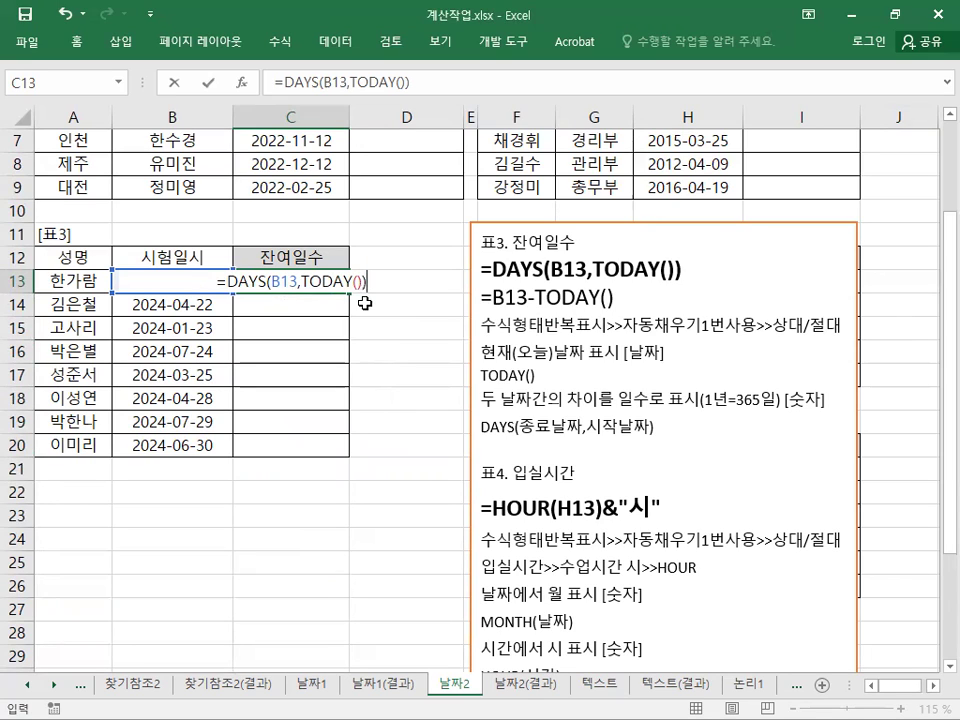
{"action": "key", "text": "ctrl+Return"}
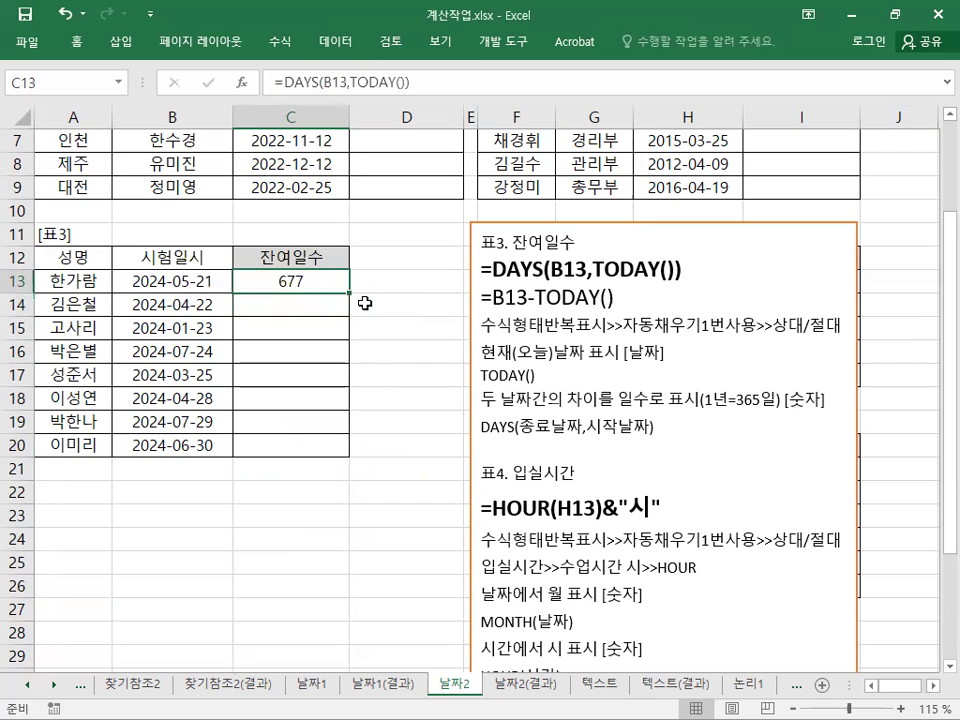
{"action": "left_click_drag", "start_coordinate": [352, 297], "coordinate": [330, 445]}
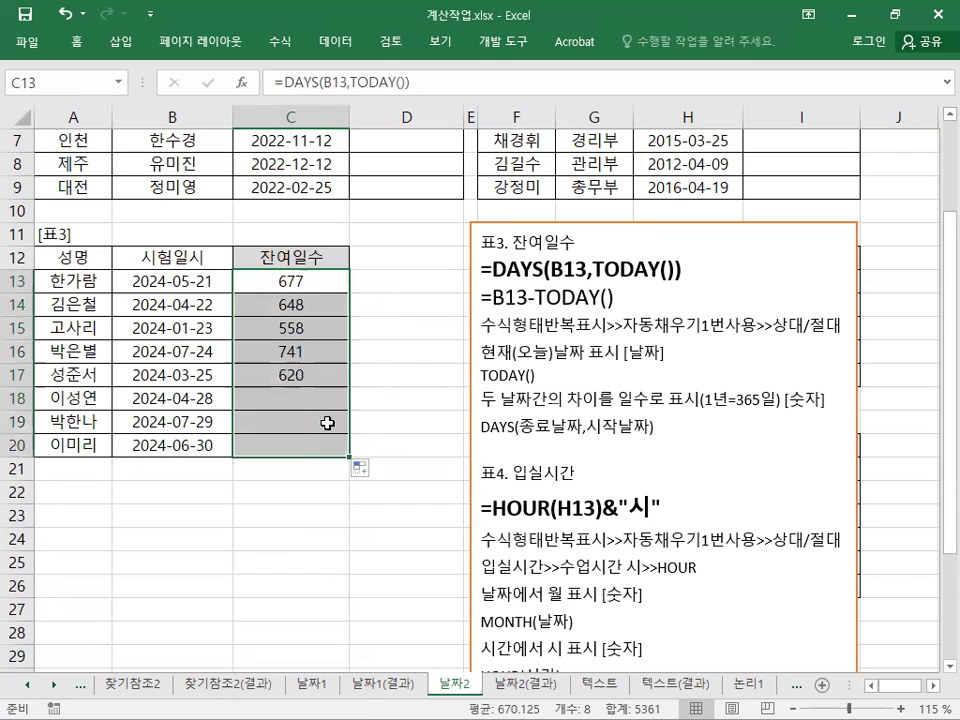
Enter the heading D-DAY in cell D12, next to the 잔여일수 heading.
{"action": "left_click", "coordinate": [300, 255]}
{"action": "left_click", "coordinate": [387, 263]}
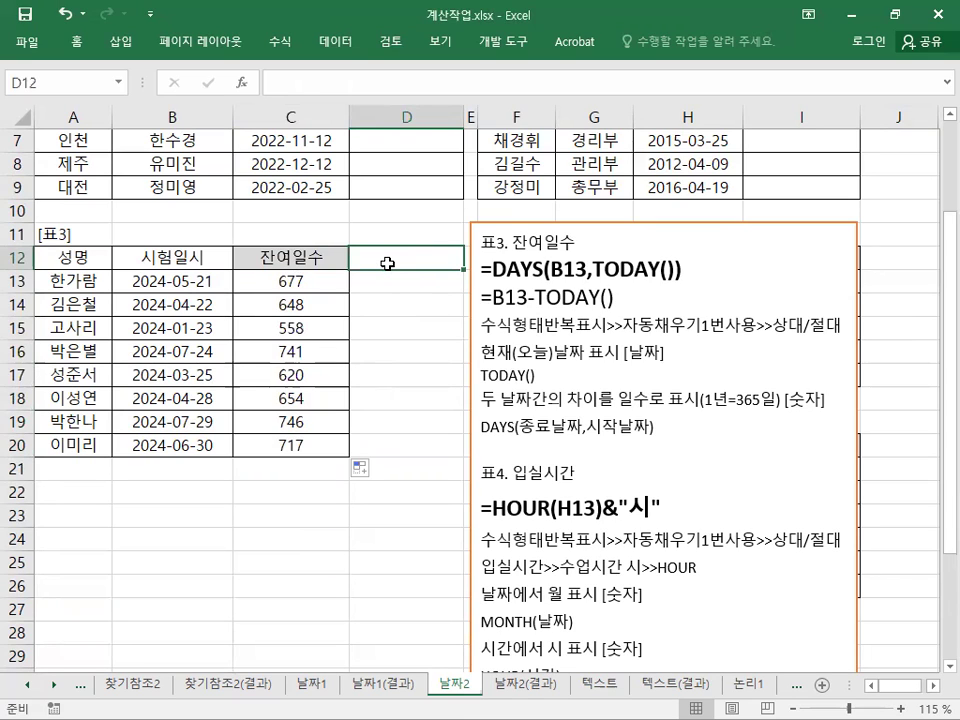
{"action": "type", "text": "ㅇ"}
{"action": "key", "text": "Hangul"}
{"action": "key", "text": "BackSpace"}
{"action": "type", "text": "d"}
{"action": "key", "text": "BackSpace"}
{"action": "type", "text": "d"}
{"action": "key", "text": "BackSpace"}
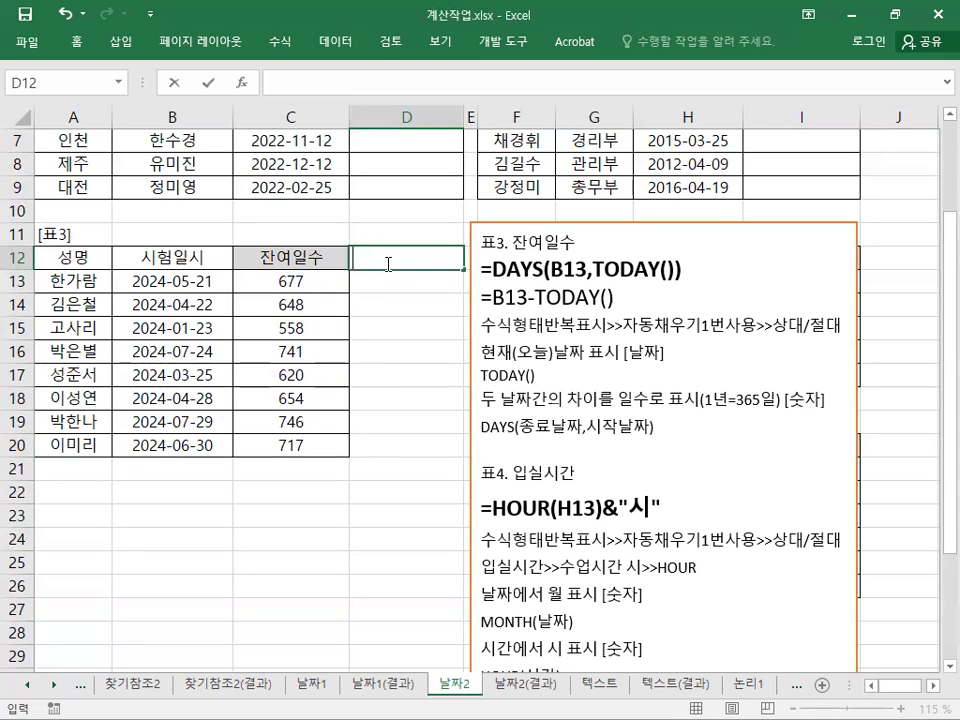
{"action": "type", "text": "d"}
{"action": "key", "text": "BackSpace"}
{"action": "type", "text": "D-DAY"}
{"action": "key", "text": "Return"}
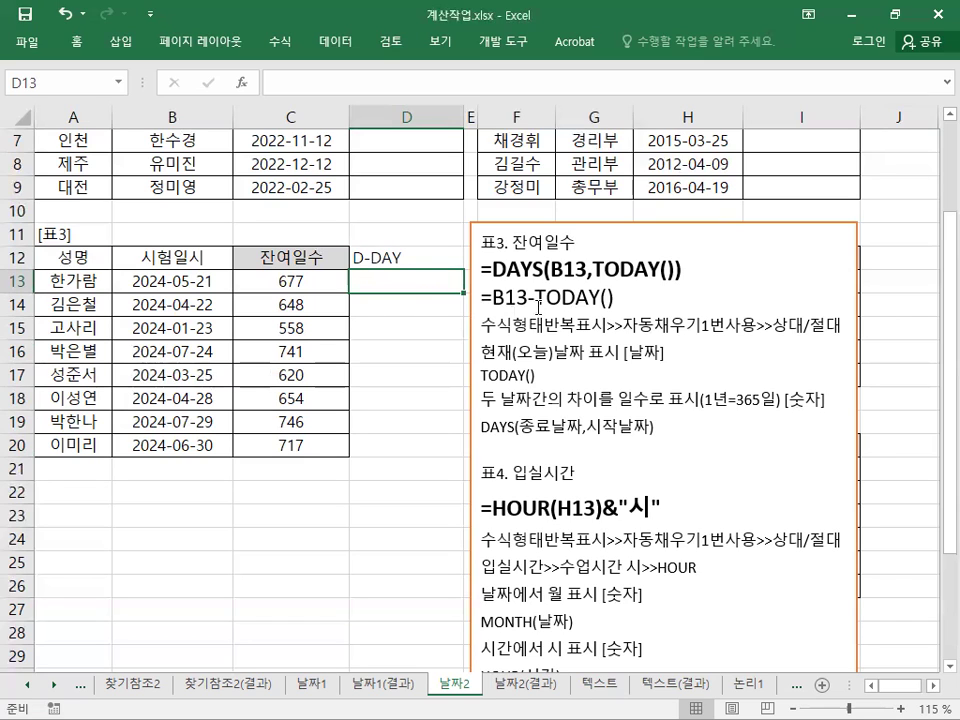
Enter =B13-TODAY() in D13 and fill the formula down to D20.
{"action": "type", "text": "="}
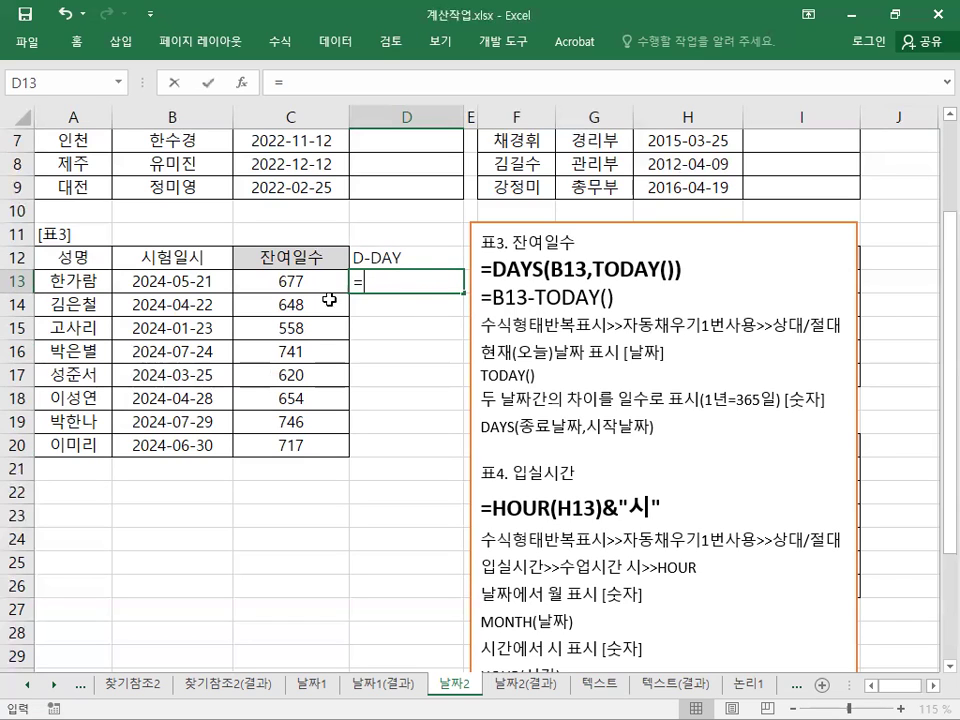
{"action": "left_click", "coordinate": [186, 284]}
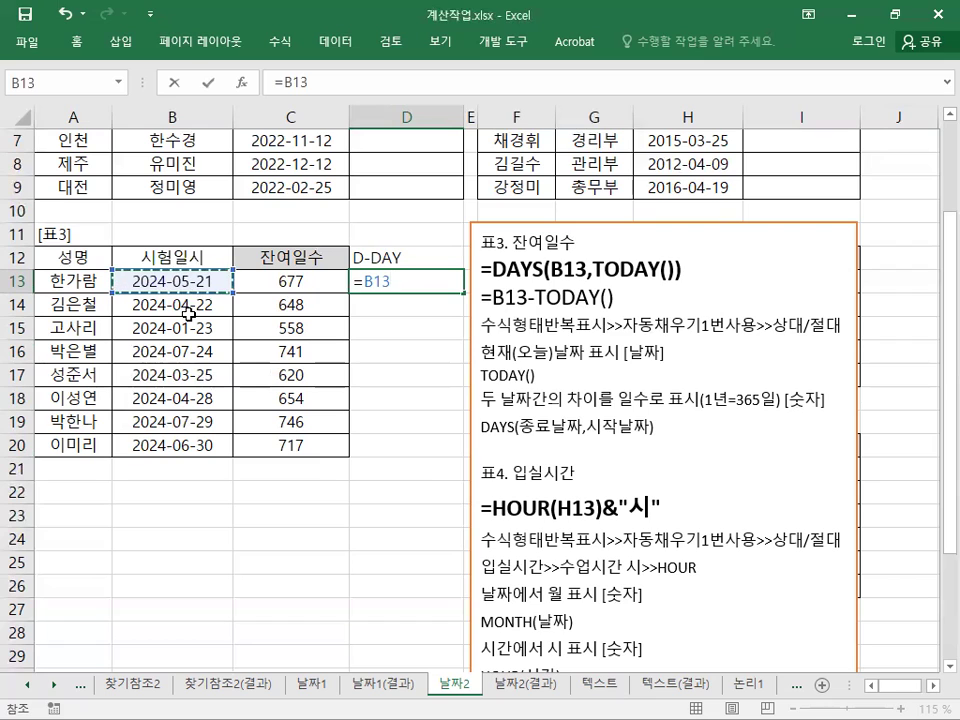
{"action": "type", "text": "-"}
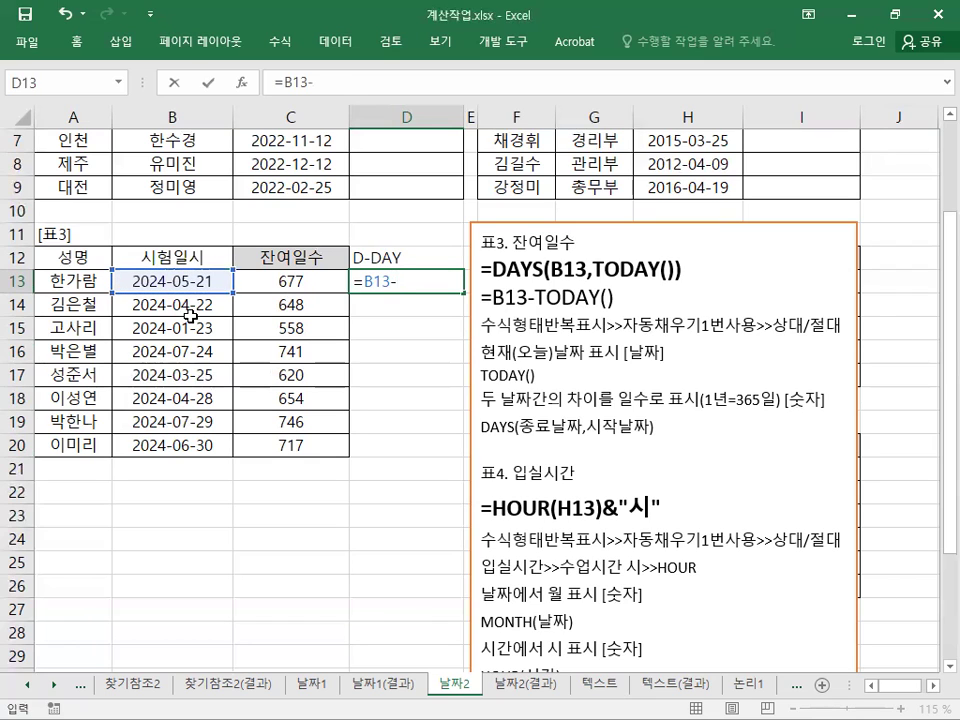
{"action": "type", "text": "TODAY()"}
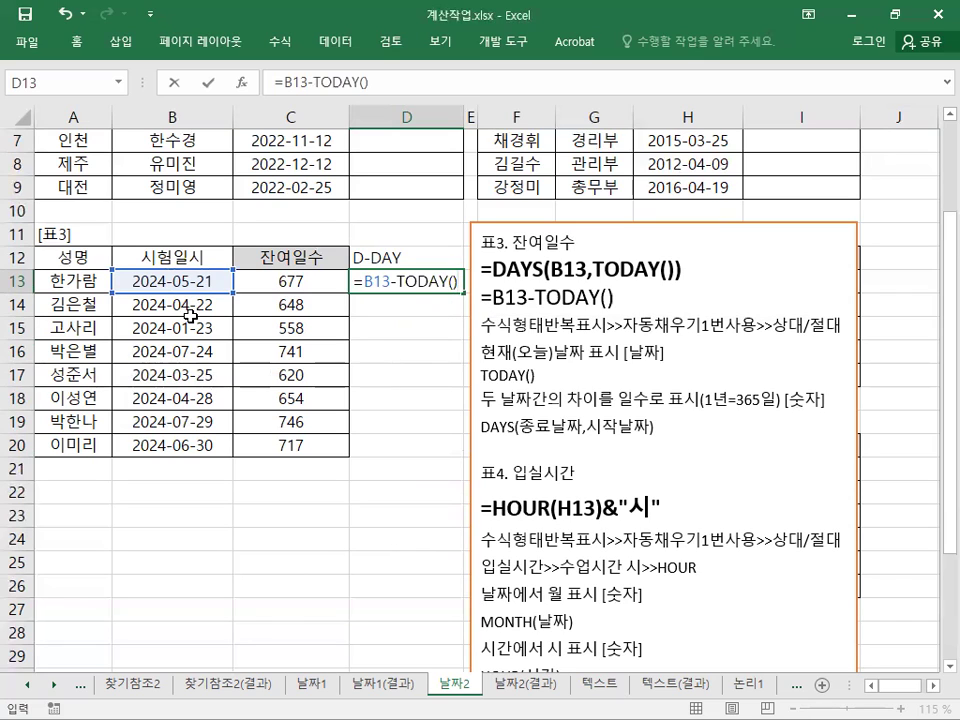
{"action": "key", "text": "Return"}
{"action": "type", "text": "₩"}
{"action": "key", "text": "Up"}
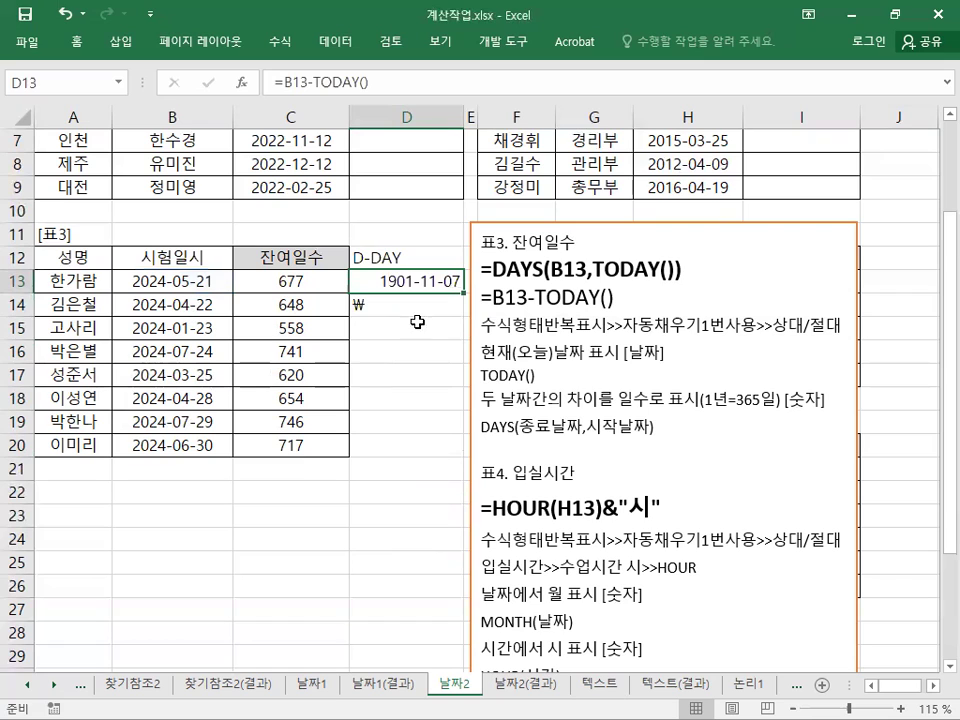
{"action": "left_click_drag", "start_coordinate": [463, 291], "coordinate": [424, 448]}
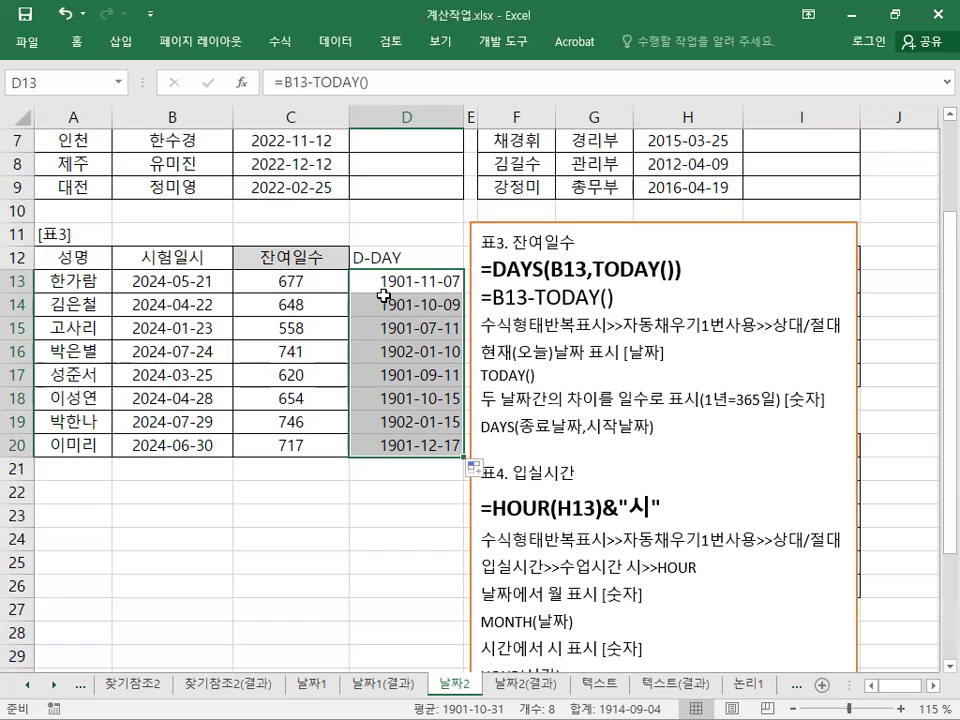
Apply the General (일반) number format to the D-DAY cells D13:D20.
{"action": "left_click", "coordinate": [76, 42]}
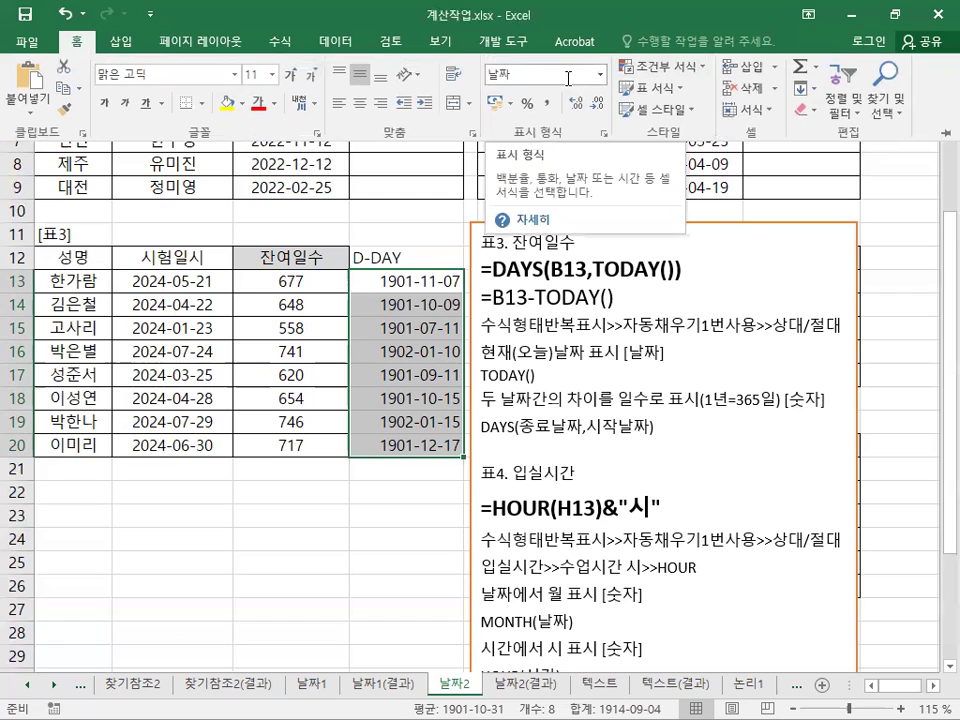
{"action": "left_click", "coordinate": [600, 76]}
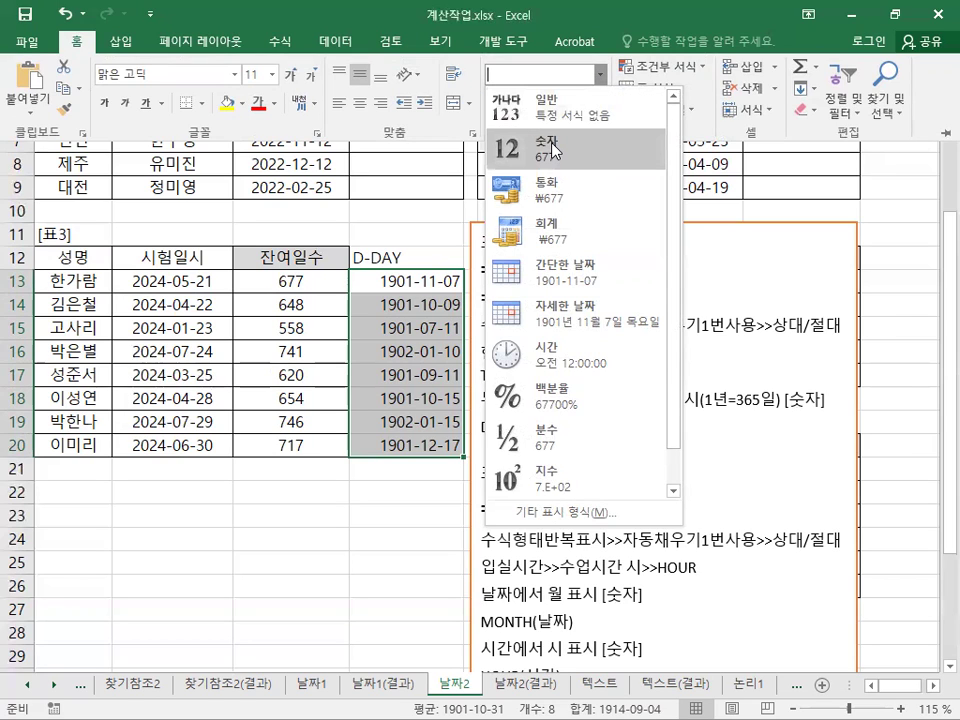
{"action": "left_click", "coordinate": [553, 116]}
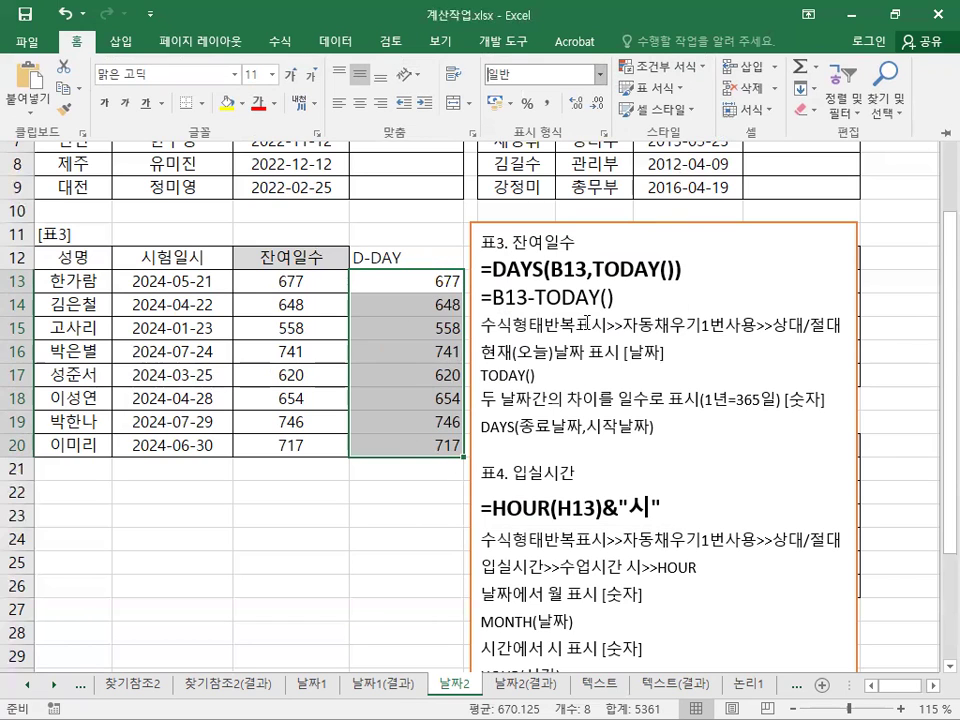
{"action": "key", "text": "Escape"}
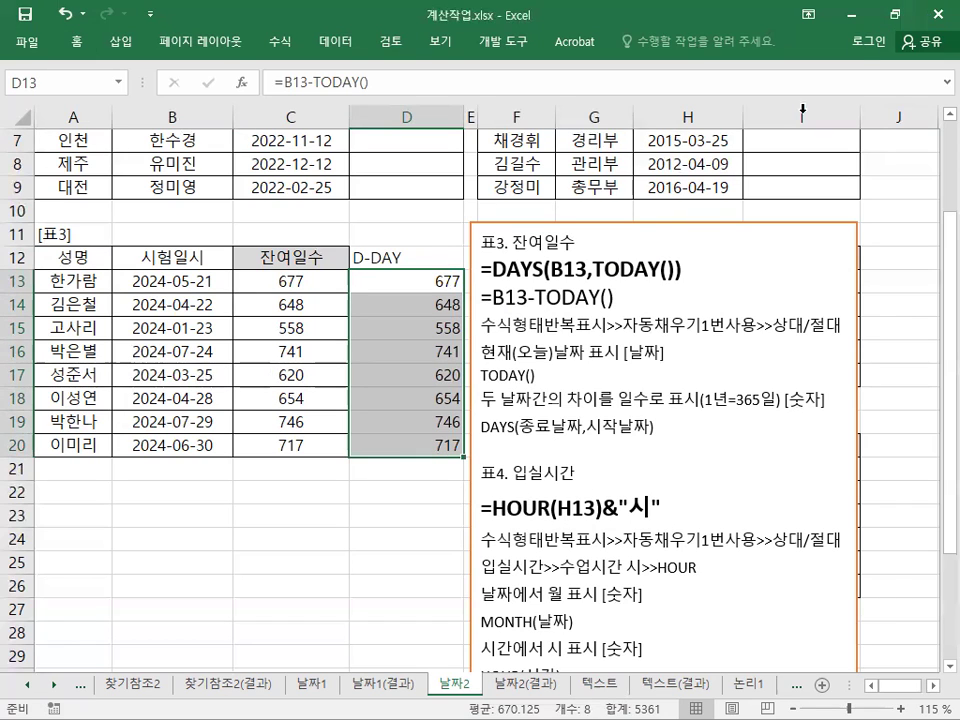
Move the formula notes text box off tables 2 and 4 so it starts in column J at about row 3.
{"action": "left_click", "coordinate": [604, 283]}
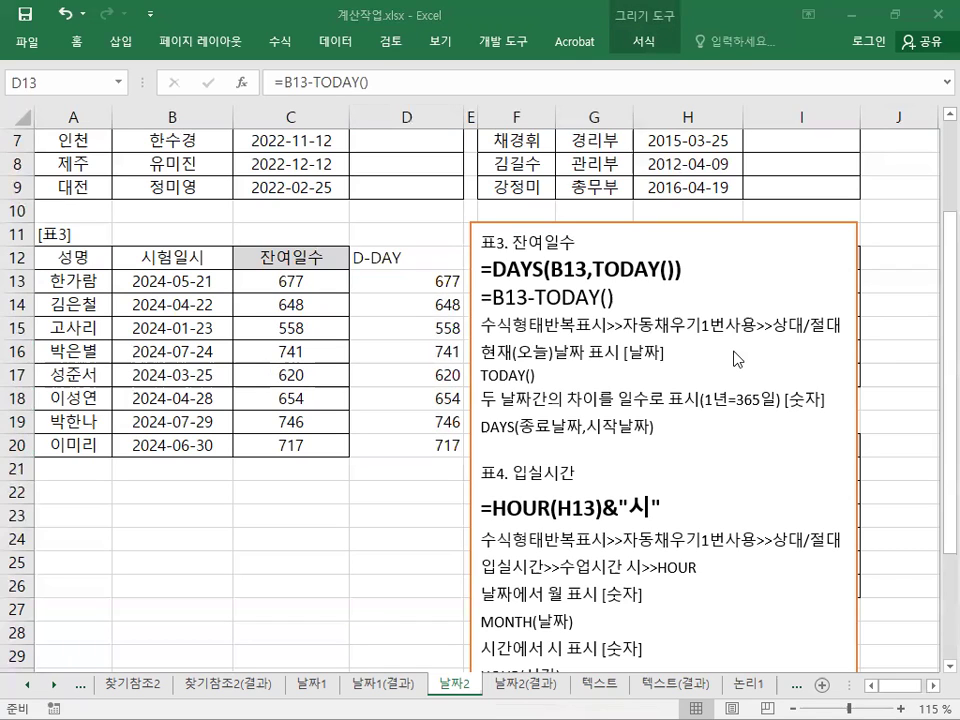
{"action": "key", "text": "Escape"}
{"action": "left_click", "coordinate": [512, 242]}
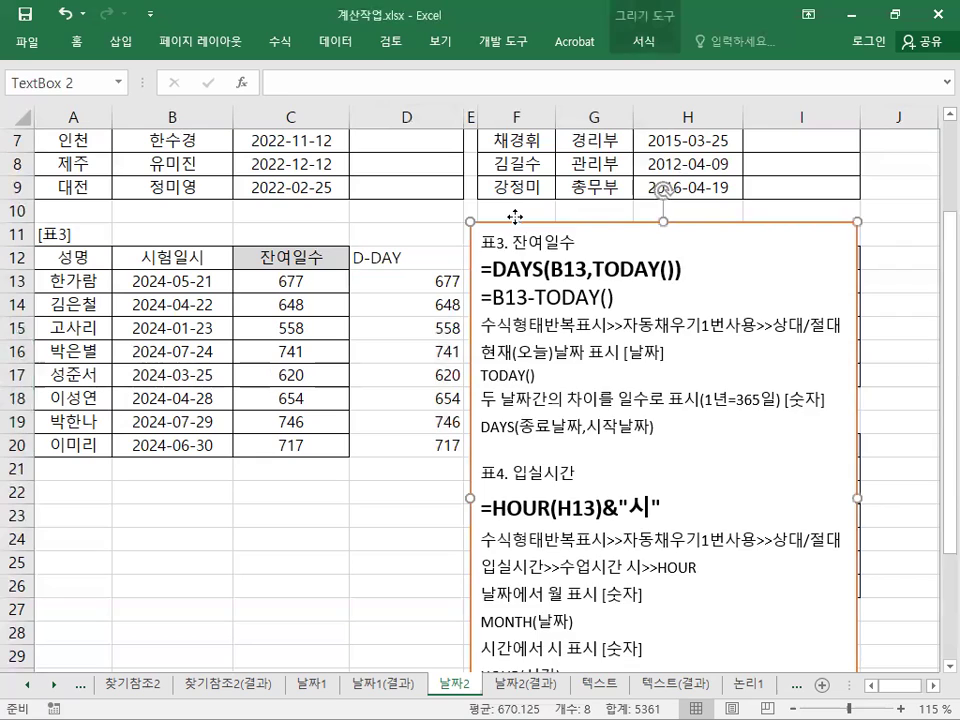
{"action": "left_click_drag", "start_coordinate": [513, 218], "coordinate": [708, 185]}
{"action": "left_click", "coordinate": [933, 688]}
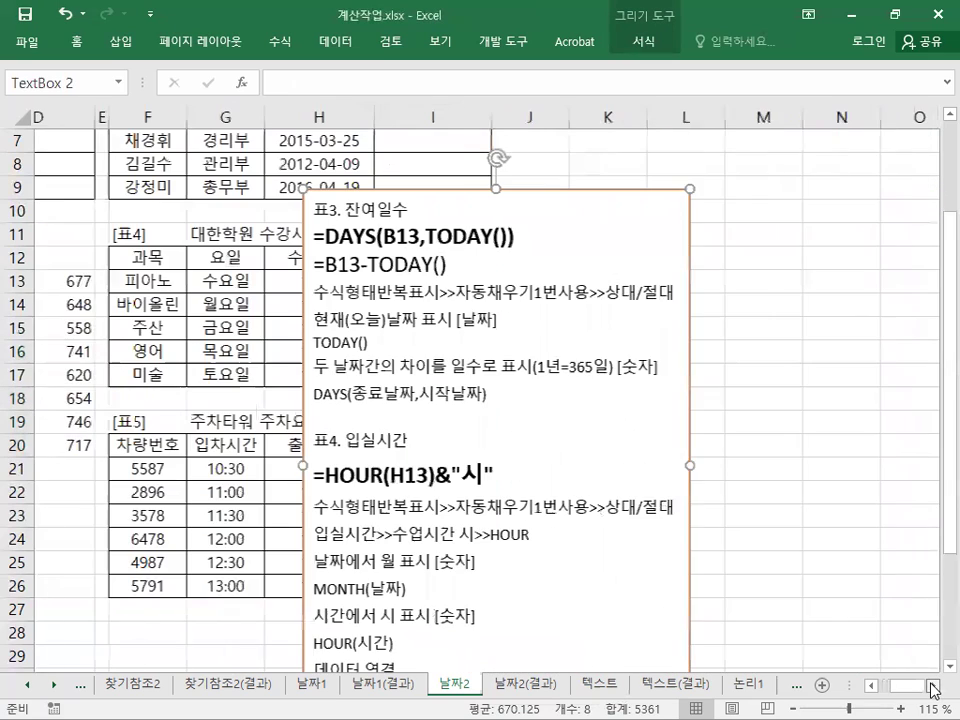
{"action": "left_click", "coordinate": [875, 686]}
{"action": "scroll", "coordinate": [666, 570], "scroll_direction": "up", "scroll_amount": 2}
{"action": "left_click_drag", "start_coordinate": [480, 337], "coordinate": [677, 189]}
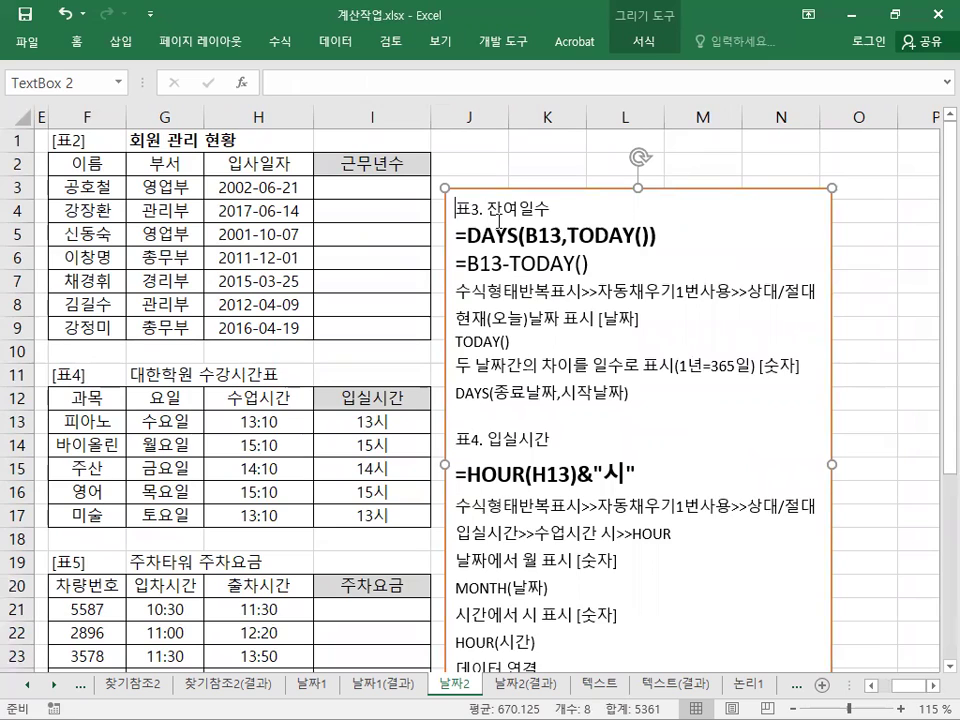
Insert the 표2. 근무년수 notes with =YEAR(TODAY())-YEAR(H3) and the YEAR and TODAY explanations above the 표3 notes in the text box.
{"action": "key", "text": "Return"}
{"action": "left_click", "coordinate": [470, 208]}
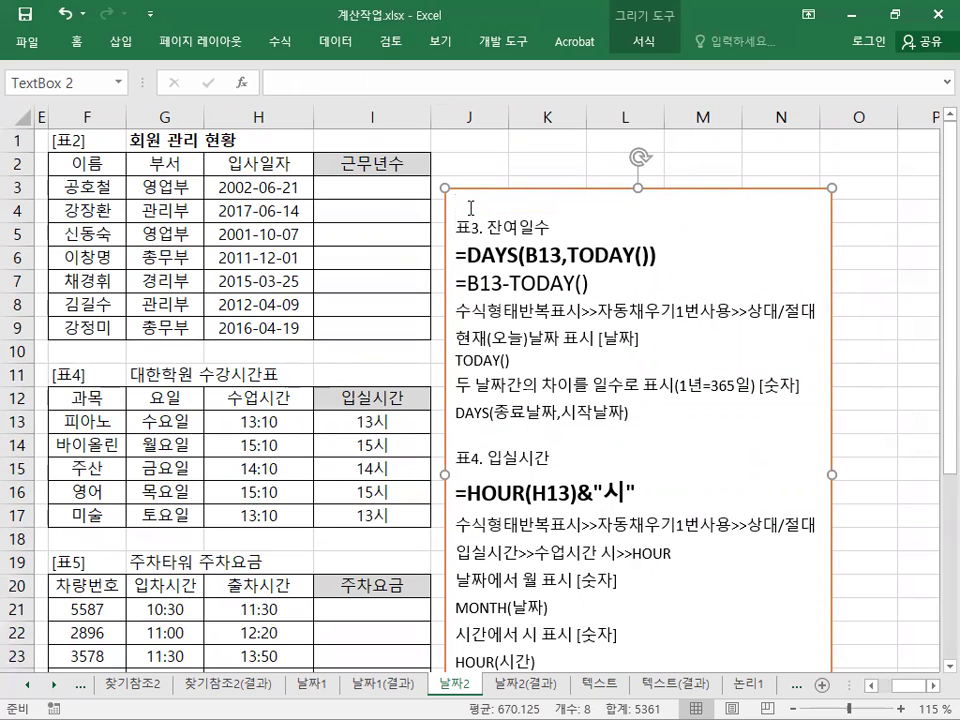
{"action": "type", "text": "표2. 근무년수 =YEAR(TODAY())-YEAR(H3) 표시형식 없음/숫자으로 처리 수식형태반복표시>>자동채우기1번사용>>상대/절대 날짜에서 년도 표시 [숫자] YEAR(날짜) 현재(오늘)날짜 표시 [날짜] TODAY()"}
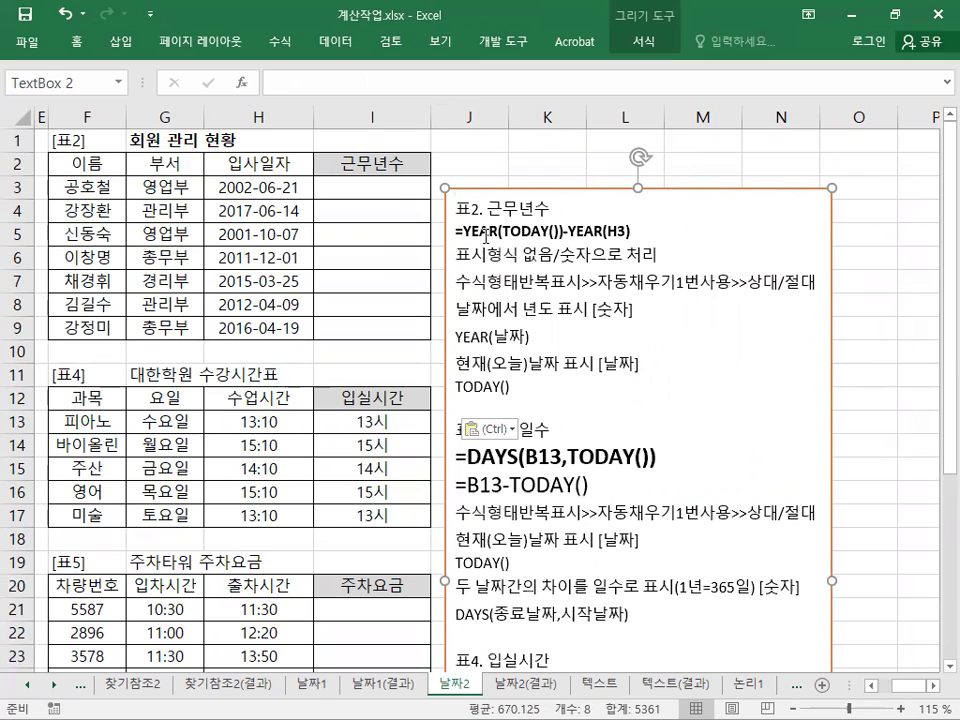
Enlarge the font of the =YEAR(TODAY())-YEAR(H3) line in the notes text box by several sizes.
{"action": "triple_click", "coordinate": [482, 230]}
{"action": "left_click", "coordinate": [597, 186]}
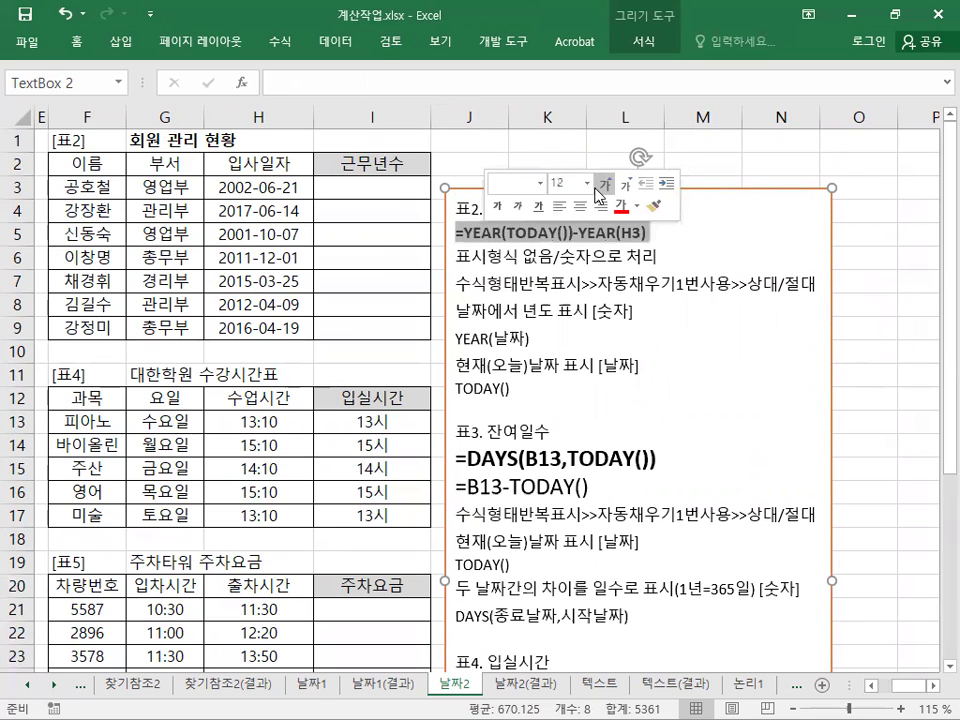
{"action": "left_click", "coordinate": [597, 186]}
{"action": "left_click", "coordinate": [597, 186]}
{"action": "left_click", "coordinate": [396, 198]}
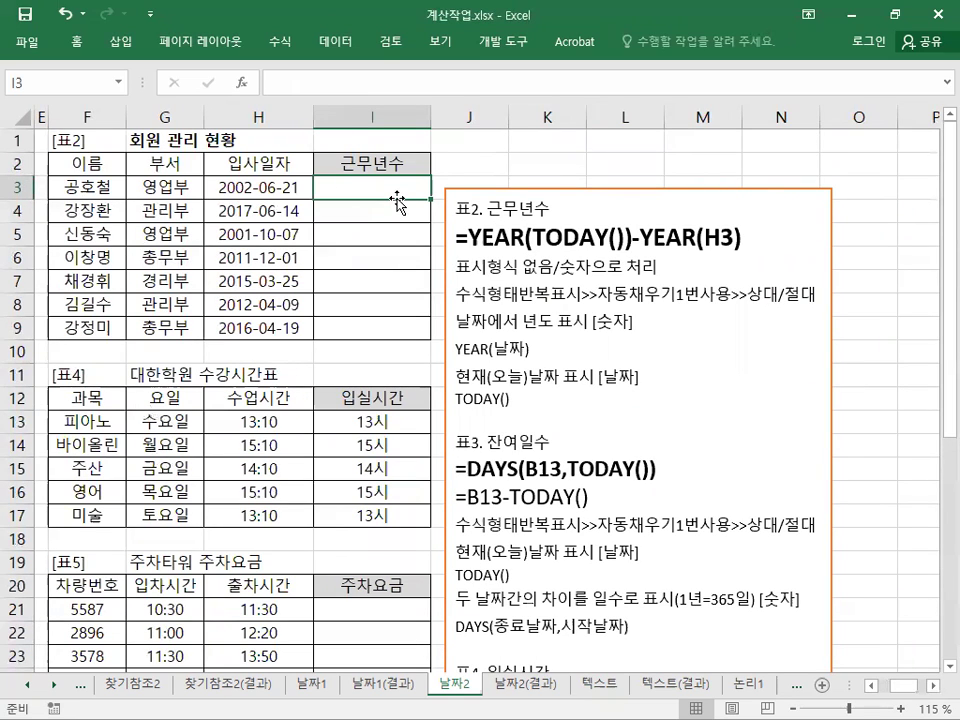
{"action": "left_click", "coordinate": [560, 267]}
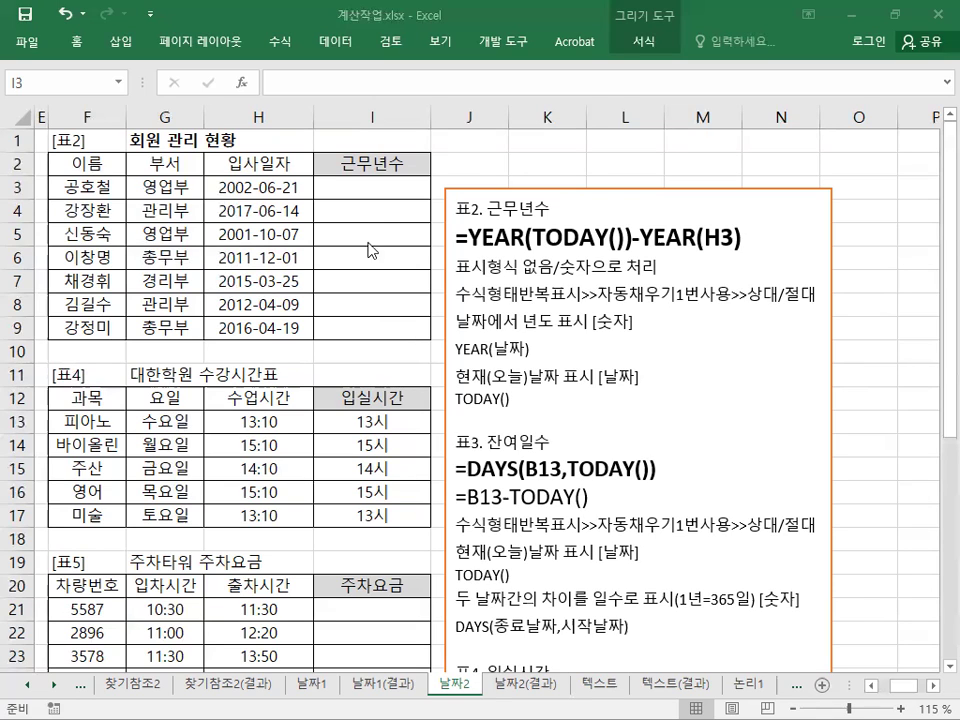
{"action": "left_click", "coordinate": [372, 190]}
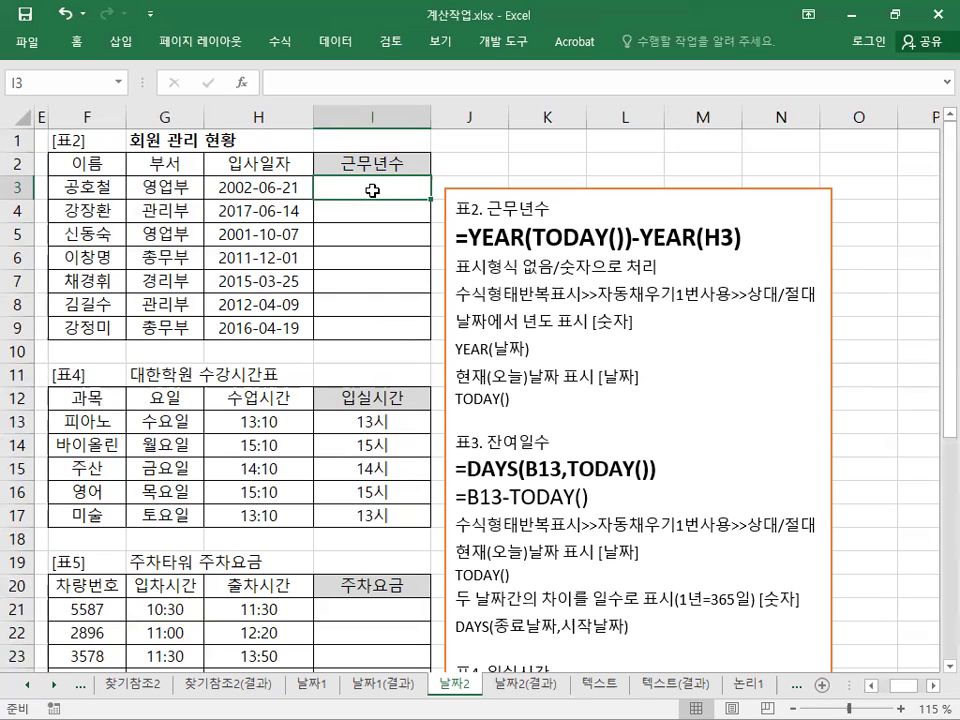
{"action": "left_click_drag", "start_coordinate": [372, 190], "coordinate": [381, 327]}
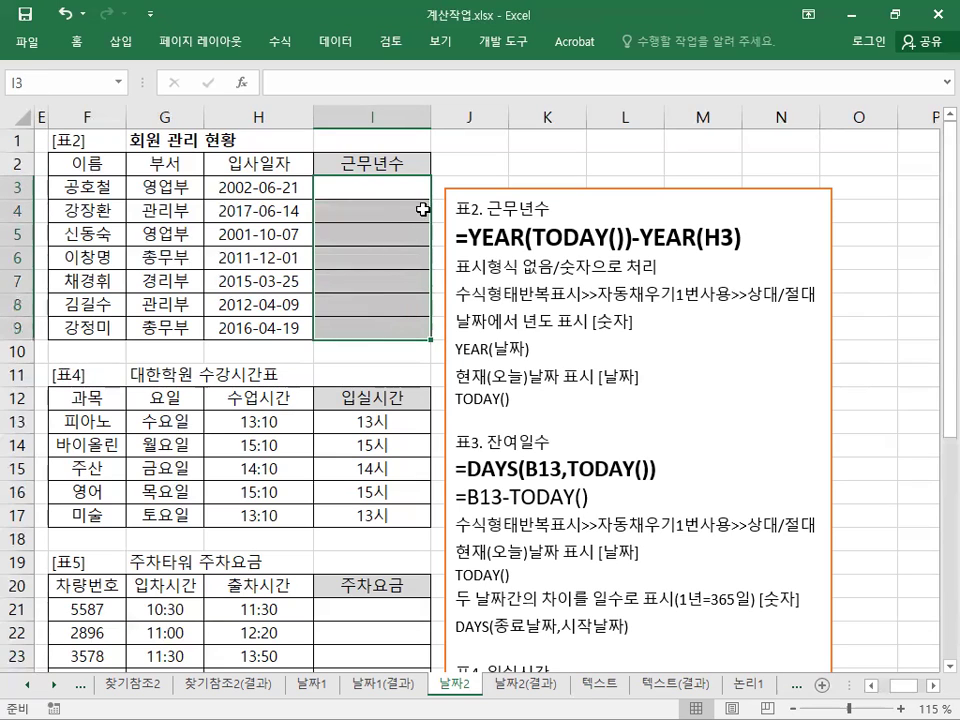
{"action": "left_click_drag", "start_coordinate": [421, 180], "coordinate": [416, 330]}
{"action": "left_click_drag", "start_coordinate": [404, 190], "coordinate": [405, 325]}
Enter =YEAR(TODAY()) in I3 of the 근무년수 column and fill it down through I9.
{"action": "left_click", "coordinate": [407, 187]}
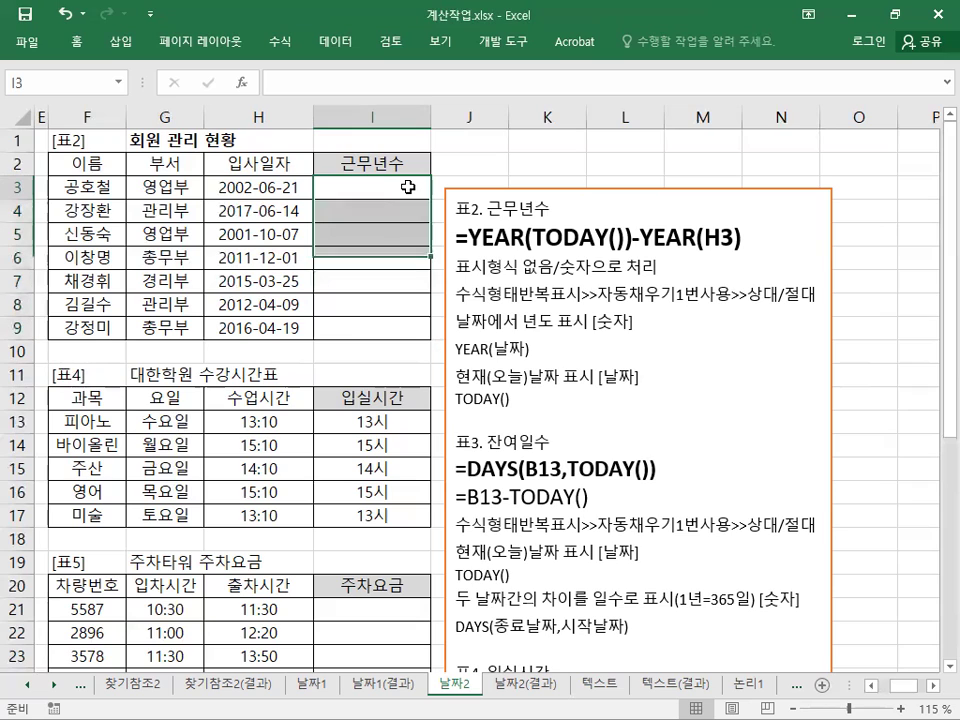
{"action": "type", "text": "="}
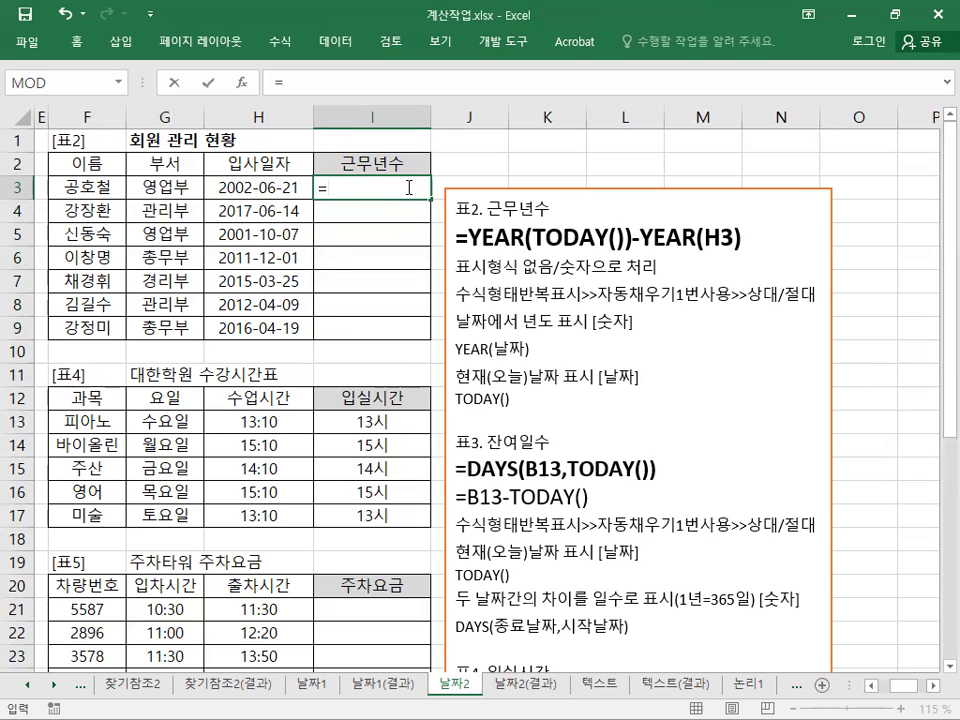
{"action": "type", "text": "TODA"}
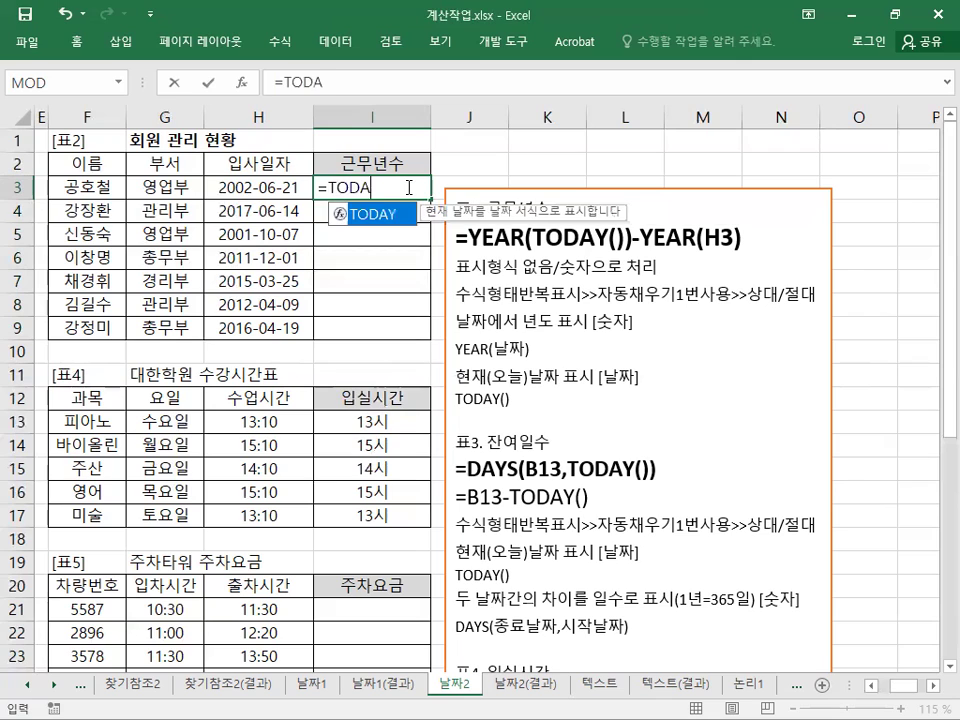
{"action": "type", "text": "Y()"}
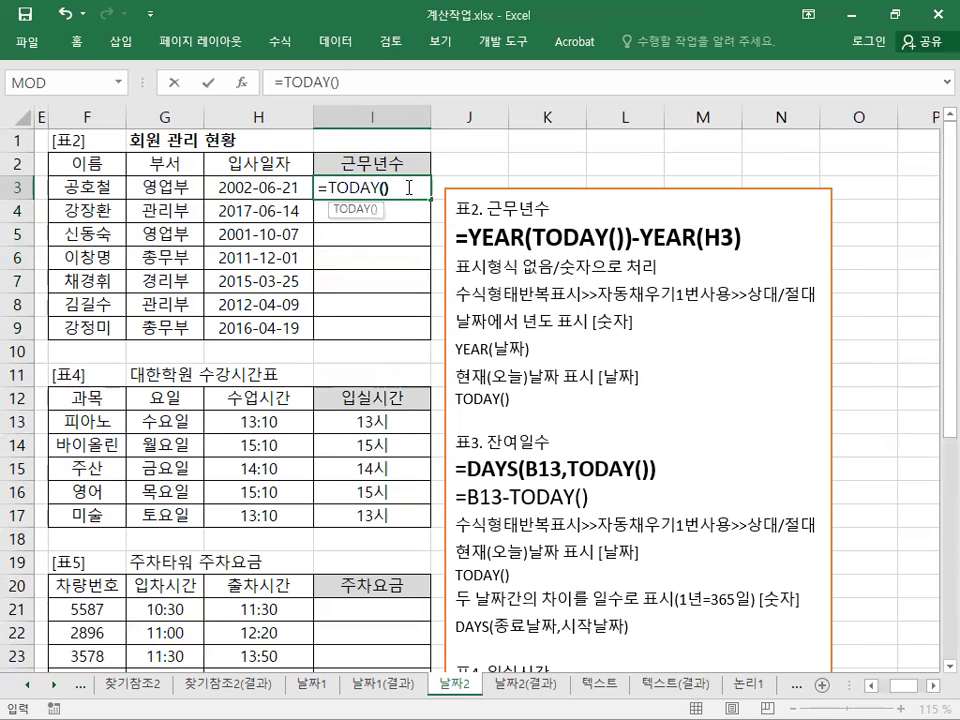
{"action": "left_click", "coordinate": [337, 192]}
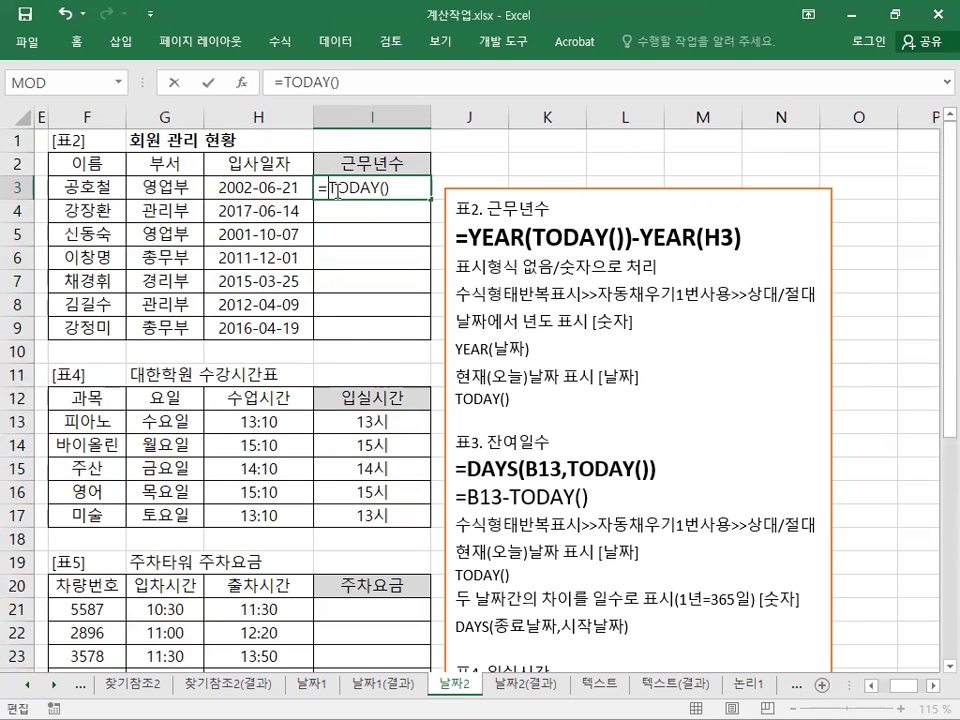
{"action": "type", "text": "YEAR(TODAY("}
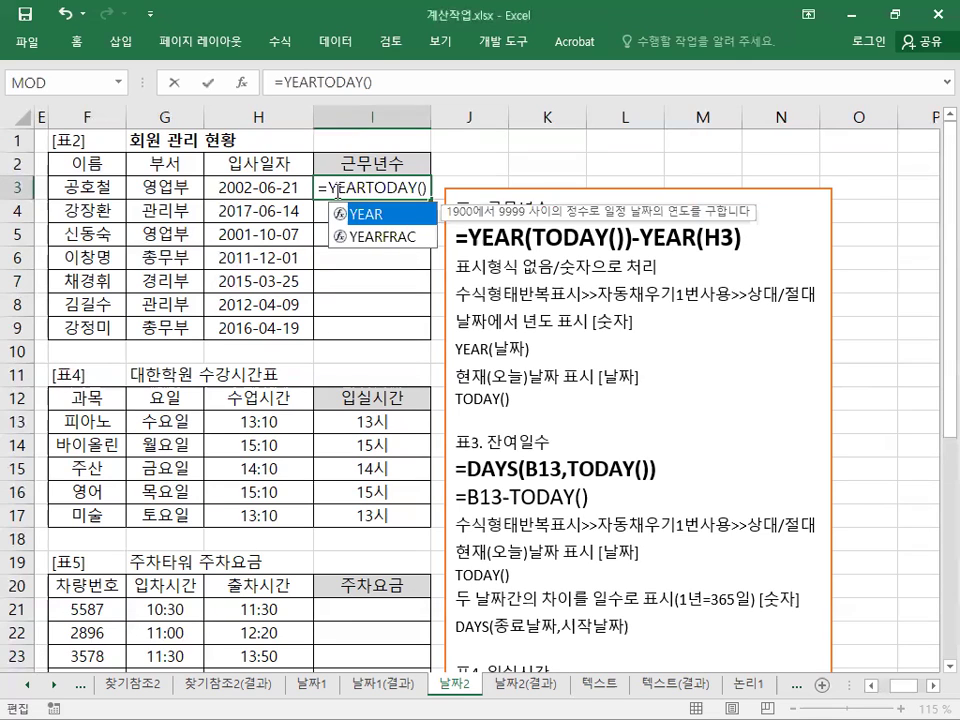
{"action": "type", "text": ")"}
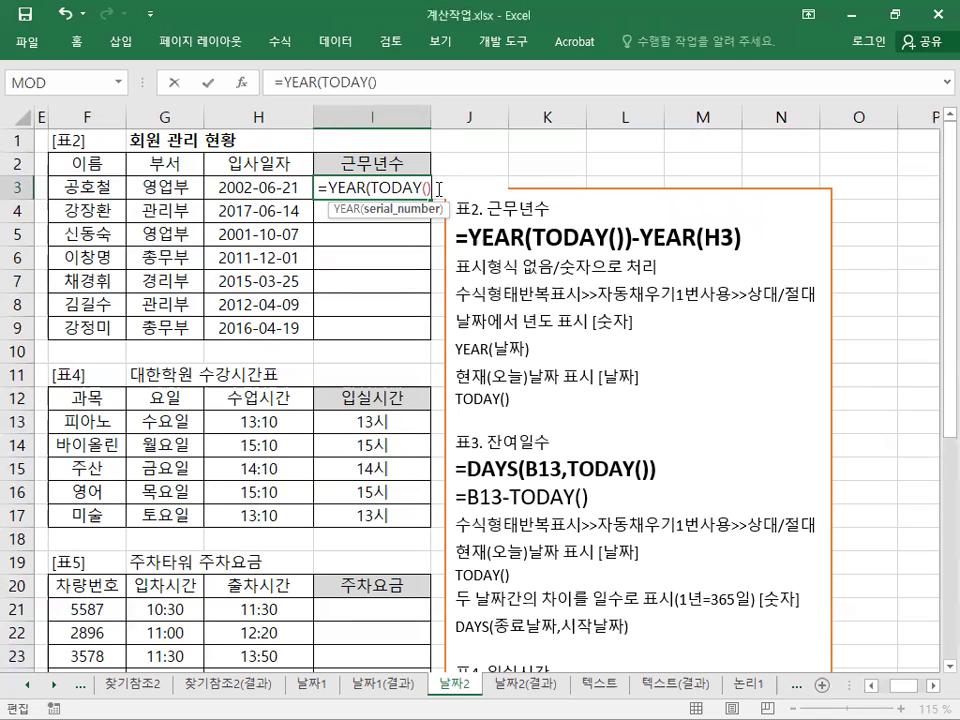
{"action": "key", "text": "ctrl+Return"}
{"action": "left_click", "coordinate": [396, 187]}
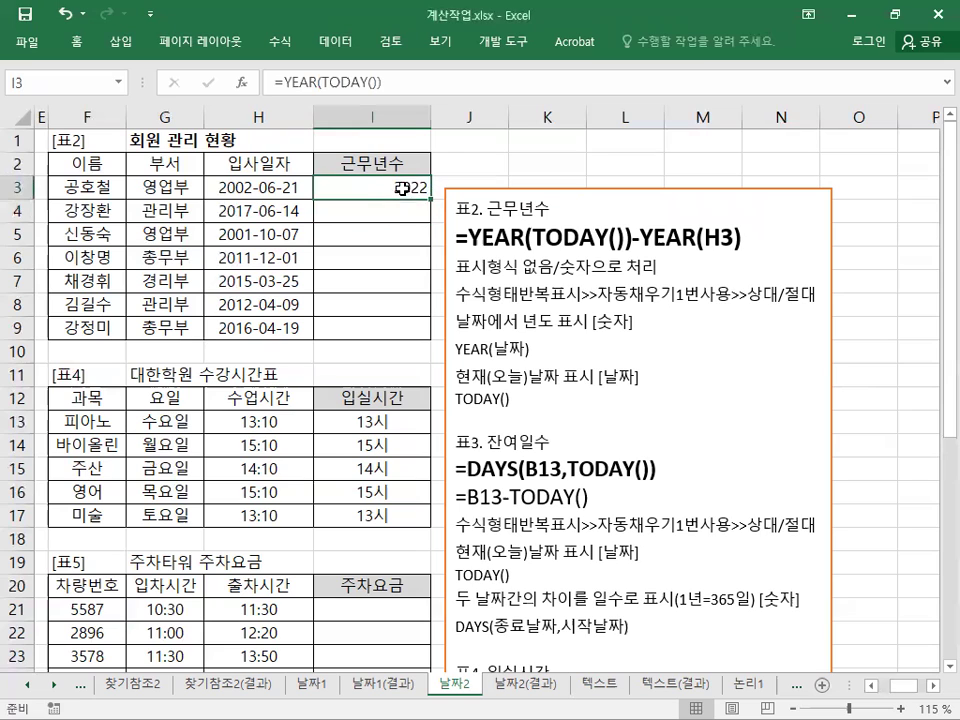
{"action": "left_click_drag", "start_coordinate": [433, 199], "coordinate": [433, 338]}
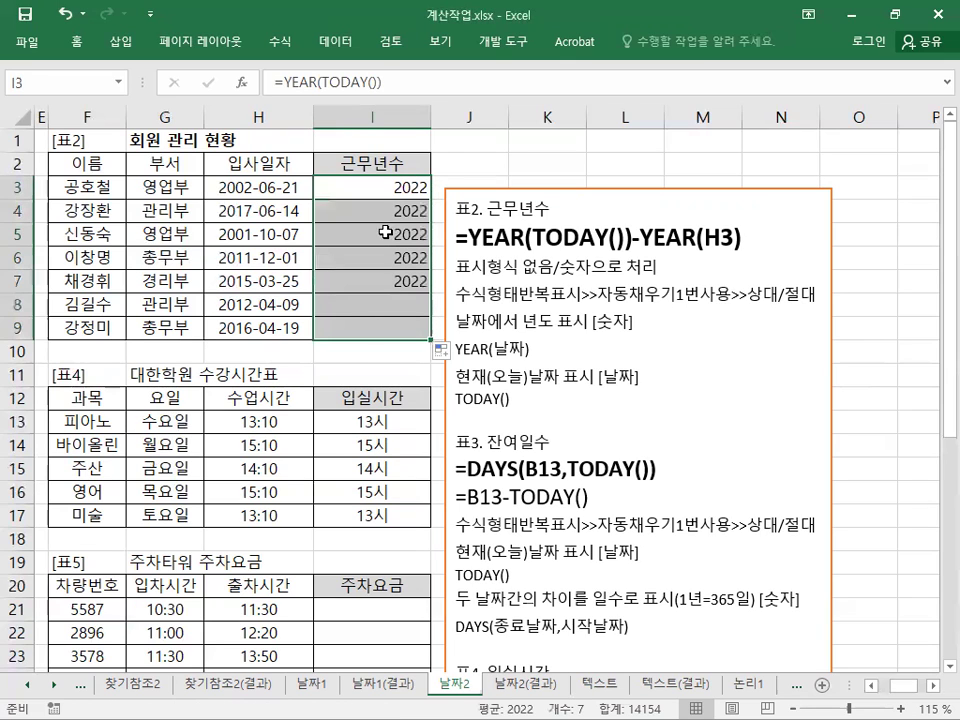
Extend the I3 formula to =YEAR(TODAY())-YEAR(H3) and fill it down through I9.
{"action": "left_click", "coordinate": [396, 182]}
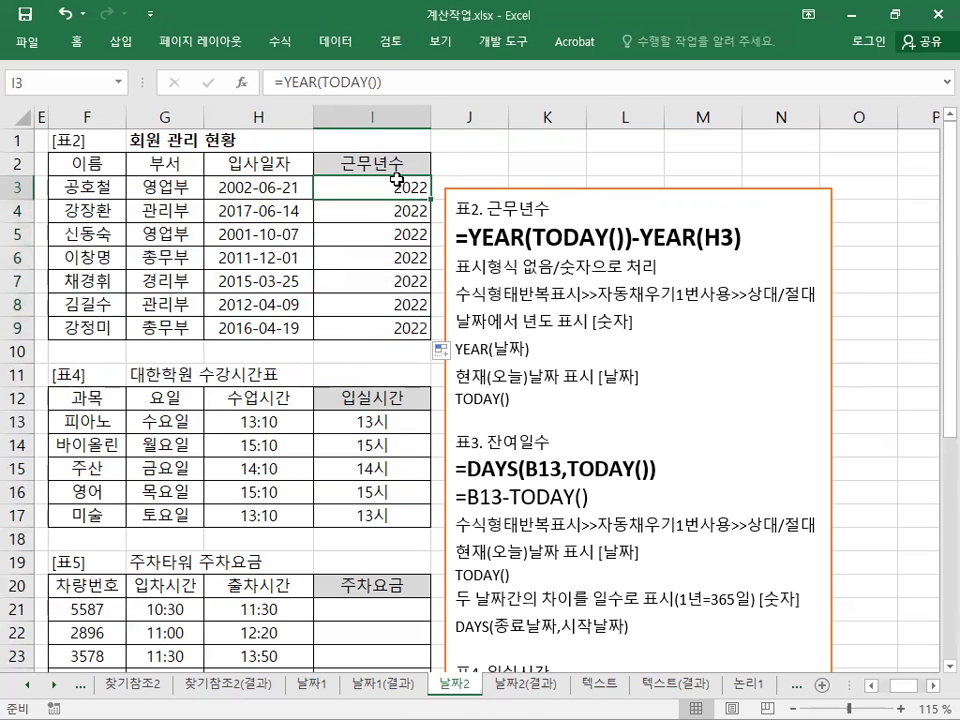
{"action": "double_click", "coordinate": [396, 182]}
{"action": "type", "text": "-"}
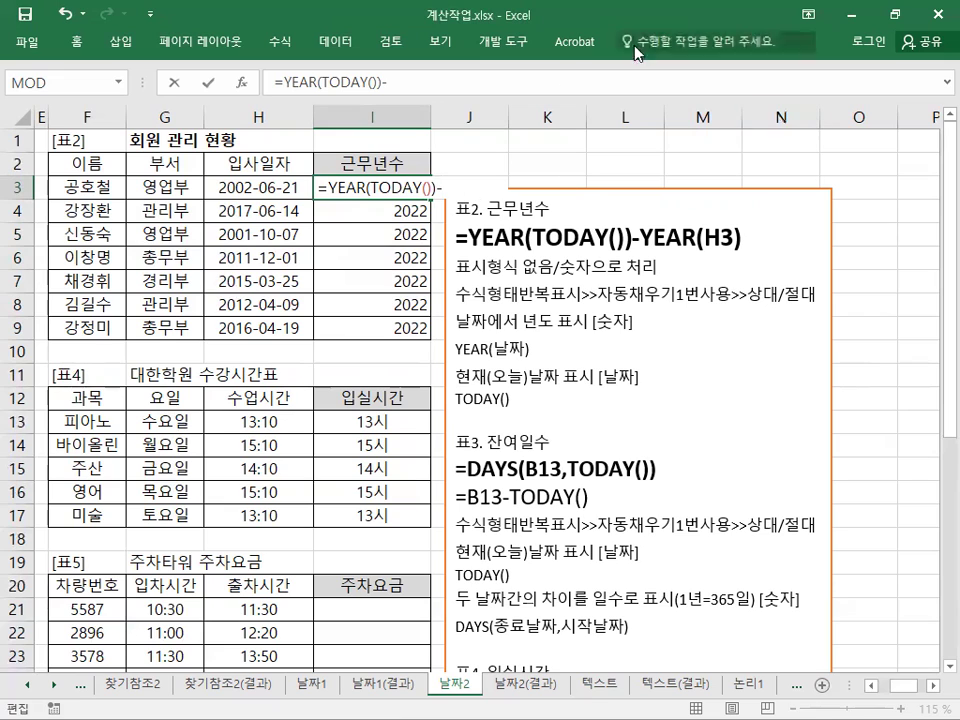
{"action": "left_click", "coordinate": [265, 187]}
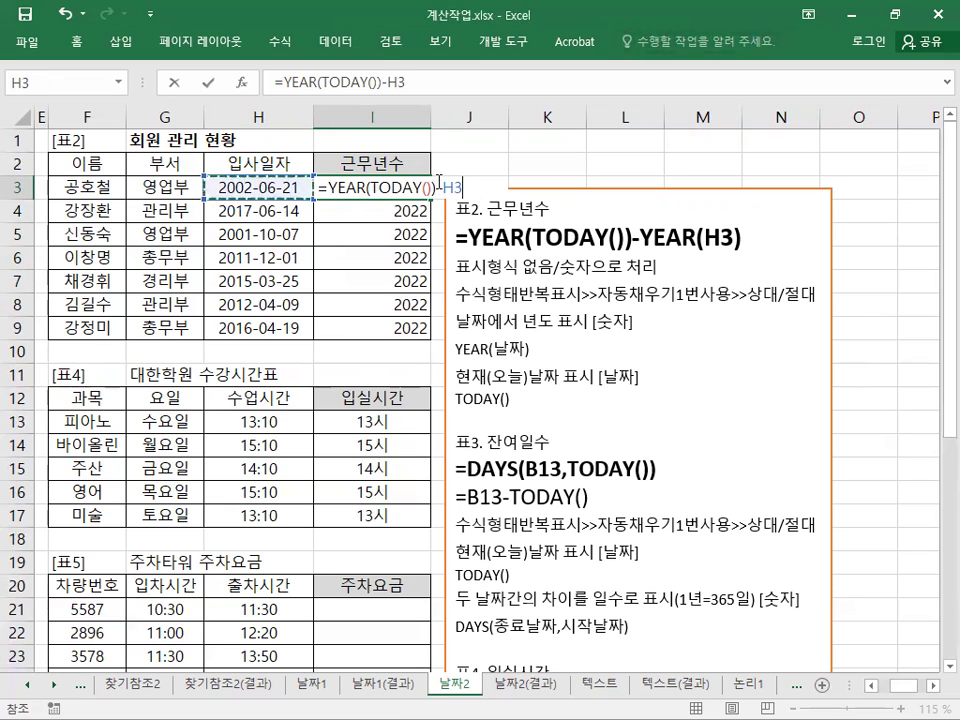
{"action": "left_click", "coordinate": [440, 187]}
{"action": "type", "text": "YEAR"}
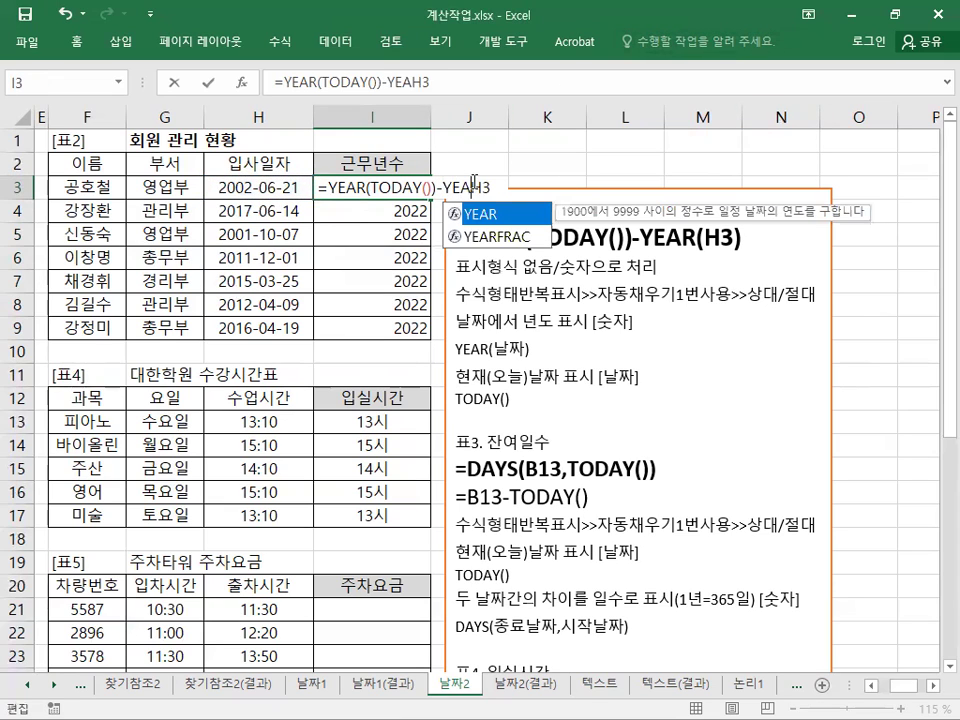
{"action": "type", "text": "(H3"}
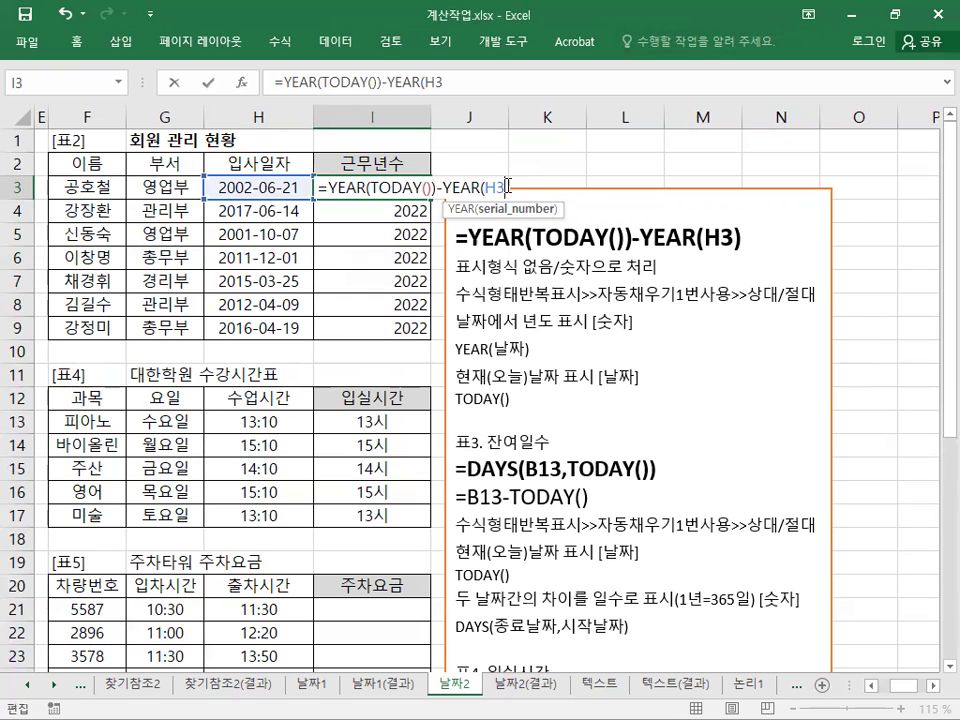
{"action": "type", "text": ")"}
{"action": "key", "text": "Return"}
{"action": "key", "text": "Up"}
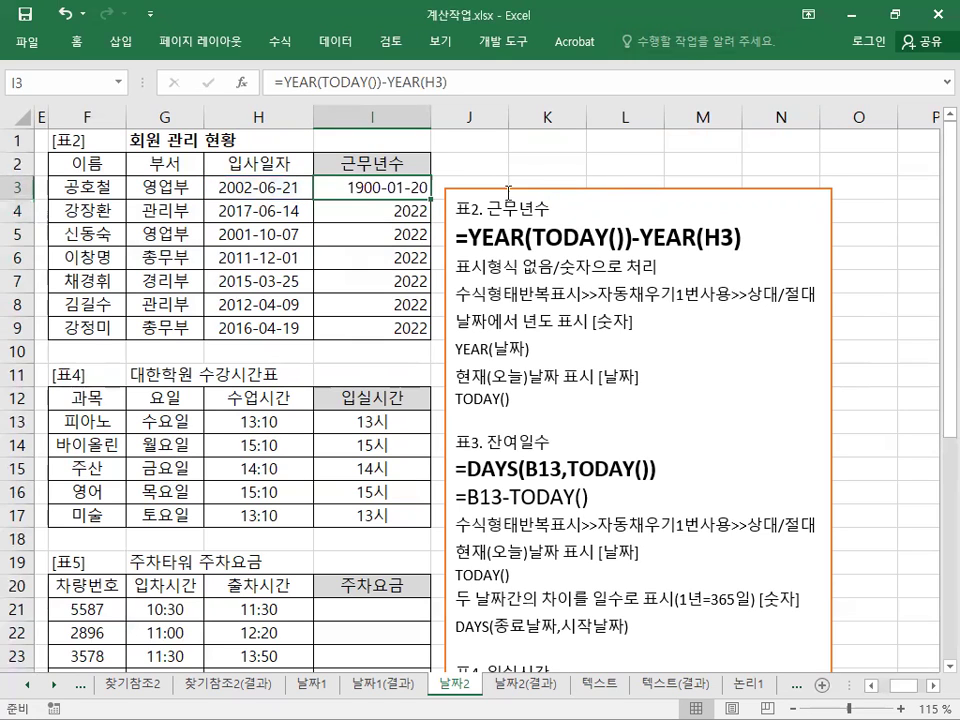
{"action": "left_click_drag", "start_coordinate": [433, 198], "coordinate": [436, 340]}
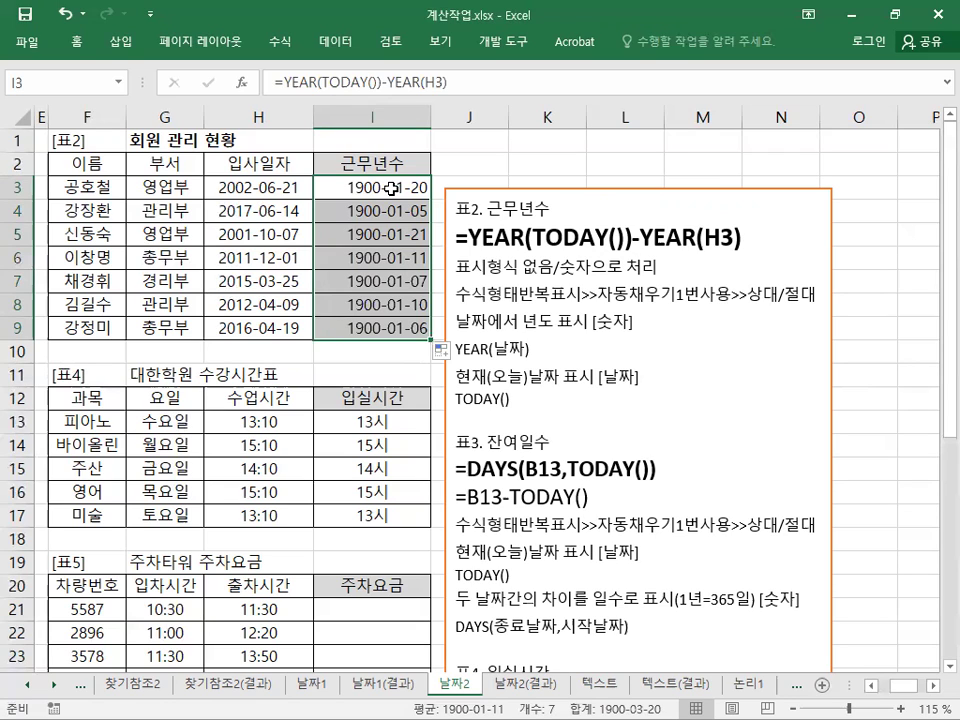
Apply the General (일반) number format to the 근무년수 cells I3:I9.
{"action": "left_click", "coordinate": [80, 45]}
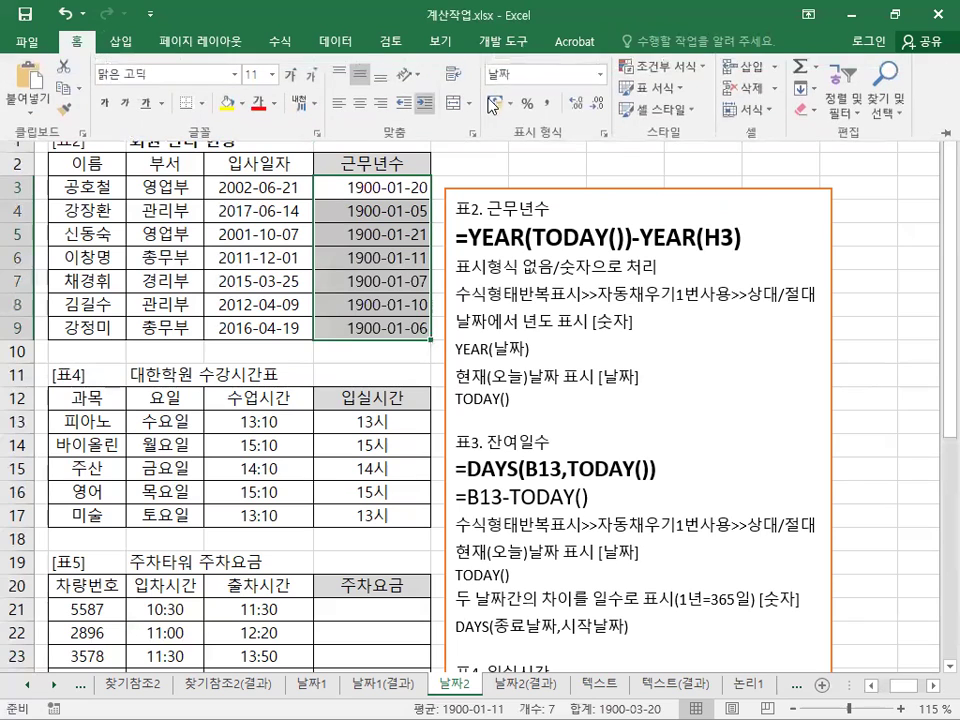
{"action": "left_click", "coordinate": [600, 82]}
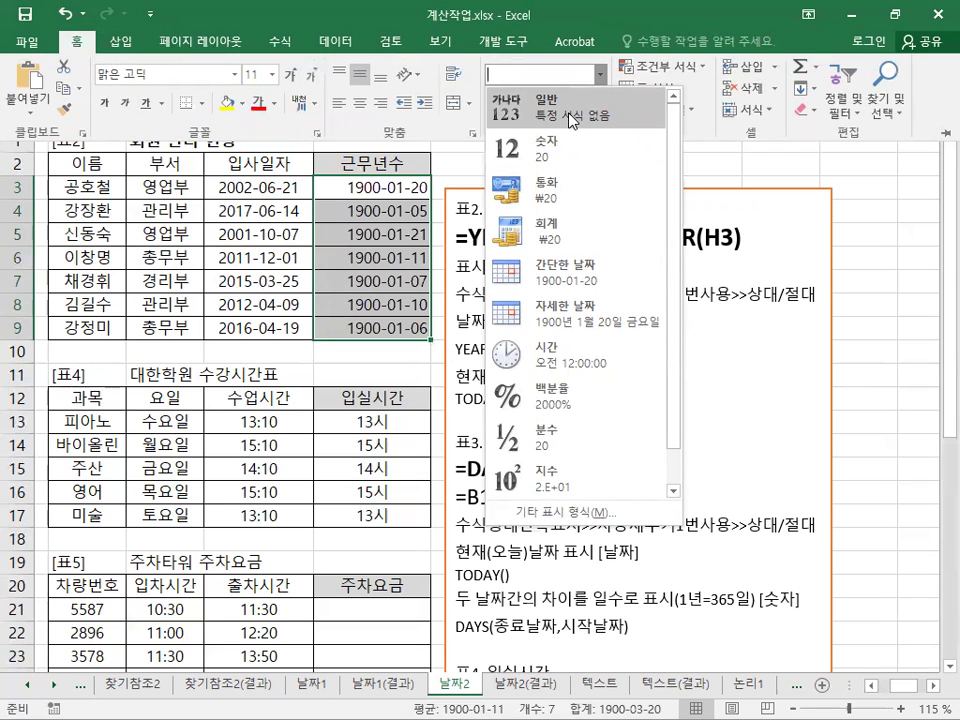
{"action": "left_click", "coordinate": [572, 120]}
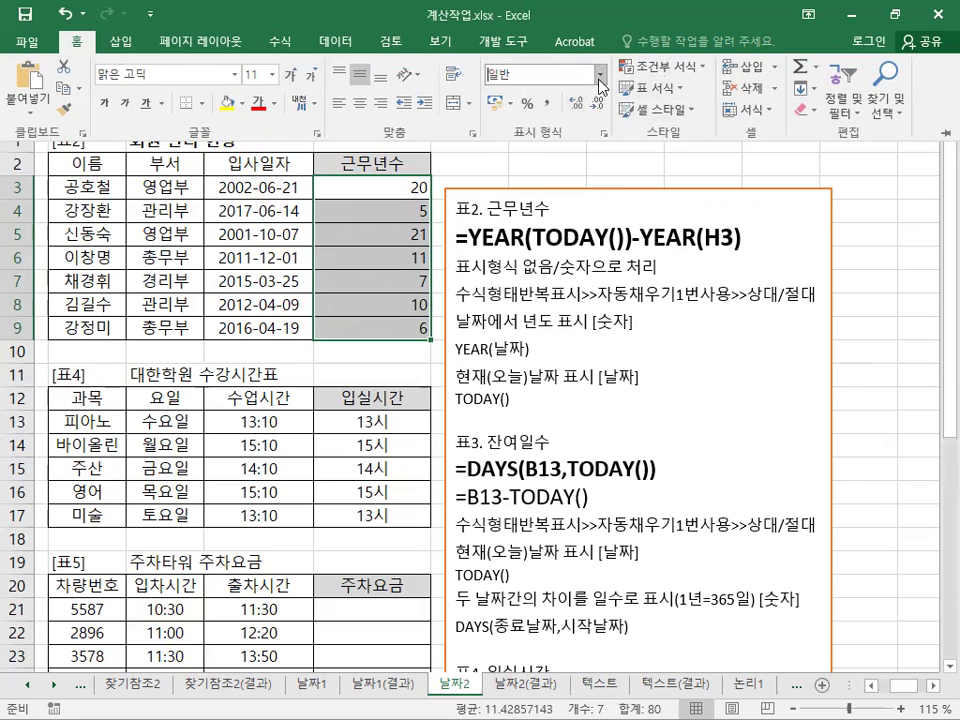
{"action": "left_click", "coordinate": [600, 86]}
{"action": "left_click", "coordinate": [587, 124]}
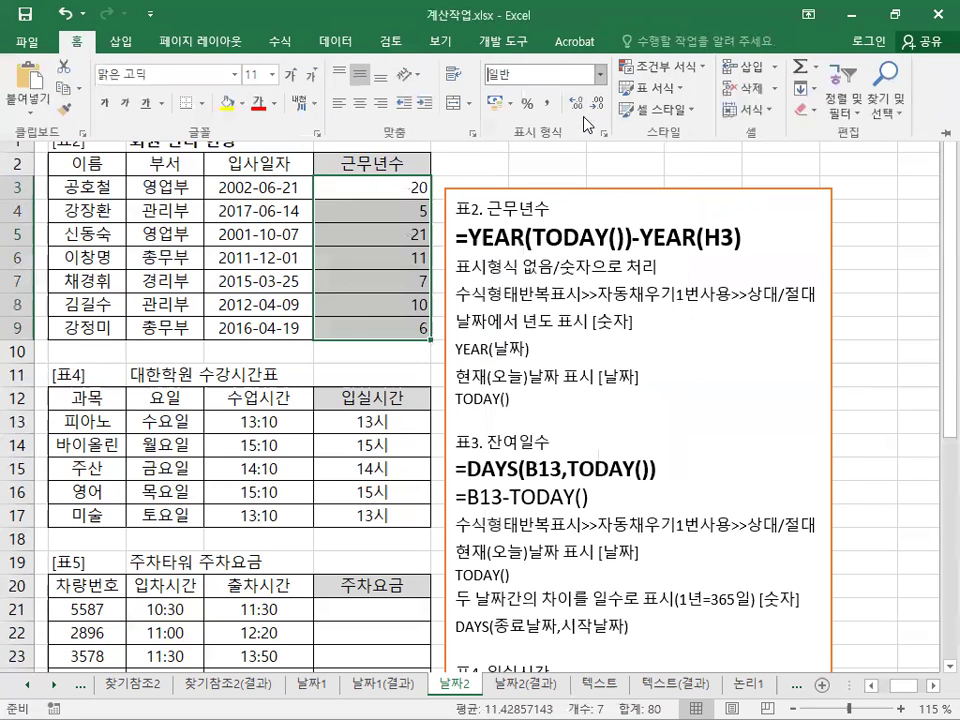
{"action": "left_click", "coordinate": [378, 189]}
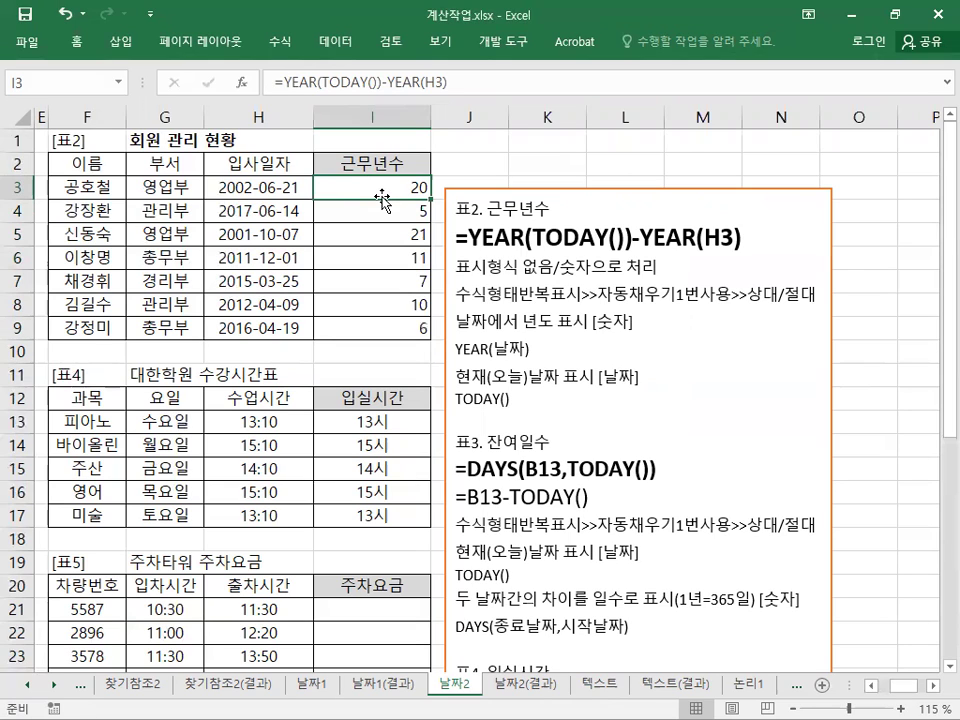
Restore the workbook window to a smaller floating size, view the 텍스트 sheet and return to 날짜2.
{"action": "left_click", "coordinate": [893, 14]}
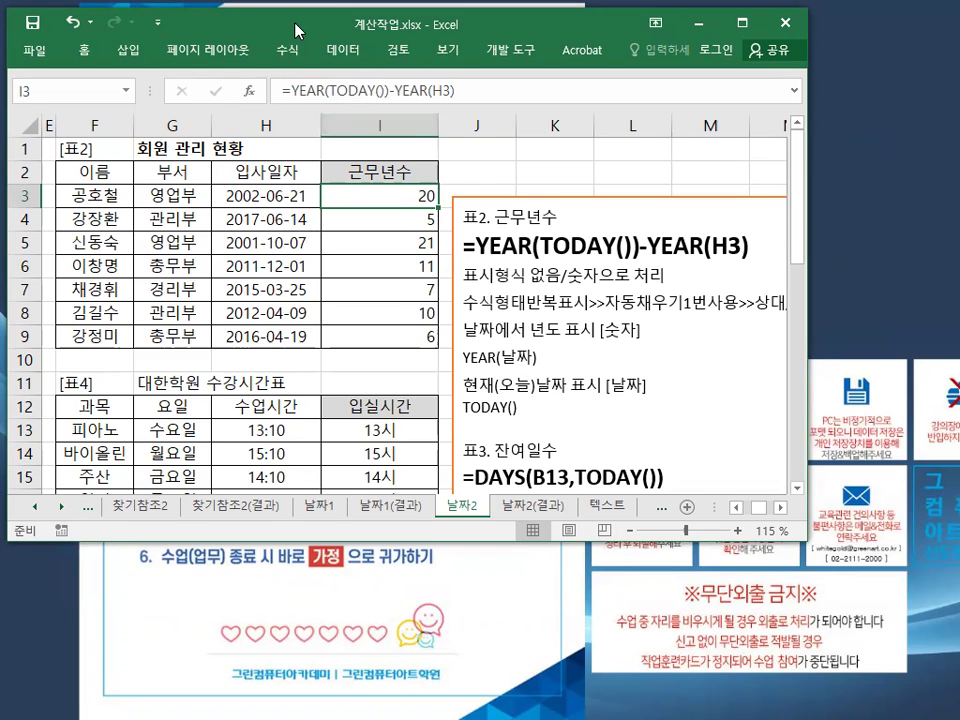
{"action": "left_click_drag", "start_coordinate": [298, 30], "coordinate": [304, 32]}
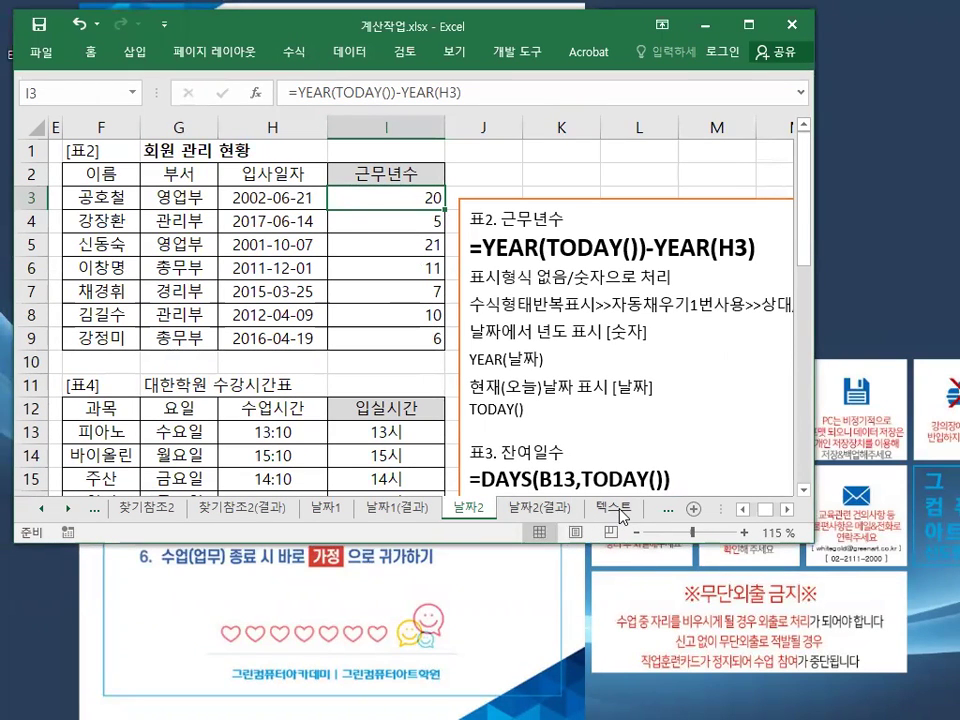
{"action": "left_click", "coordinate": [605, 503]}
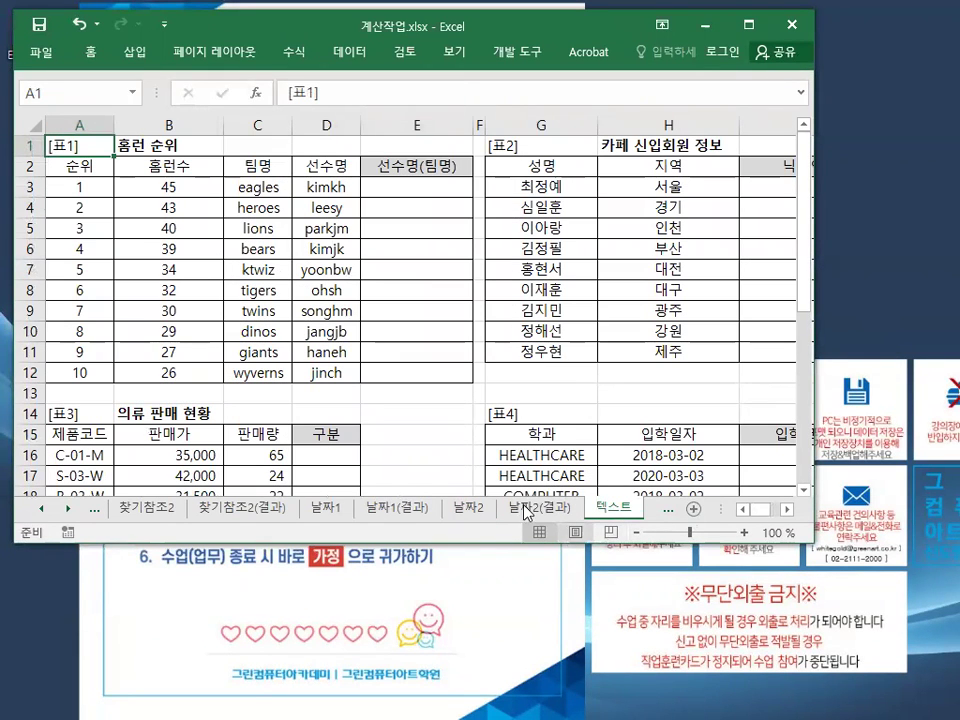
{"action": "key", "text": "alt+Tab"}
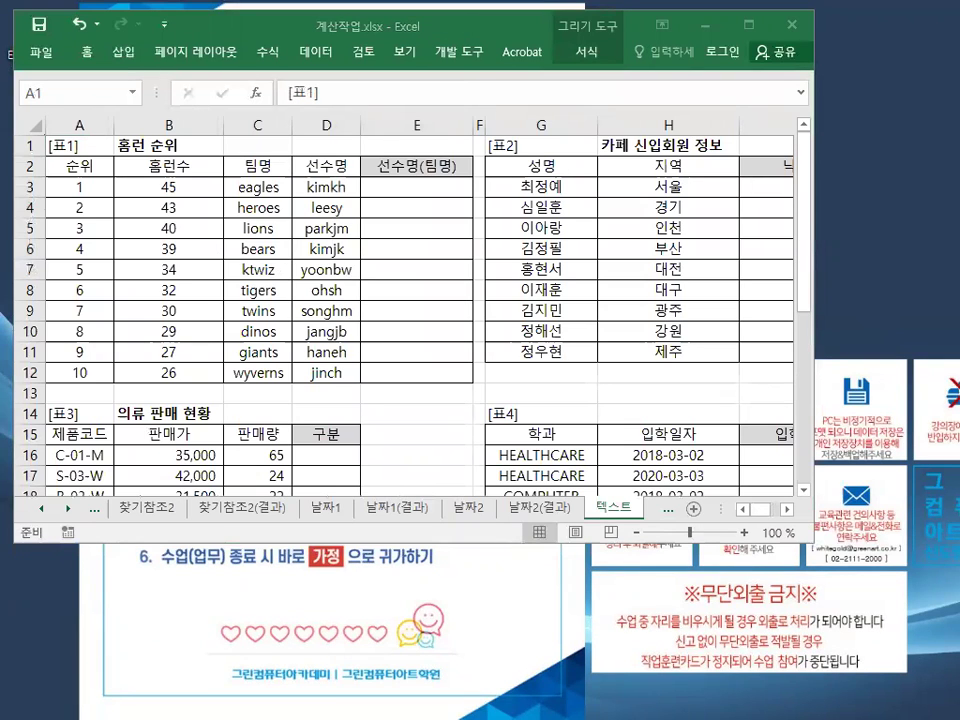
{"action": "key", "text": "alt+Tab"}
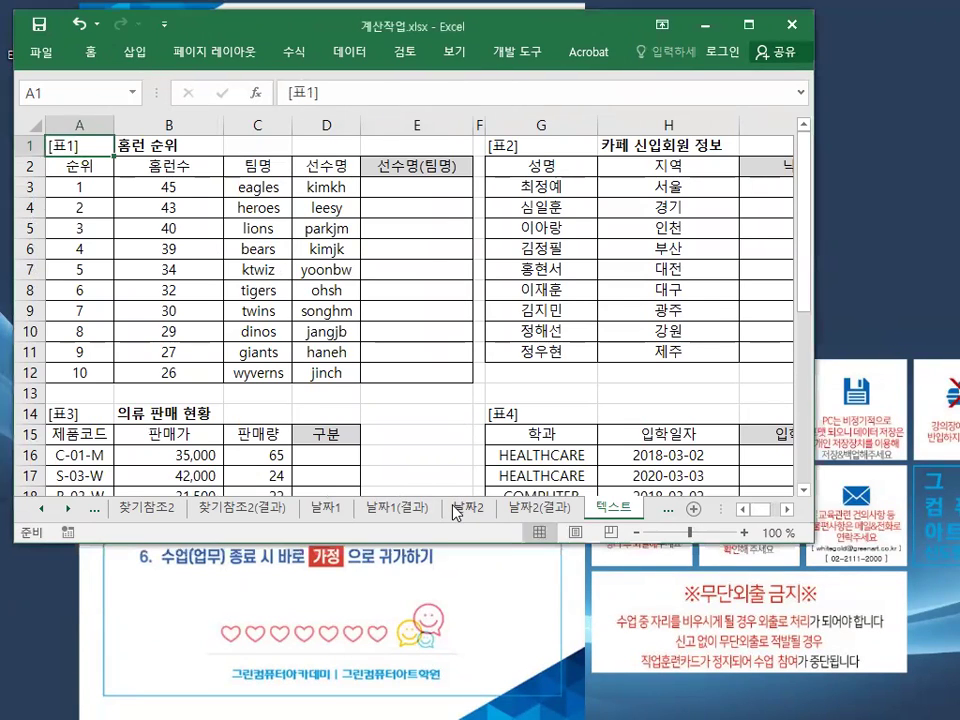
{"action": "left_click", "coordinate": [455, 512]}
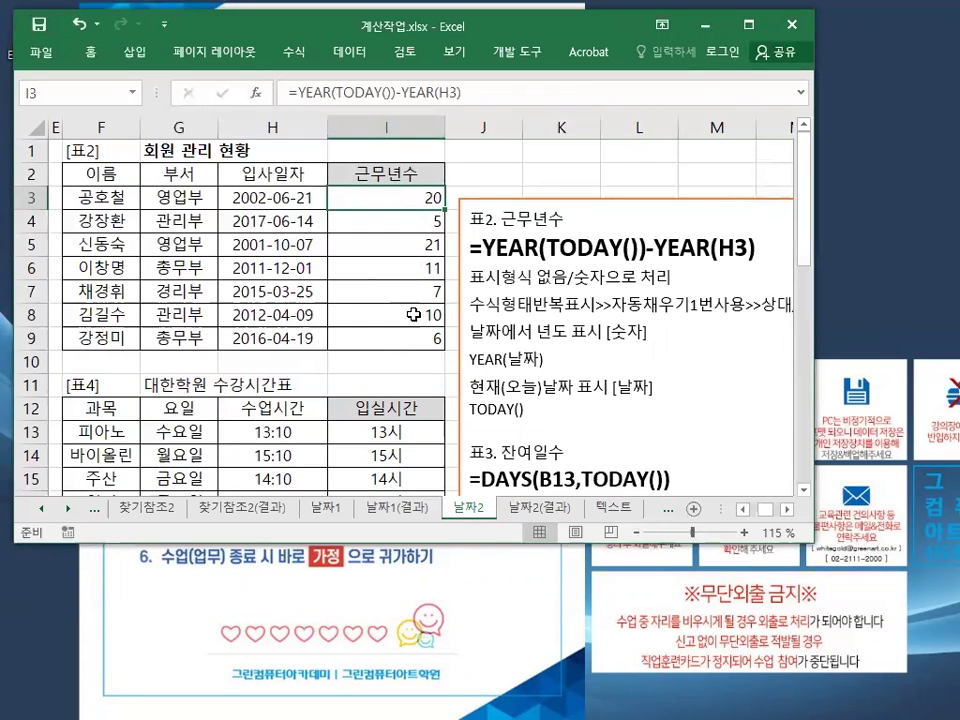
Move the formula notes text box over tables 2 and 4 so it starts in column F at about row 2.
{"action": "left_click", "coordinate": [517, 220]}
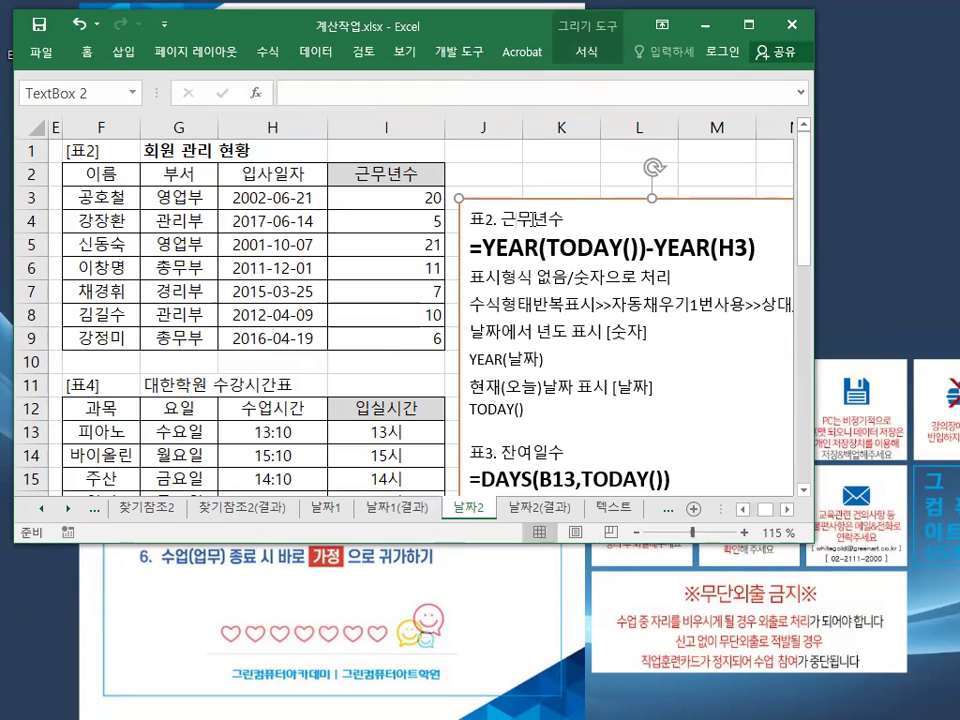
{"action": "left_click_drag", "start_coordinate": [520, 198], "coordinate": [126, 173]}
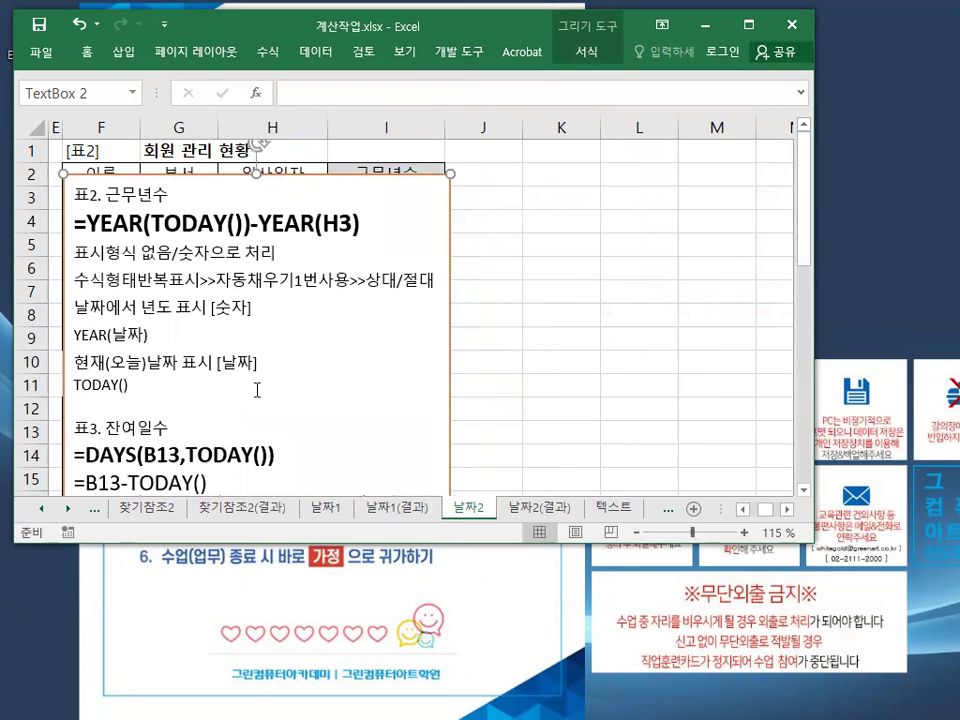
Open the 통계2 sheet and examine the 표1. 결승 notes on the IF and RANK.EQ formula.
{"action": "left_click", "coordinate": [40, 508]}
{"action": "left_click", "coordinate": [38, 510]}
{"action": "left_click", "coordinate": [38, 510]}
{"action": "left_click", "coordinate": [381, 508]}
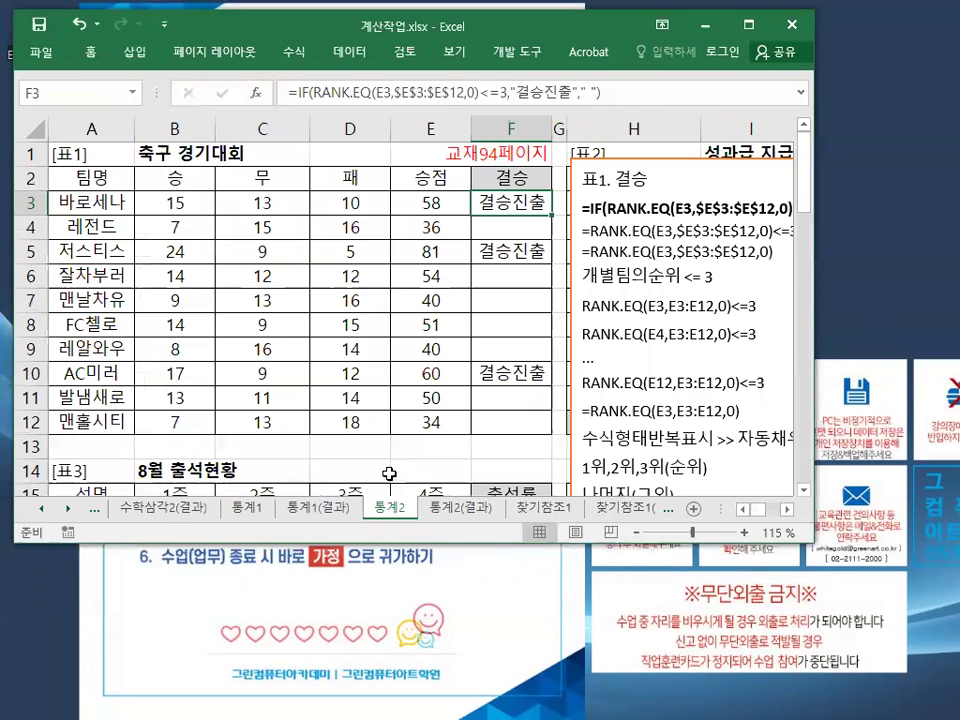
{"action": "left_click", "coordinate": [788, 510]}
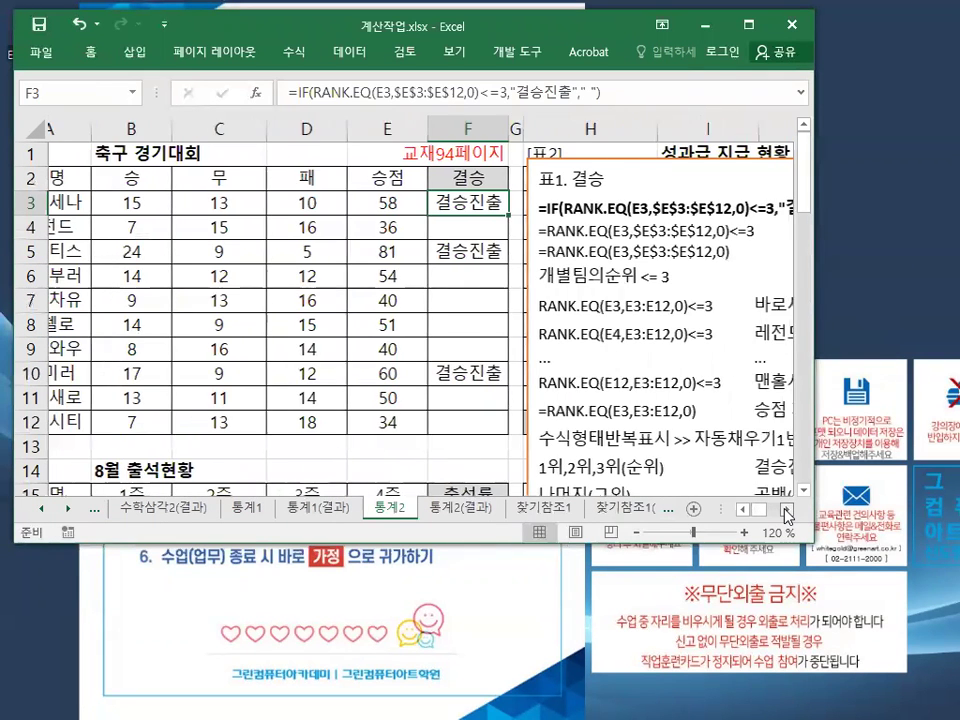
{"action": "left_click", "coordinate": [788, 510]}
{"action": "left_click", "coordinate": [788, 510]}
{"action": "left_click", "coordinate": [788, 510]}
{"action": "left_click", "coordinate": [788, 510]}
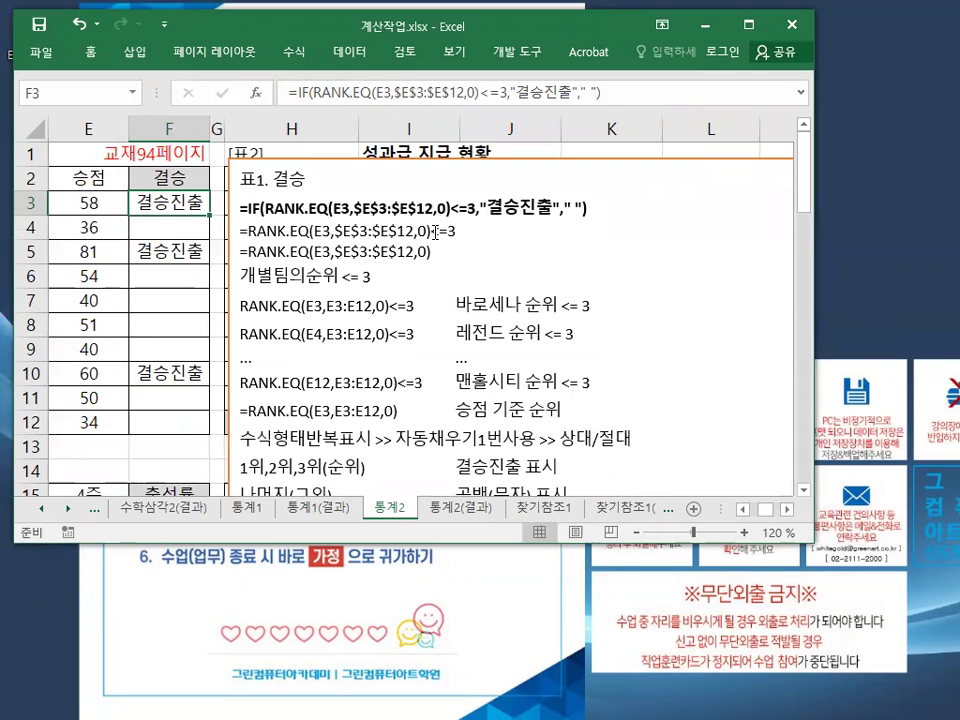
Enlarge the font of the IF and RANK.EQ formula lines at the beginning of the 표1. 결승 notes.
{"action": "left_click_drag", "start_coordinate": [432, 252], "coordinate": [240, 208]}
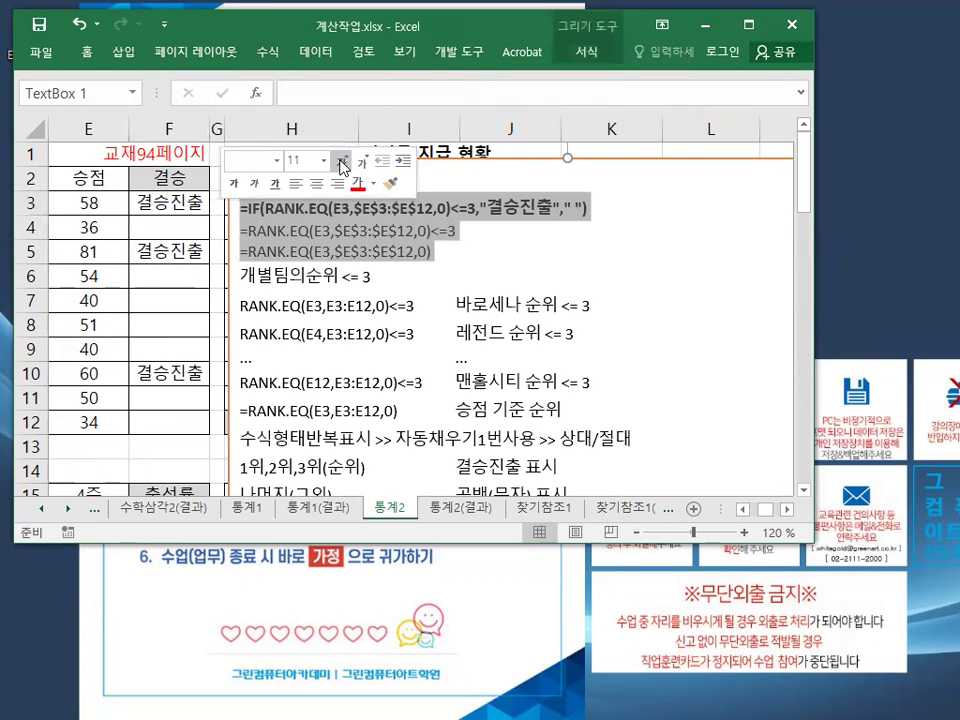
{"action": "left_click", "coordinate": [342, 162]}
{"action": "left_click", "coordinate": [342, 162]}
{"action": "left_click", "coordinate": [437, 280]}
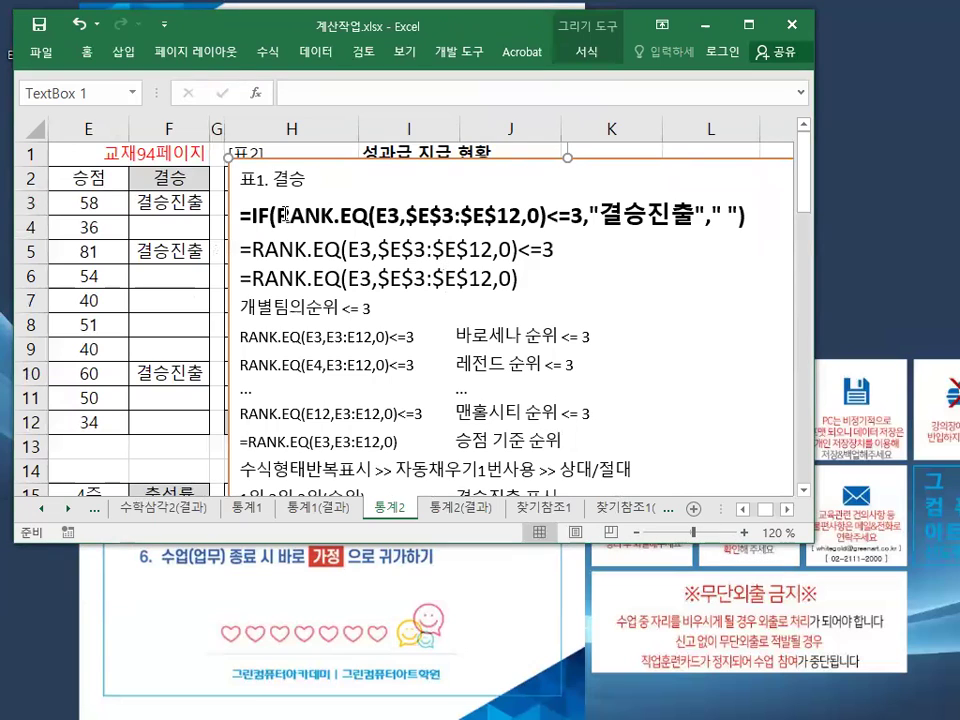
{"action": "left_click_drag", "start_coordinate": [285, 214], "coordinate": [531, 215]}
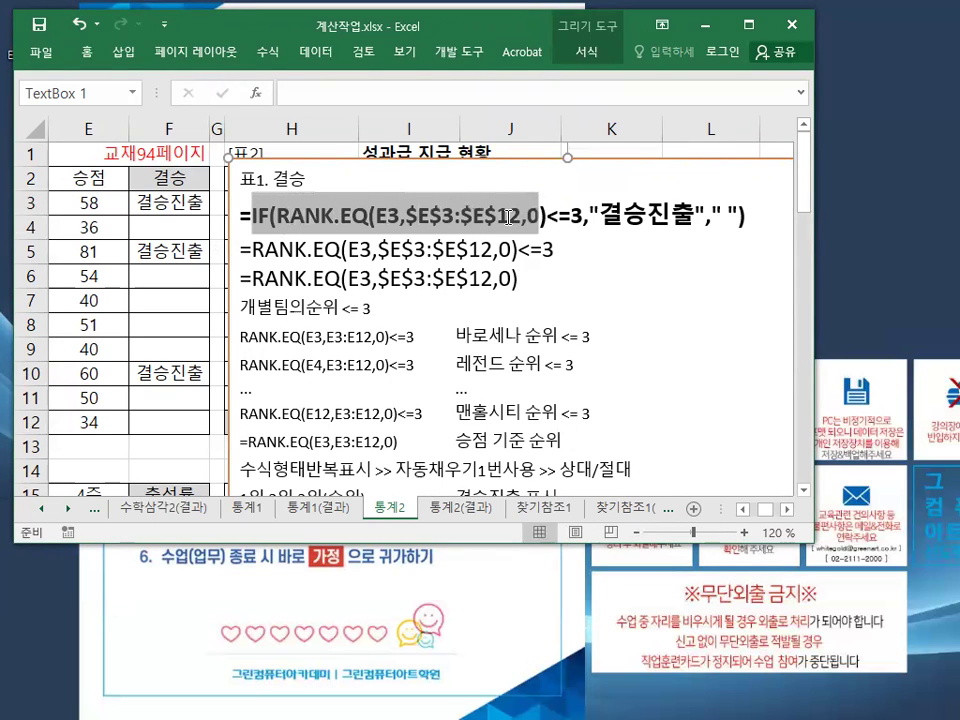
{"action": "left_click", "coordinate": [508, 217]}
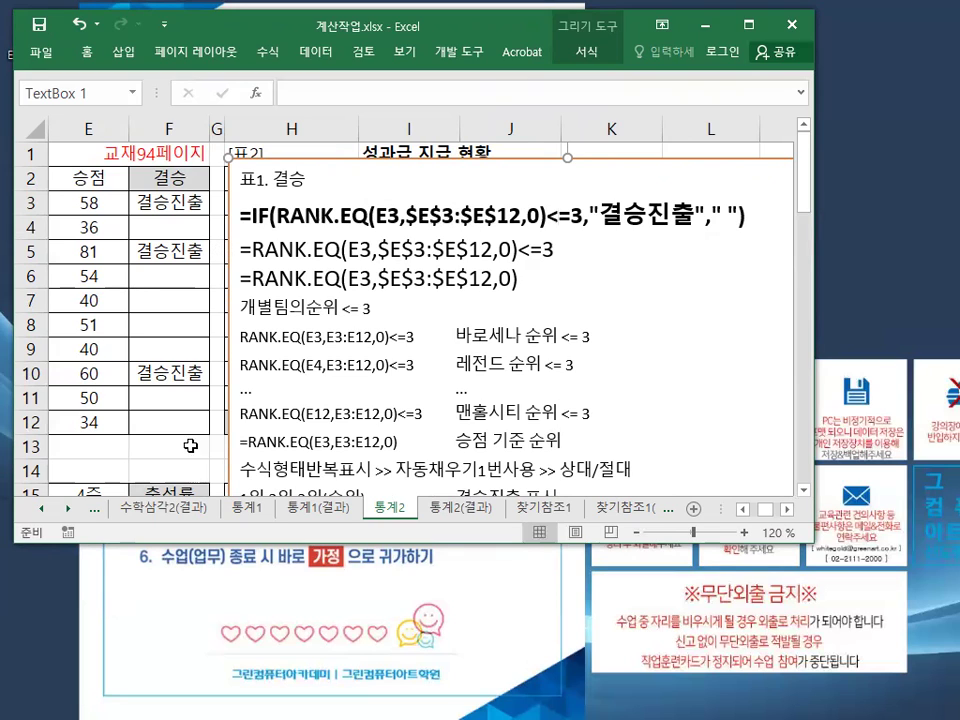
Return to the 날짜2 sheet, bring column A back into view and maximize the workbook window.
{"action": "left_click", "coordinate": [68, 508]}
{"action": "left_click", "coordinate": [68, 508]}
{"action": "left_click", "coordinate": [68, 508]}
{"action": "left_click", "coordinate": [318, 509]}
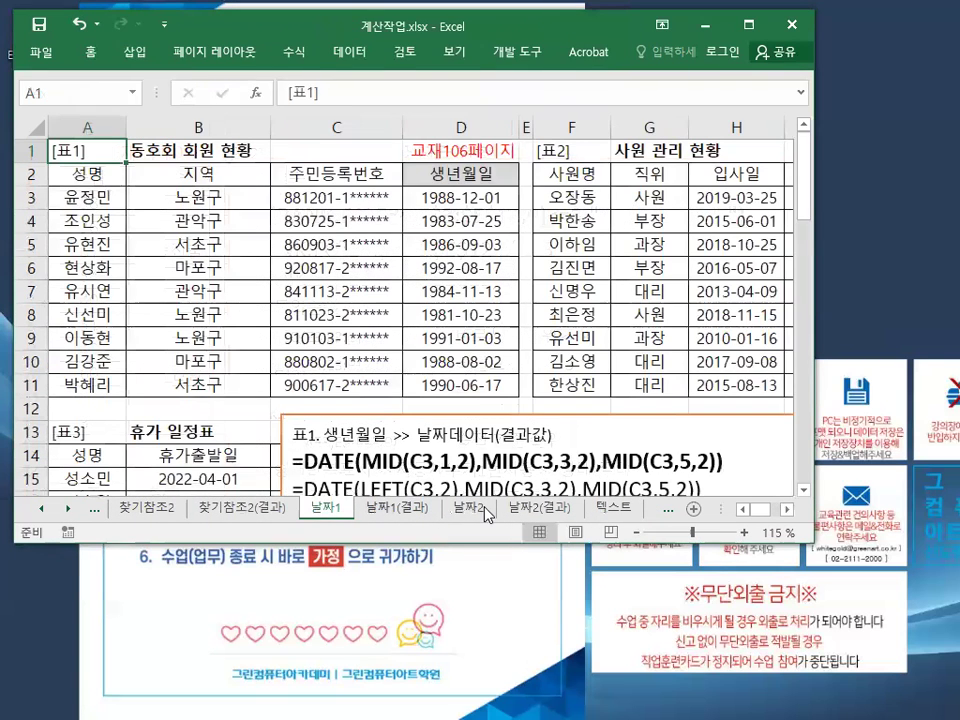
{"action": "left_click", "coordinate": [468, 508]}
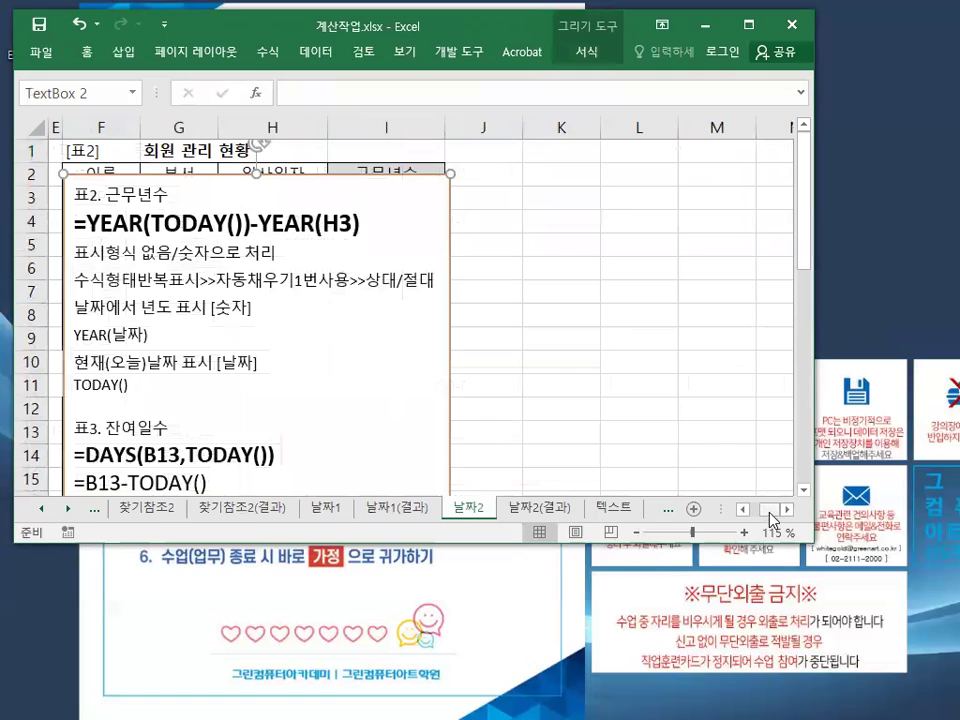
{"action": "left_click_drag", "start_coordinate": [769, 512], "coordinate": [742, 512]}
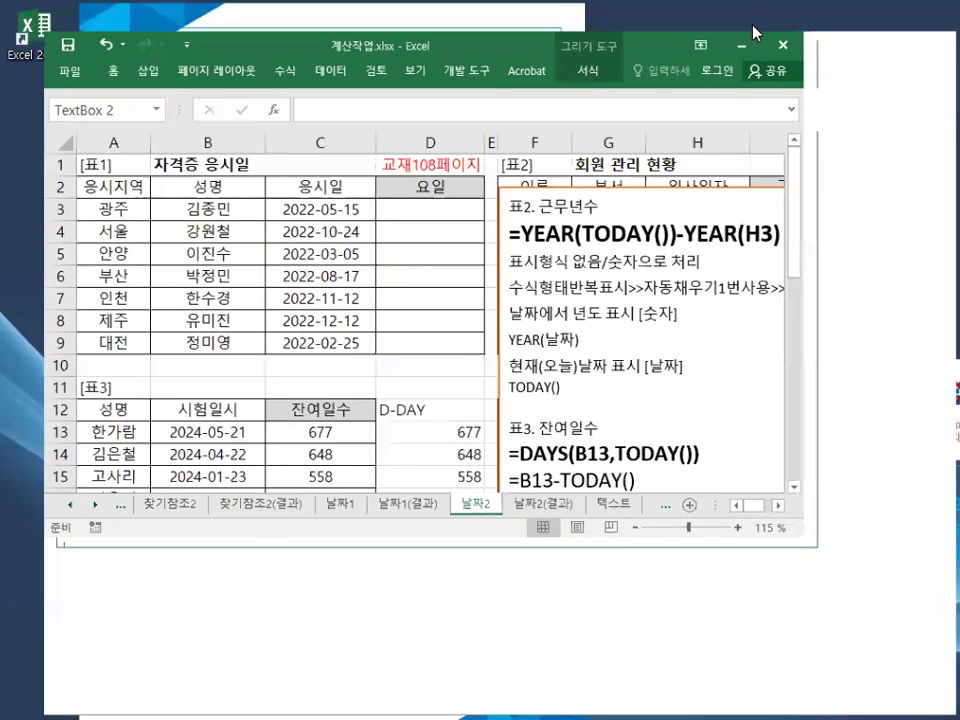
{"action": "double_click", "coordinate": [754, 33]}
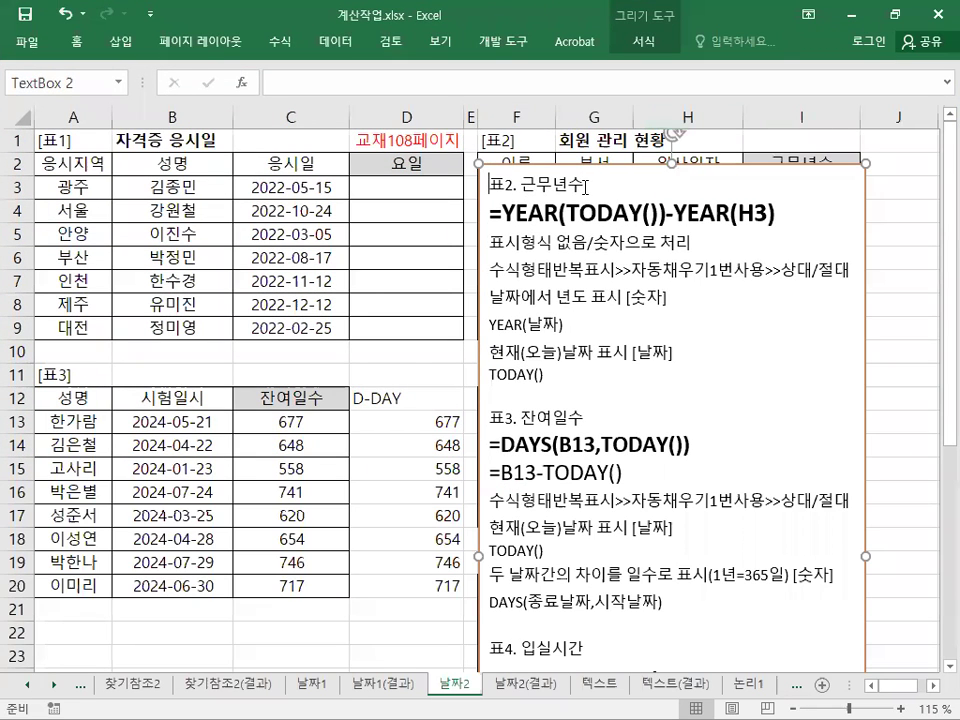
Insert an empty line above 표2. 근무년수 in the notes text box and paste the copied 표1. 요일 notes there.
{"action": "key", "text": "Return"}
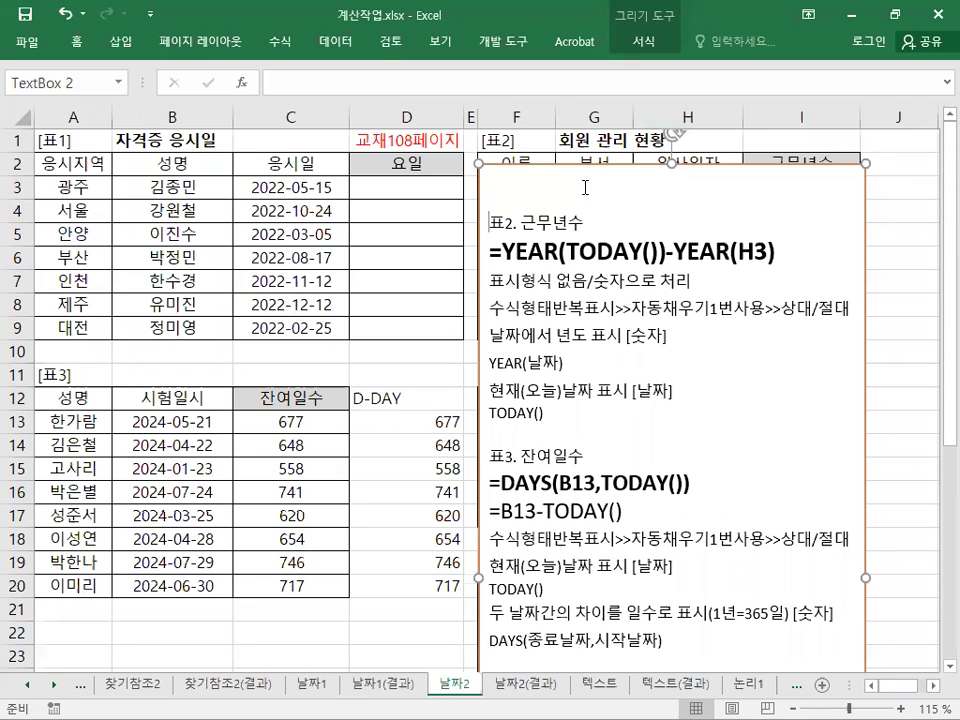
{"action": "left_click", "coordinate": [491, 178]}
{"action": "key", "text": "ctrl+v"}
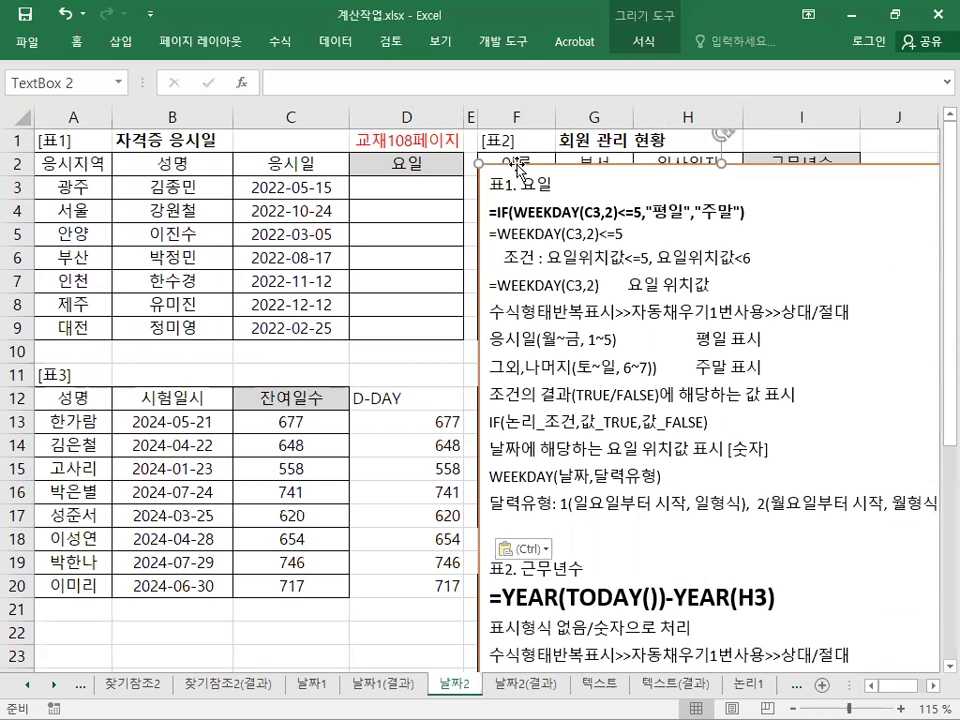
Move the notes text box below tables 1 and 2 so it starts at about row 12, reviewing the WEEKDAY explanation.
{"action": "left_click_drag", "start_coordinate": [519, 172], "coordinate": [334, 271]}
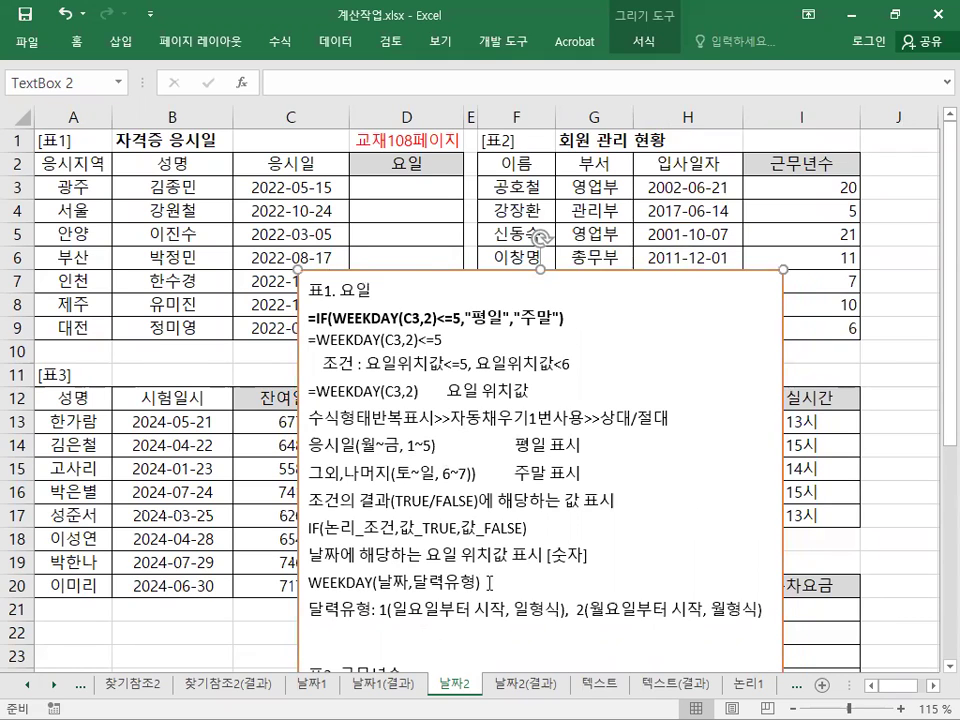
{"action": "left_click_drag", "start_coordinate": [772, 609], "coordinate": [290, 560]}
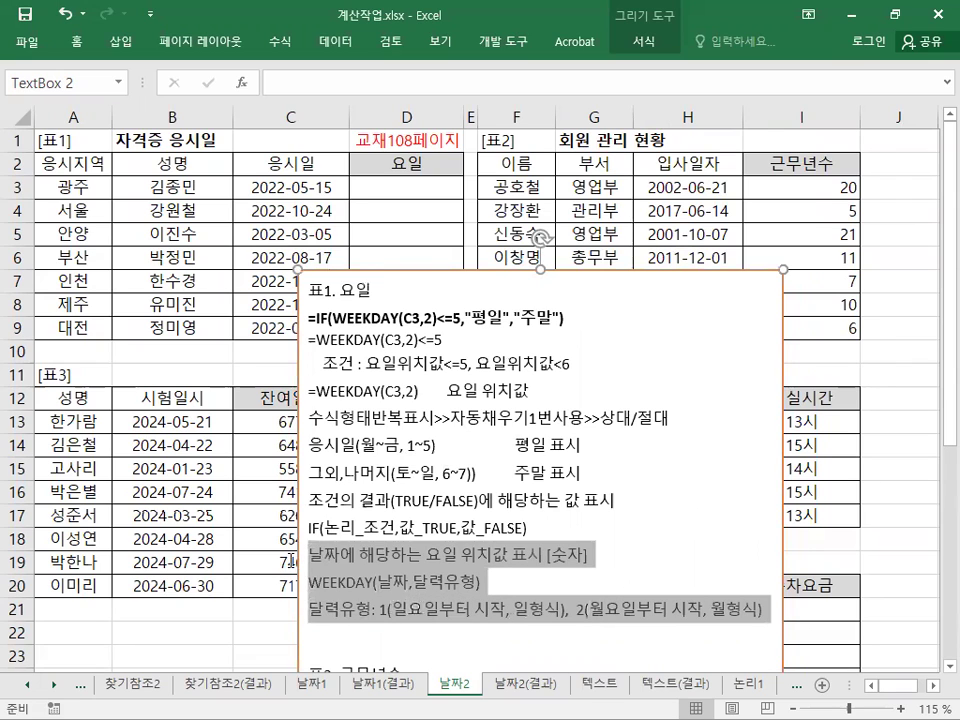
{"action": "left_click", "coordinate": [377, 608]}
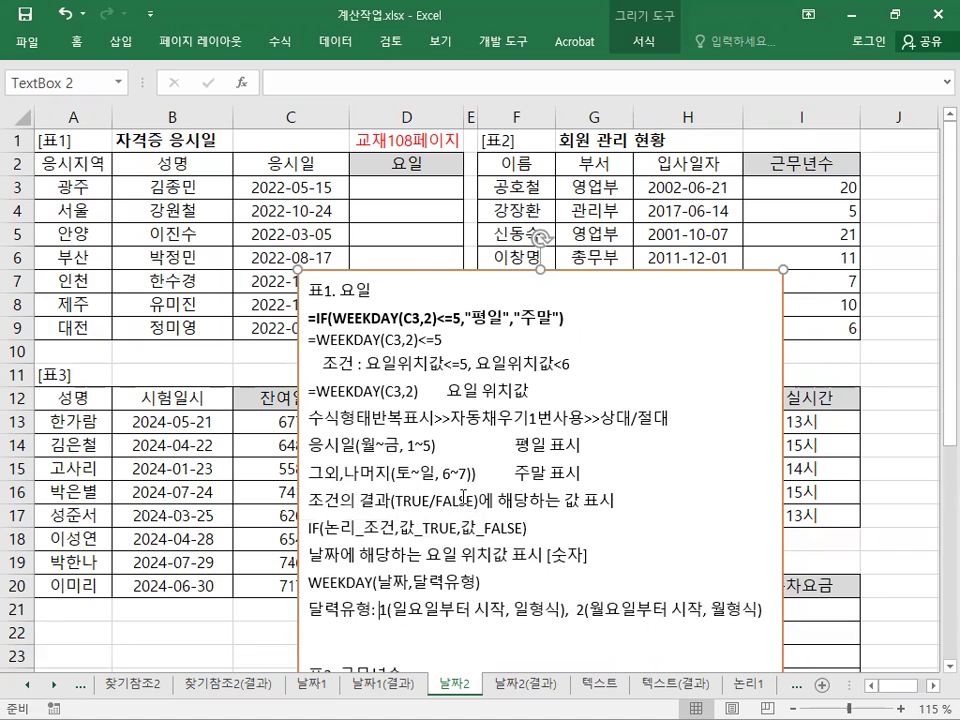
{"action": "left_click_drag", "start_coordinate": [465, 269], "coordinate": [472, 404]}
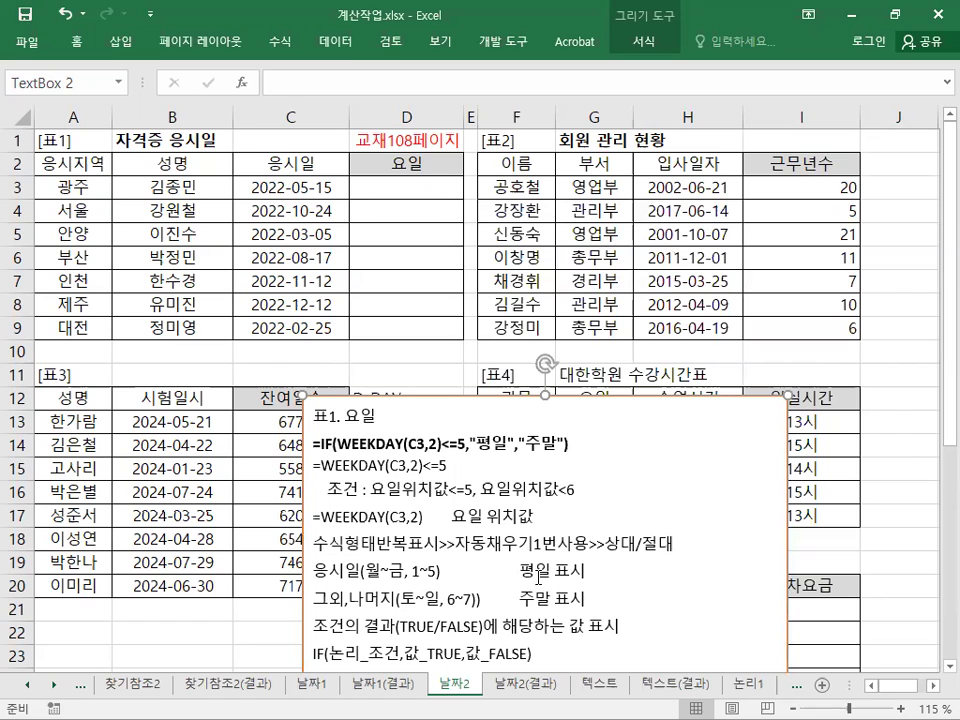
Set the font size of the =WEEKDAY(C3,2) line in the 표1. 요일 notes to 16.
{"action": "left_click", "coordinate": [377, 184]}
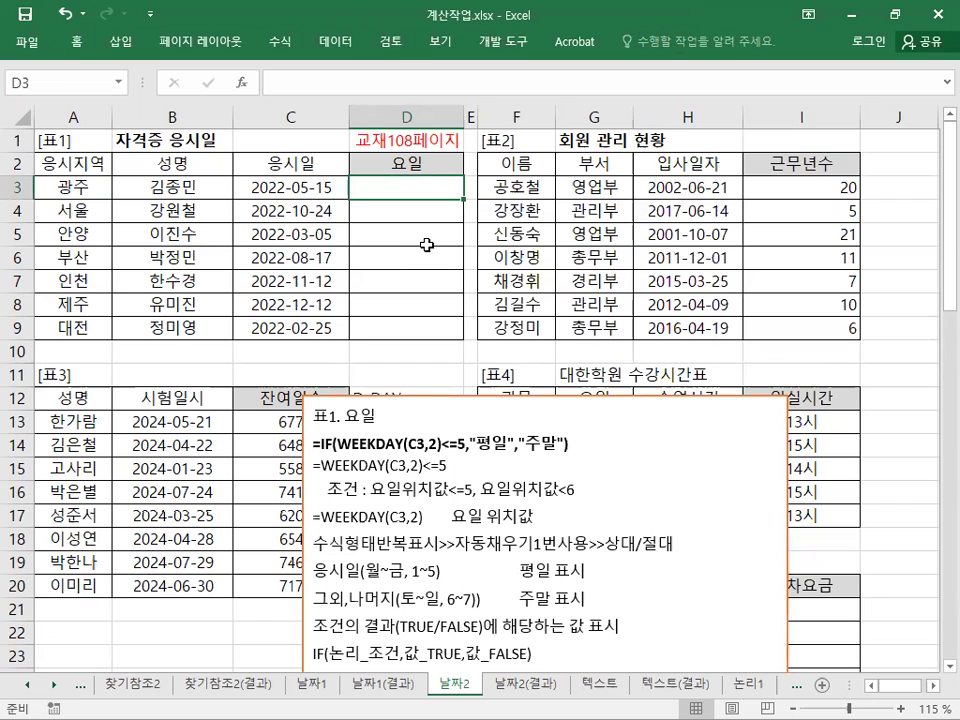
{"action": "left_click_drag", "start_coordinate": [424, 522], "coordinate": [312, 519]}
{"action": "left_click", "coordinate": [424, 463]}
{"action": "left_click", "coordinate": [424, 463]}
{"action": "left_click", "coordinate": [424, 463]}
{"action": "left_click", "coordinate": [424, 463]}
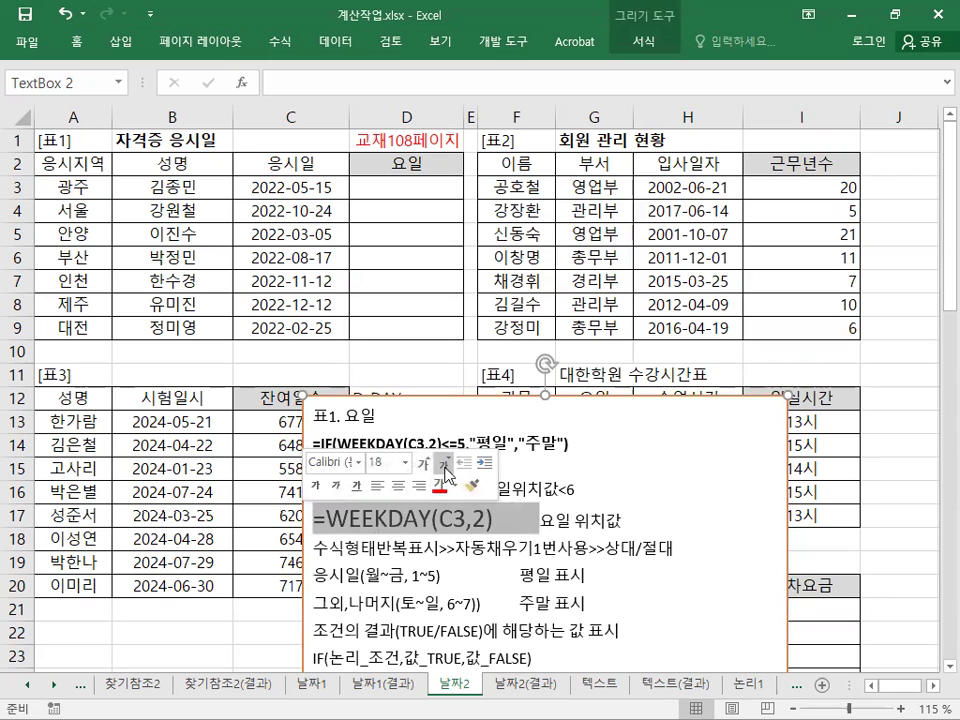
{"action": "left_click", "coordinate": [381, 518]}
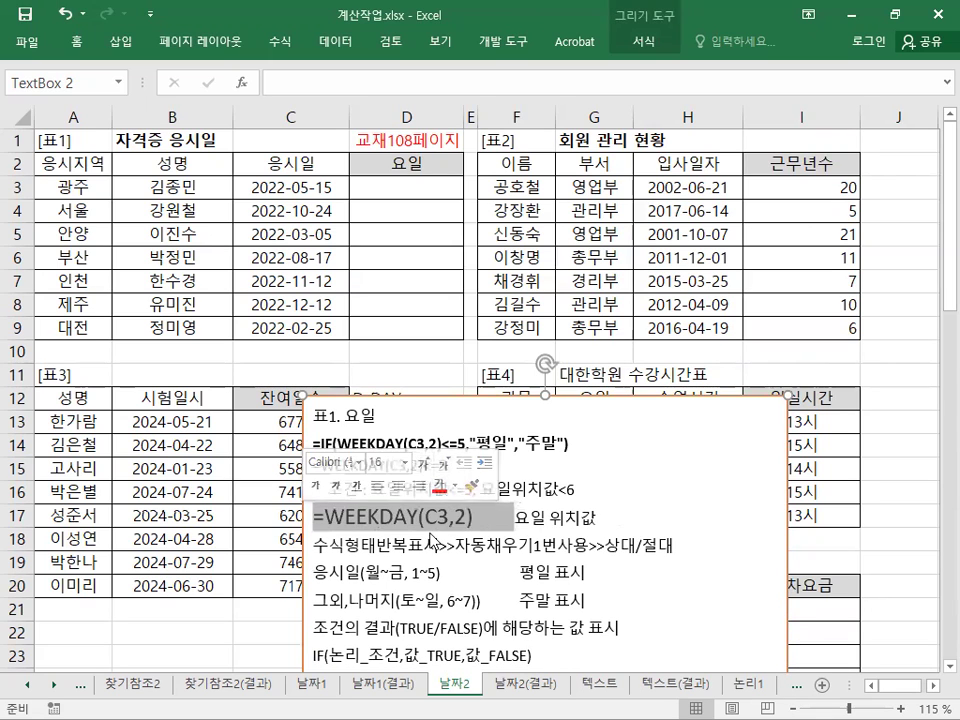
Enter =WEEKDAY(C3,2) in the first 요일 cell D3, using the return type that counts from Monday.
{"action": "left_click", "coordinate": [399, 191]}
{"action": "left_click_drag", "start_coordinate": [397, 190], "coordinate": [401, 330]}
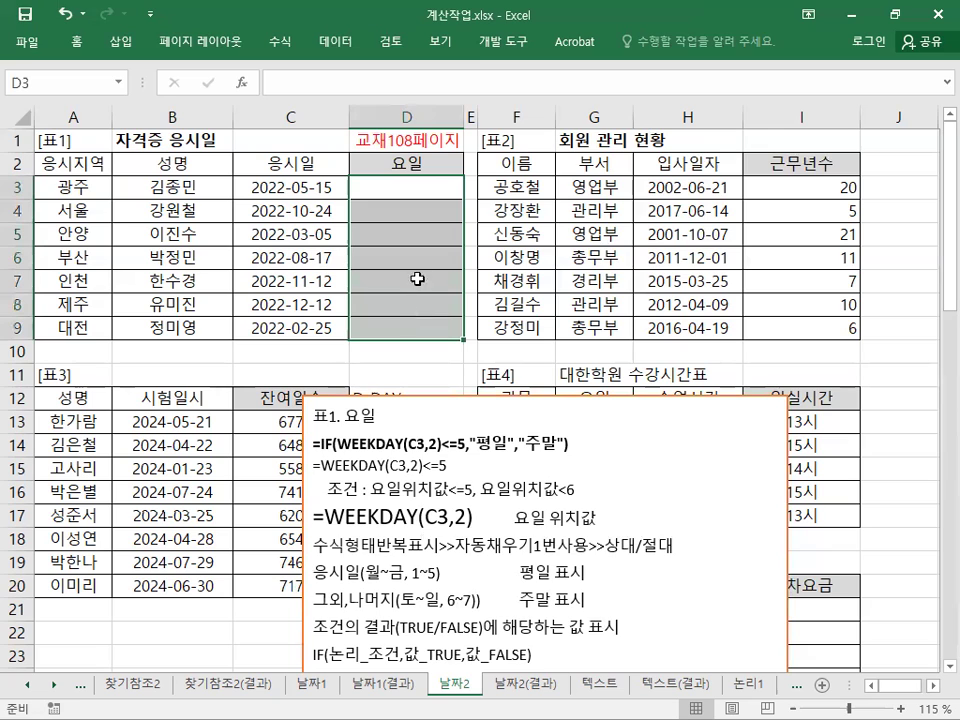
{"action": "left_click", "coordinate": [440, 185]}
{"action": "type", "text": "="}
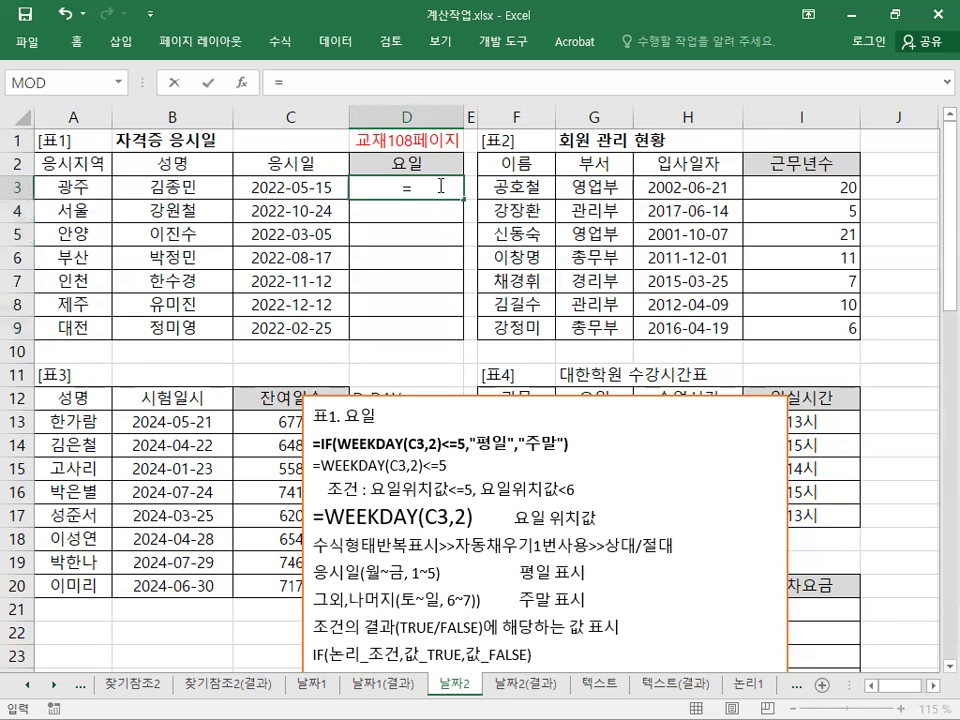
{"action": "type", "text": "WEEKDAY("}
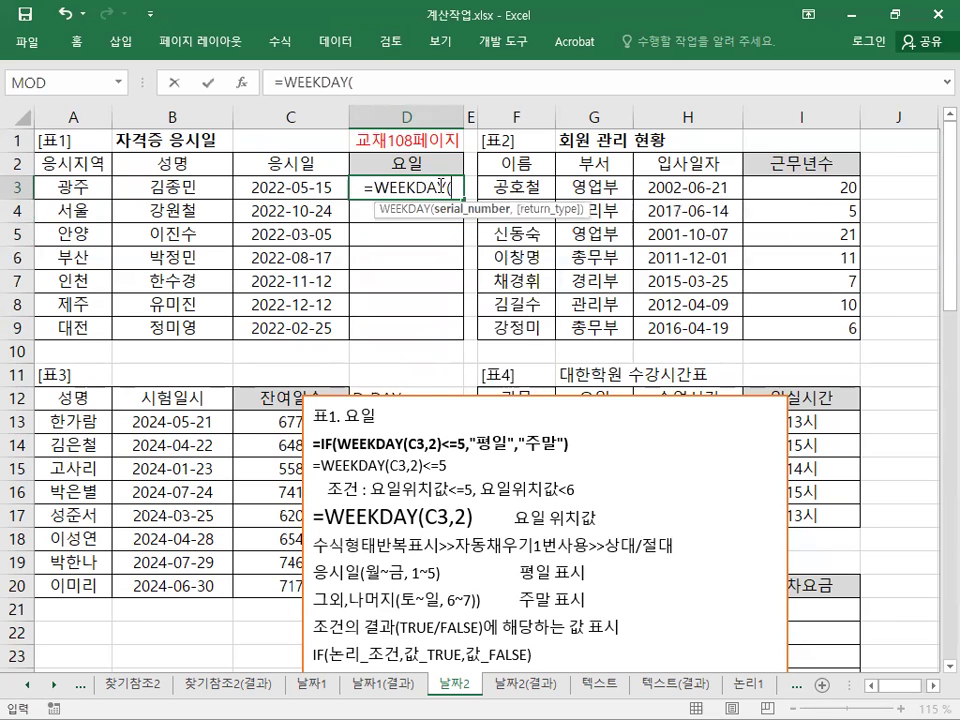
{"action": "left_click", "coordinate": [293, 188]}
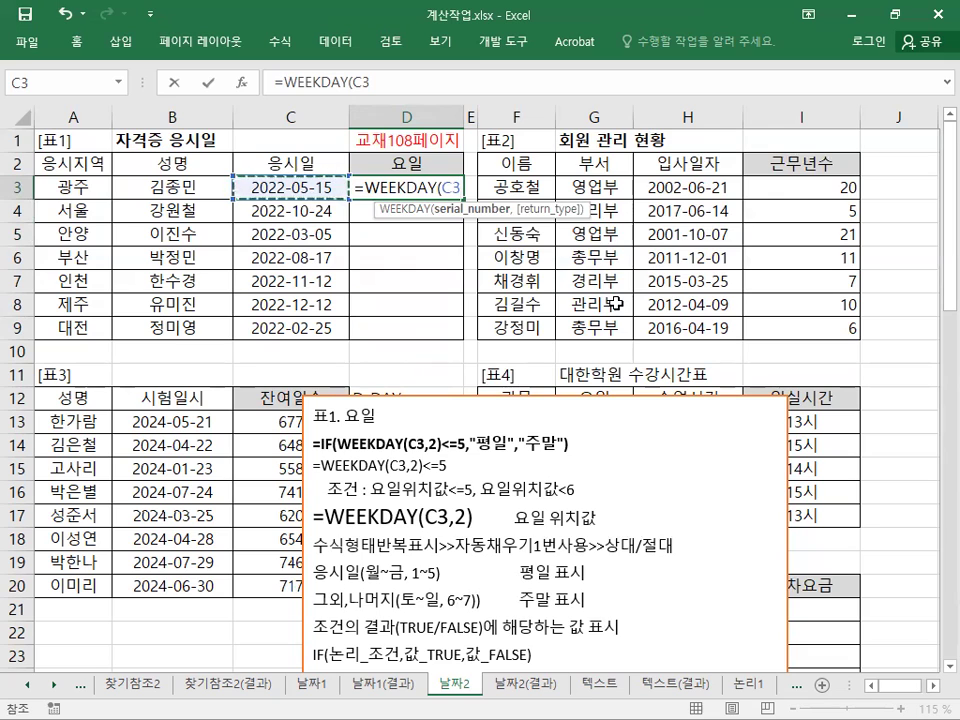
{"action": "type", "text": ","}
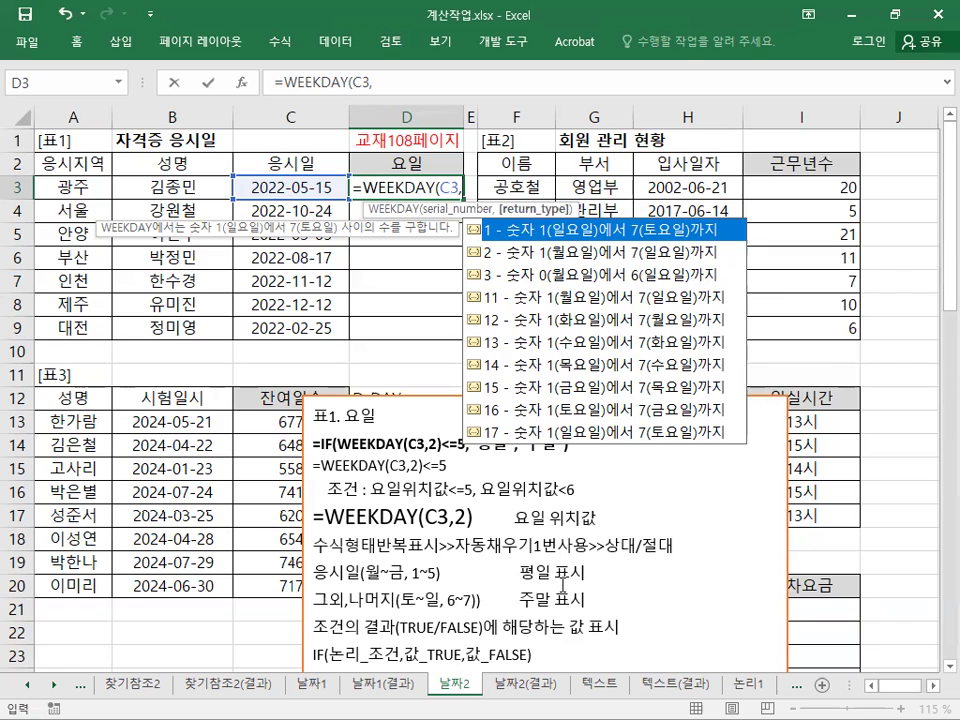
{"action": "scroll", "coordinate": [576, 408], "scroll_direction": "down", "scroll_amount": 2}
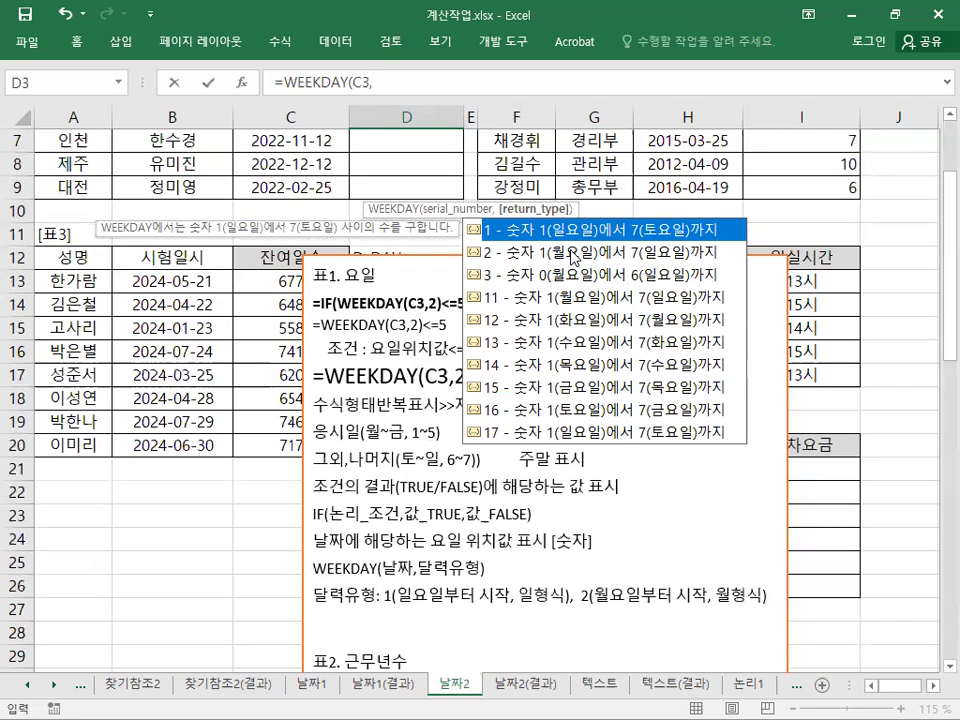
{"action": "left_click", "coordinate": [501, 259]}
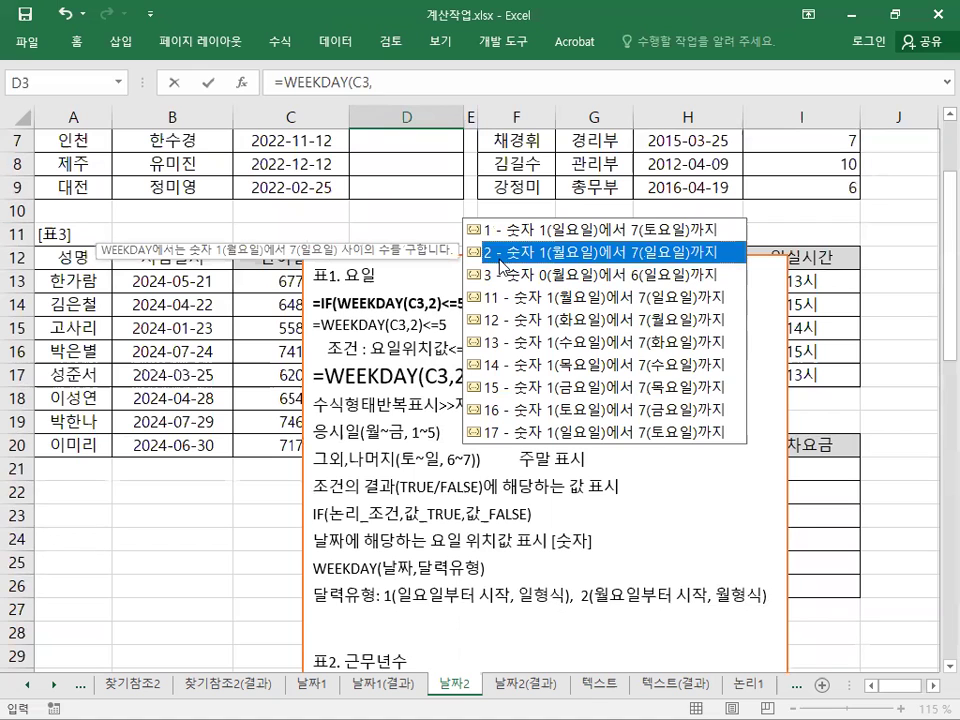
{"action": "scroll", "coordinate": [702, 222], "scroll_direction": "up", "scroll_amount": 2}
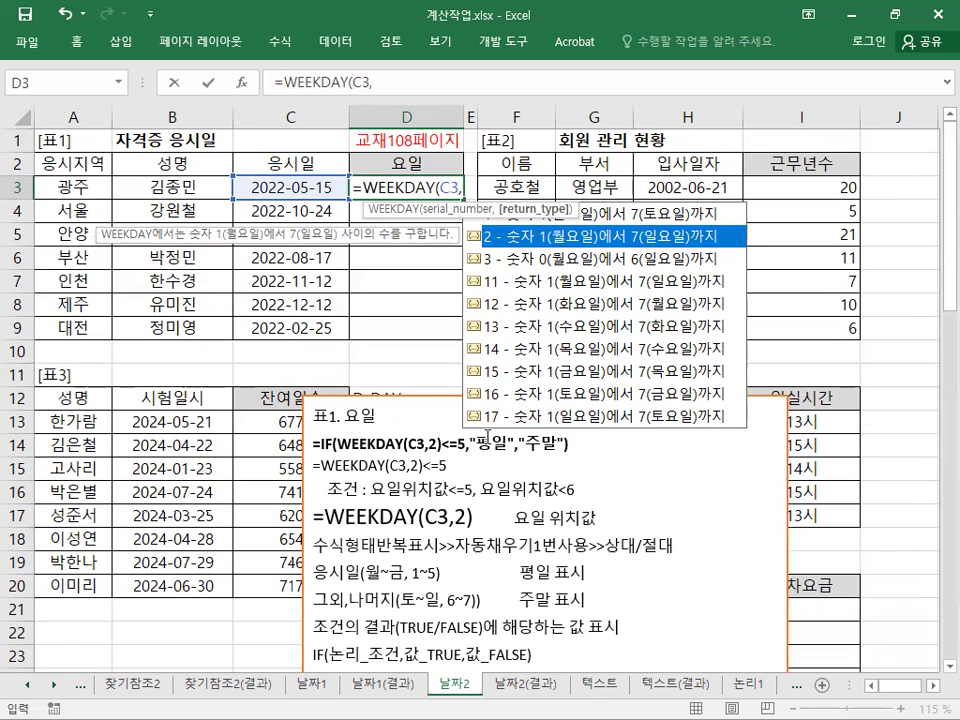
{"action": "type", "text": "2"}
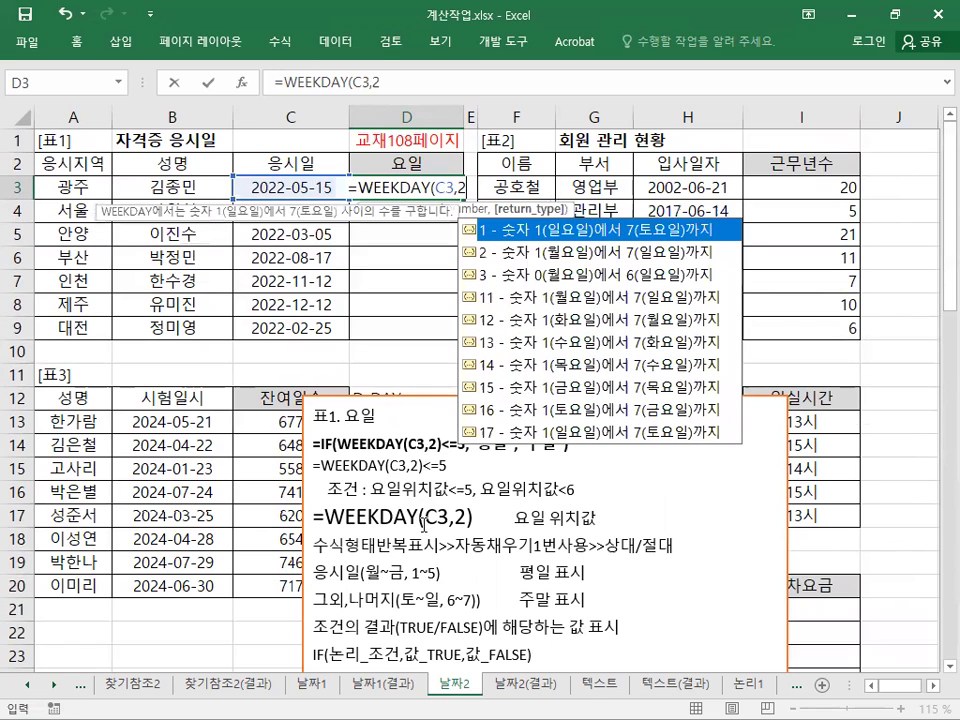
{"action": "type", "text": ")"}
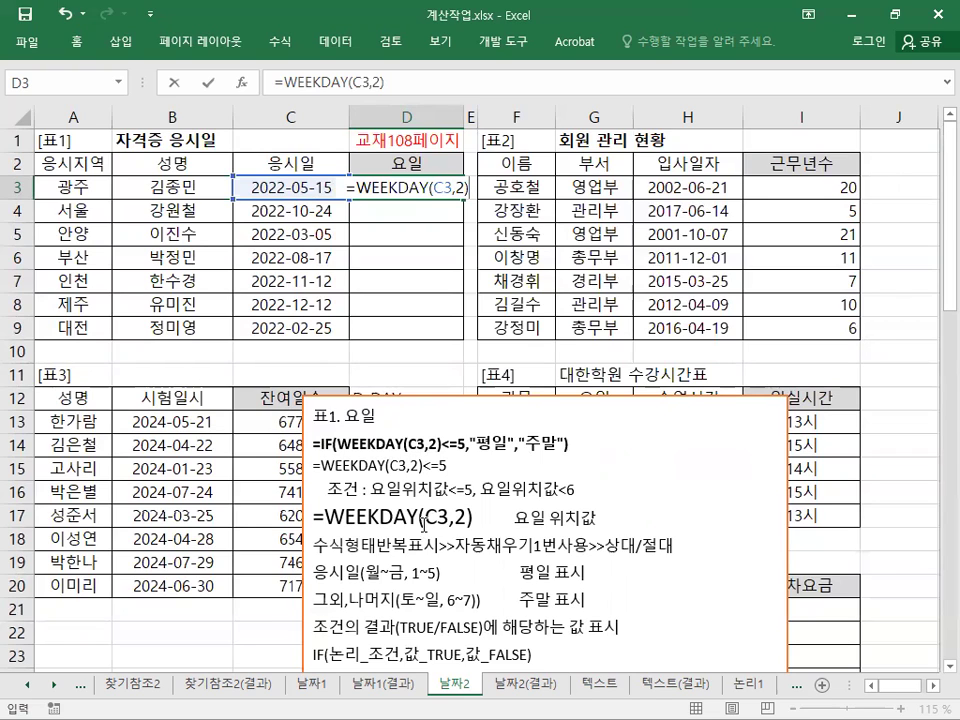
{"action": "key", "text": "Return"}
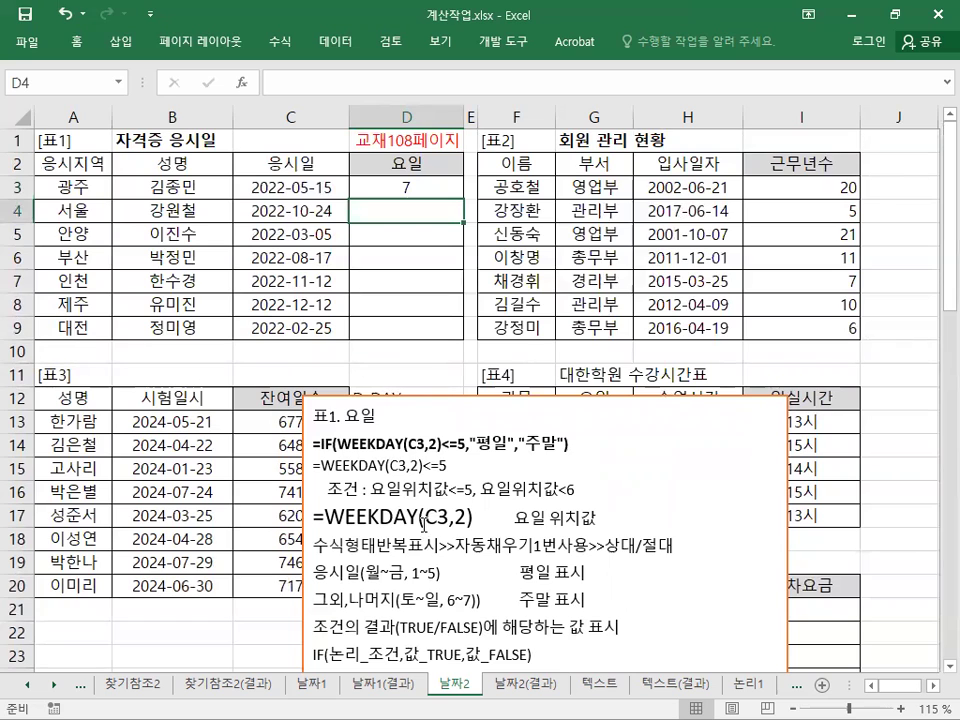
Fill the WEEKDAY formula from D3 down to D9 and check the formula in D8.
{"action": "left_click", "coordinate": [428, 189]}
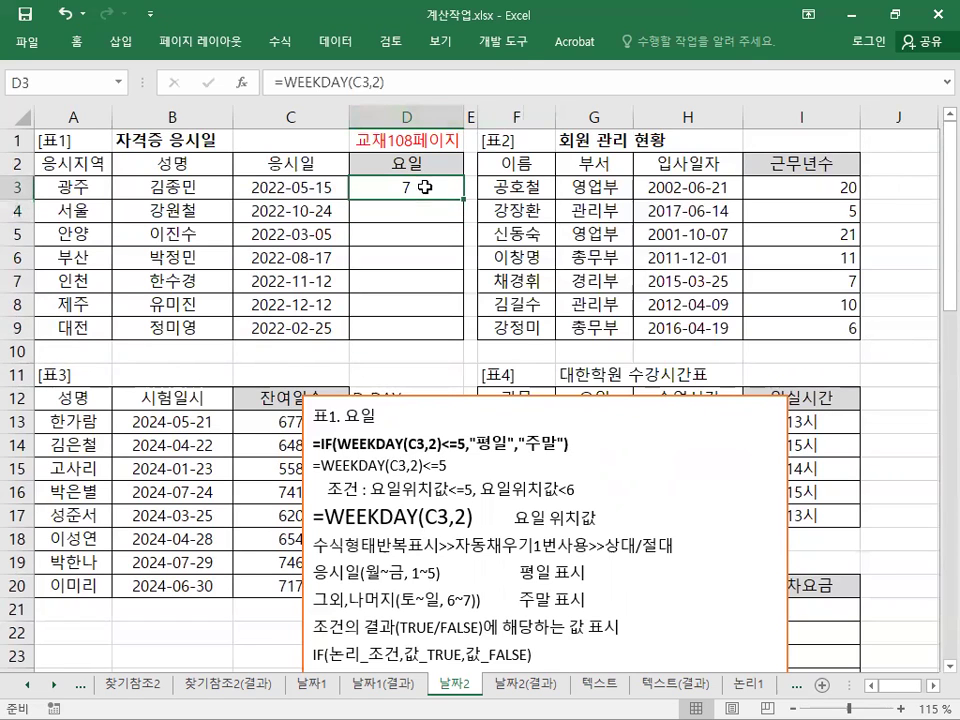
{"action": "left_click_drag", "start_coordinate": [467, 201], "coordinate": [463, 343]}
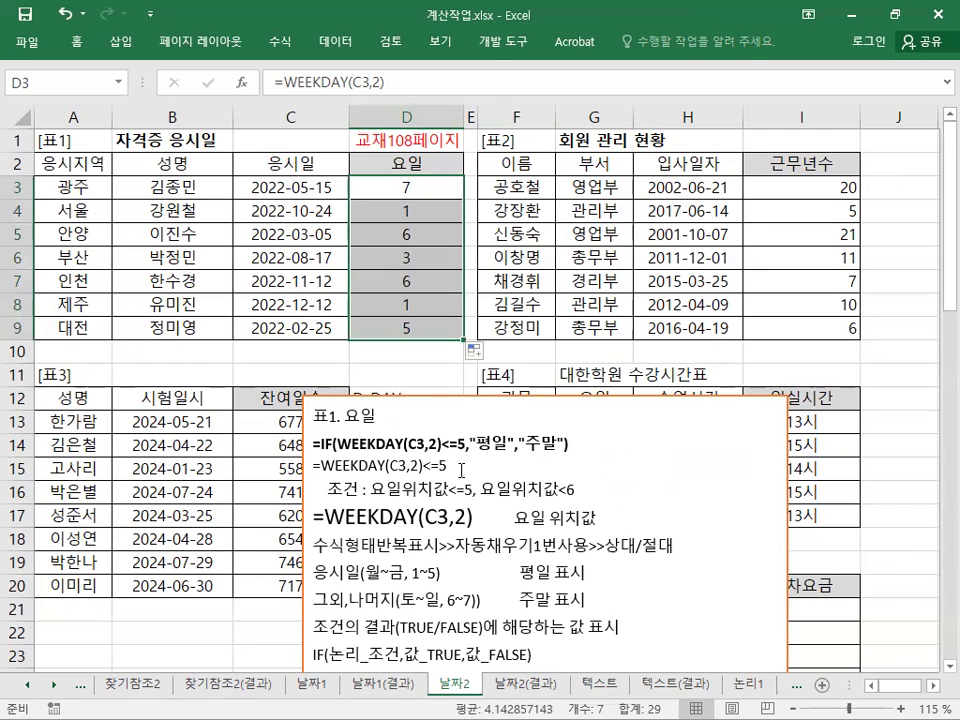
{"action": "left_click", "coordinate": [406, 302]}
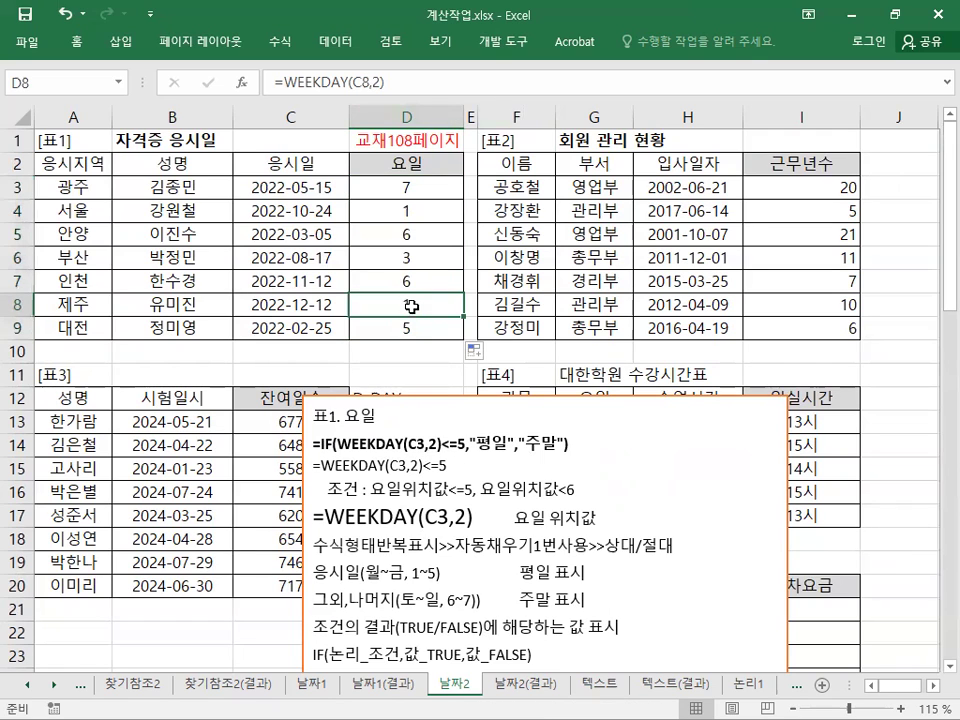
Set the font size of the =WEEKDAY(C3,2)<=5 line in the notes to 16 and check the formulas in D7 and D6.
{"action": "left_click_drag", "start_coordinate": [454, 470], "coordinate": [310, 470]}
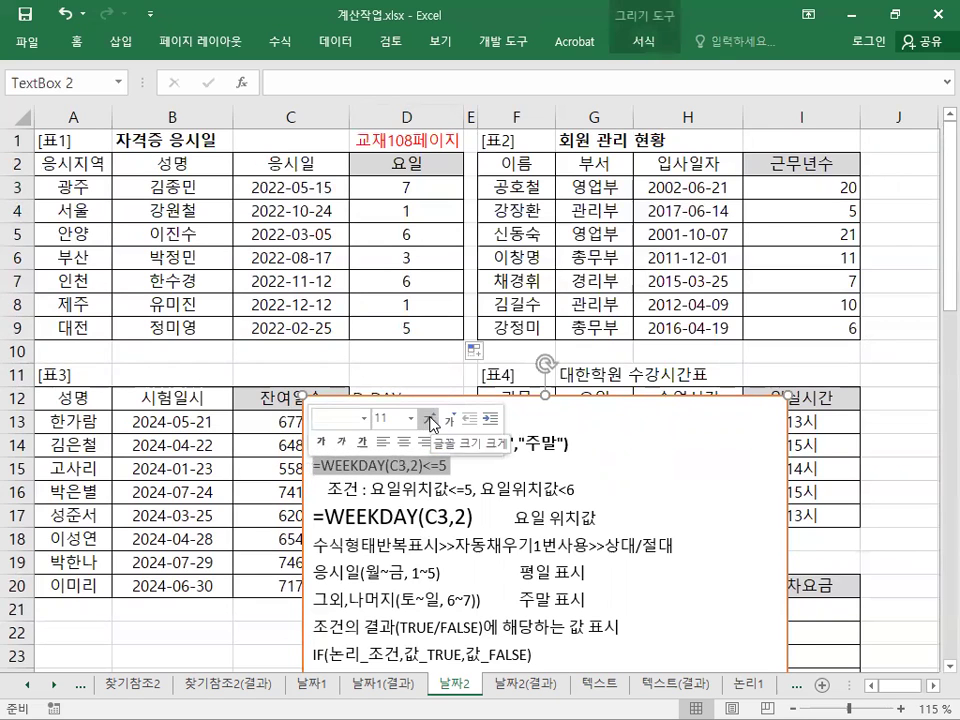
{"action": "left_click", "coordinate": [429, 418]}
{"action": "left_click", "coordinate": [429, 418]}
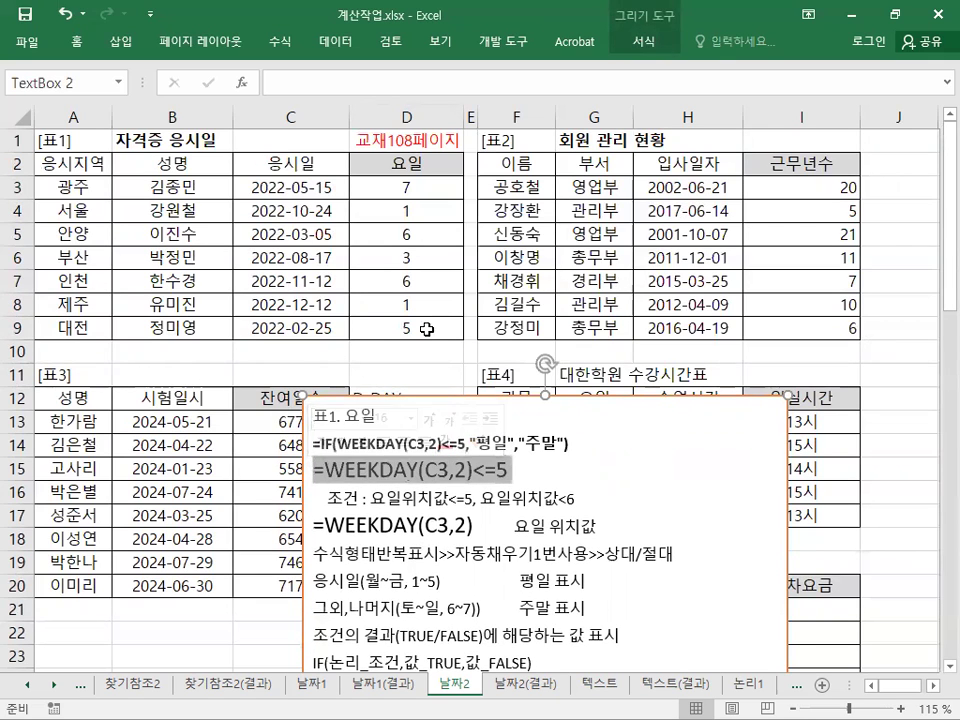
{"action": "left_click", "coordinate": [424, 280]}
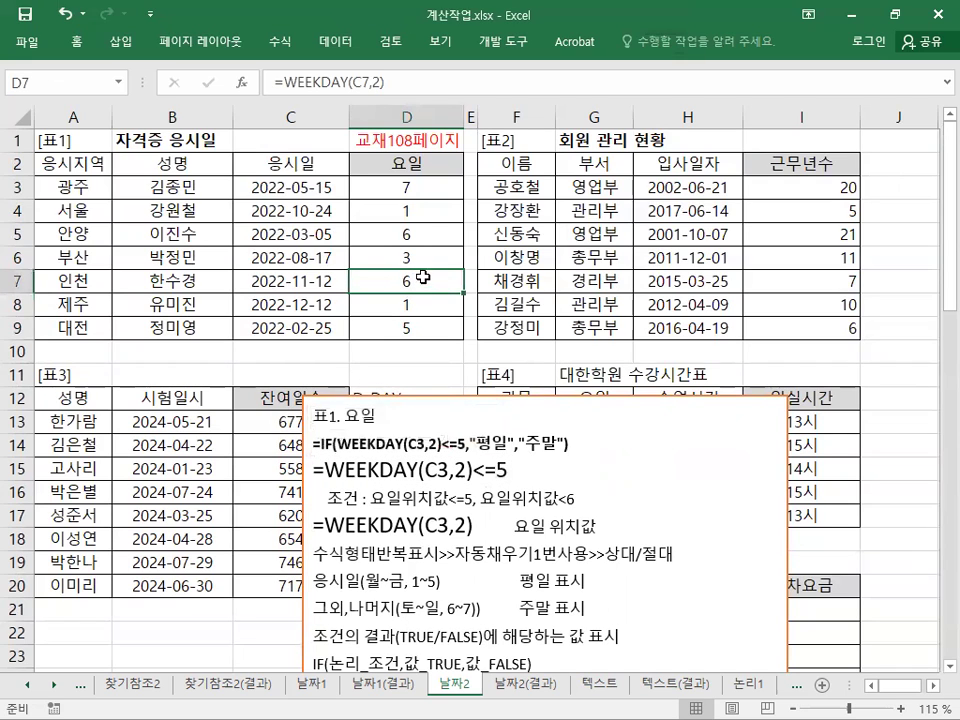
{"action": "left_click", "coordinate": [421, 253]}
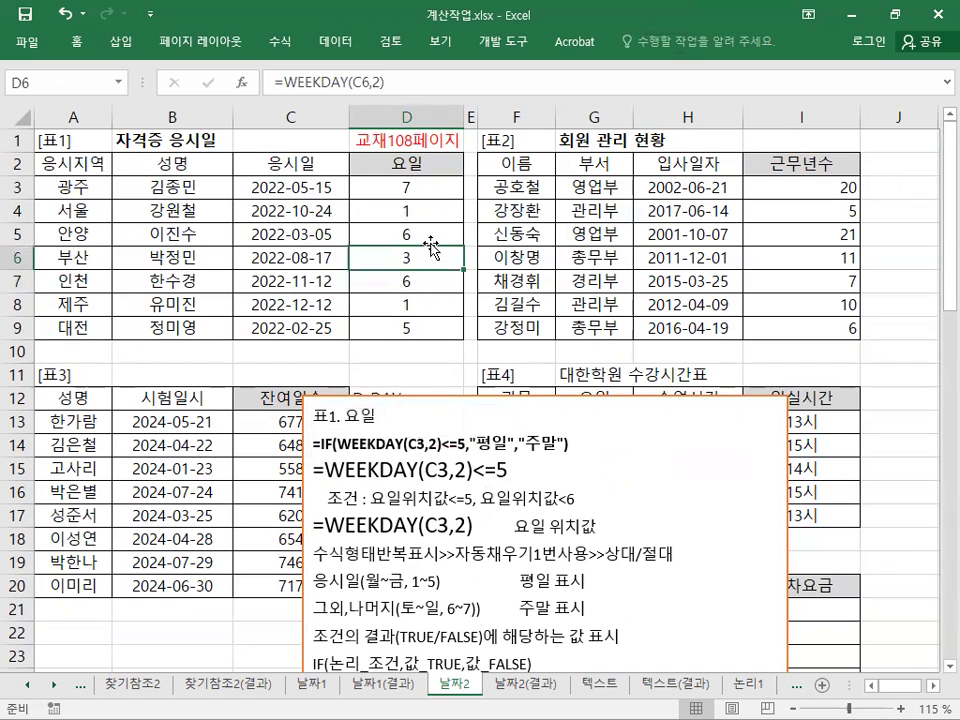
Extend the first 요일 formula in D3 to =WEEKDAY(C3,2)<=5 so it tests for weekdays.
{"action": "left_click", "coordinate": [424, 232]}
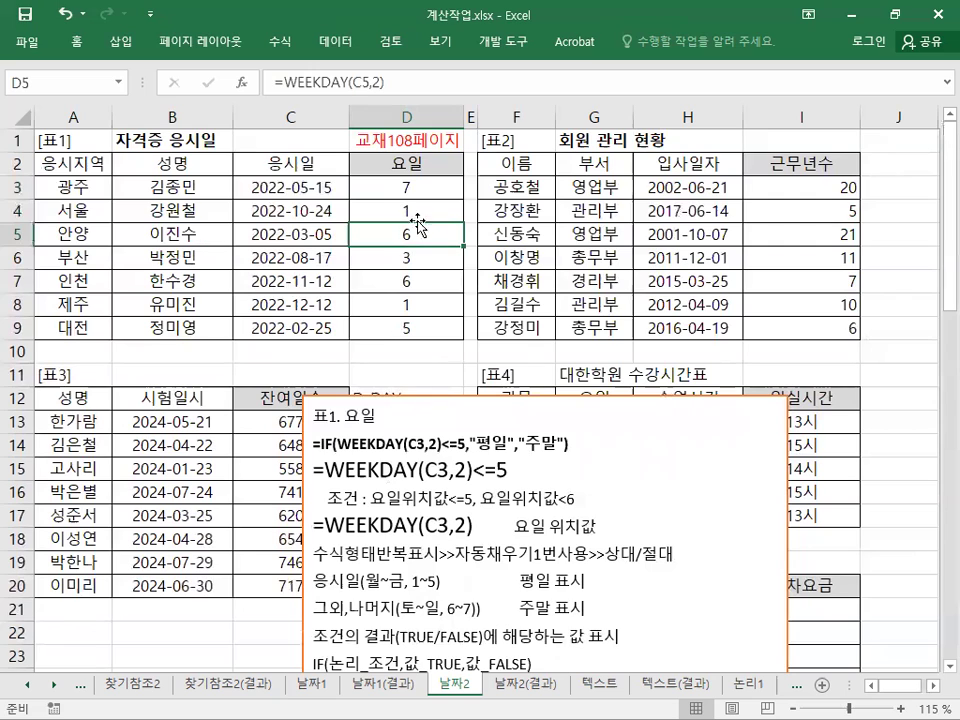
{"action": "left_click", "coordinate": [410, 184]}
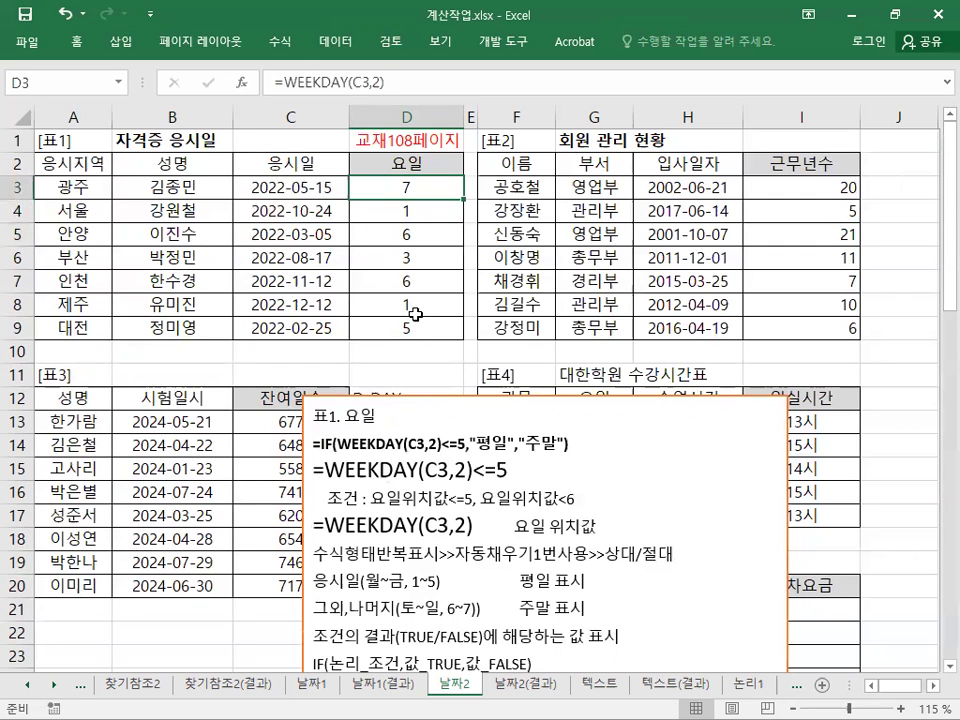
{"action": "double_click", "coordinate": [421, 185]}
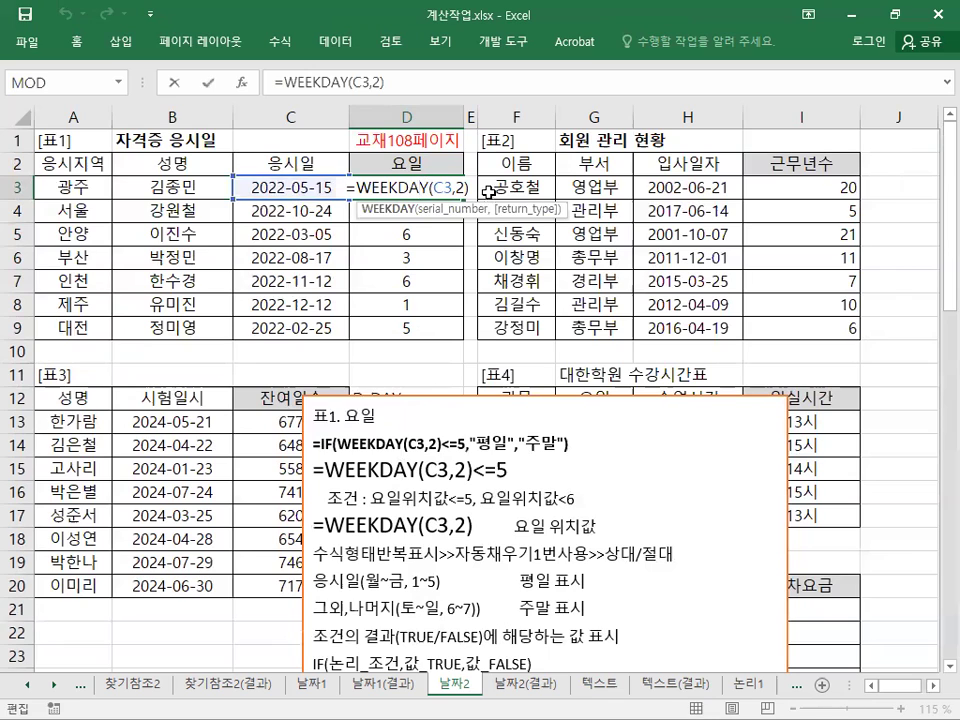
{"action": "type", "text": "<="}
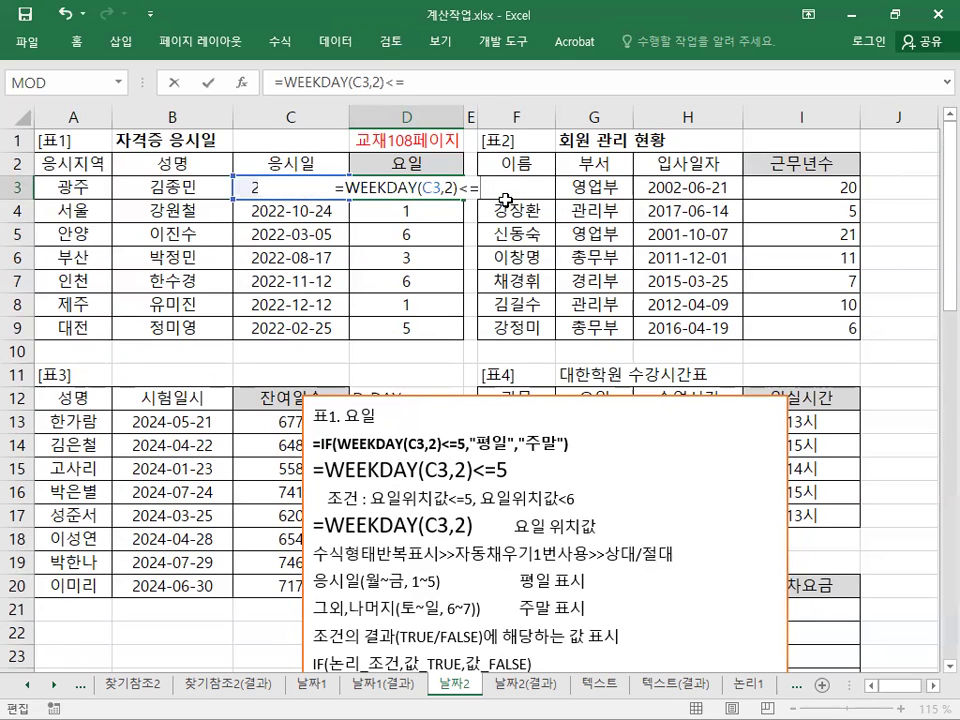
{"action": "type", "text": "5"}
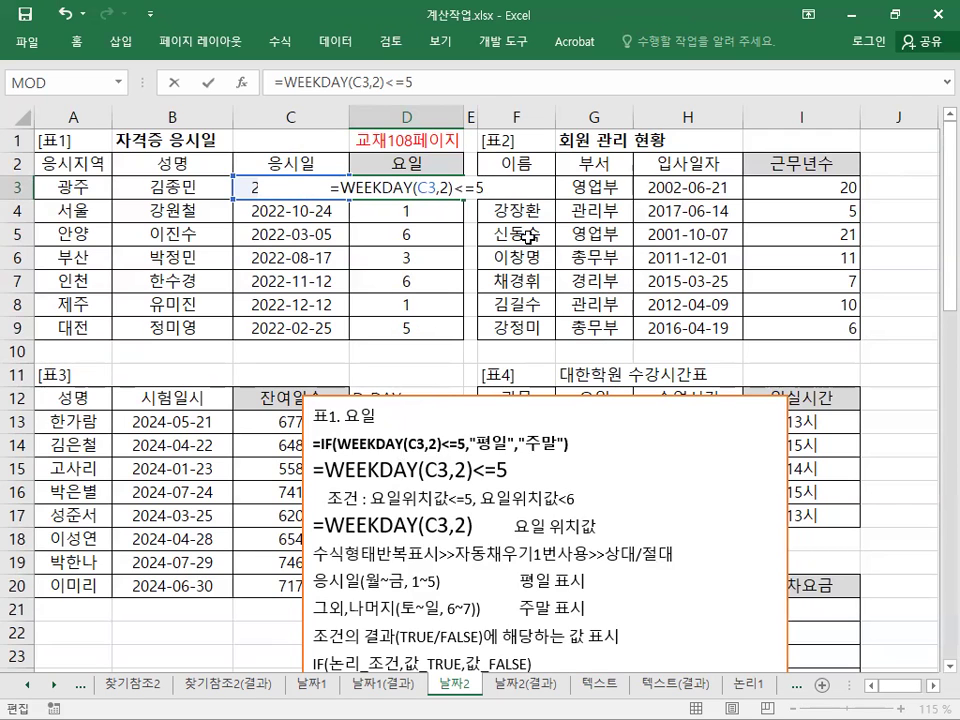
{"action": "key", "text": "Return"}
Fill the WEEKDAY comparison from D3 down to D9 and check the formulas in D3 and D4.
{"action": "left_click", "coordinate": [436, 191]}
{"action": "left_click_drag", "start_coordinate": [462, 199], "coordinate": [465, 337]}
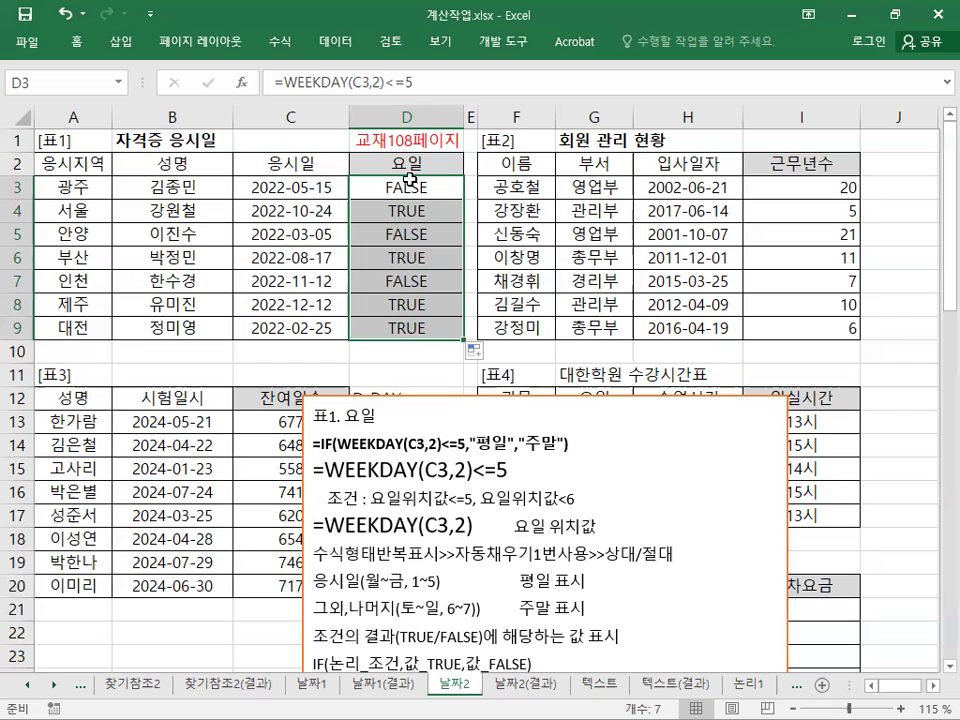
{"action": "left_click", "coordinate": [402, 187]}
{"action": "left_click", "coordinate": [408, 218]}
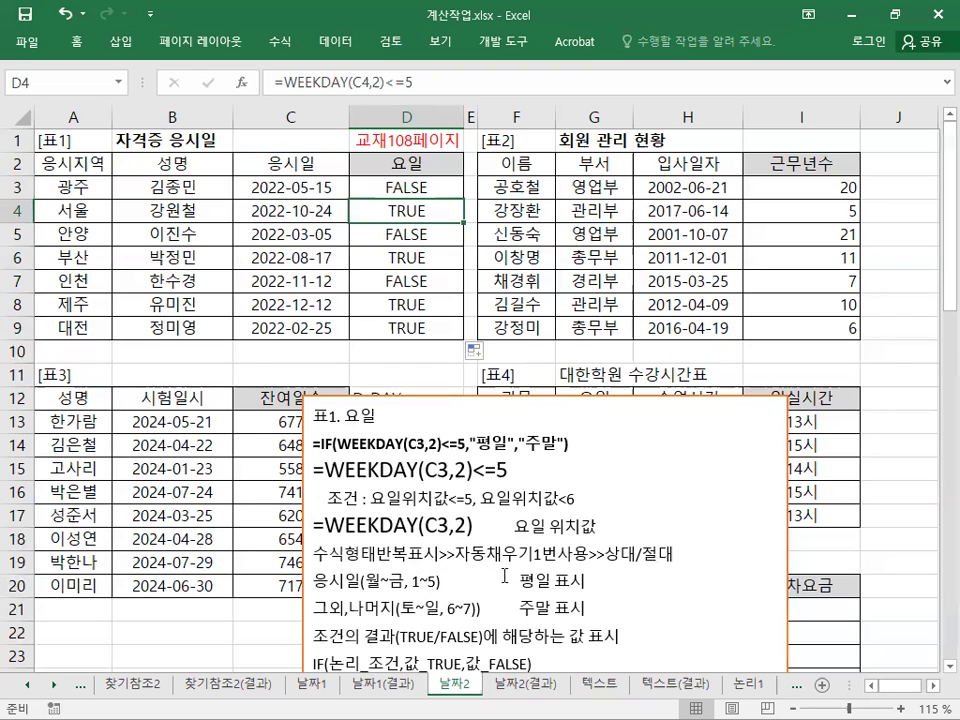
{"action": "left_click", "coordinate": [390, 188]}
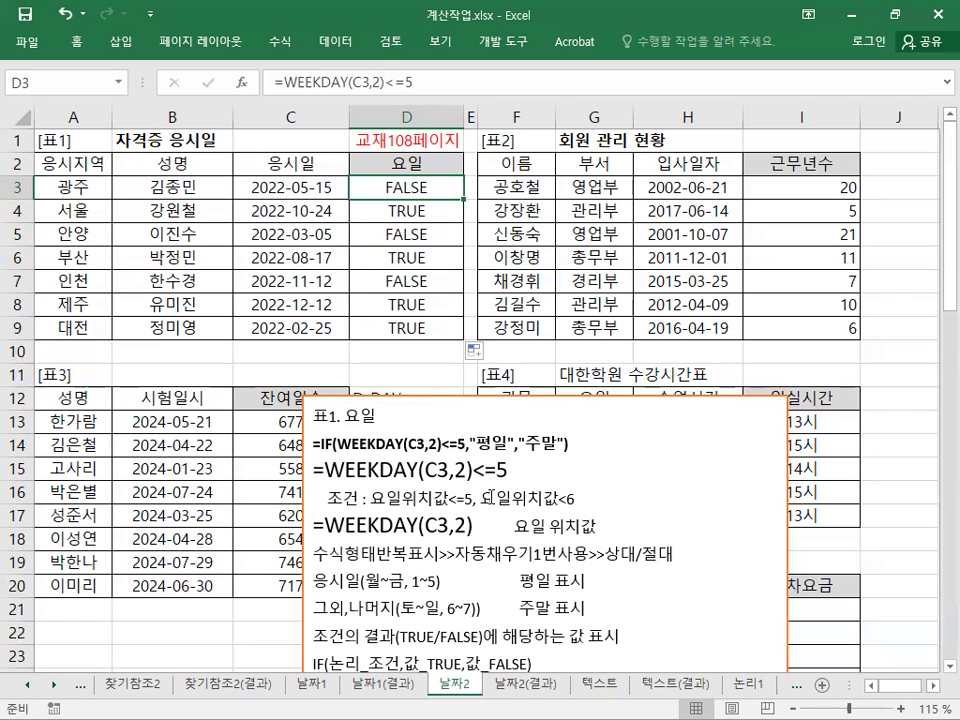
{"action": "left_click", "coordinate": [411, 208]}
{"action": "key", "text": "Up"}
Set the font size of the bold =IF(WEEKDAY(C3,2)<=5,"평일","주말") line in the 표1. 요일 notes to 16.
{"action": "scroll", "coordinate": [400, 365], "scroll_direction": "down", "scroll_amount": 2}
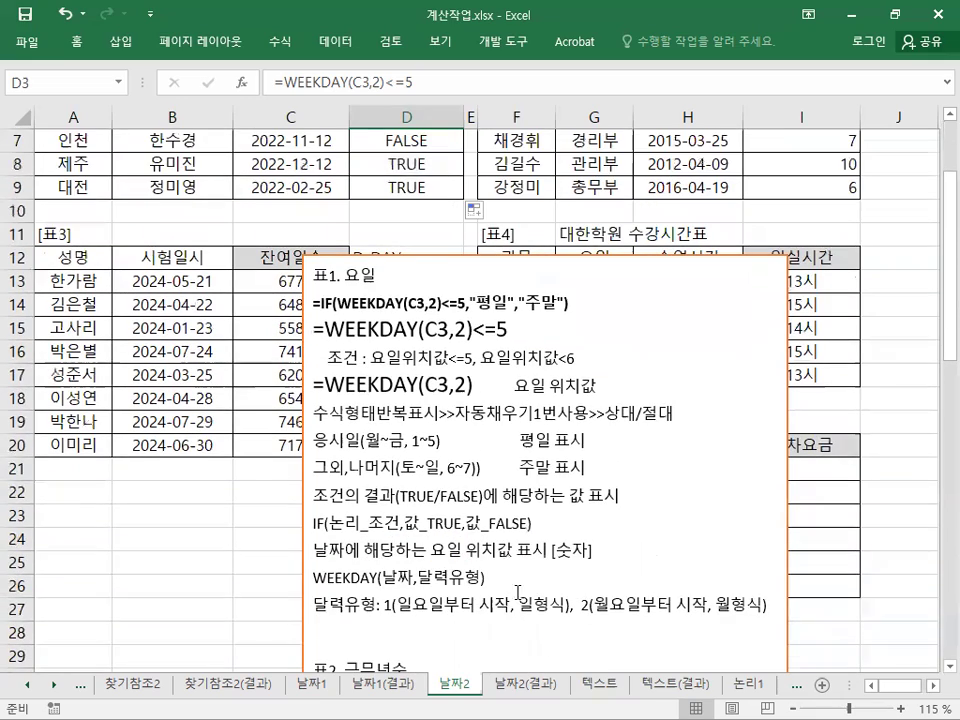
{"action": "scroll", "coordinate": [411, 236], "scroll_direction": "up", "scroll_amount": 2}
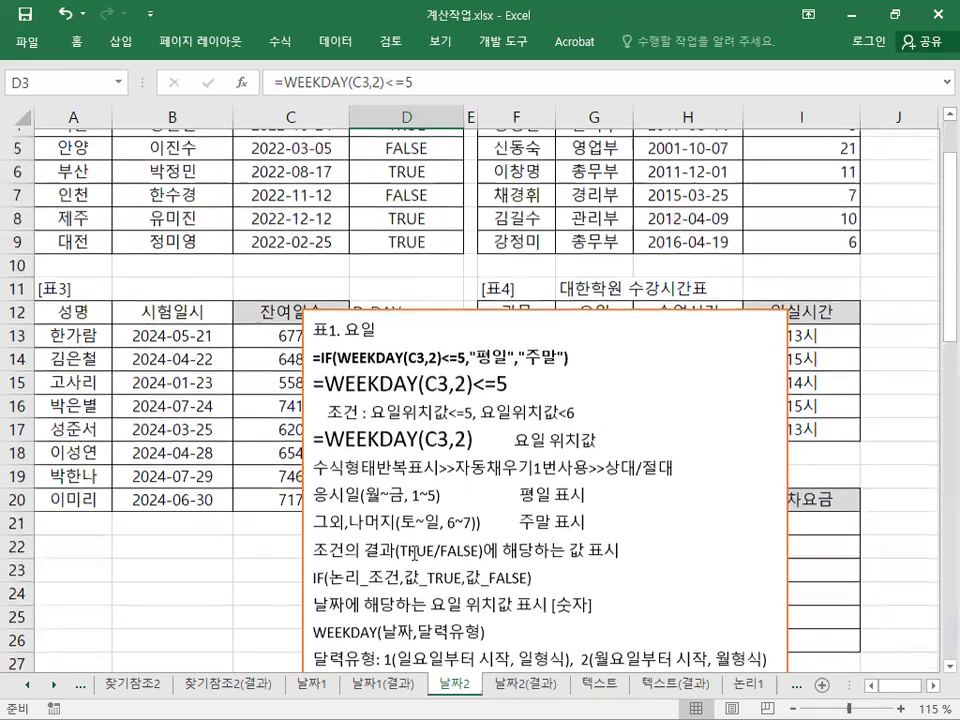
{"action": "scroll", "coordinate": [411, 236], "scroll_direction": "down", "scroll_amount": 1}
{"action": "scroll", "coordinate": [411, 236], "scroll_direction": "up", "scroll_amount": 2}
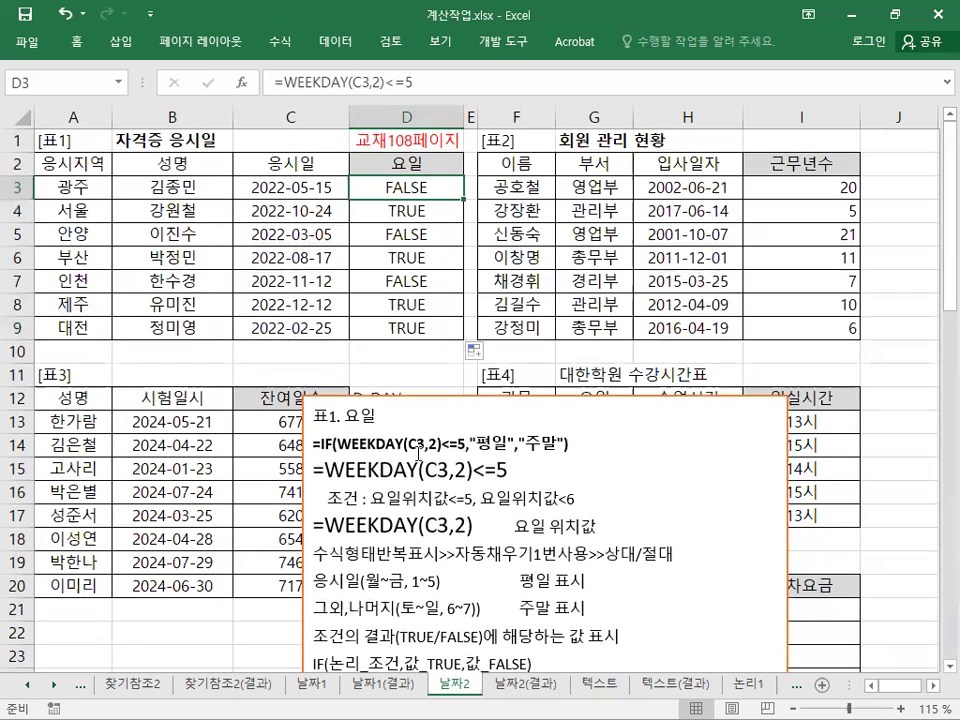
{"action": "left_click", "coordinate": [453, 440]}
{"action": "triple_click", "coordinate": [453, 440]}
{"action": "left_click", "coordinate": [542, 393]}
{"action": "left_click", "coordinate": [542, 393]}
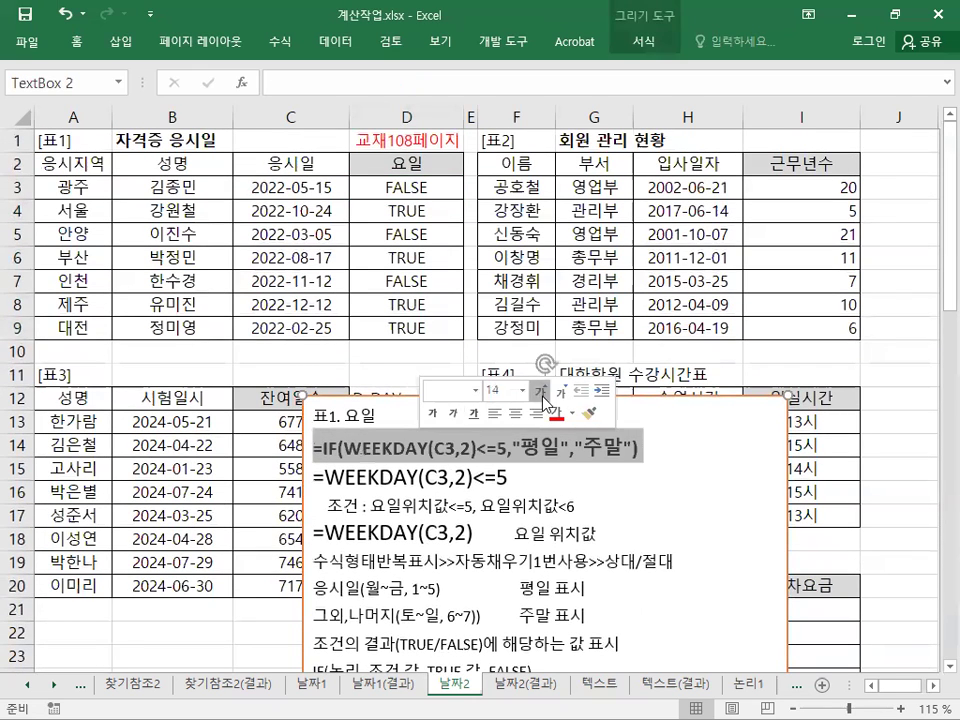
{"action": "left_click", "coordinate": [542, 393]}
Wrap the D3 comparison in an IF function: =IF(WEEKDAY(C3,2)<=5,"평일","주말").
{"action": "double_click", "coordinate": [375, 189]}
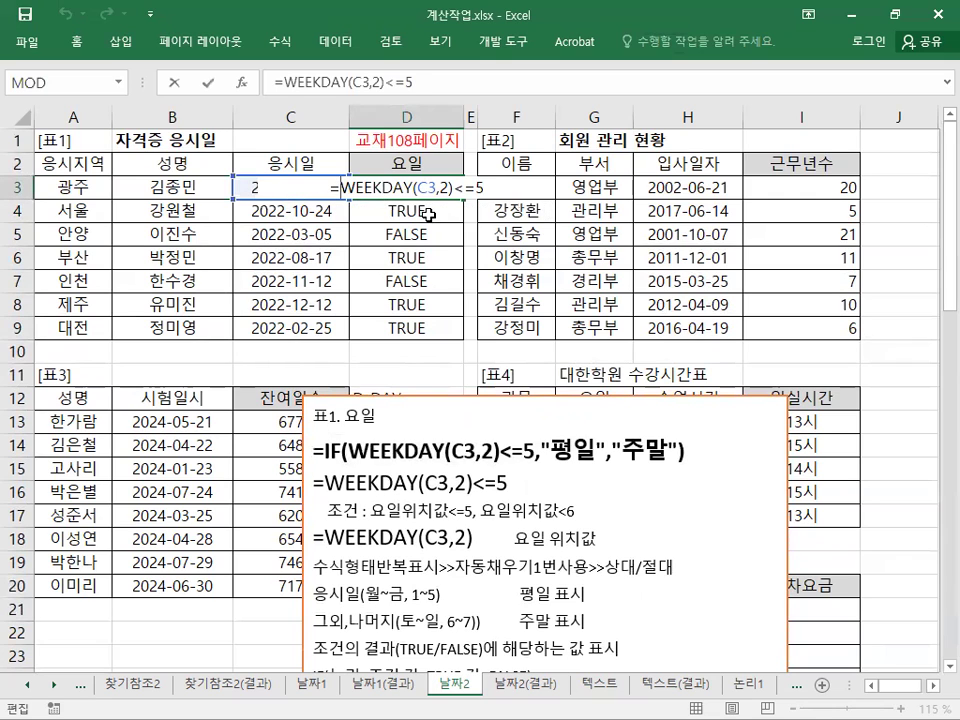
{"action": "type", "text": "IF("}
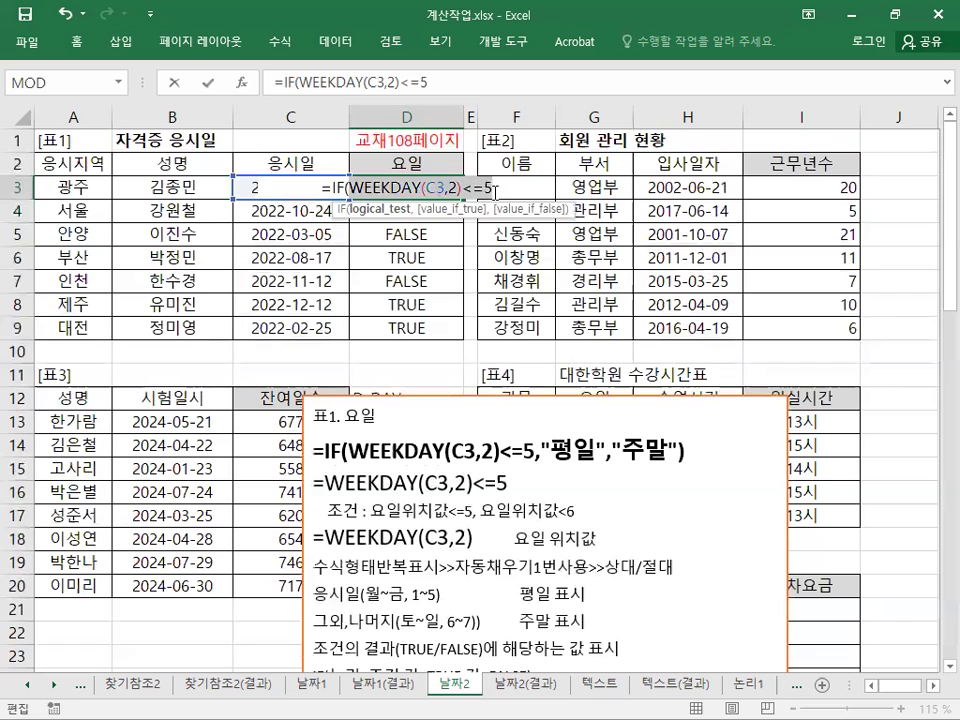
{"action": "left_click", "coordinate": [481, 189]}
{"action": "type", "text": ",\""}
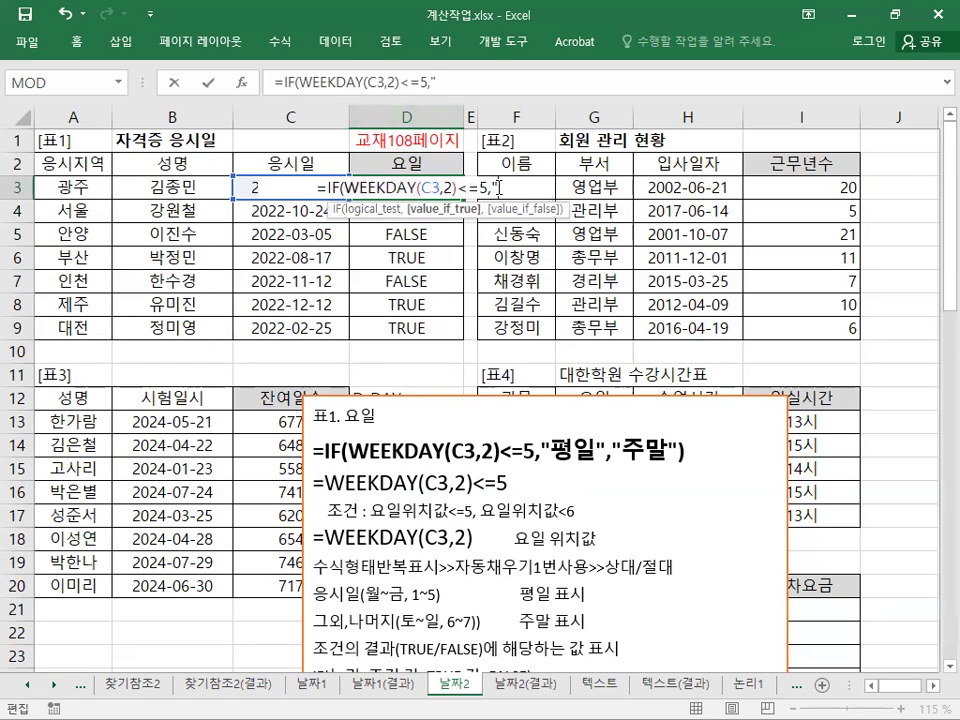
{"action": "type", "text": "평이"}
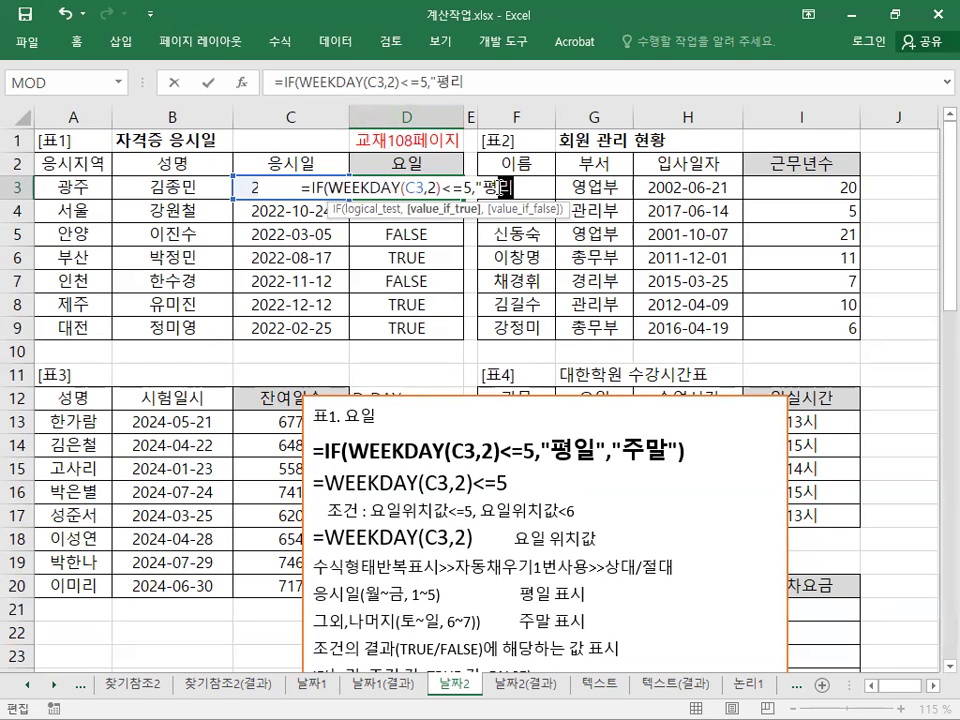
{"action": "type", "text": "일\","}
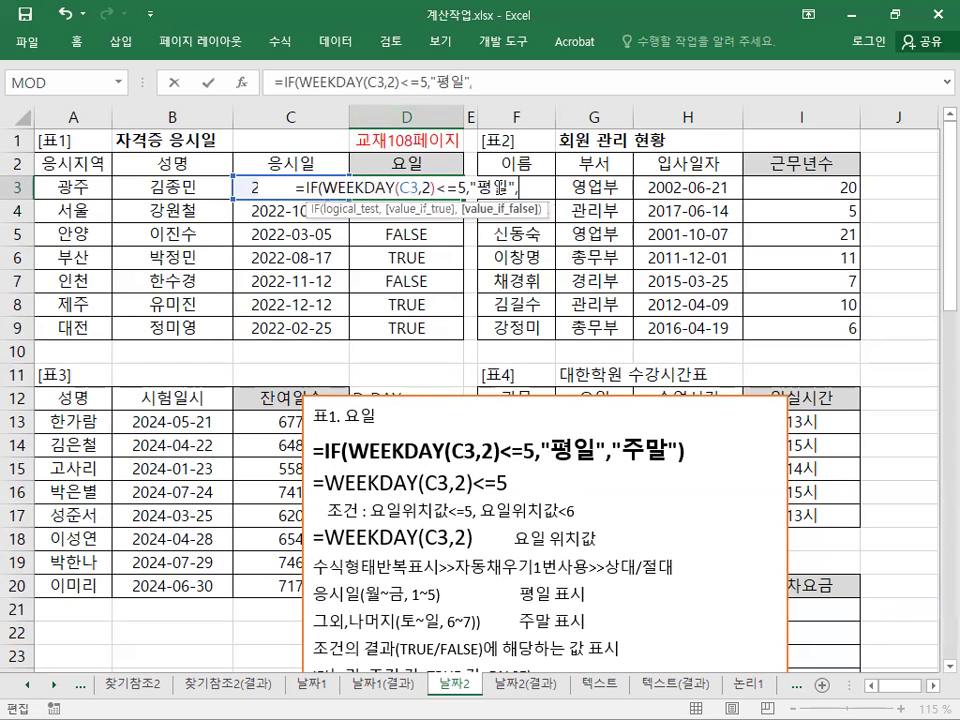
{"action": "type", "text": "\"줌말\")"}
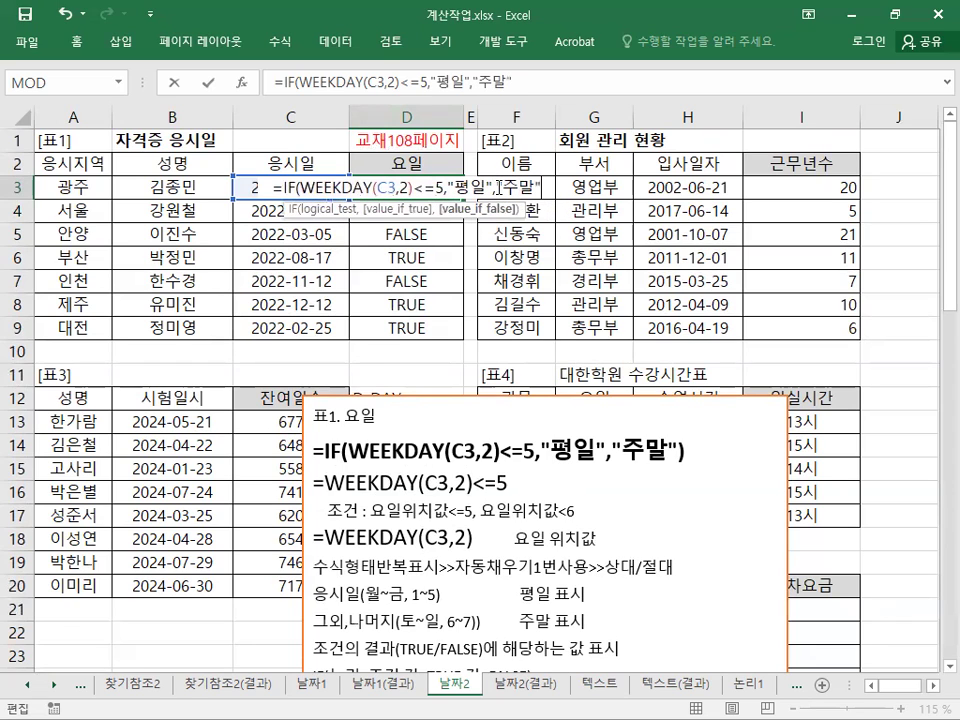
{"action": "key", "text": "Return"}
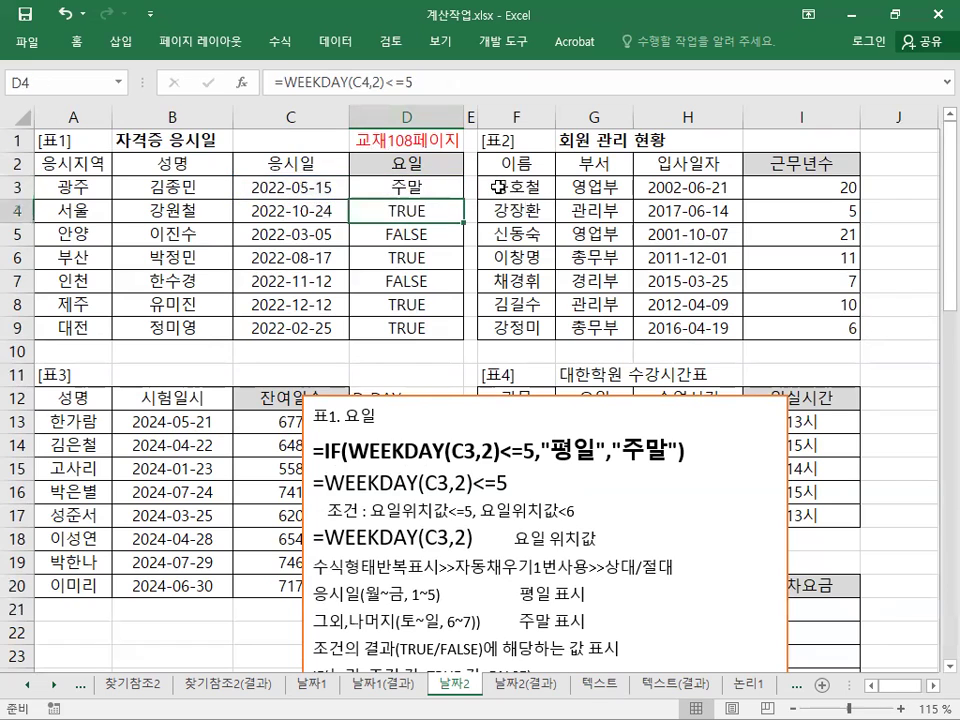
Fill the IF formula from D3 down to D9 and move the notes box up so the 잔여일수 column is uncovered.
{"action": "left_click", "coordinate": [406, 187]}
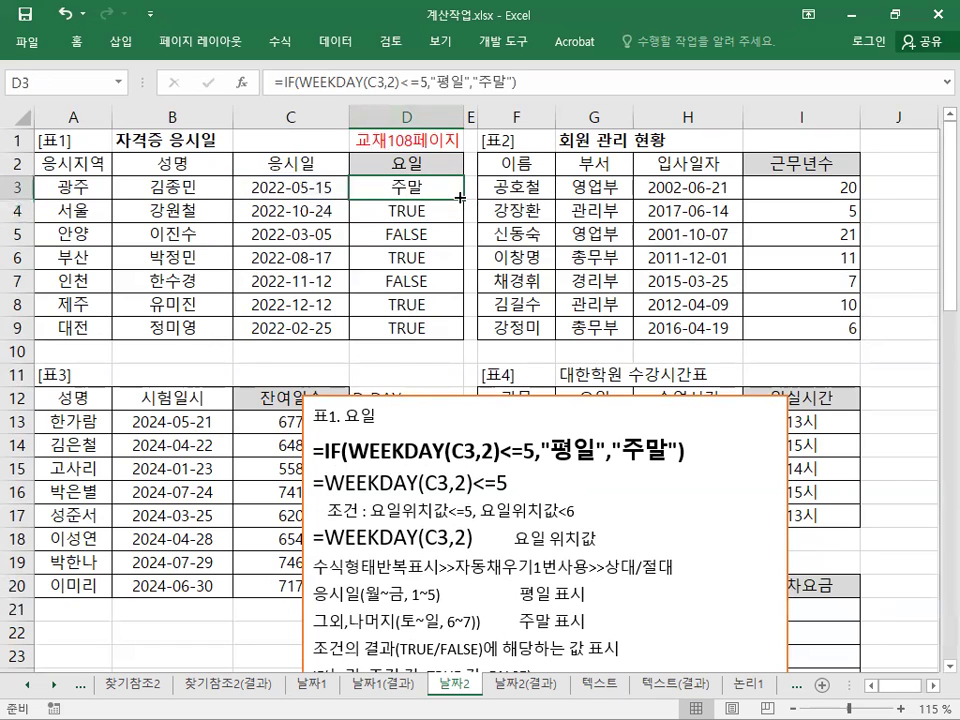
{"action": "left_click_drag", "start_coordinate": [462, 198], "coordinate": [463, 334]}
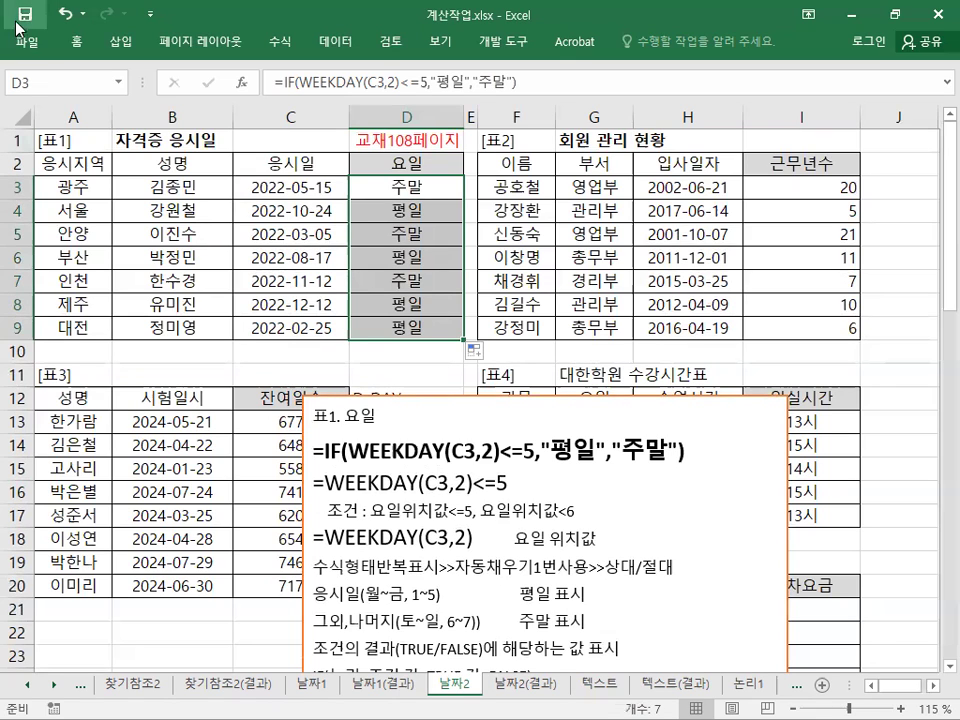
{"action": "left_click", "coordinate": [455, 401]}
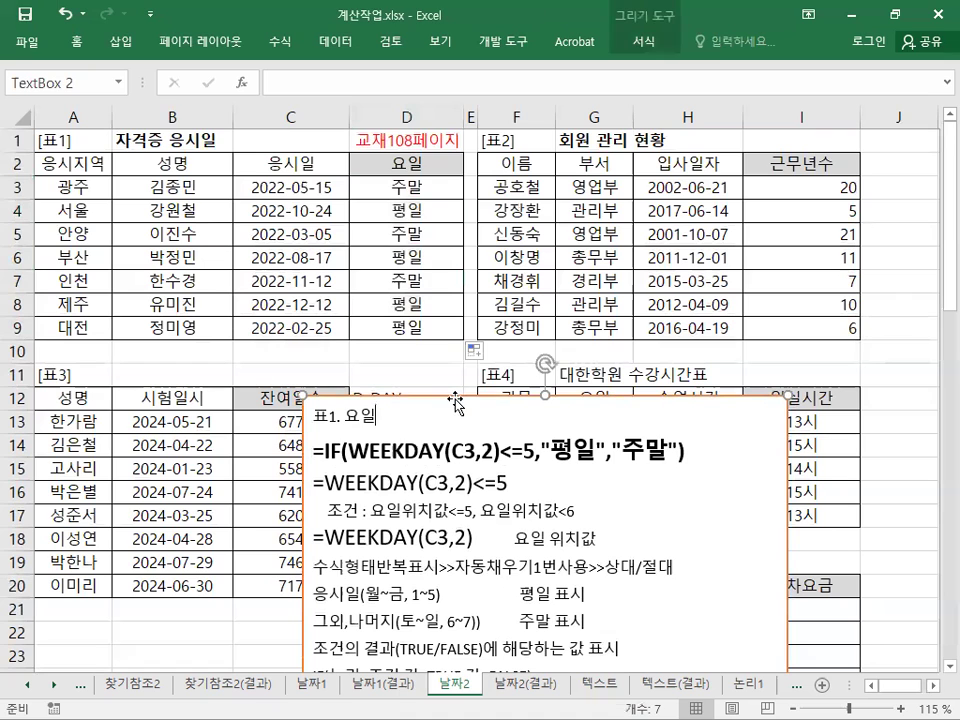
{"action": "left_click_drag", "start_coordinate": [455, 401], "coordinate": [509, 279]}
{"action": "left_click", "coordinate": [399, 187]}
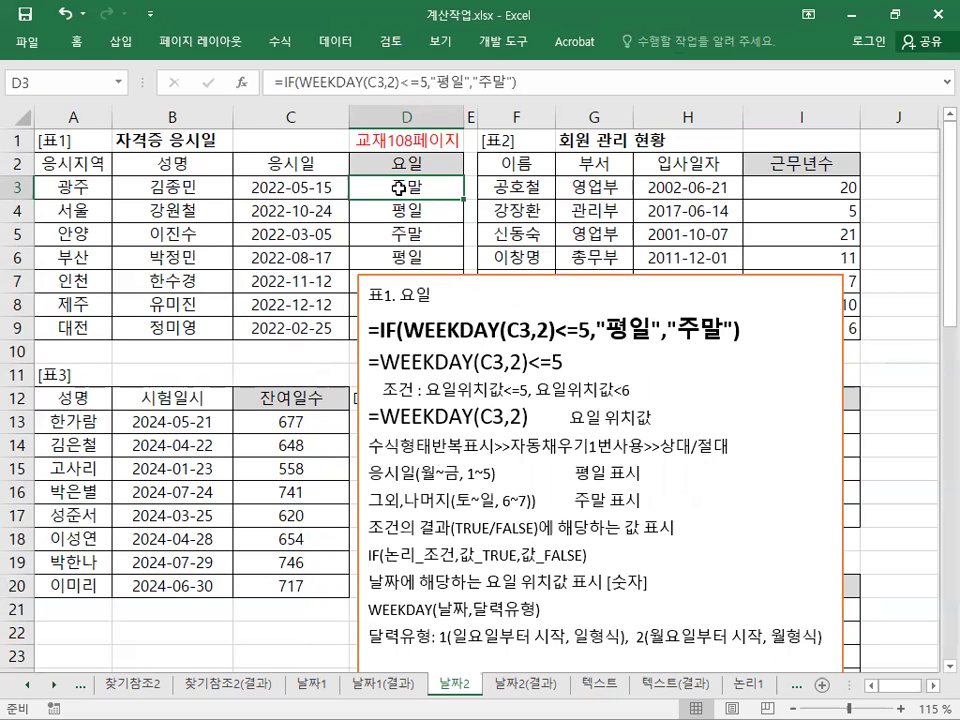
Restore the workbook window to its smaller size and open the 텍스트 sheet.
{"action": "left_click", "coordinate": [895, 14]}
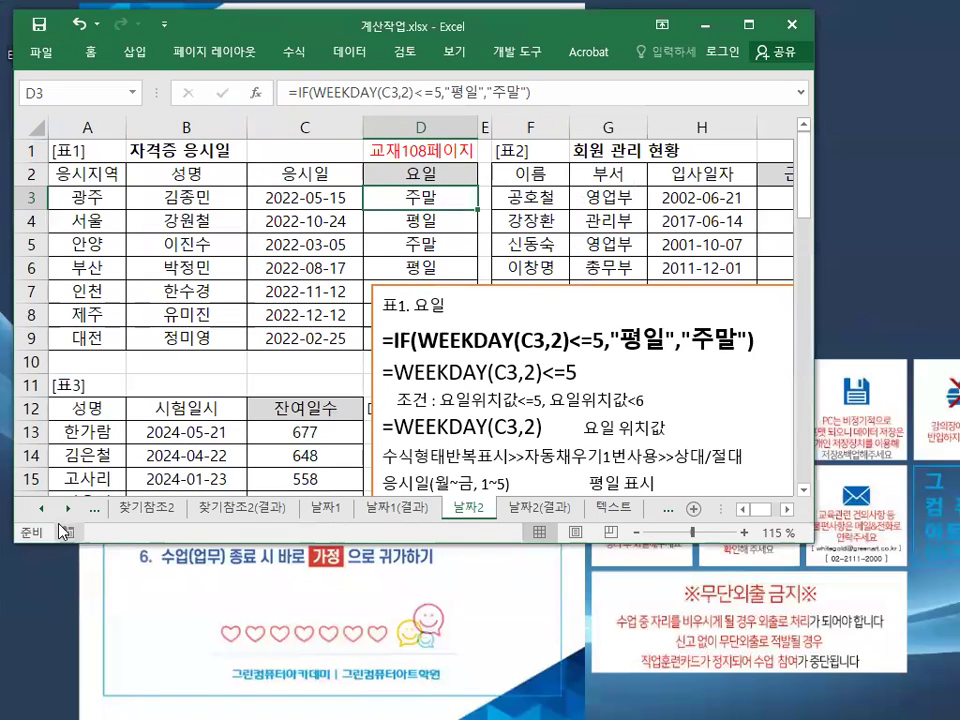
{"action": "left_click", "coordinate": [68, 508]}
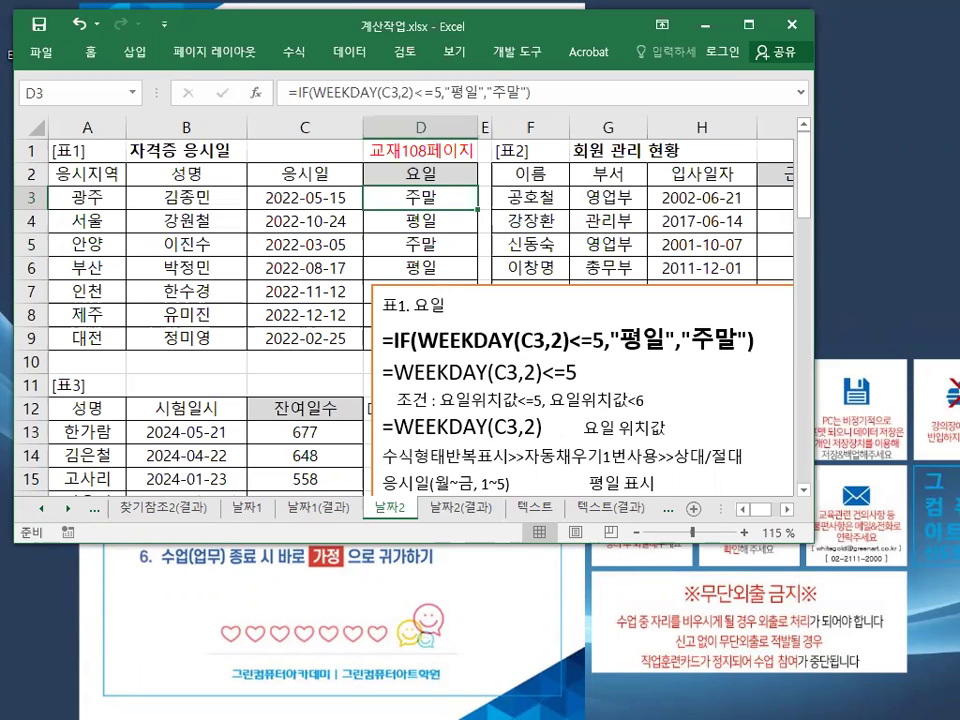
{"action": "left_click", "coordinate": [583, 390]}
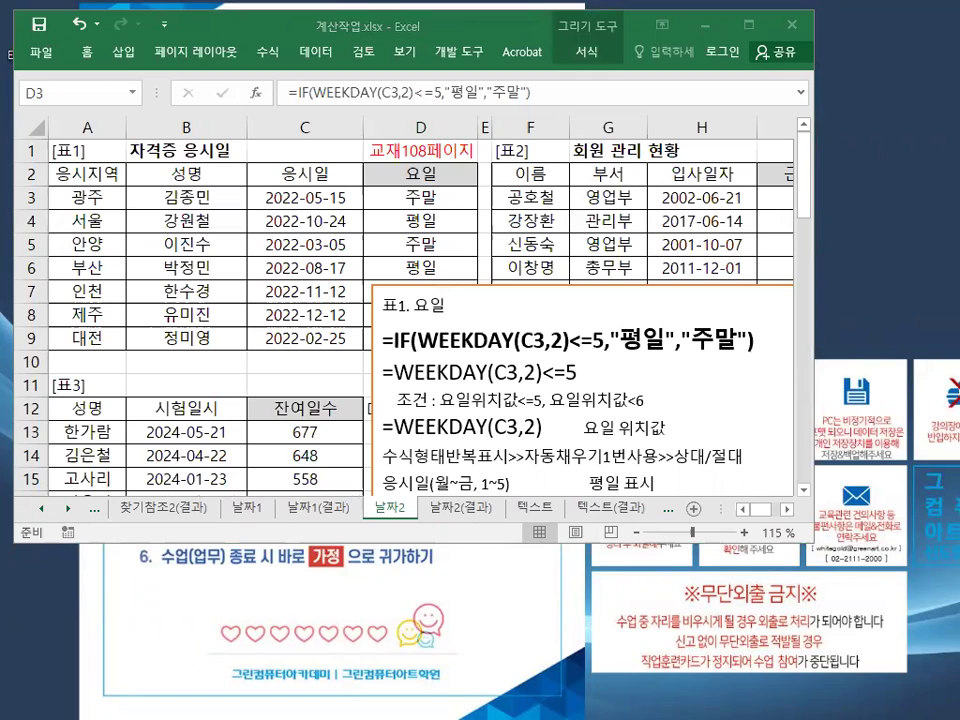
{"action": "left_click", "coordinate": [538, 507]}
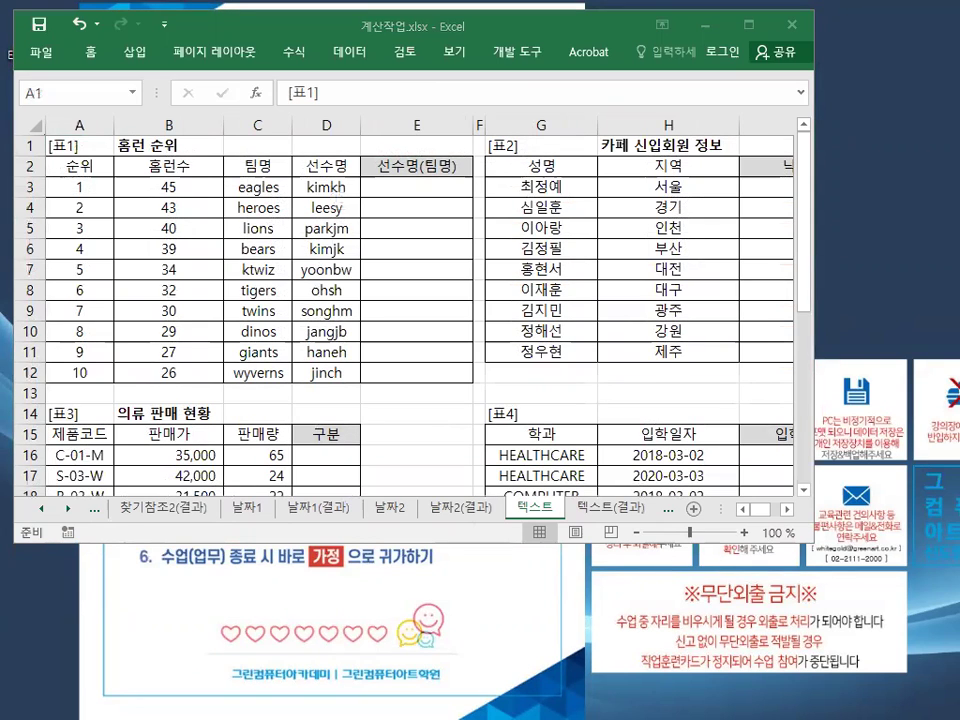
Copy the red 교재113페이지 reference into cell E1 of the 텍스트 sheet with its formatting and maximize the workbook window.
{"action": "key", "text": "ctrl+c"}
{"action": "right_click", "coordinate": [436, 146]}
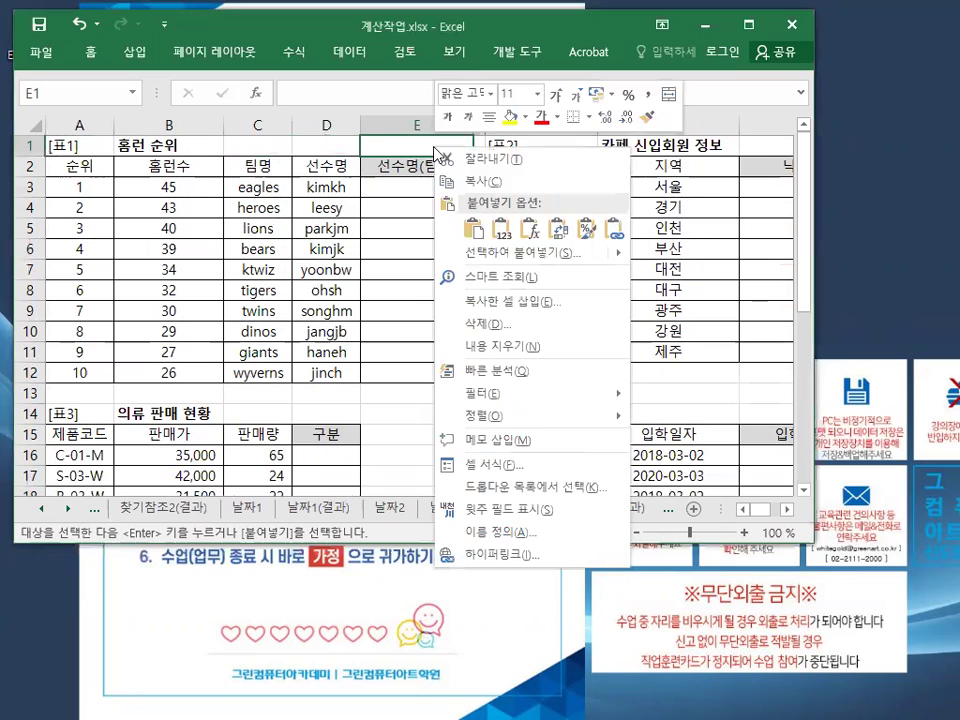
{"action": "left_click", "coordinate": [474, 229]}
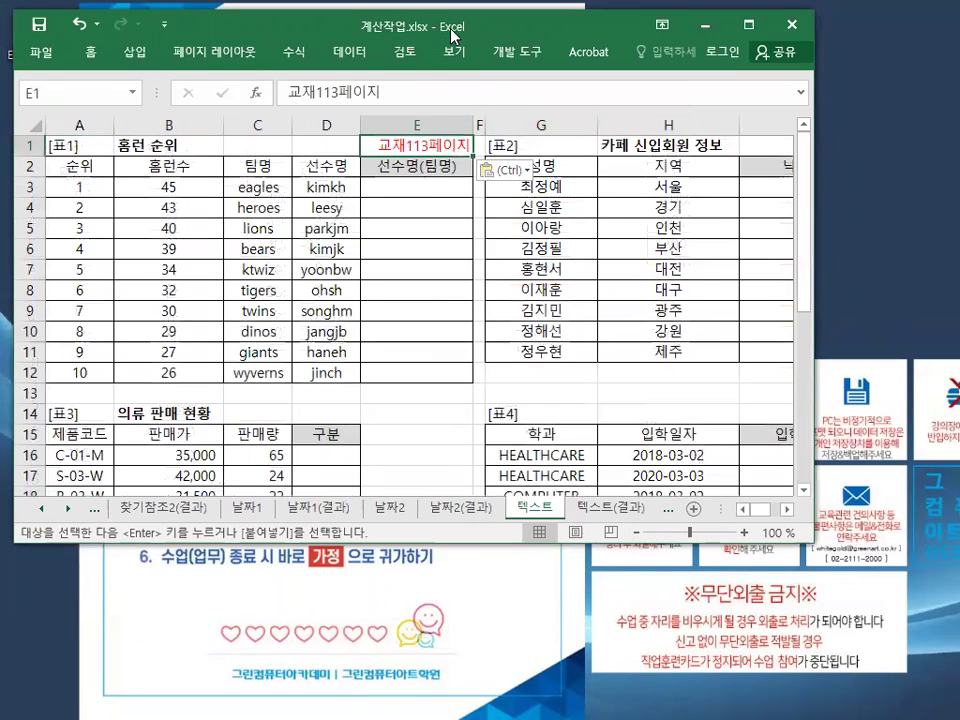
{"action": "double_click", "coordinate": [453, 35]}
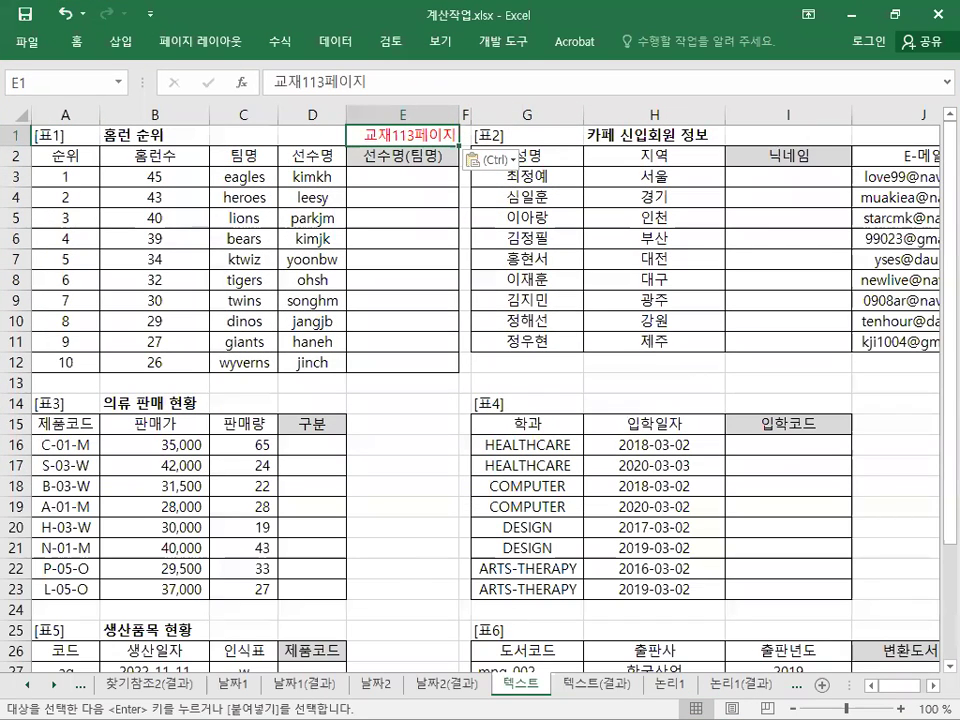
Insert a text box beside 표1 and paste the 표1. 선수명(팀명) notes on PROPER, UPPER and the & operator into it.
{"action": "scroll", "coordinate": [480, 400], "scroll_direction": "down", "scroll_amount": 2}
{"action": "scroll", "coordinate": [480, 400], "scroll_direction": "up", "scroll_amount": 2}
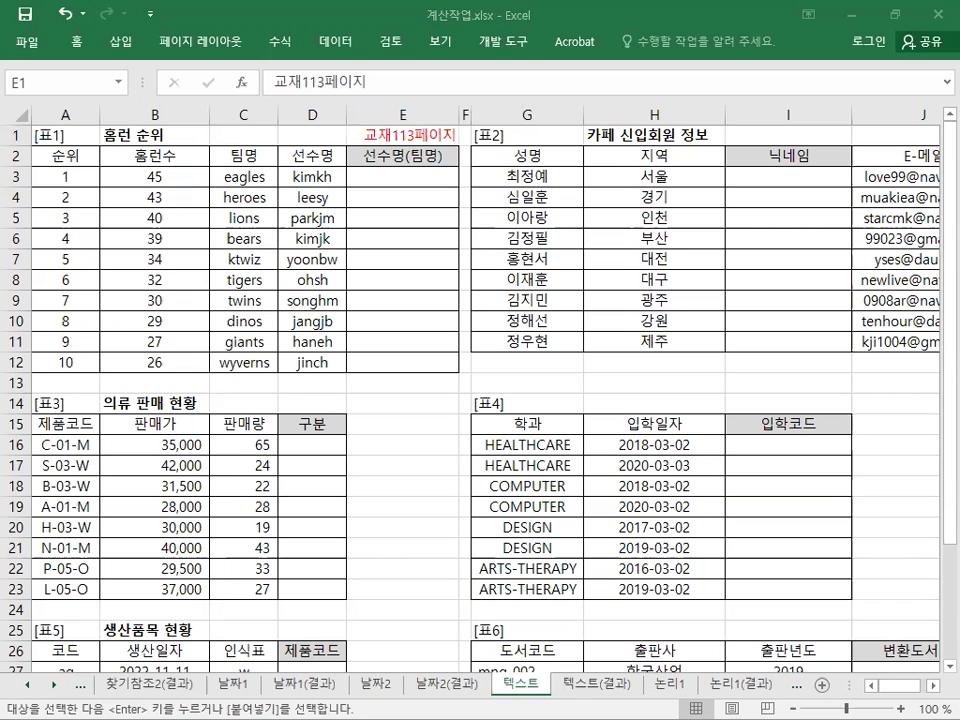
{"action": "left_click", "coordinate": [121, 41]}
{"action": "left_click", "coordinate": [859, 97]}
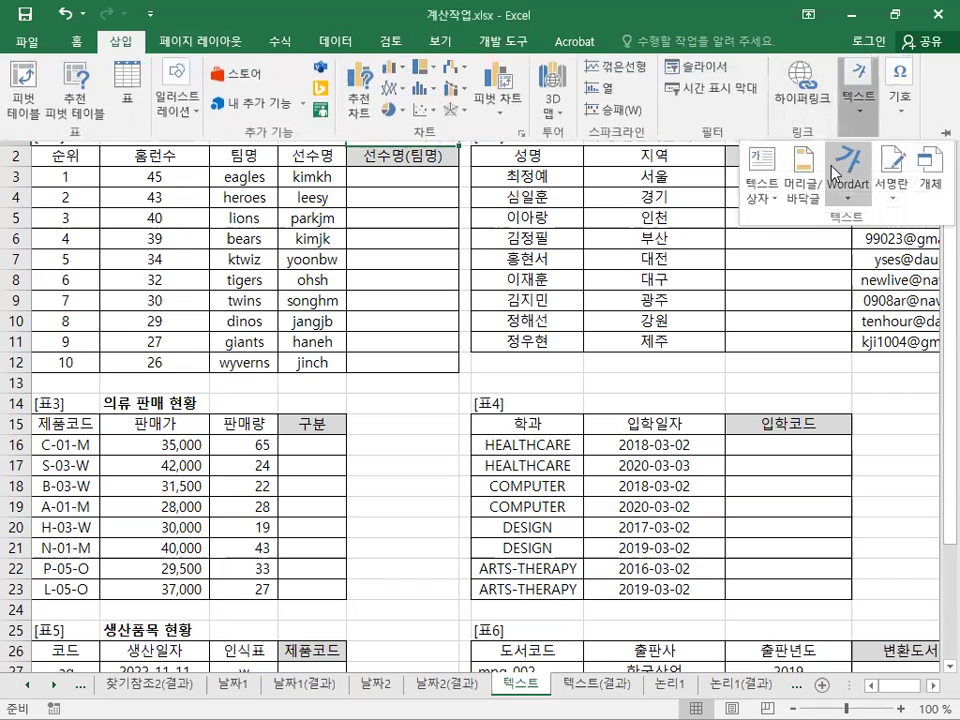
{"action": "left_click", "coordinate": [755, 176]}
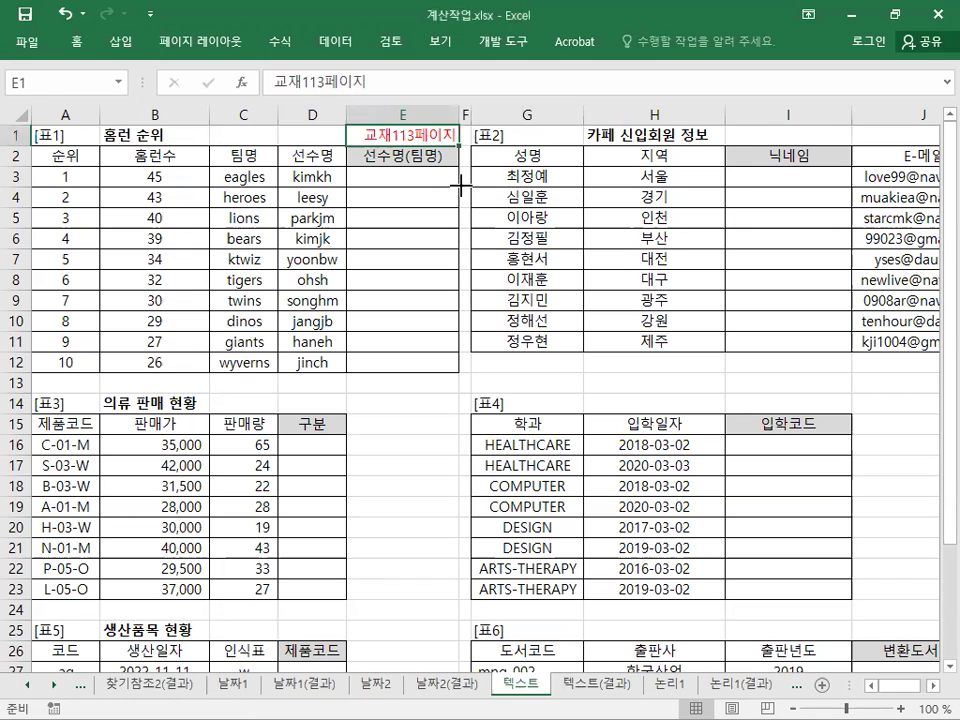
{"action": "left_click", "coordinate": [463, 186]}
{"action": "key", "text": "ctrl+v"}
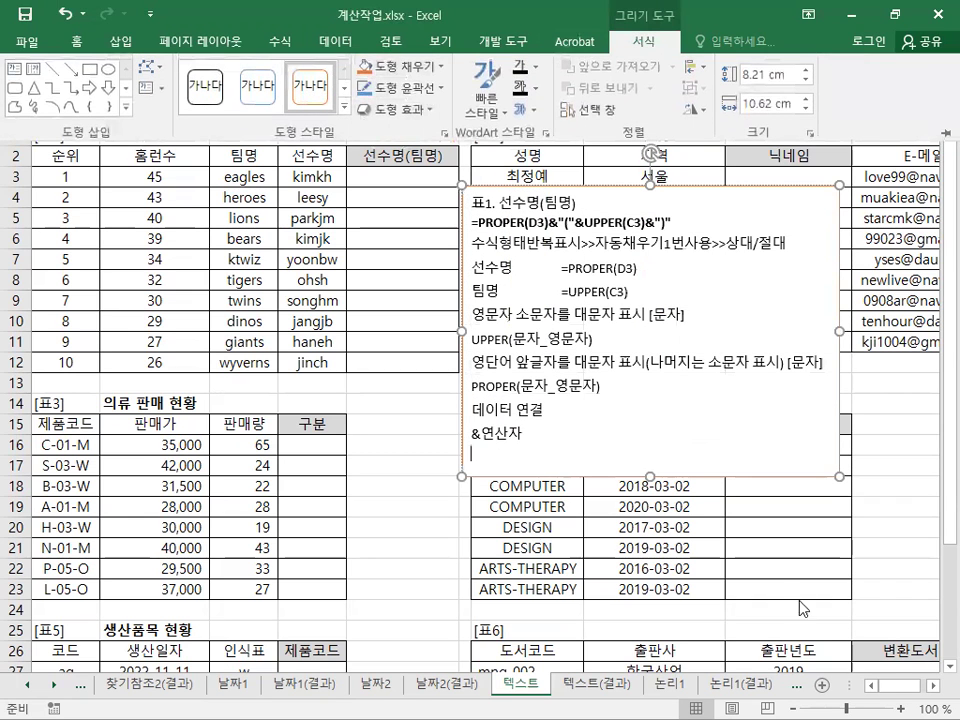
{"action": "left_click", "coordinate": [821, 597]}
{"action": "left_click", "coordinate": [821, 597]}
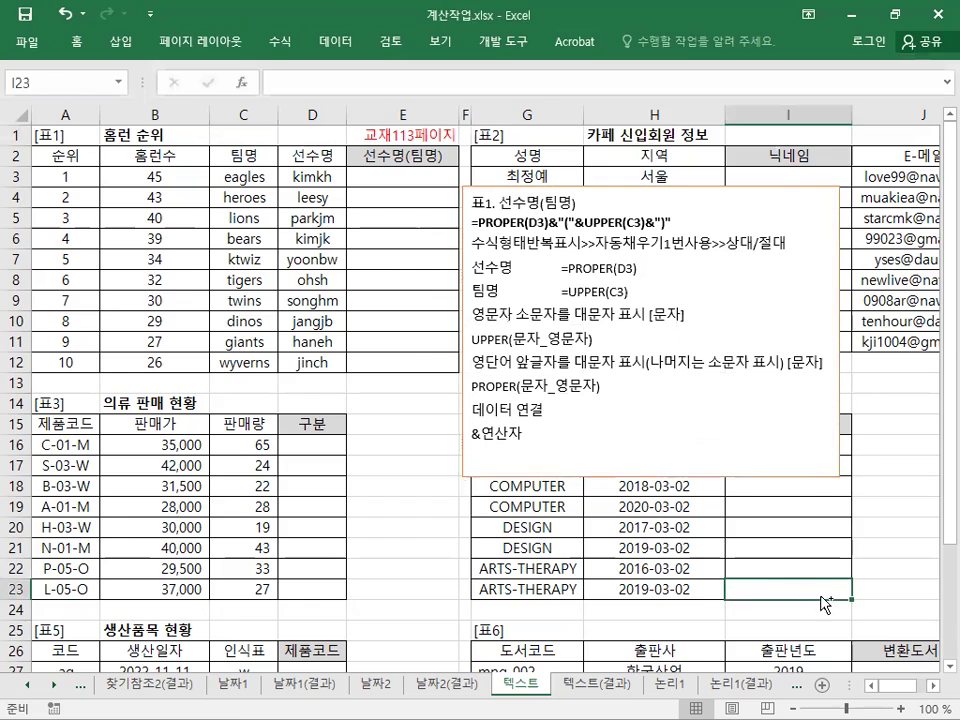
Zoom in on the tables and enlarge the bold PROPER/UPPER formula line in the 표1 notes box to size 16.
{"action": "scroll", "coordinate": [821, 598], "scroll_direction": "up", "scroll_amount": 2}
{"action": "scroll", "coordinate": [820, 597], "scroll_direction": "down", "scroll_amount": 1}
{"action": "scroll", "coordinate": [820, 600], "scroll_direction": "up", "scroll_amount": 1}
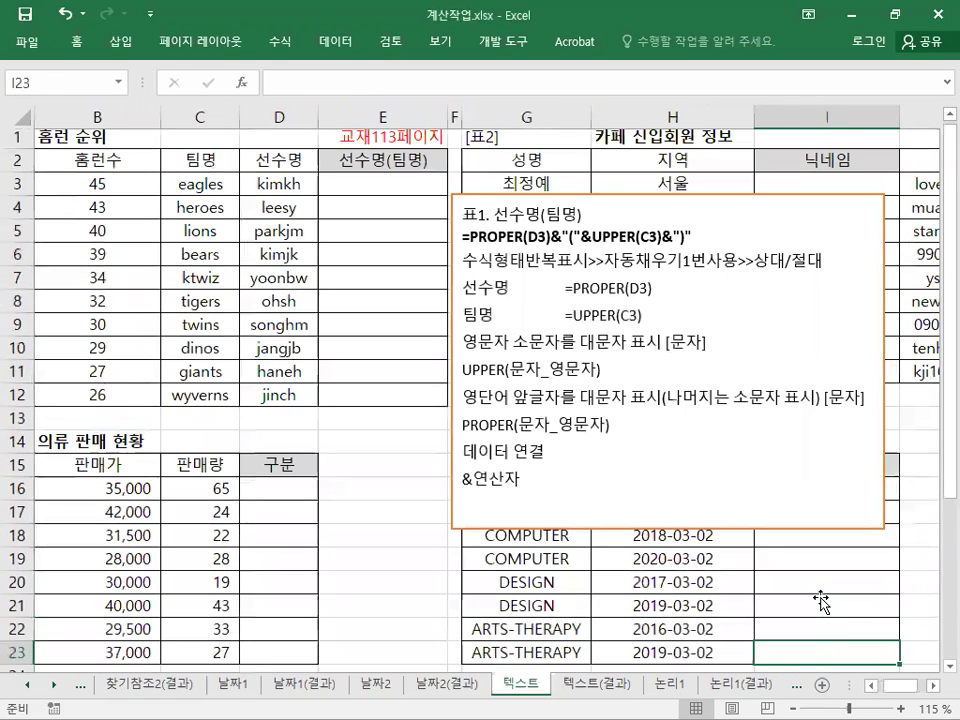
{"action": "left_click", "coordinate": [695, 231]}
{"action": "left_click_drag", "start_coordinate": [695, 231], "coordinate": [462, 242]}
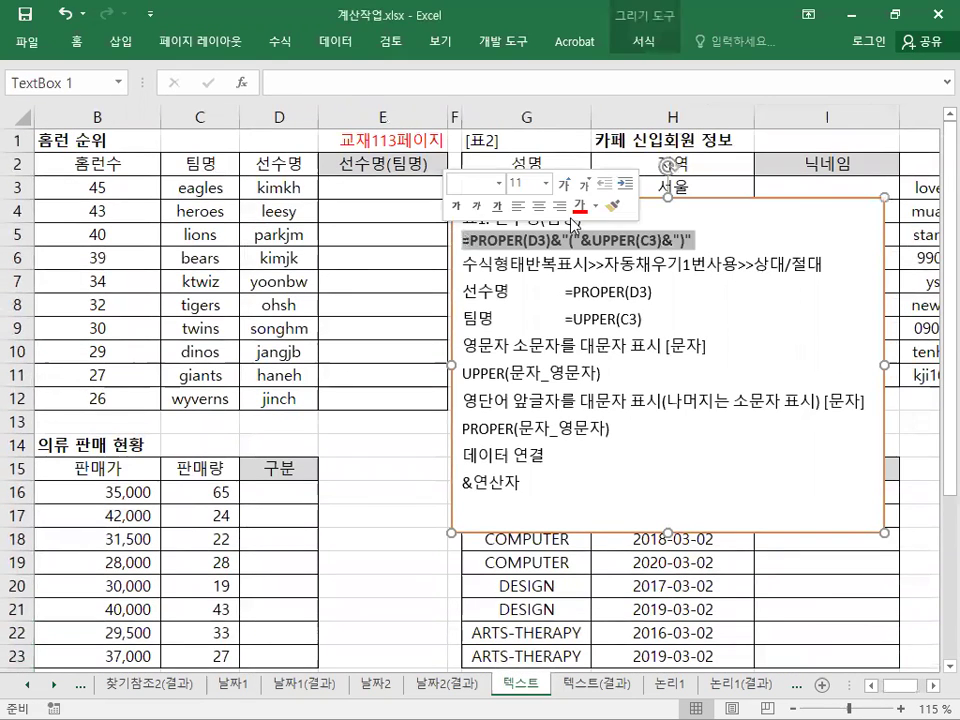
{"action": "left_click", "coordinate": [567, 187]}
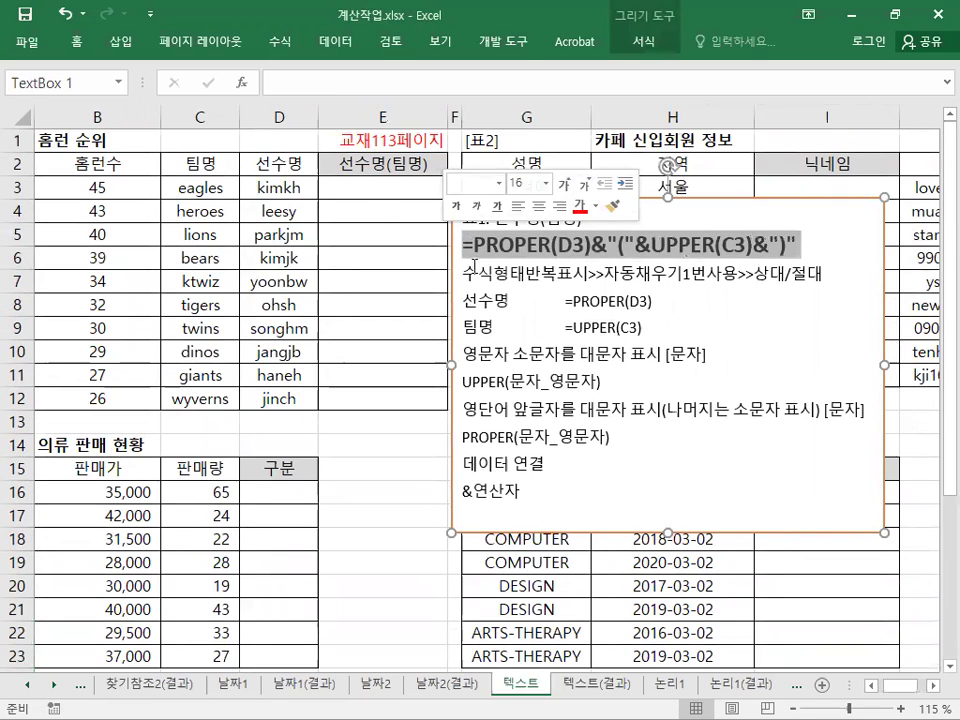
Enter =PROPER(C3) in E3 of the 선수명(팀명) column and fill it down to E12.
{"action": "left_click", "coordinate": [372, 190]}
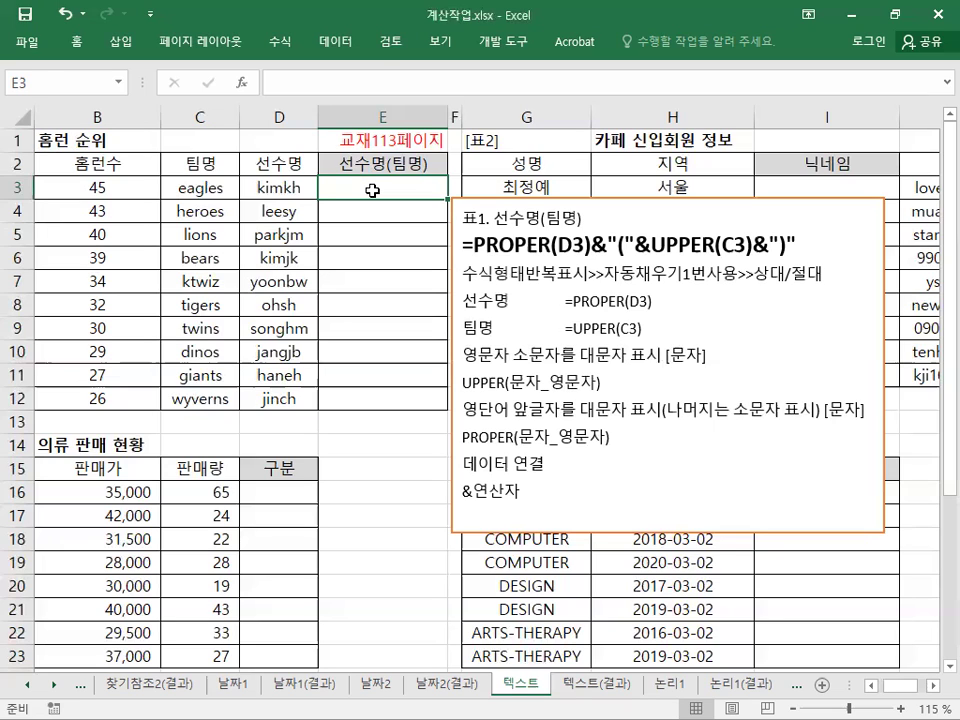
{"action": "left_click_drag", "start_coordinate": [372, 190], "coordinate": [369, 397]}
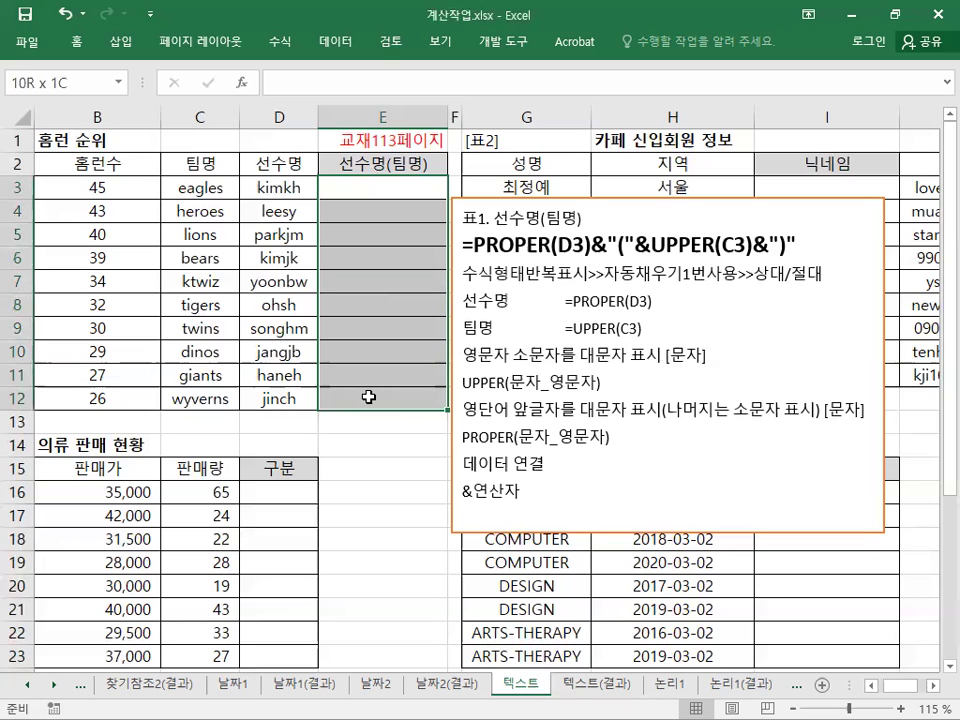
{"action": "left_click", "coordinate": [378, 190]}
{"action": "type", "text": "="}
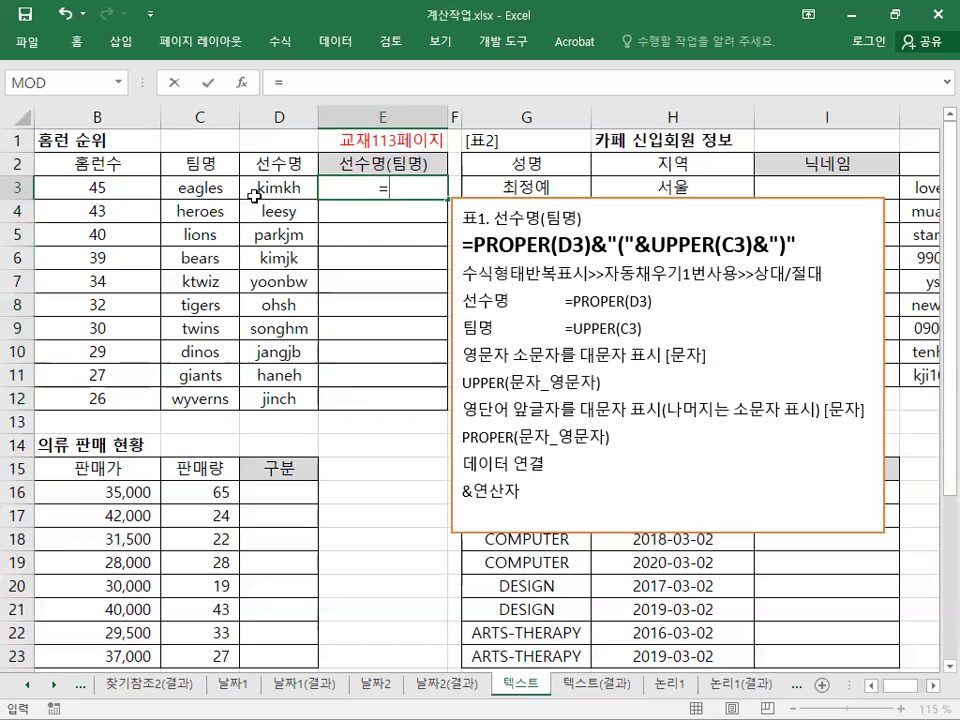
{"action": "left_click", "coordinate": [200, 188]}
{"action": "left_click", "coordinate": [383, 190]}
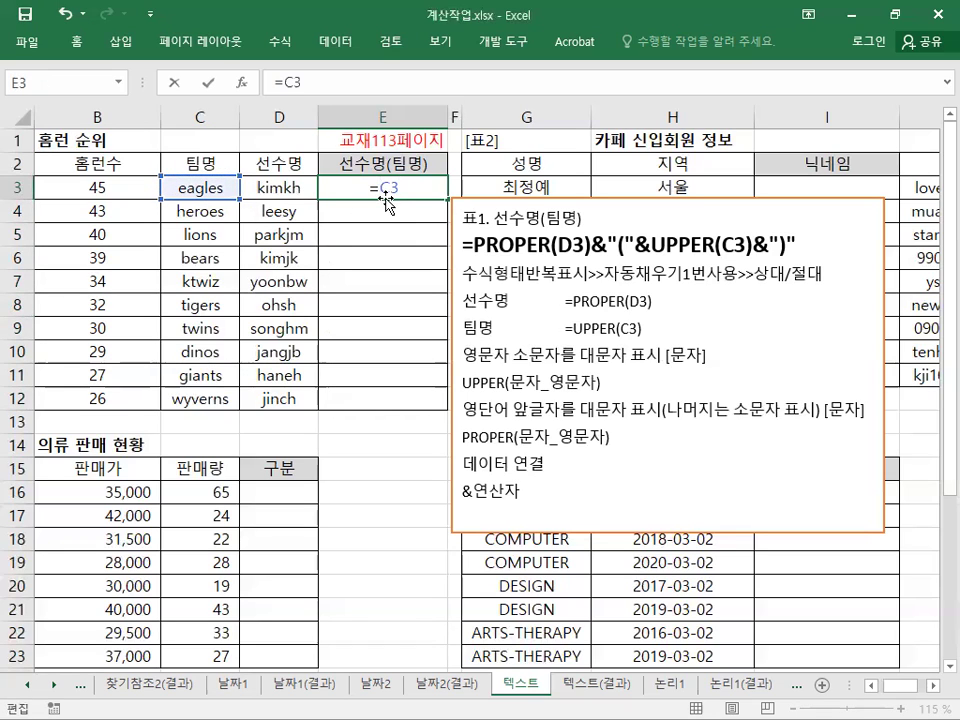
{"action": "type", "text": "ㅔㅐ"}
{"action": "key", "text": "BackSpace"}
{"action": "key", "text": "BackSpace"}
{"action": "type", "text": "PROPER("}
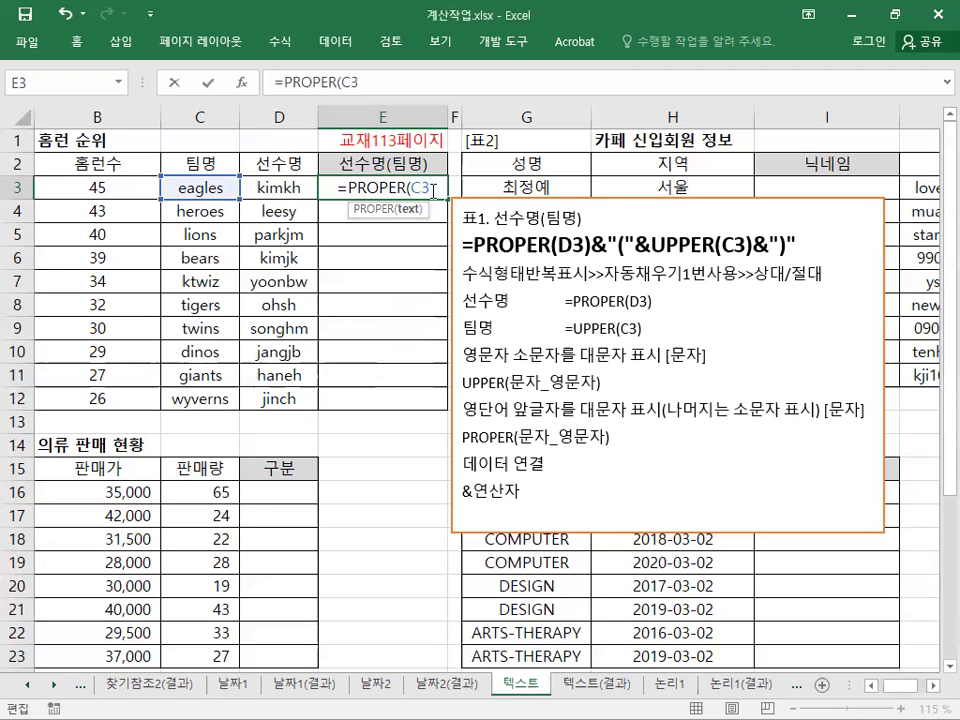
{"action": "type", "text": ")"}
{"action": "key", "text": "ctrl+Return"}
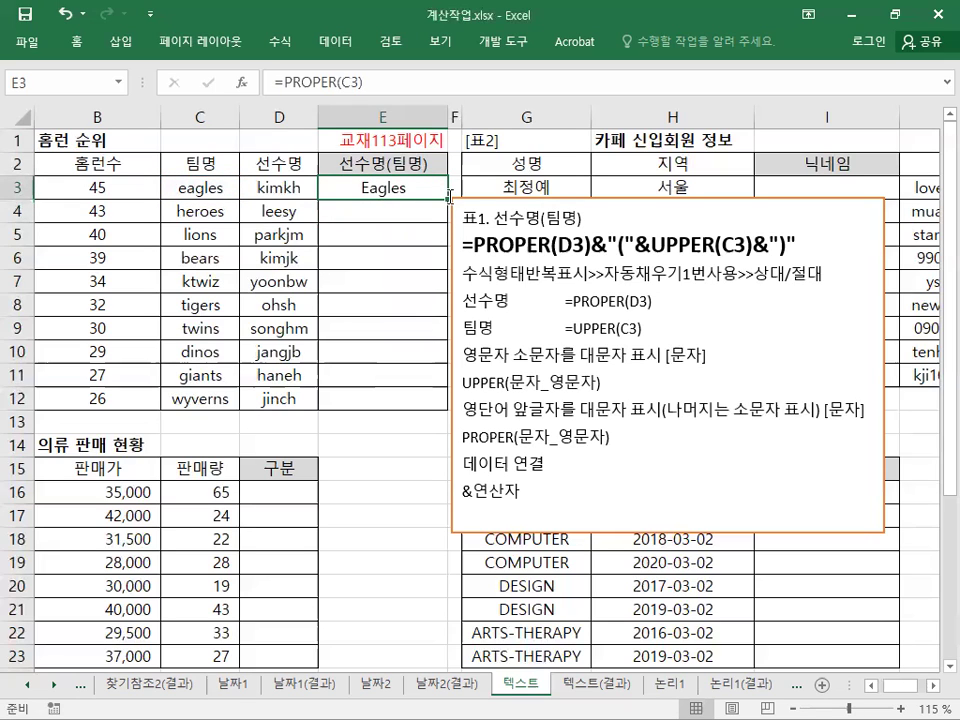
{"action": "left_click_drag", "start_coordinate": [441, 205], "coordinate": [447, 412]}
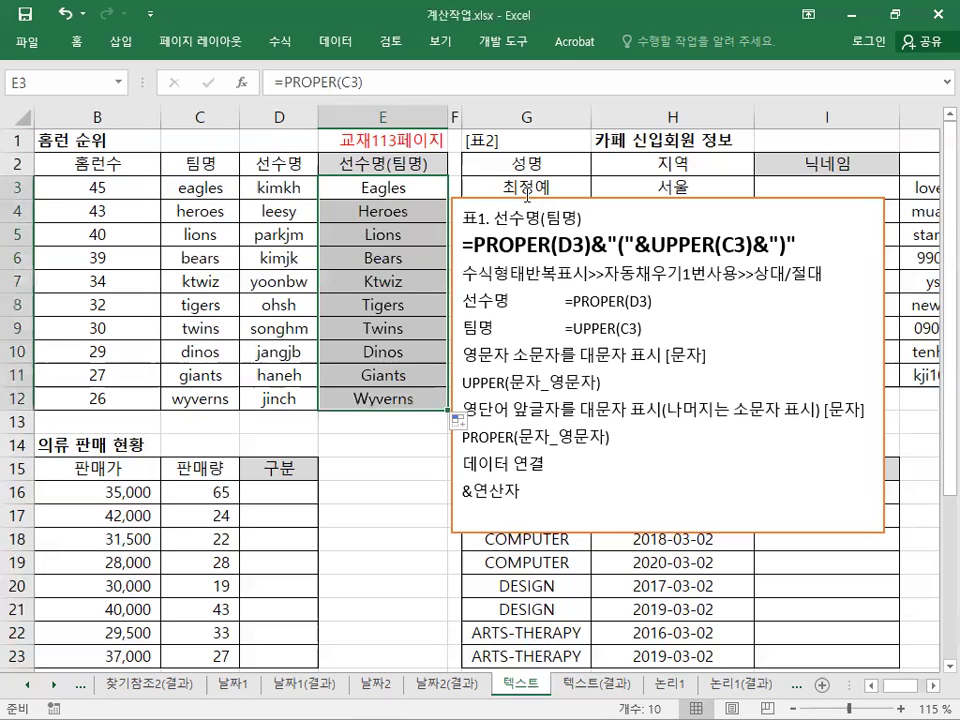
Shift the 표1 notes box slightly to the right, away from the 선수명(팀명) column.
{"action": "left_click", "coordinate": [527, 193]}
{"action": "left_click_drag", "start_coordinate": [527, 193], "coordinate": [532, 195]}
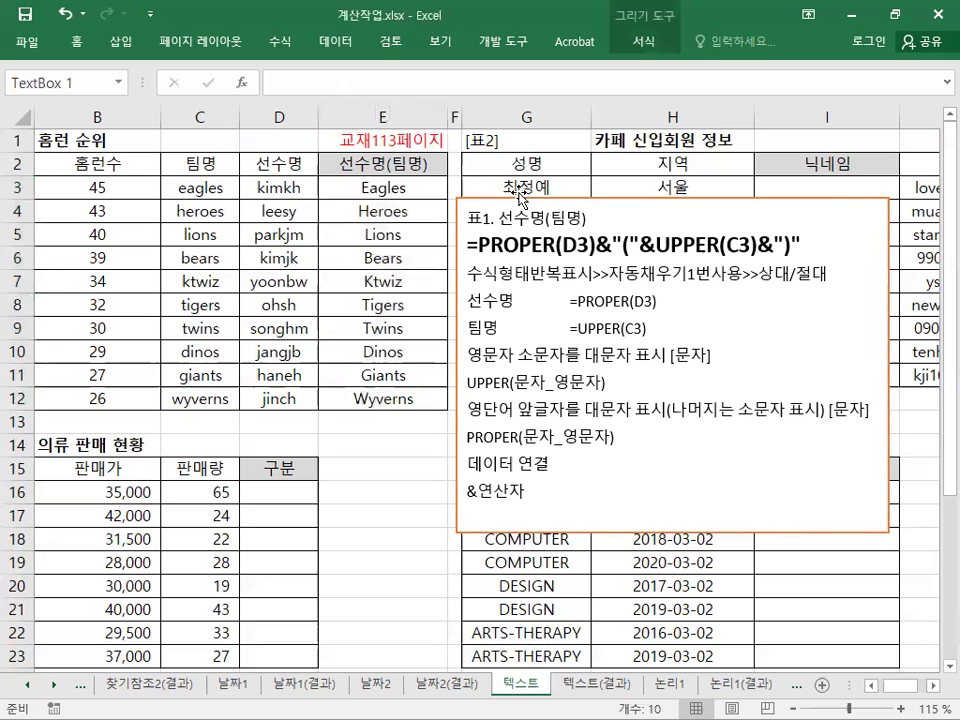
Append &"(" to the PROPER formula in E3 and fill the formula down to E12.
{"action": "left_click", "coordinate": [410, 183]}
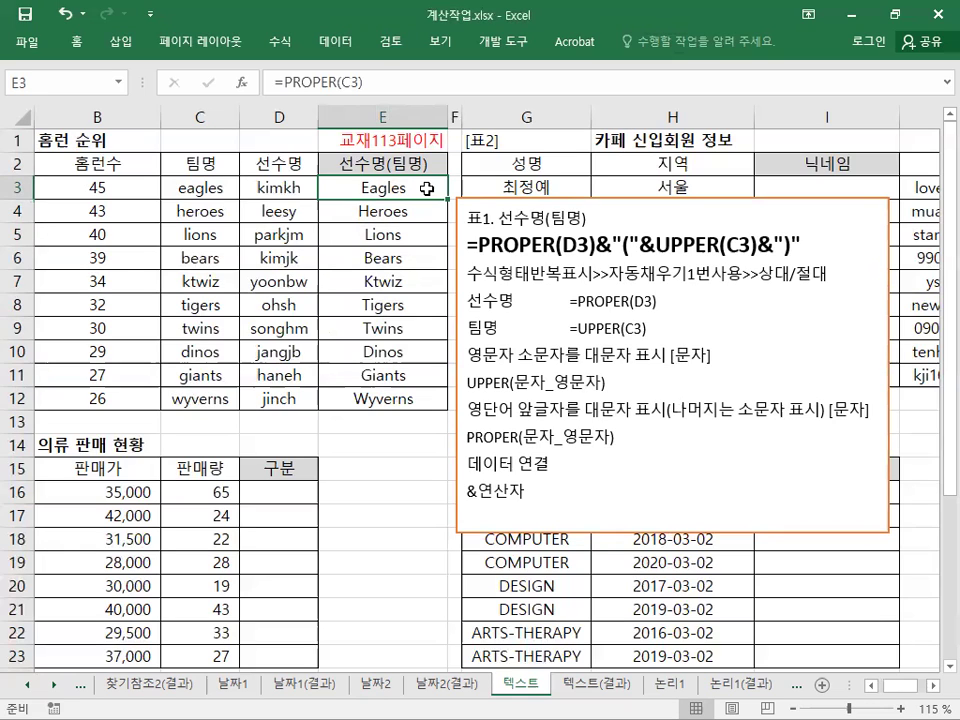
{"action": "double_click", "coordinate": [428, 191]}
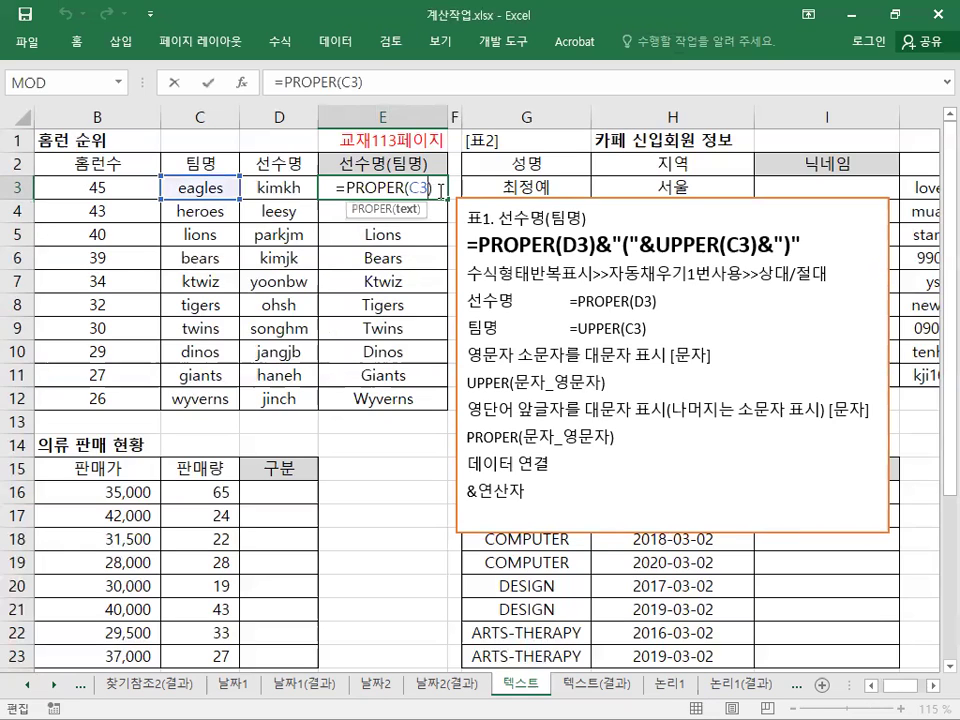
{"action": "type", "text": "&"}
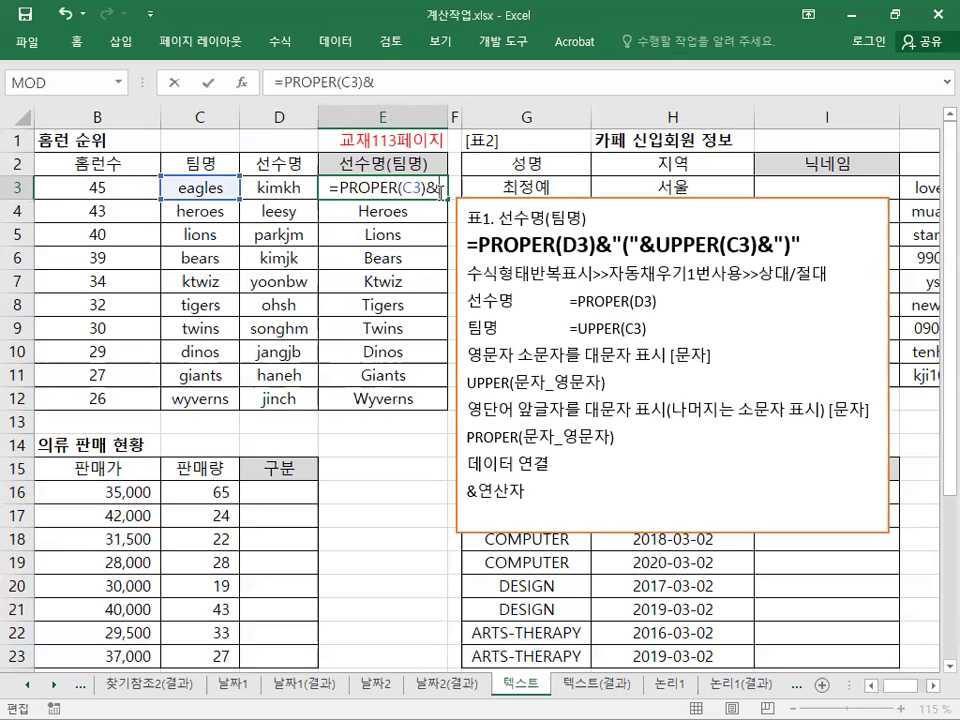
{"action": "type", "text": "\"("}
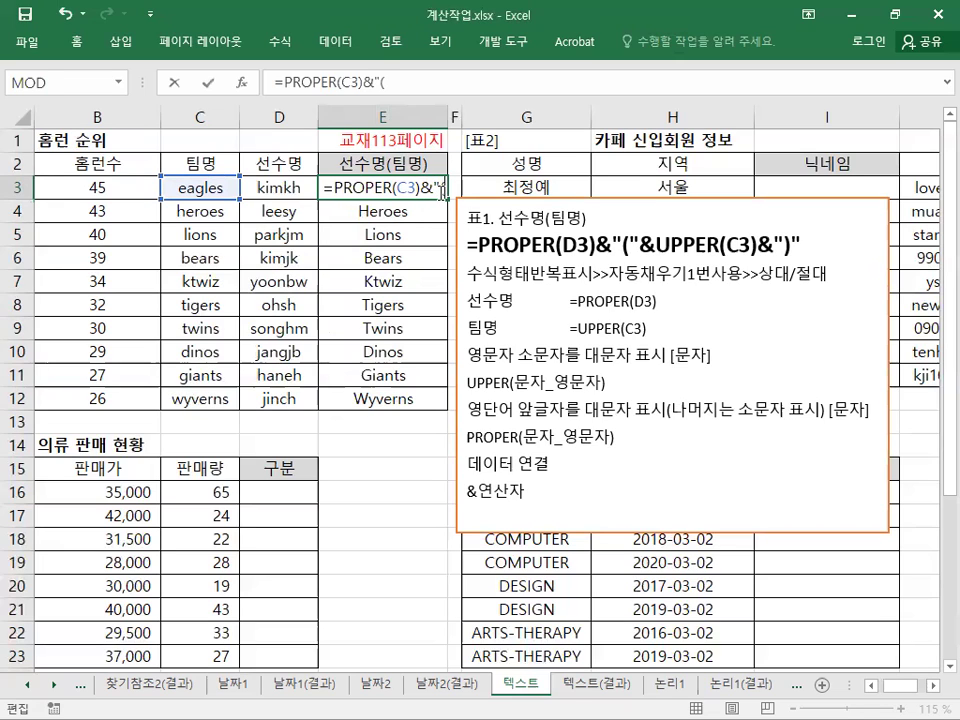
{"action": "key", "text": "Return"}
{"action": "left_click", "coordinate": [438, 192]}
{"action": "left_click_drag", "start_coordinate": [447, 199], "coordinate": [440, 403]}
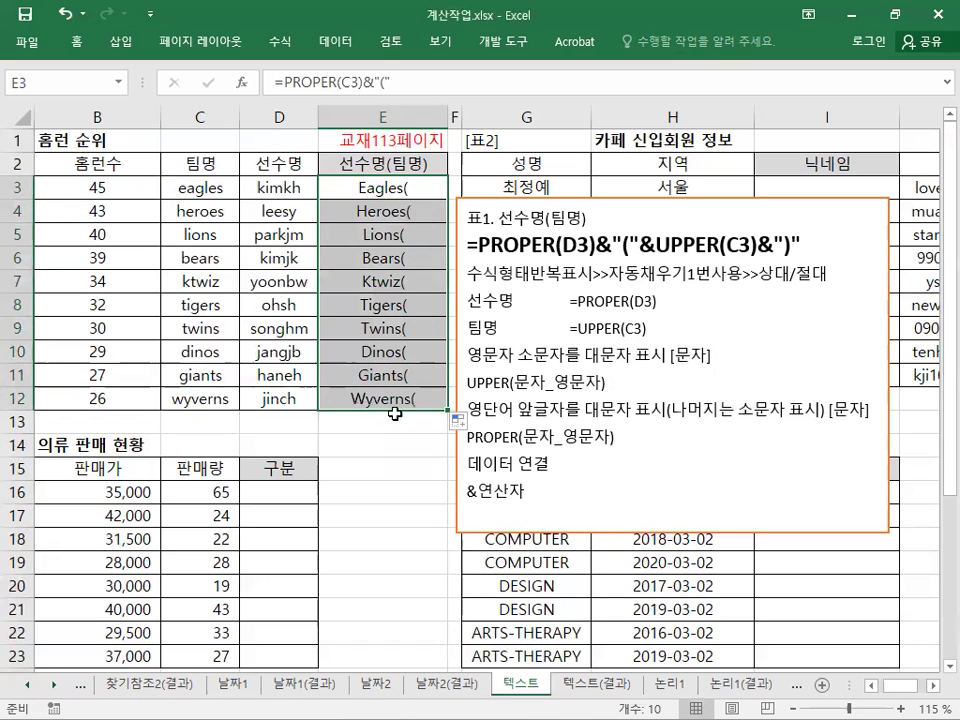
Extend the E3 formula with &UPPER(D3) so it reads =PROPER(C3)&"("&UPPER(D3).
{"action": "left_click", "coordinate": [432, 190]}
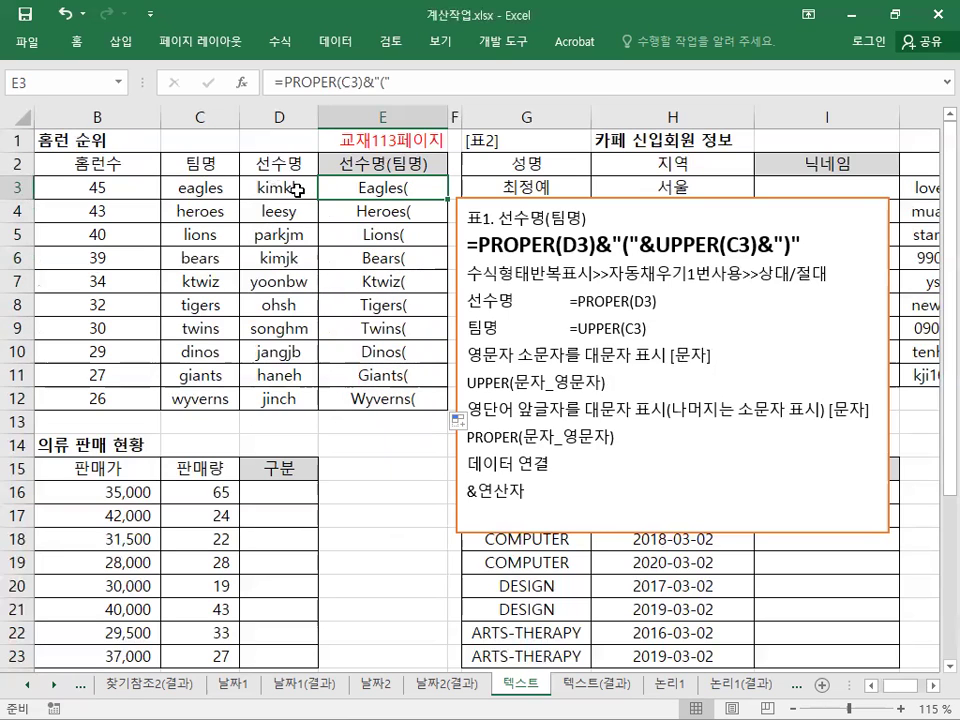
{"action": "double_click", "coordinate": [422, 187]}
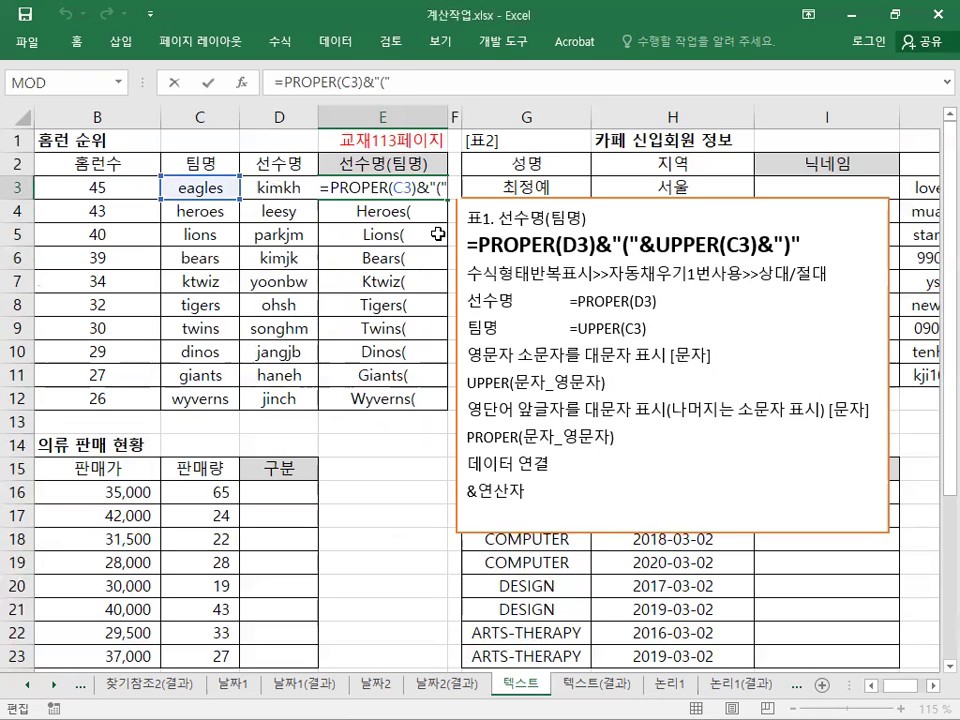
{"action": "type", "text": "&"}
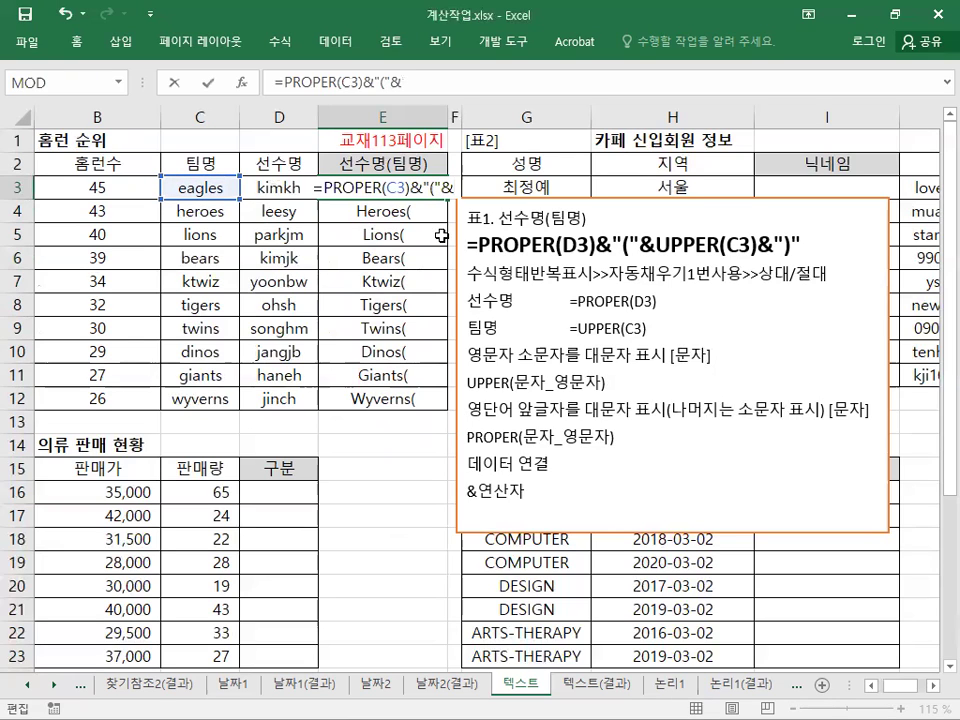
{"action": "left_click", "coordinate": [279, 187]}
{"action": "key", "text": "F2"}
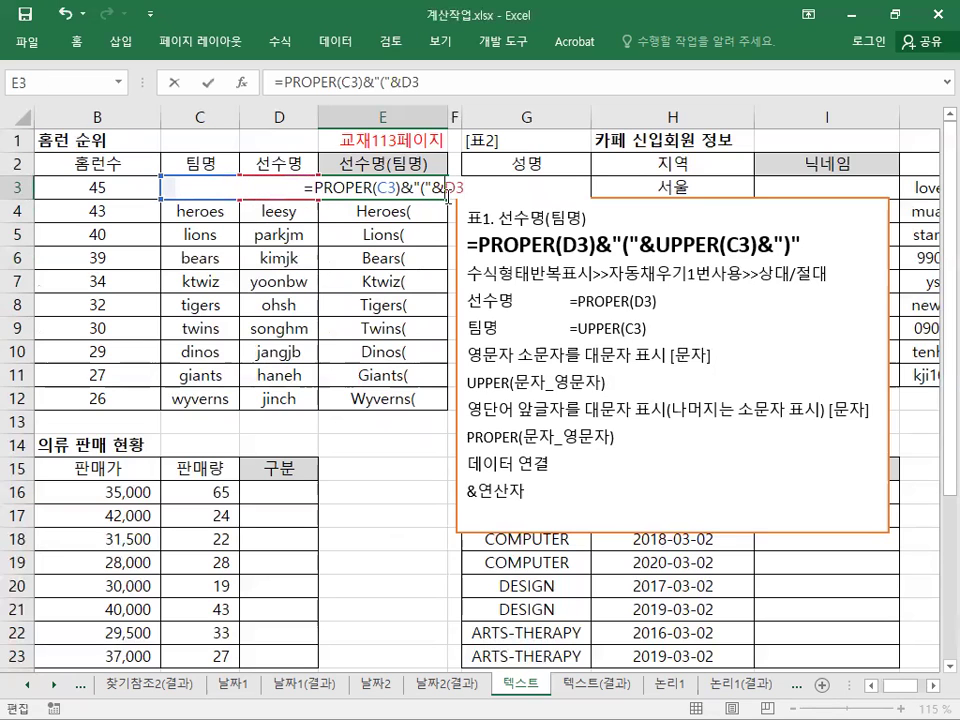
{"action": "type", "text": "UPPER"}
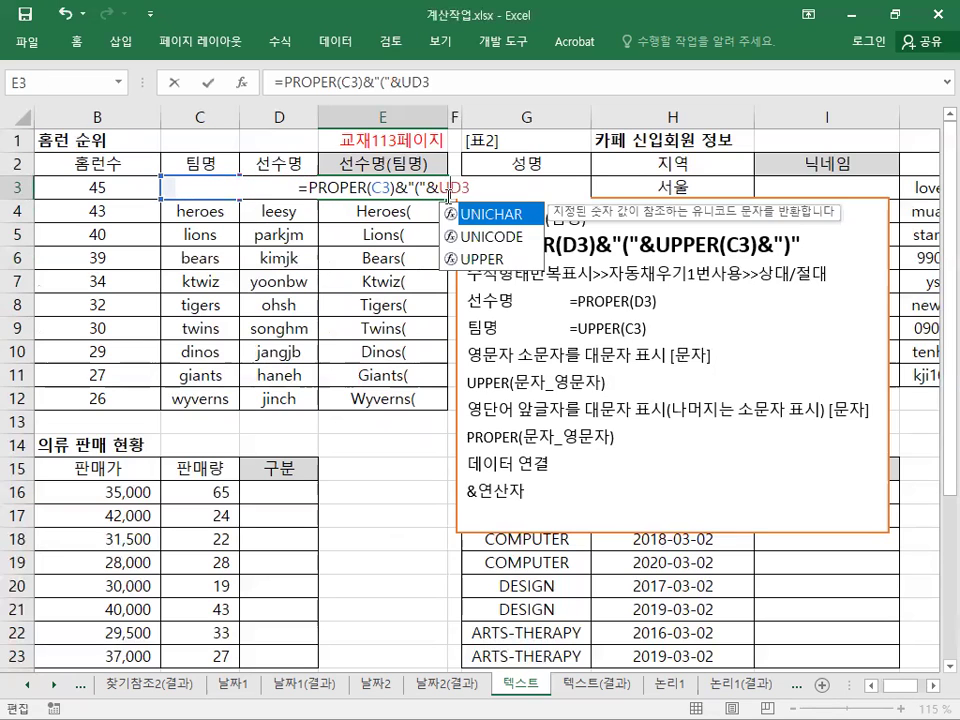
{"action": "type", "text": "("}
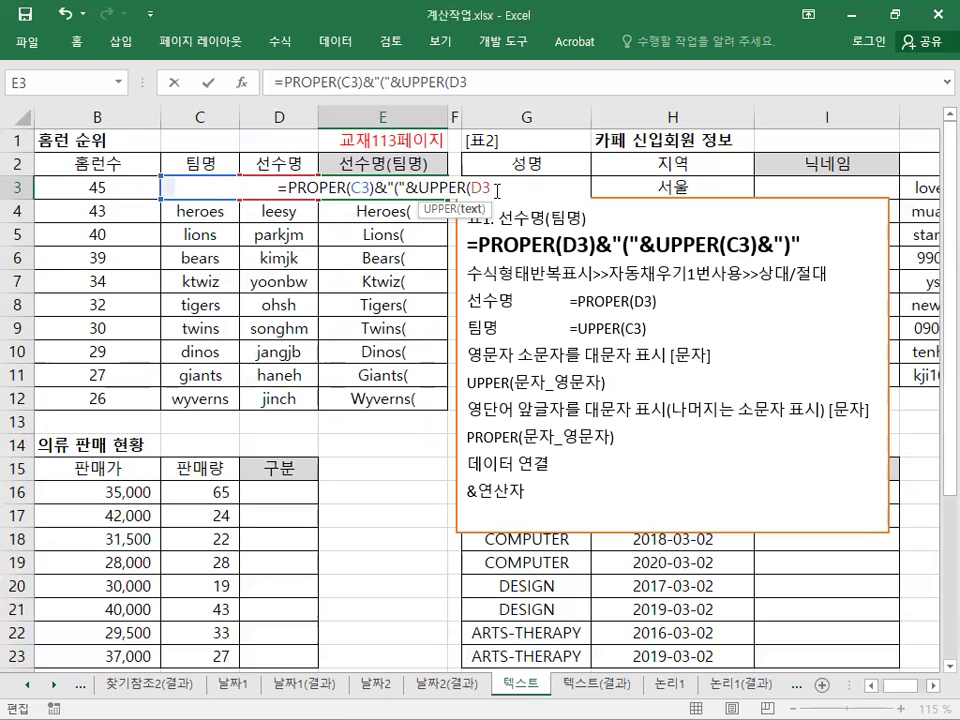
{"action": "type", "text": ")"}
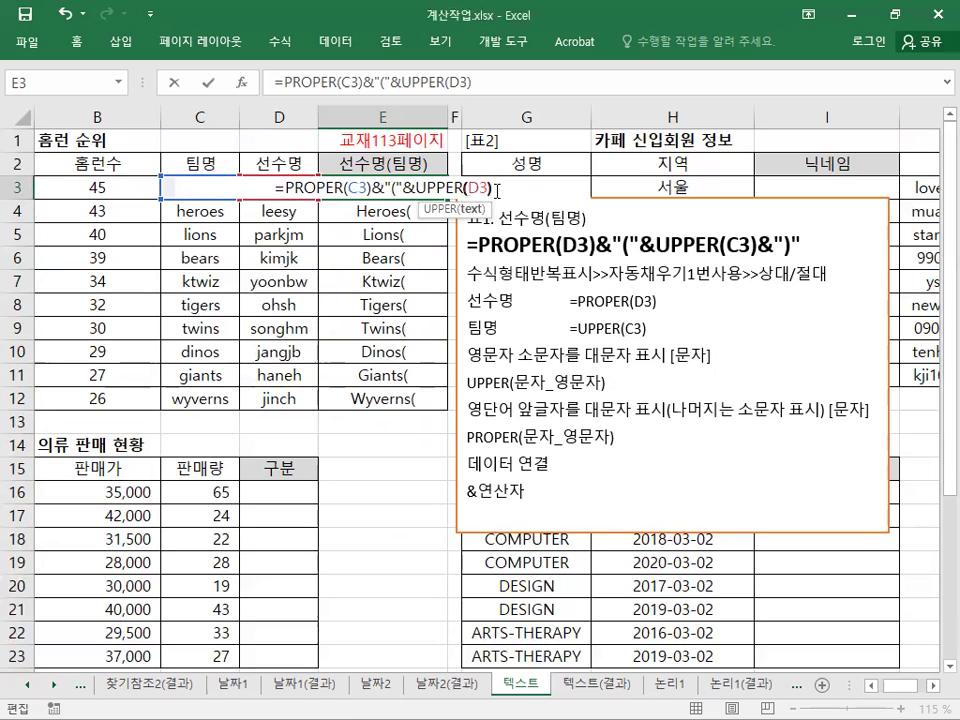
{"action": "key", "text": "Return"}
{"action": "key", "text": "Up"}
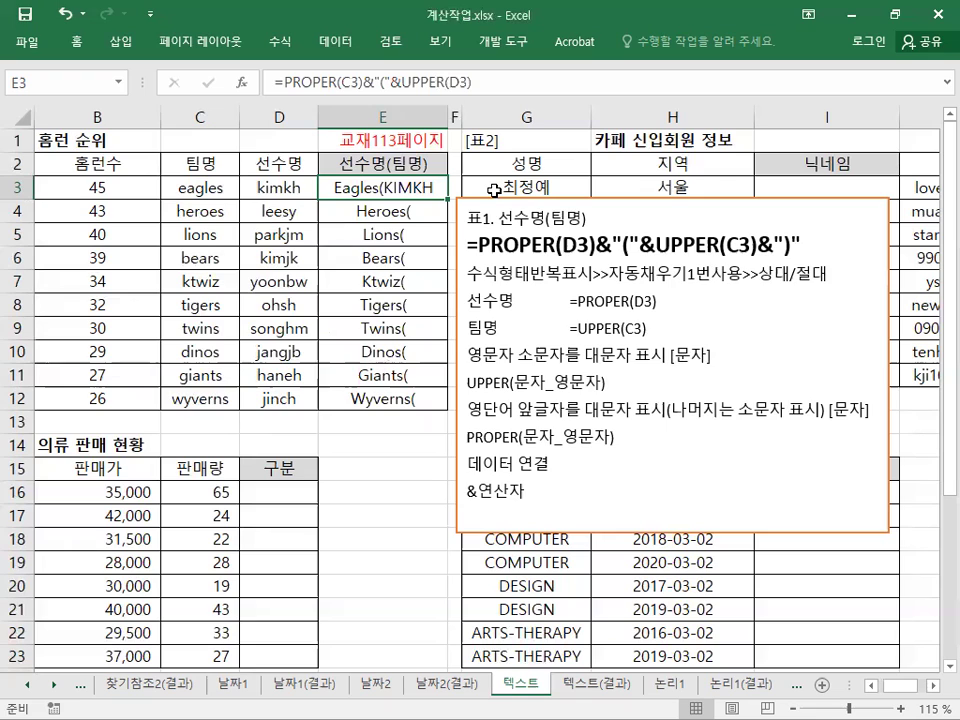
Append &")" to the end of the E3 formula to add the closing parenthesis.
{"action": "key", "text": "F2"}
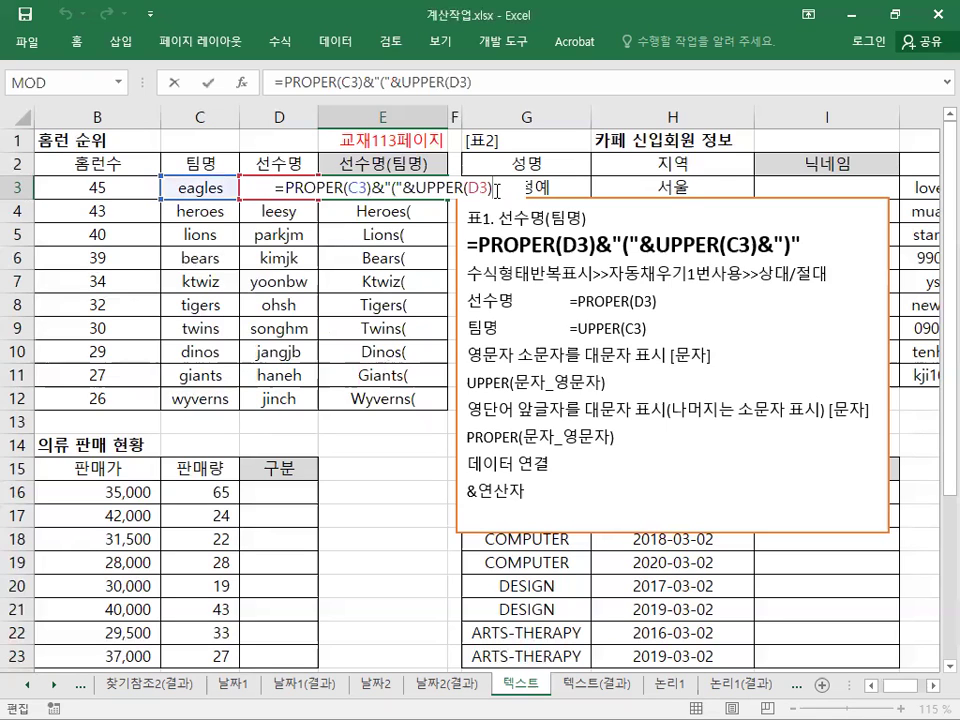
{"action": "type", "text": "&"}
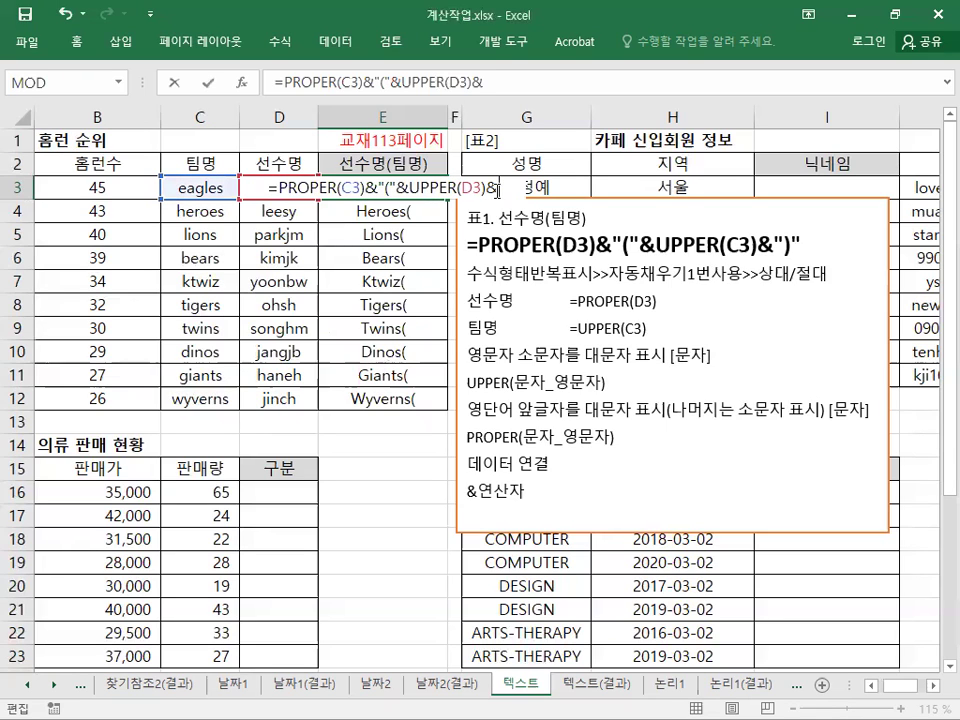
{"action": "type", "text": "\""}
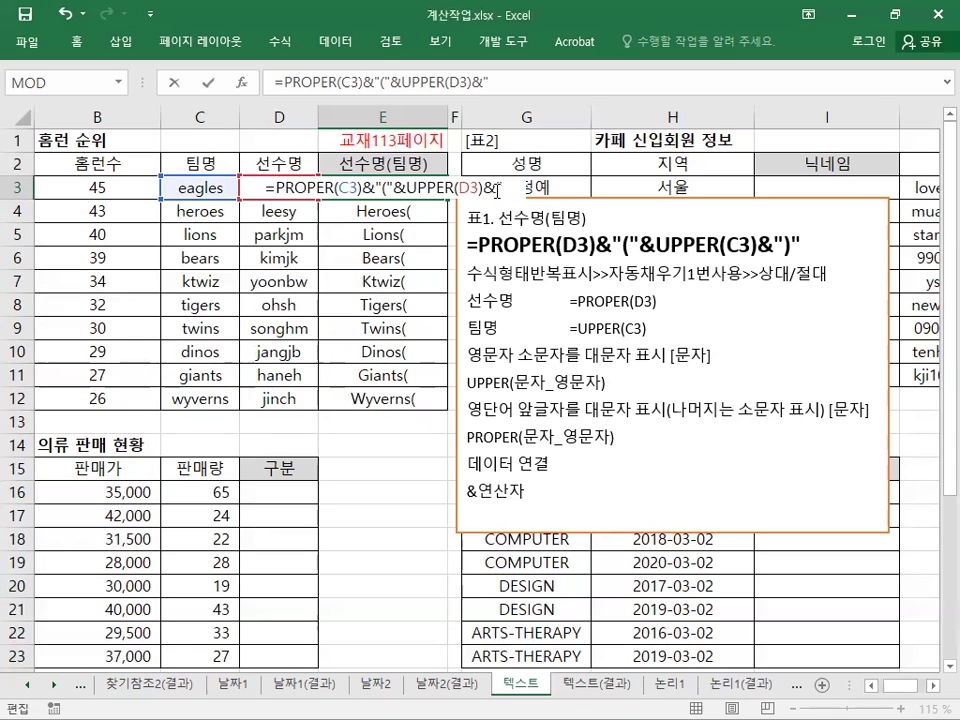
{"action": "type", "text": ")\"\""}
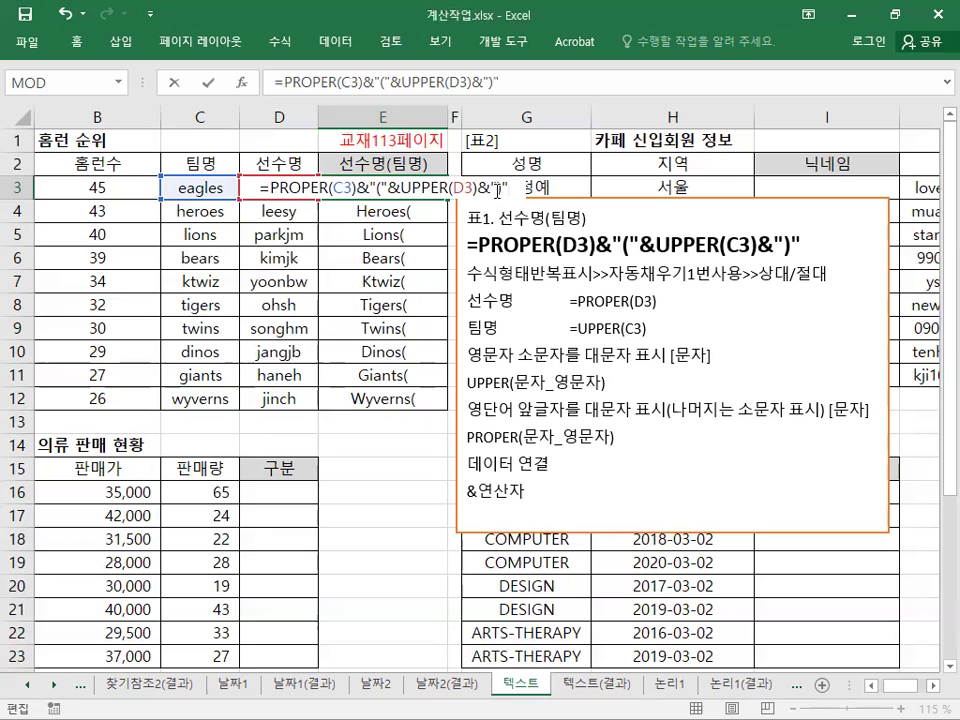
{"action": "key", "text": "Return"}
{"action": "key", "text": "Up"}
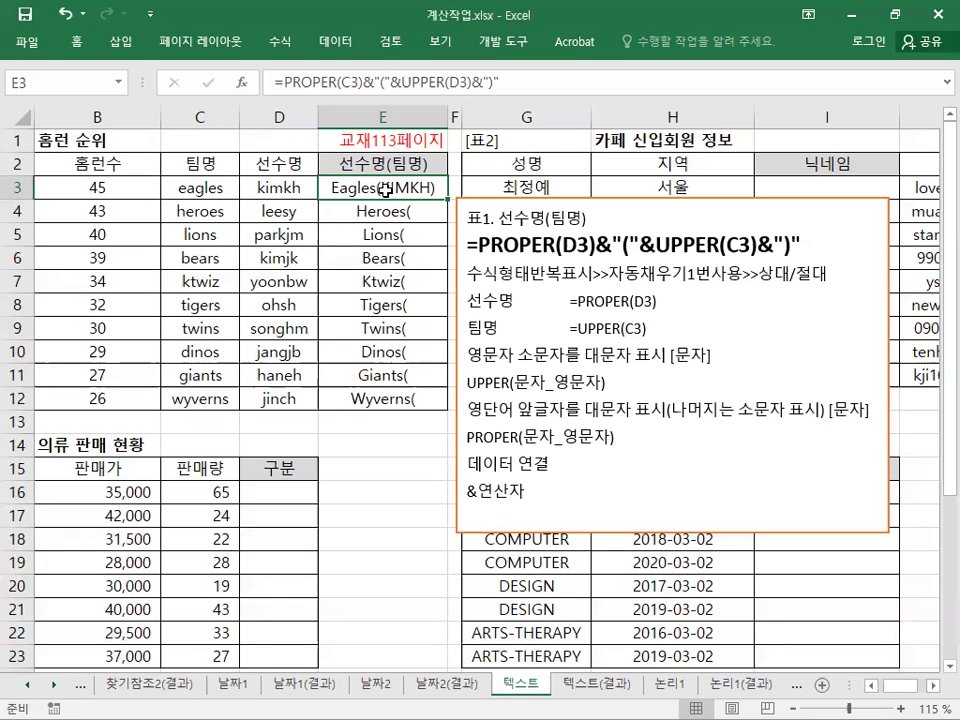
Clear the formulas from E3:E12 in the 선수명(팀명) column.
{"action": "left_click_drag", "start_coordinate": [385, 187], "coordinate": [395, 393]}
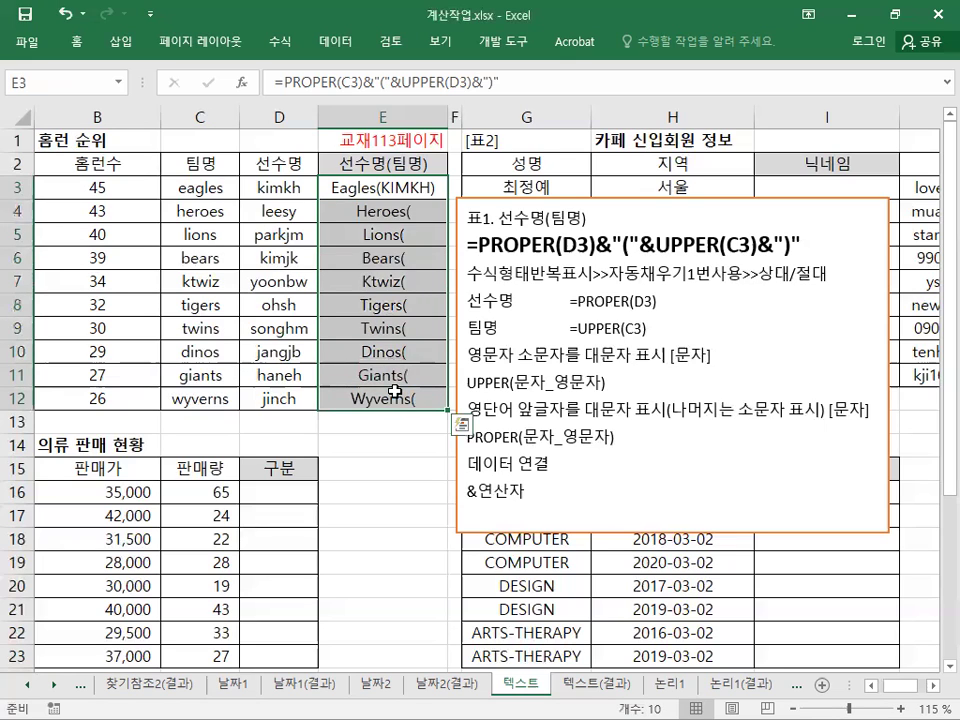
{"action": "key", "text": "Delete"}
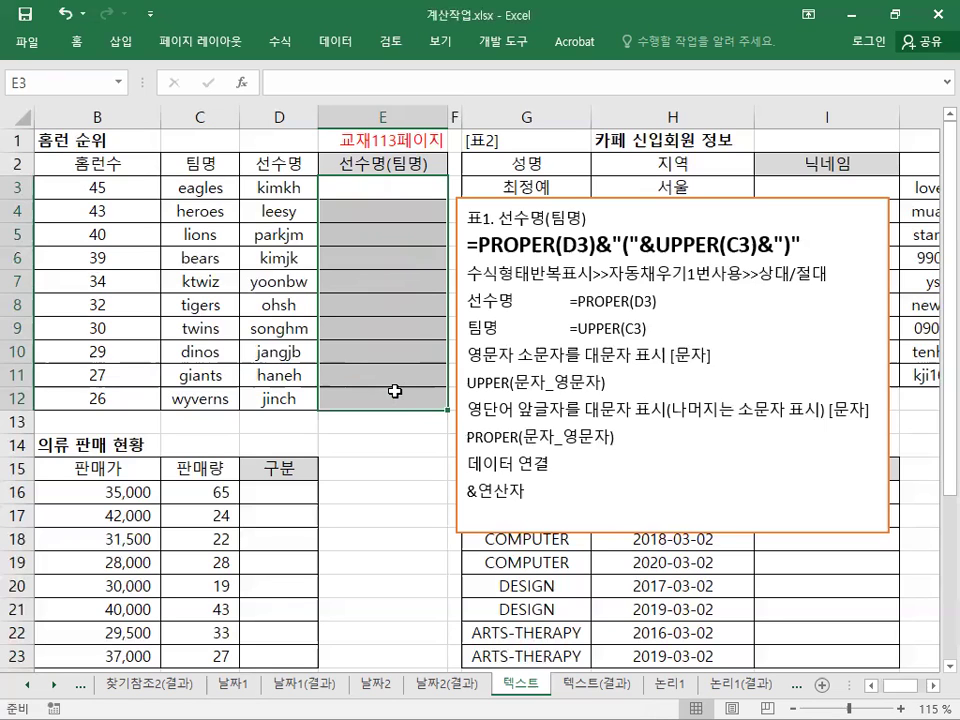
Enter =PROPER(D3) in E3 for the player name and fill the formula down to E12.
{"action": "left_click", "coordinate": [384, 190]}
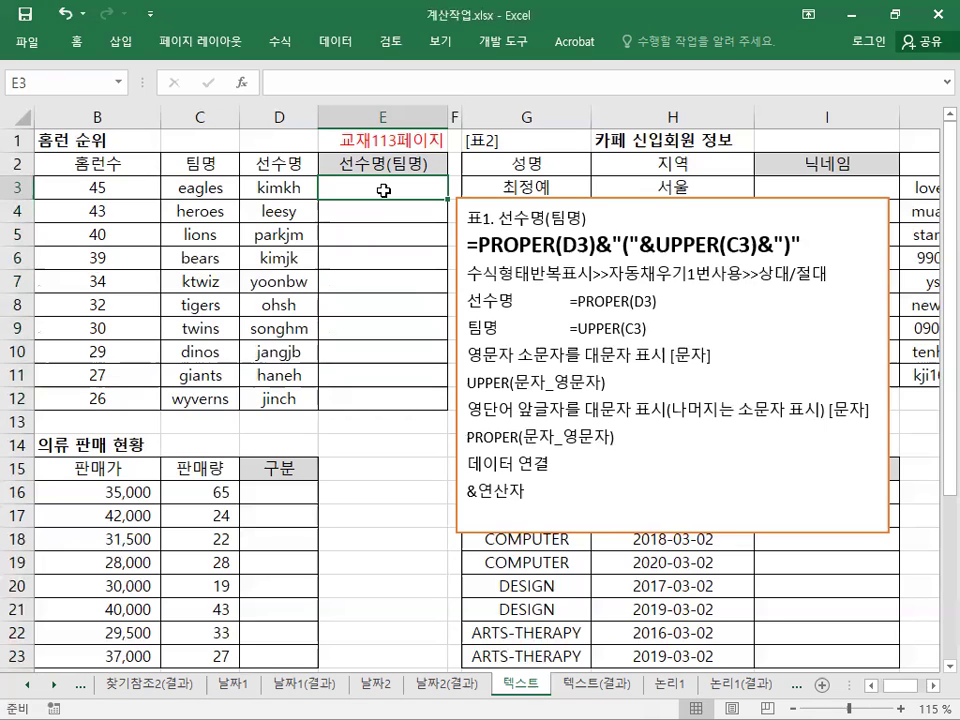
{"action": "type", "text": "="}
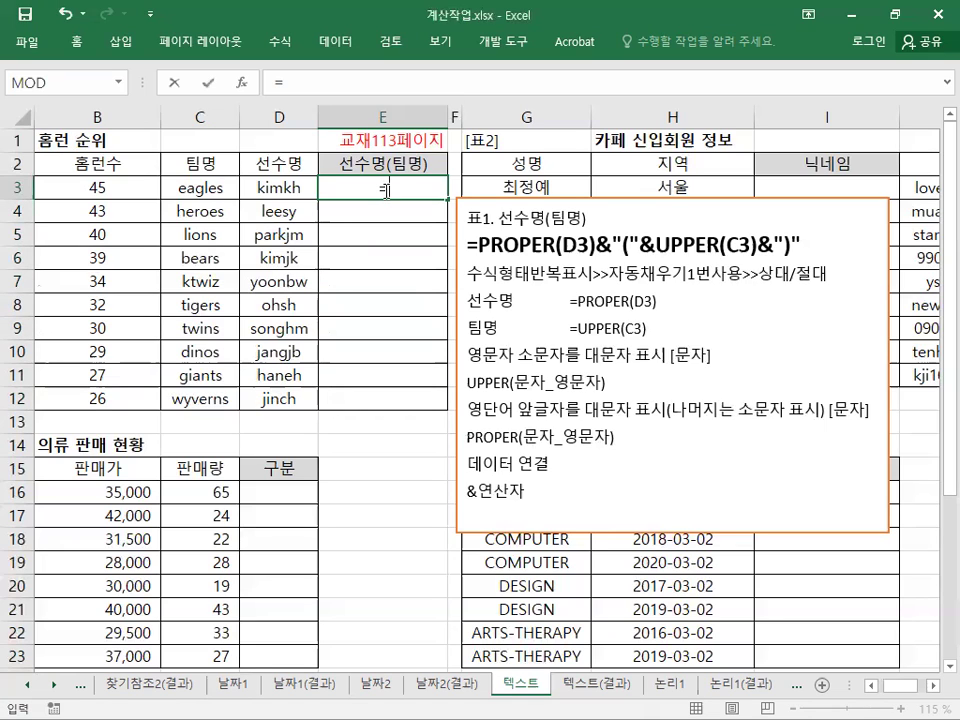
{"action": "left_click", "coordinate": [300, 198]}
{"action": "key", "text": "F2"}
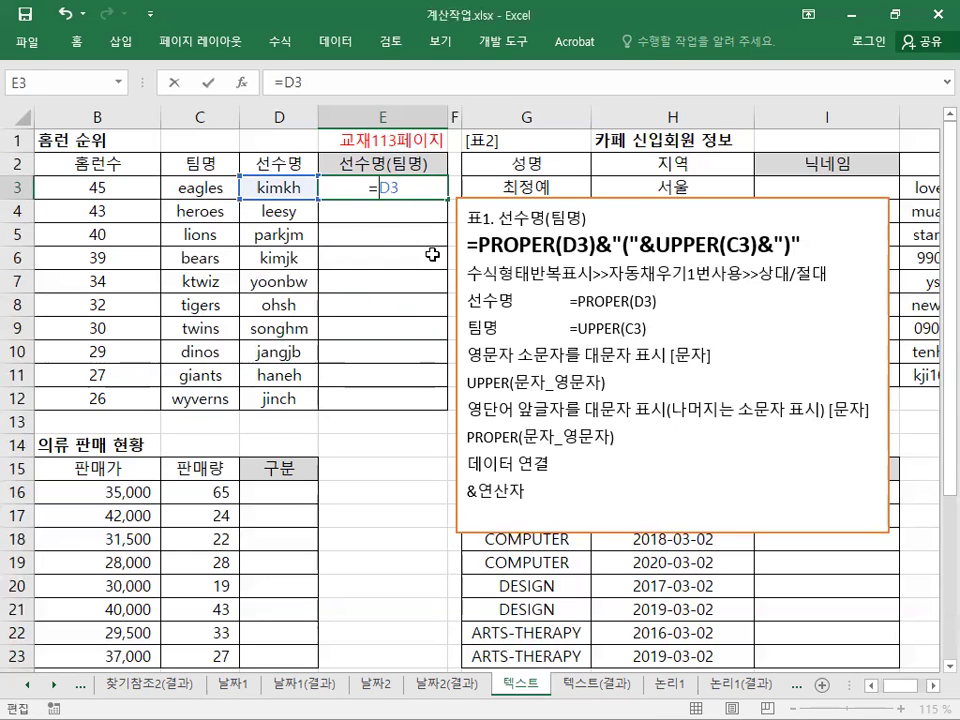
{"action": "type", "text": "P"}
{"action": "type", "text": "ROPE"}
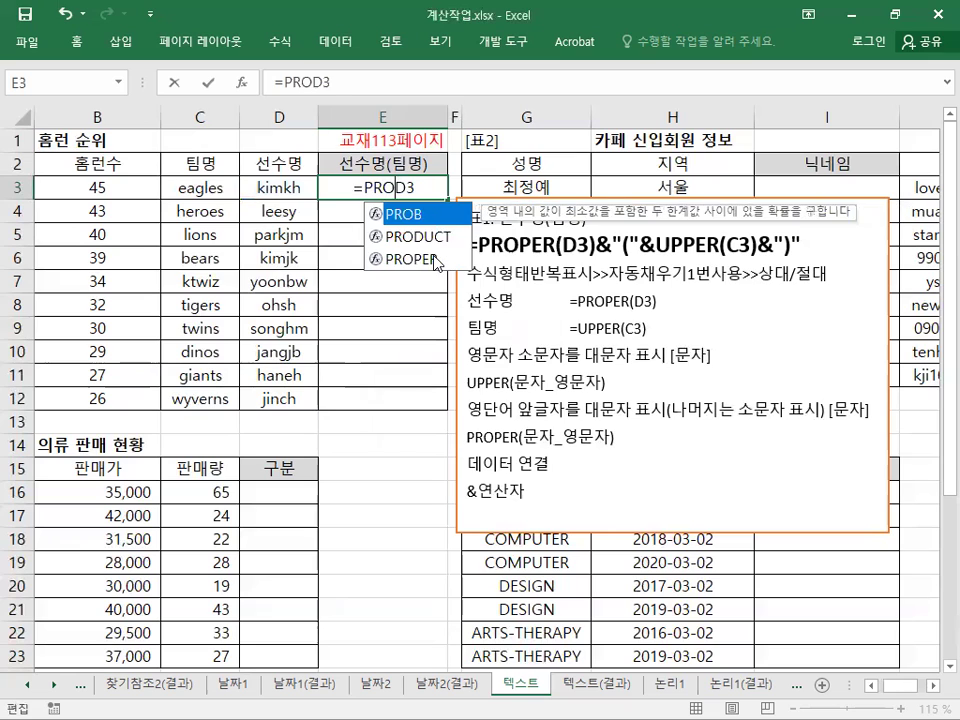
{"action": "type", "text": "R("}
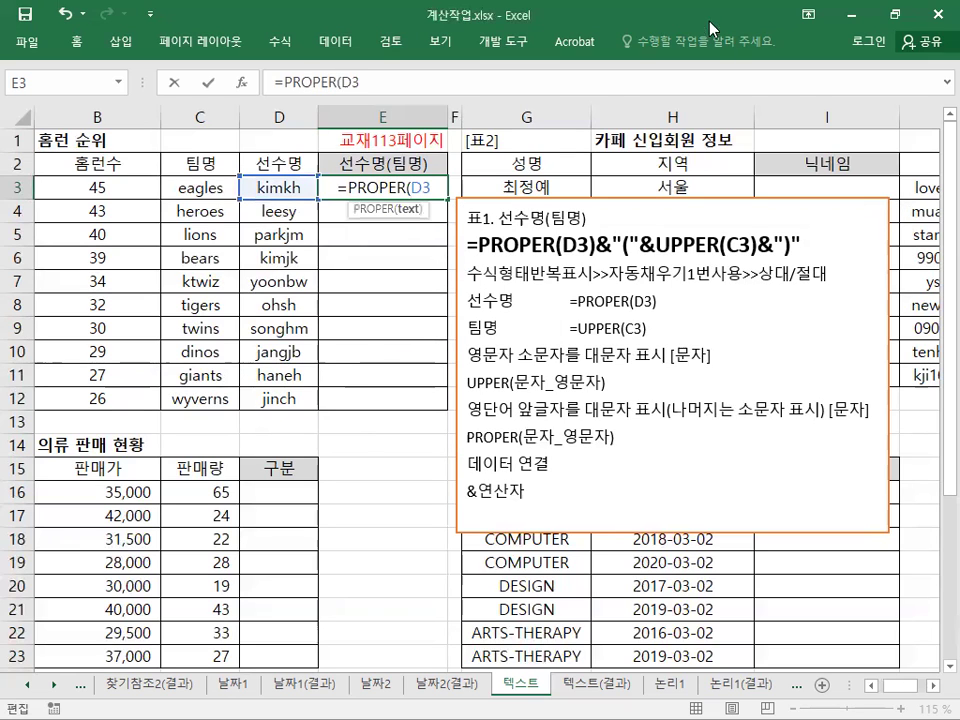
{"action": "type", "text": ")"}
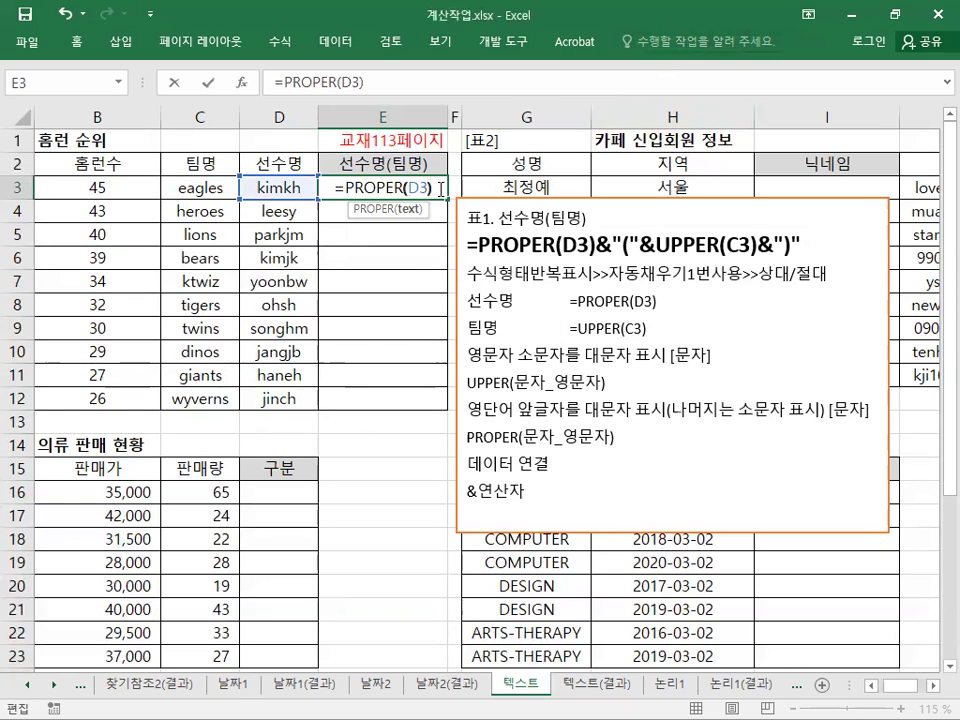
{"action": "key", "text": "Return"}
{"action": "left_click", "coordinate": [440, 188]}
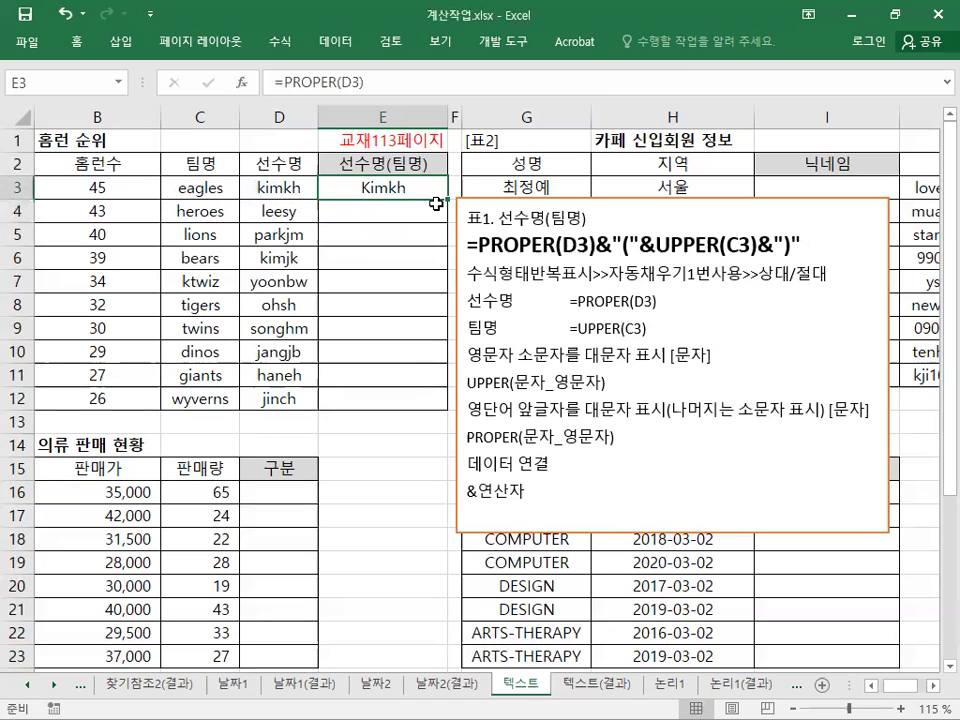
{"action": "left_click_drag", "start_coordinate": [446, 201], "coordinate": [437, 401]}
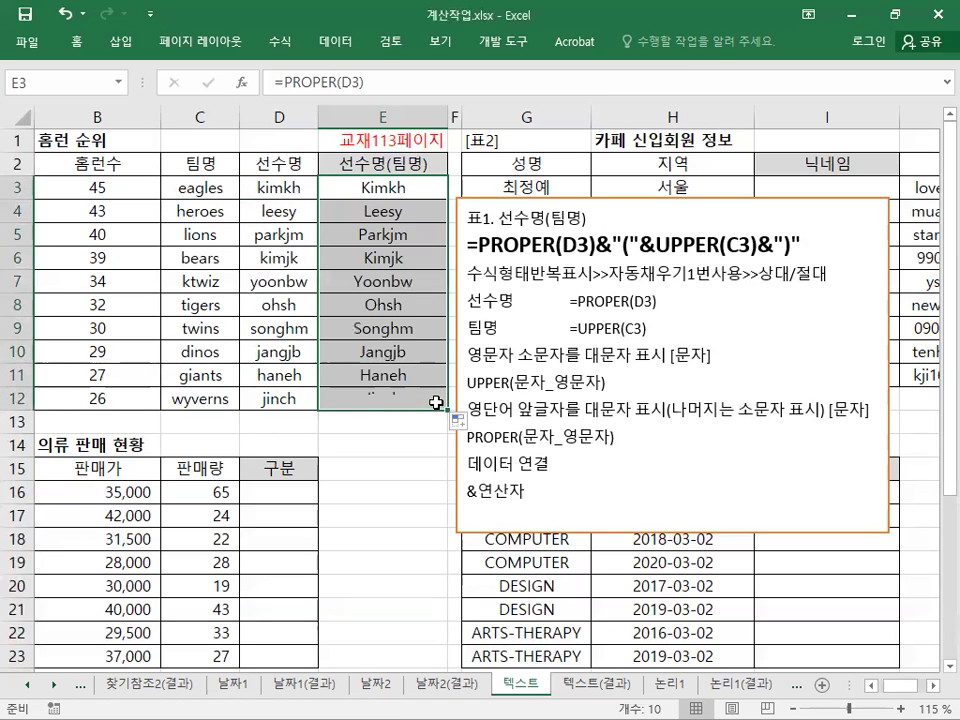
Append &"(" to the PROPER(D3) formula in E3 and fill it down through E12.
{"action": "double_click", "coordinate": [424, 188]}
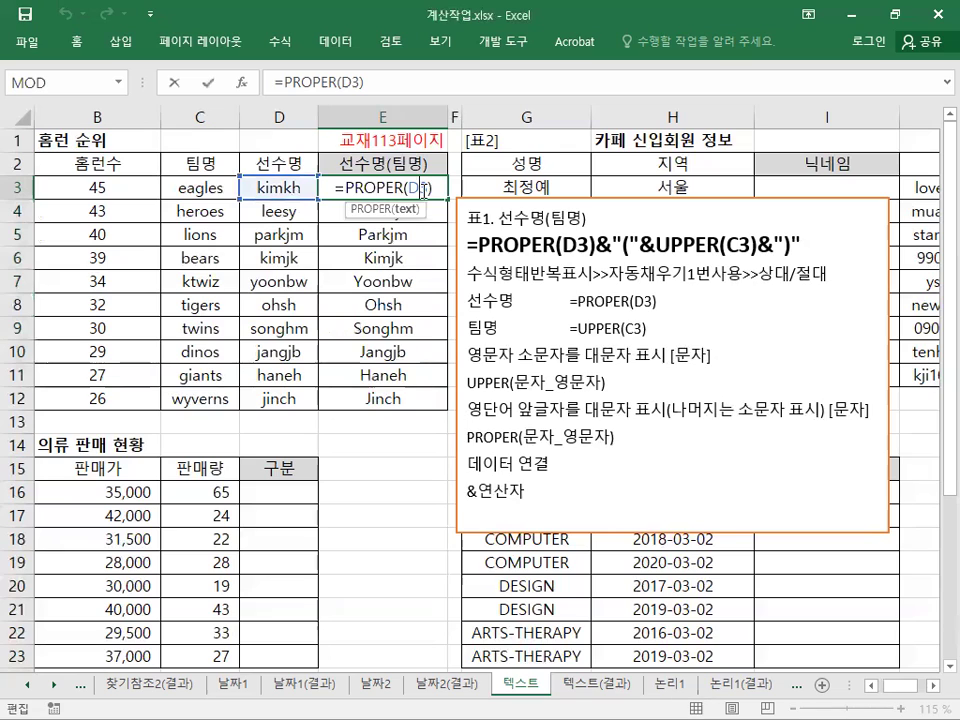
{"action": "key", "text": "End"}
{"action": "type", "text": "&"}
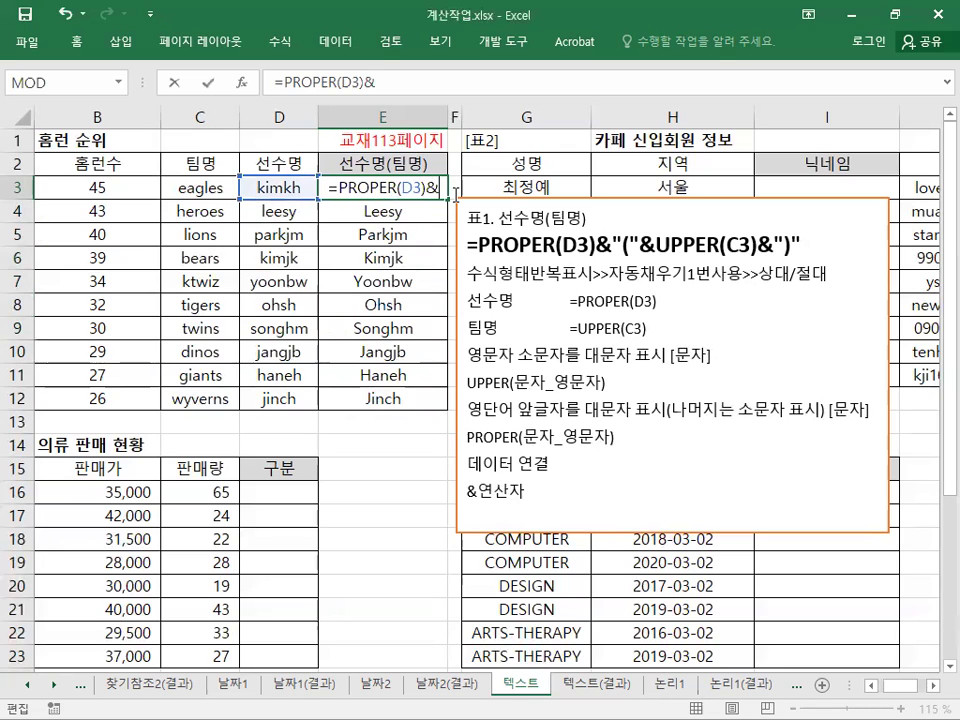
{"action": "type", "text": "\"(\""}
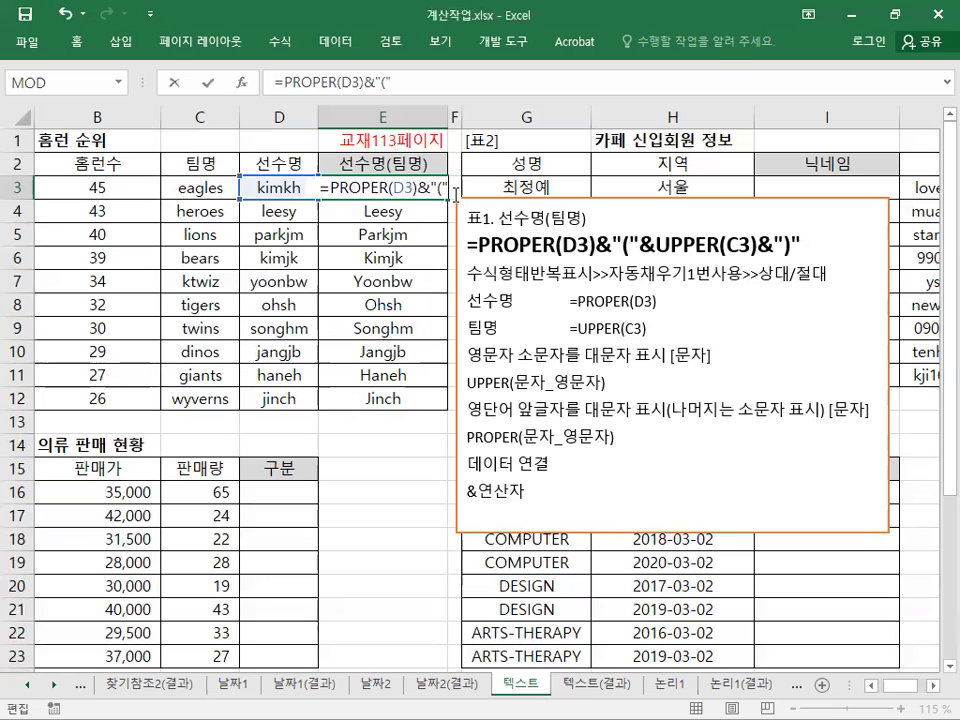
{"action": "key", "text": "Return"}
{"action": "left_click", "coordinate": [428, 180]}
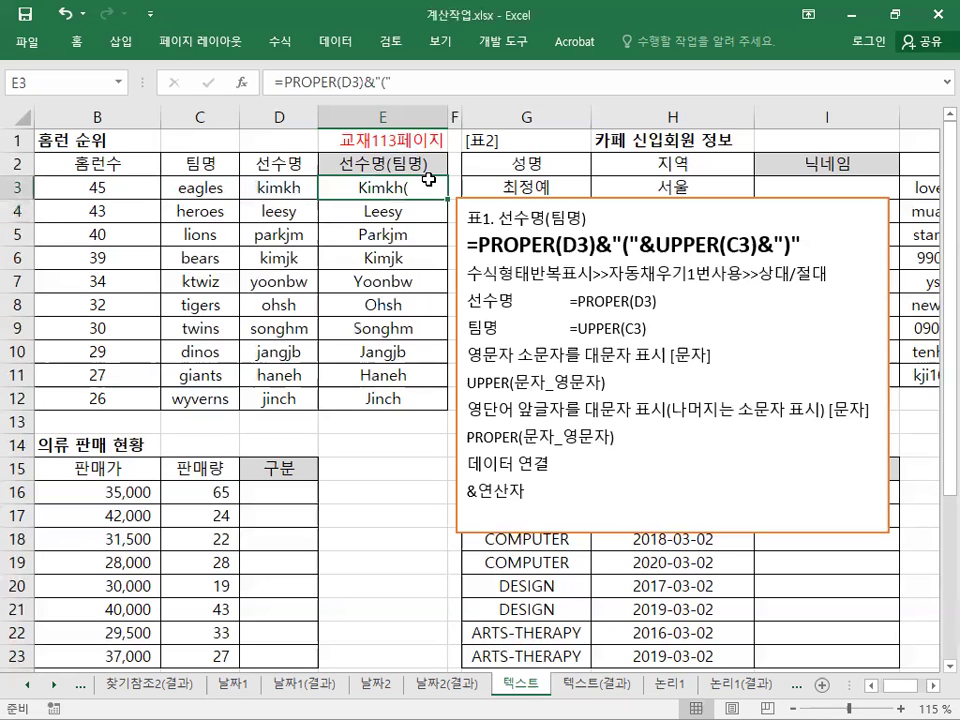
{"action": "left_click_drag", "start_coordinate": [446, 201], "coordinate": [446, 400]}
Extend the E3 formula with the uppercase team name so it reads =PROPER(D3)&"("&UPPER(C3).
{"action": "left_click", "coordinate": [413, 191]}
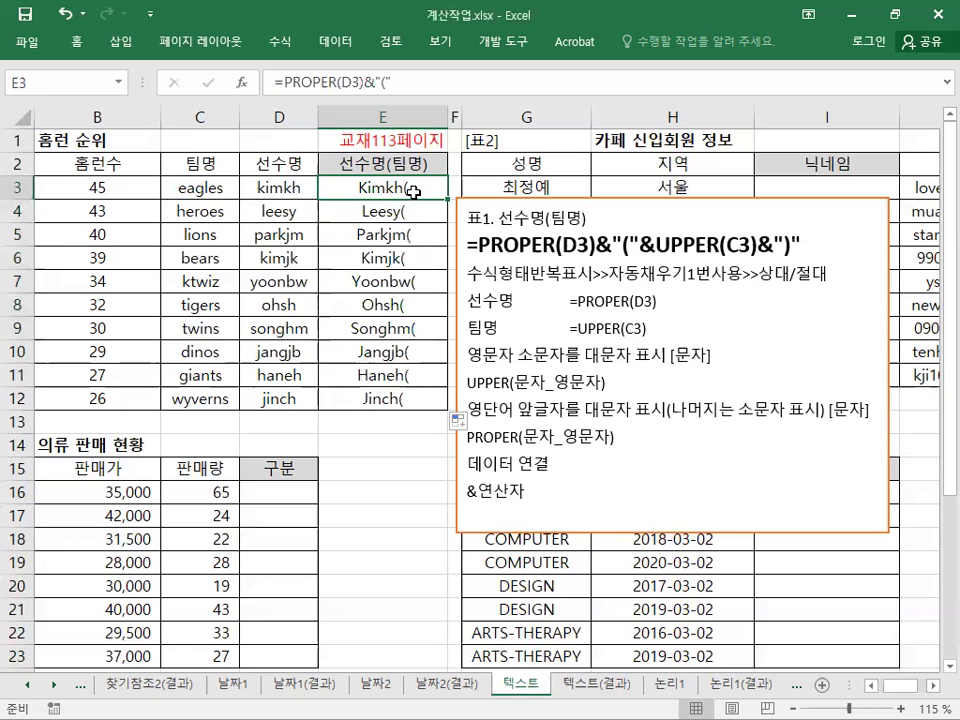
{"action": "double_click", "coordinate": [421, 190]}
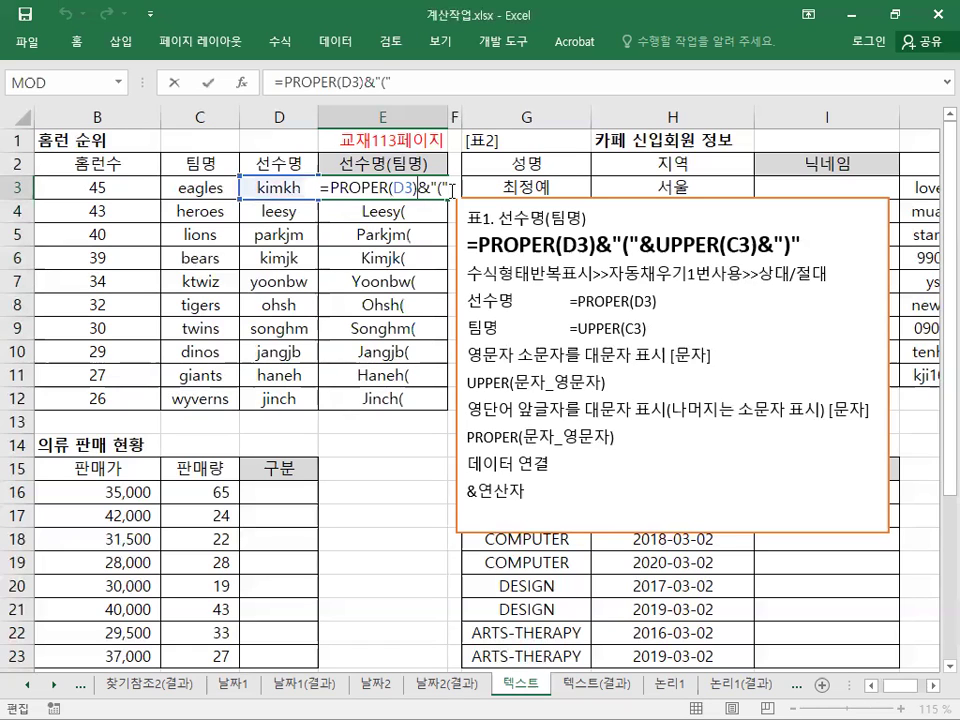
{"action": "type", "text": "&"}
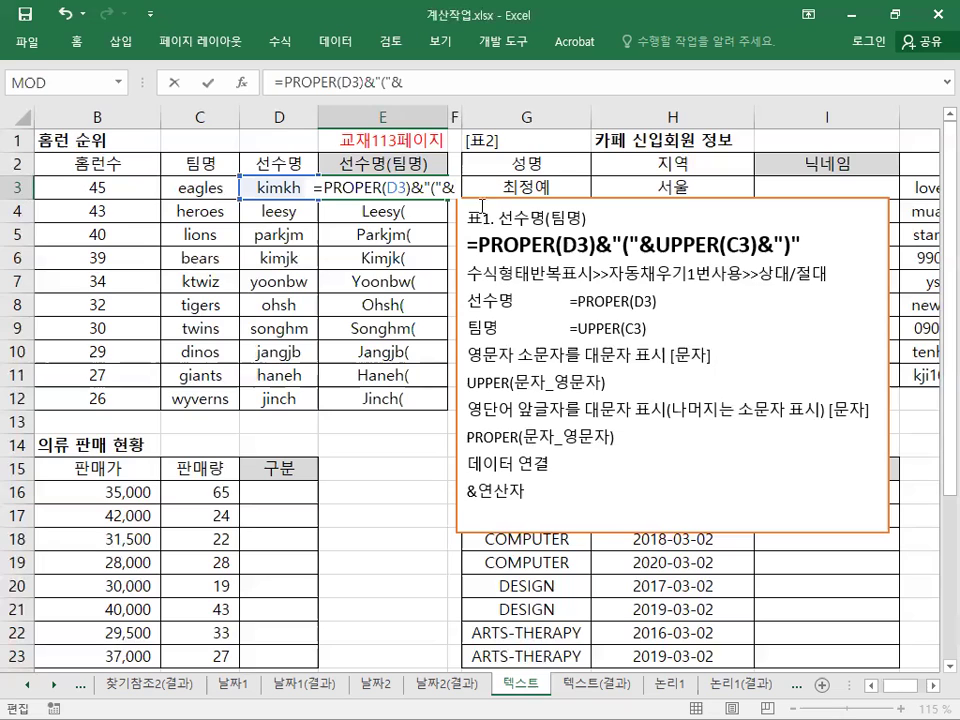
{"action": "left_click", "coordinate": [200, 187]}
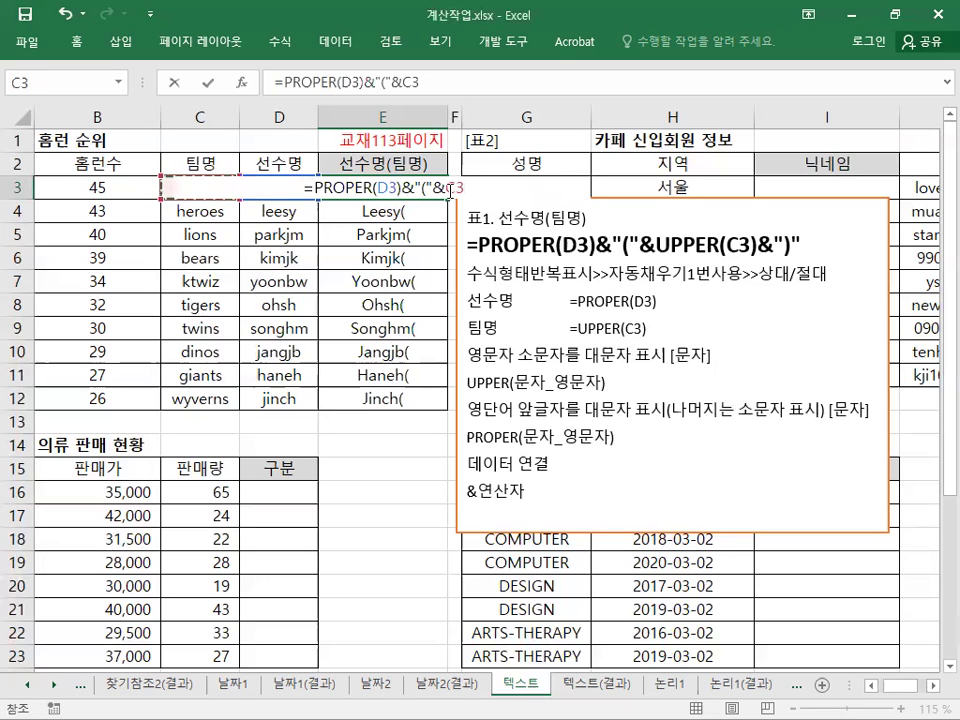
{"action": "key", "text": "Left"}
{"action": "key", "text": "Left"}
{"action": "type", "text": "UPPER("}
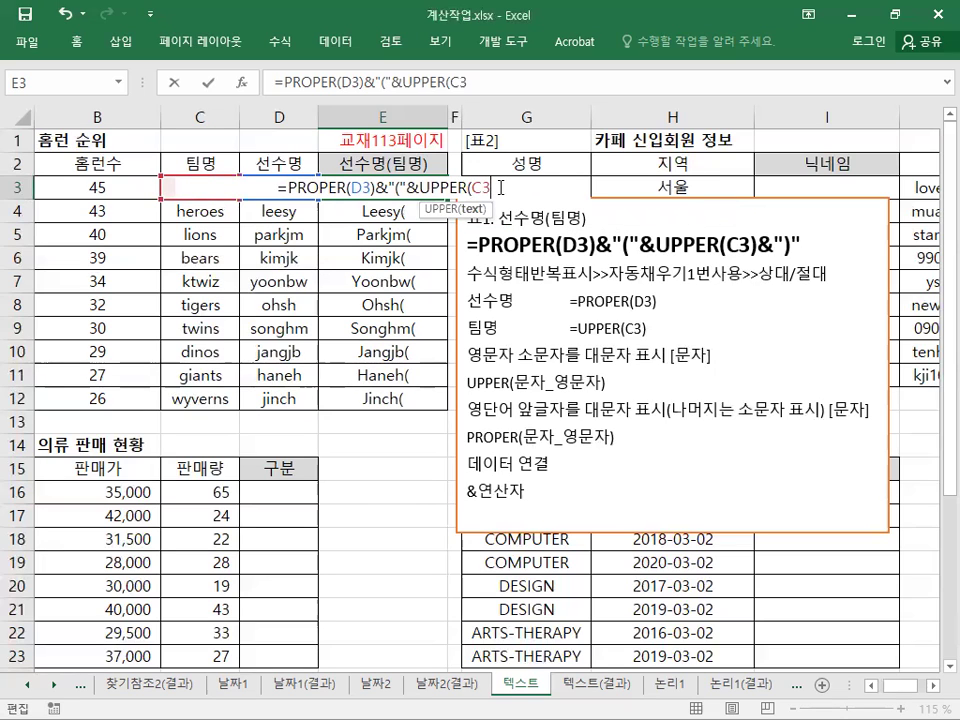
{"action": "type", "text": ")"}
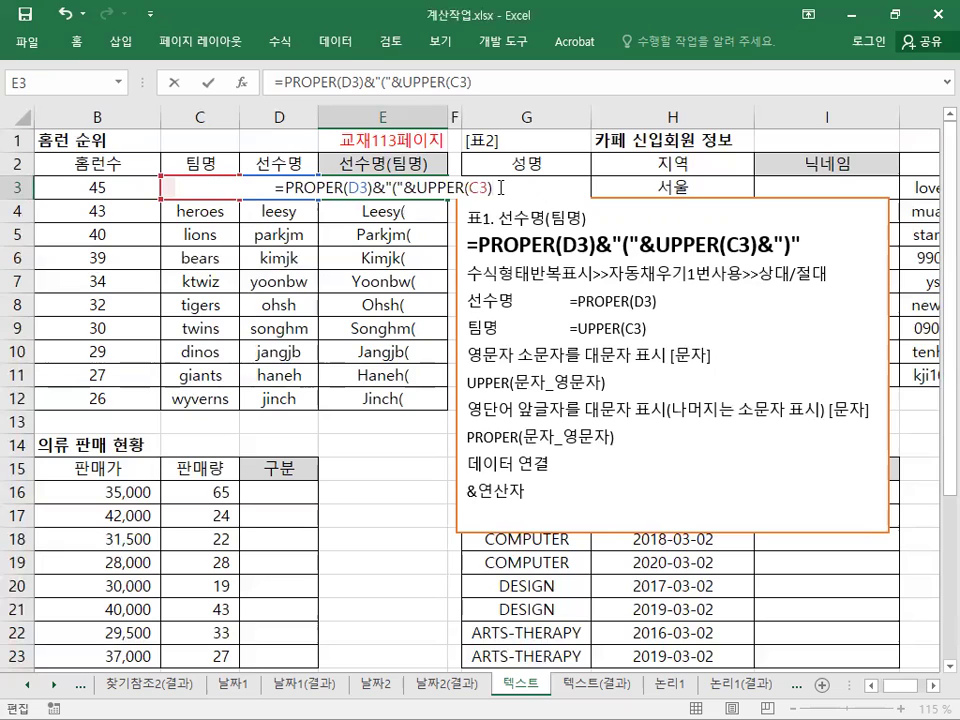
Finish the E3 formula with &")" and fill it down to E12.
{"action": "type", "text": "&\")\""}
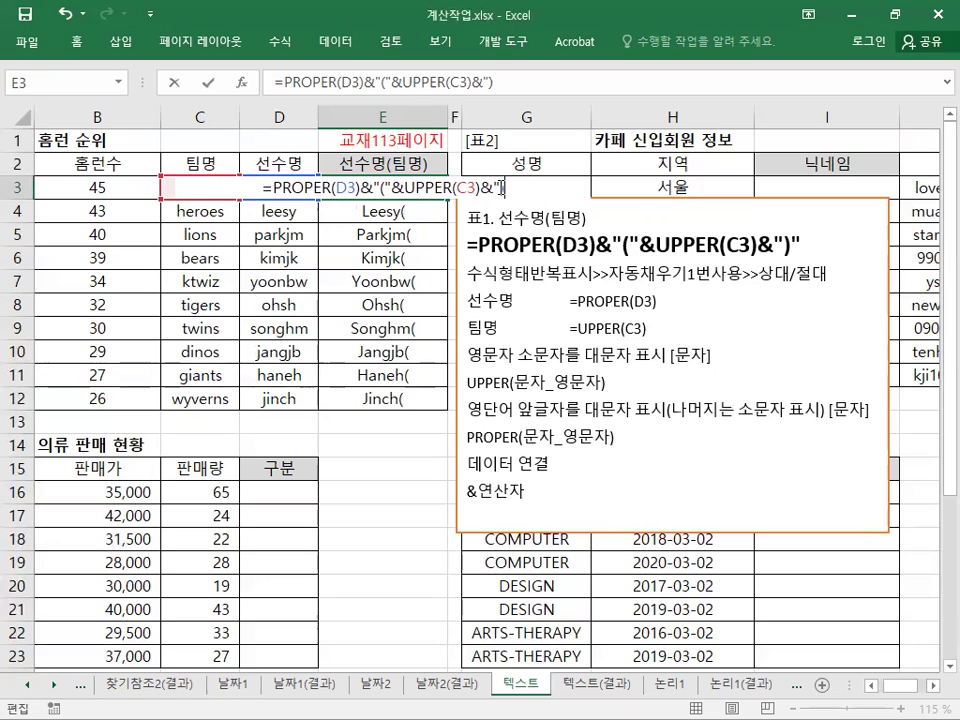
{"action": "type", "text": "\""}
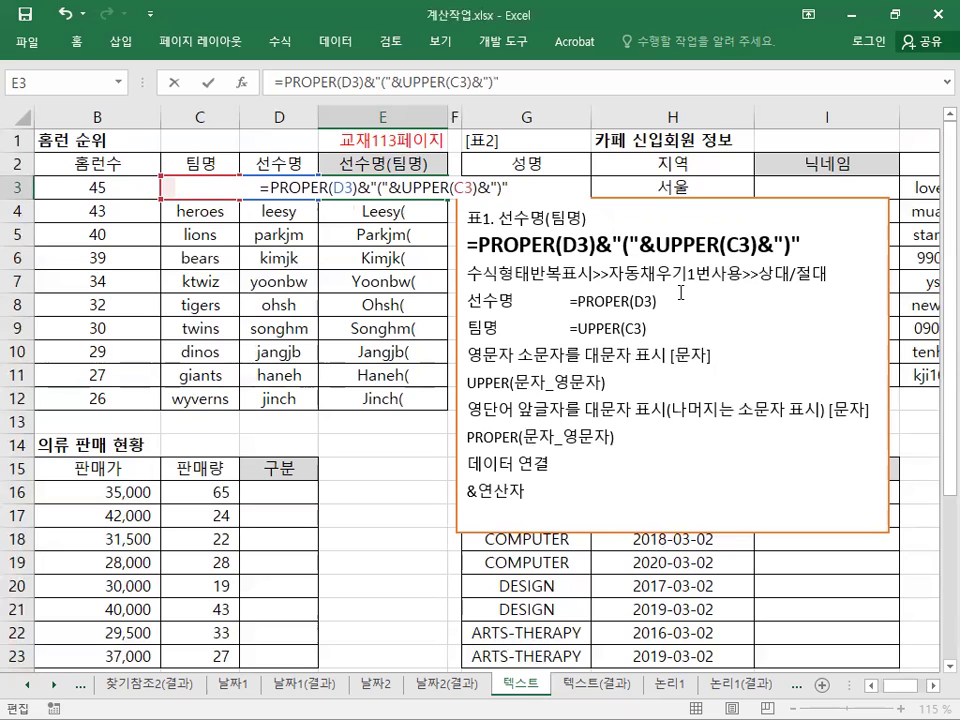
{"action": "key", "text": "Return"}
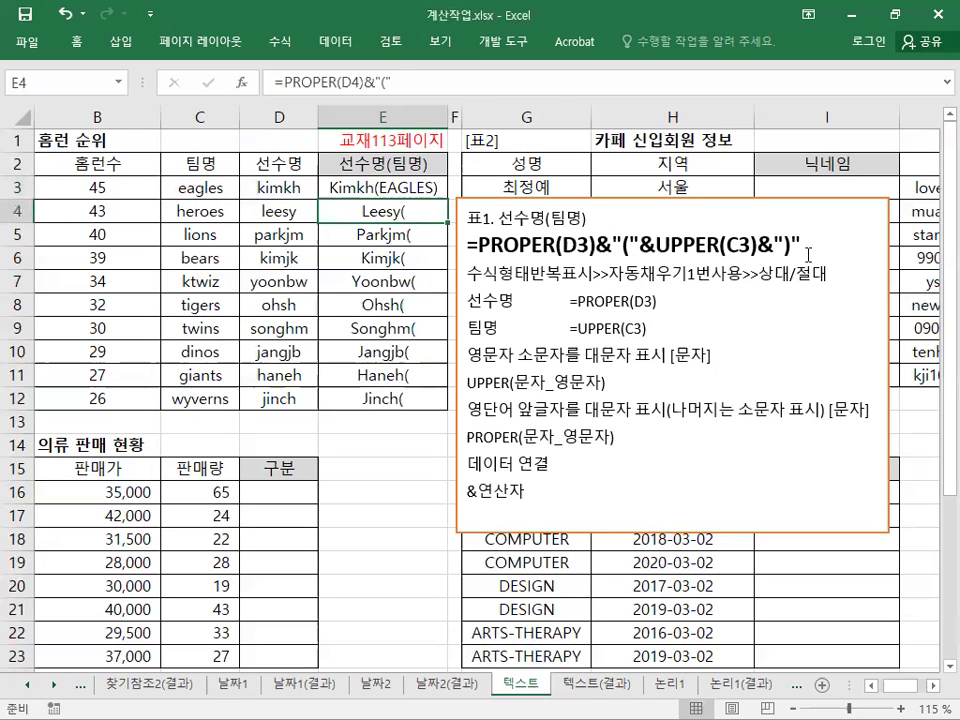
{"action": "left_click", "coordinate": [430, 190]}
{"action": "left_click_drag", "start_coordinate": [448, 200], "coordinate": [423, 401]}
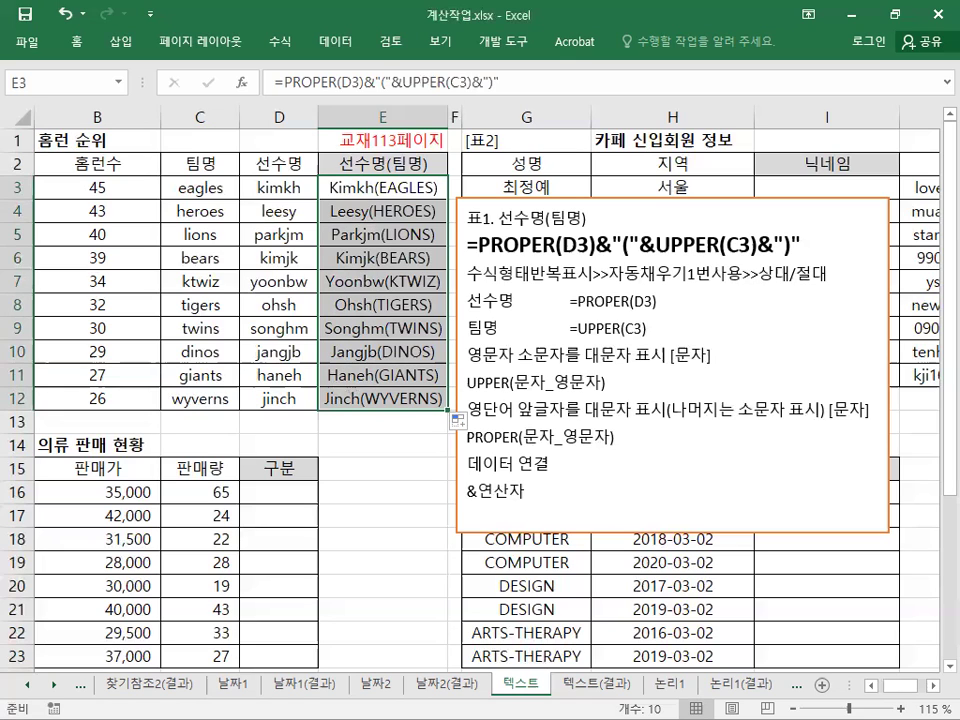
Move the formula notes text box off 표2 to the empty area beside the 입학코드 column of 표4.
{"action": "left_click", "coordinate": [460, 400]}
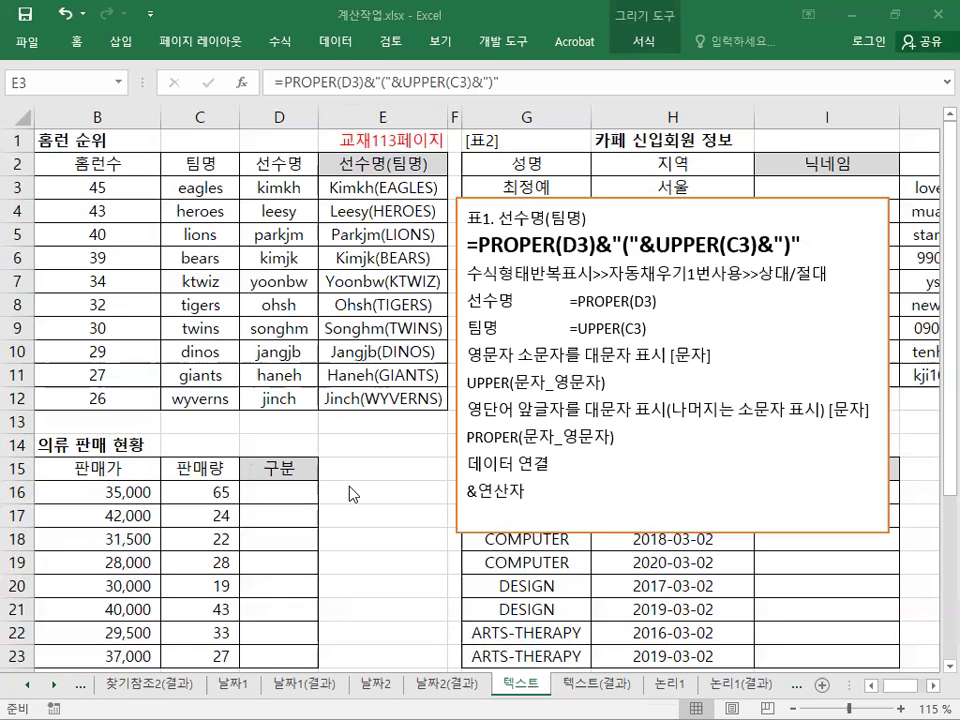
{"action": "left_click", "coordinate": [626, 198]}
{"action": "left_click_drag", "start_coordinate": [619, 197], "coordinate": [883, 440]}
{"action": "left_click", "coordinate": [933, 690]}
{"action": "left_click", "coordinate": [933, 690]}
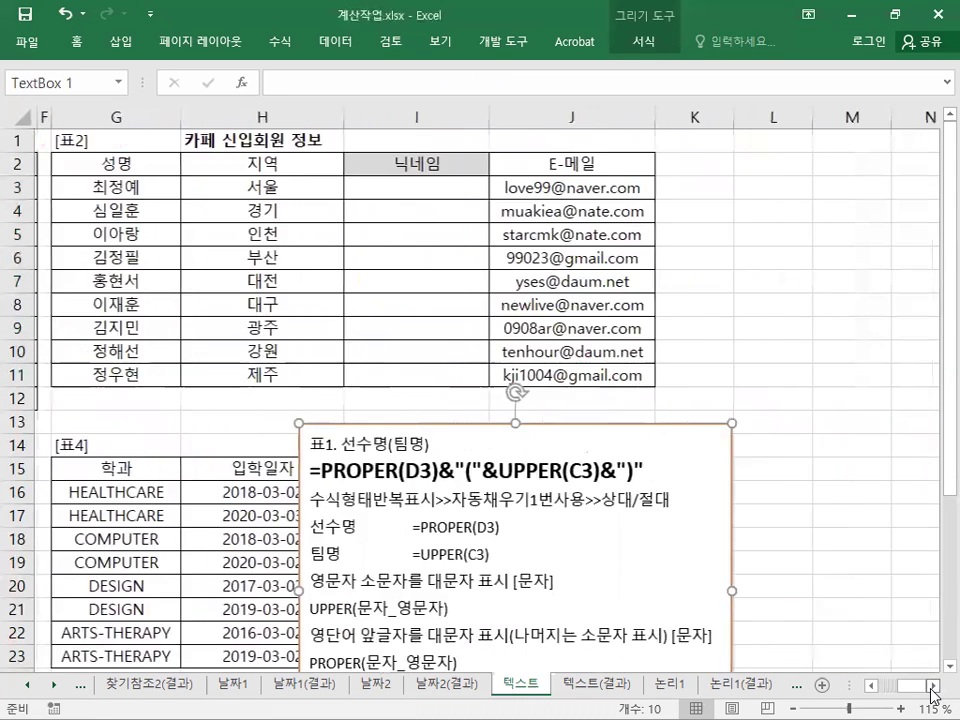
{"action": "scroll", "coordinate": [860, 640], "scroll_direction": "down", "scroll_amount": 3}
{"action": "left_click_drag", "start_coordinate": [397, 212], "coordinate": [596, 284]}
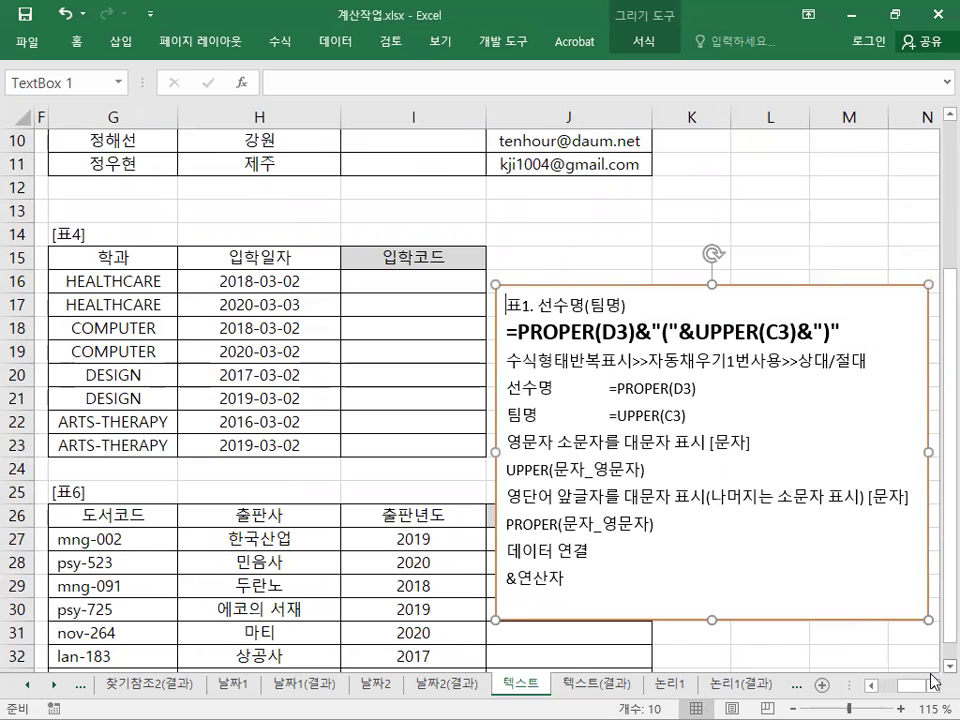
Insert the 표4. 입학코드 notes, with =LOWER(LEFT(G16,3))&YEAR(H16) and the function descriptions, above the 표1 notes in the text box.
{"action": "scroll", "coordinate": [933, 681], "scroll_direction": "down", "scroll_amount": 1}
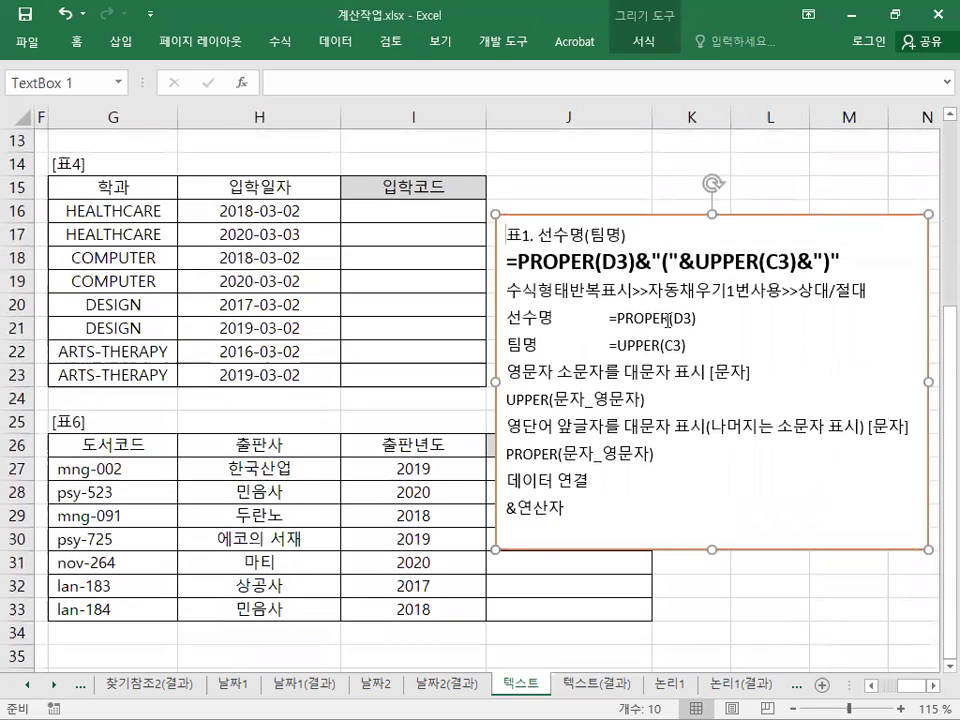
{"action": "key", "text": "Return"}
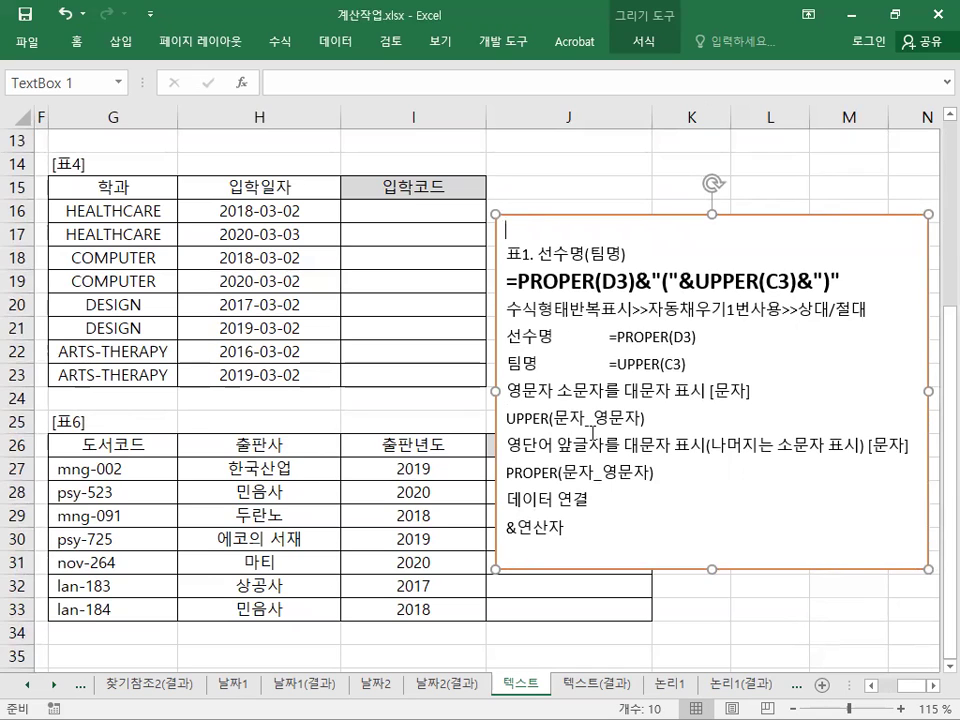
{"action": "type", "text": "표4. 입학코드 =LOWER(LEFT(G16,3))&YEAR(H16) =LOWER(LEFT(G16,3)&YEAR(H16)) 수식형태반복표시>>자동채우기1번사용>>상대/절대 문자 왼쪽부터 몇 글자를 추출하여 표시 [문자] LEFT(문자,추출할글자수) 영문 대문자를 소문자로 표시 LOWER(문자_영문자) 날짜에서 년도 표시 YEAR(날짜) 데이터 연결 & 연산자"}
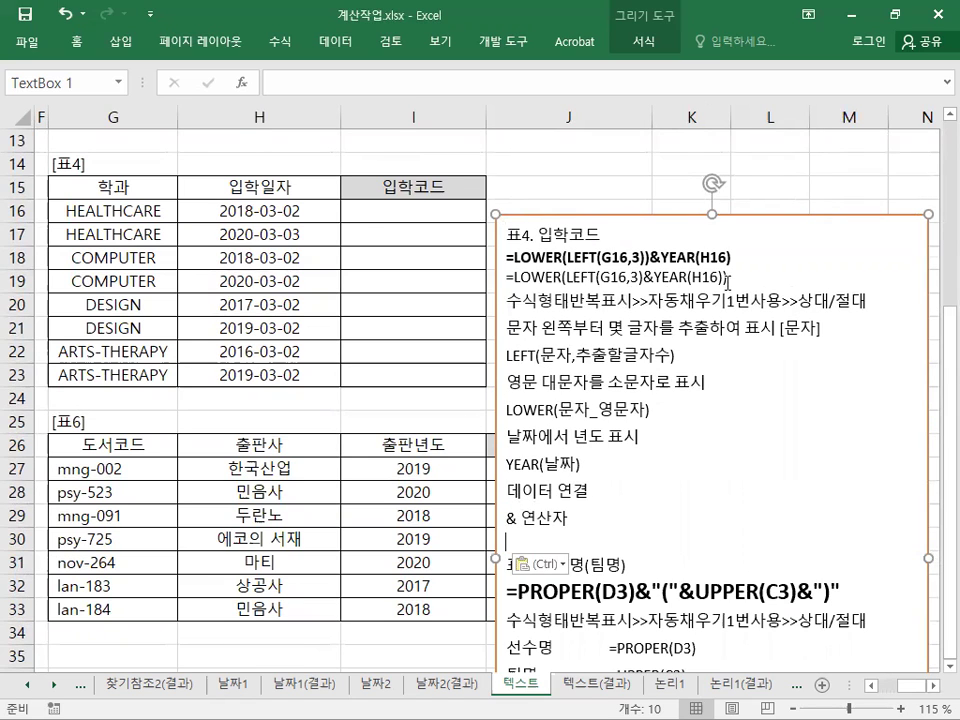
Enlarge the bold =LOWER(LEFT(G16,3))&YEAR(H16) line in the notes by three font size increments.
{"action": "left_click_drag", "start_coordinate": [733, 258], "coordinate": [501, 256]}
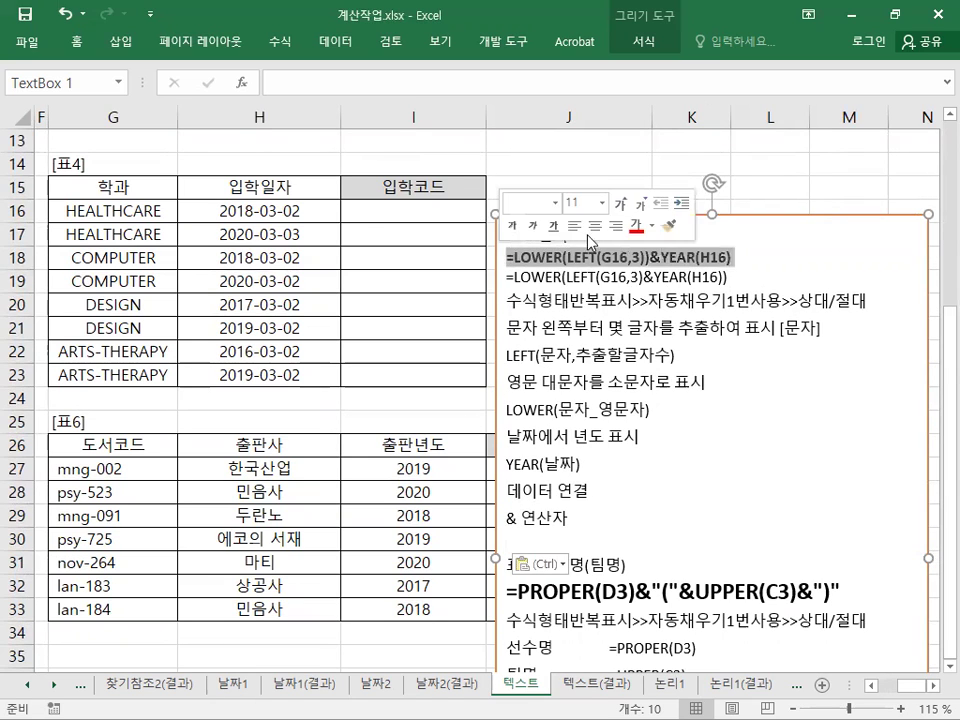
{"action": "left_click", "coordinate": [620, 203]}
{"action": "left_click", "coordinate": [620, 203]}
{"action": "left_click", "coordinate": [620, 203]}
{"action": "left_click", "coordinate": [451, 207]}
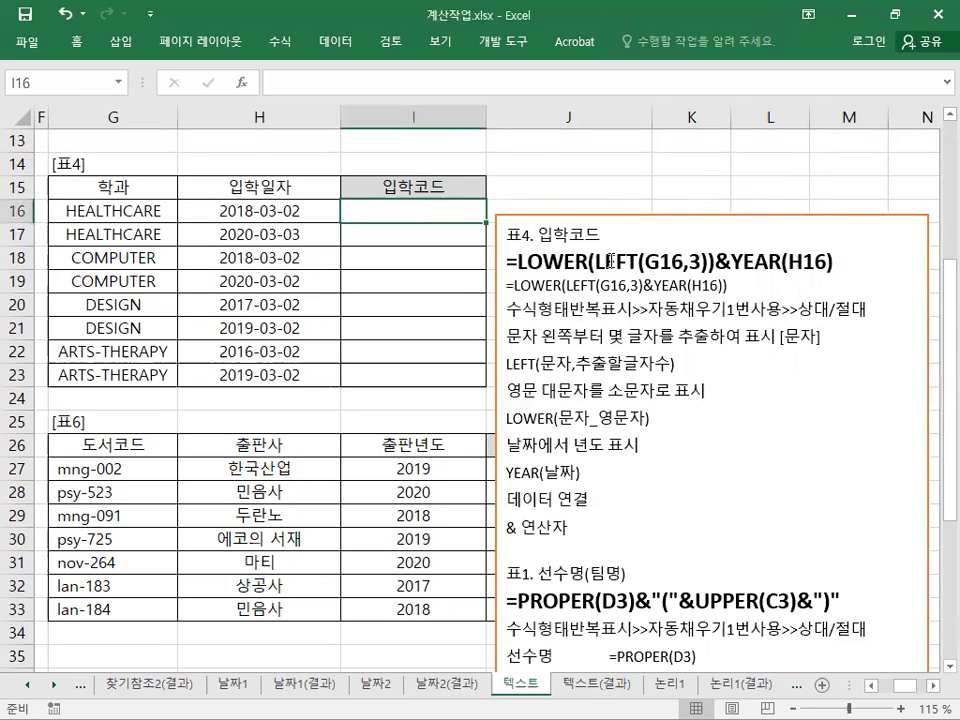
Shift the notes text box slightly down so its upper edge sits below row 16.
{"action": "scroll", "coordinate": [933, 676], "scroll_direction": "down", "scroll_amount": 1}
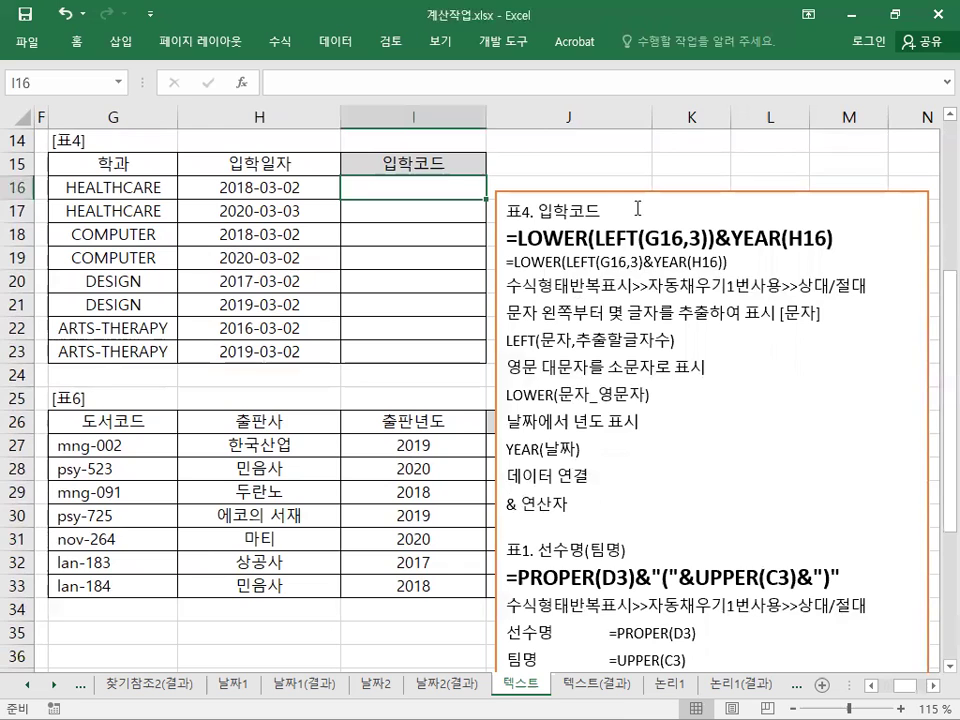
{"action": "left_click", "coordinate": [605, 186]}
{"action": "left_click_drag", "start_coordinate": [605, 186], "coordinate": [603, 205]}
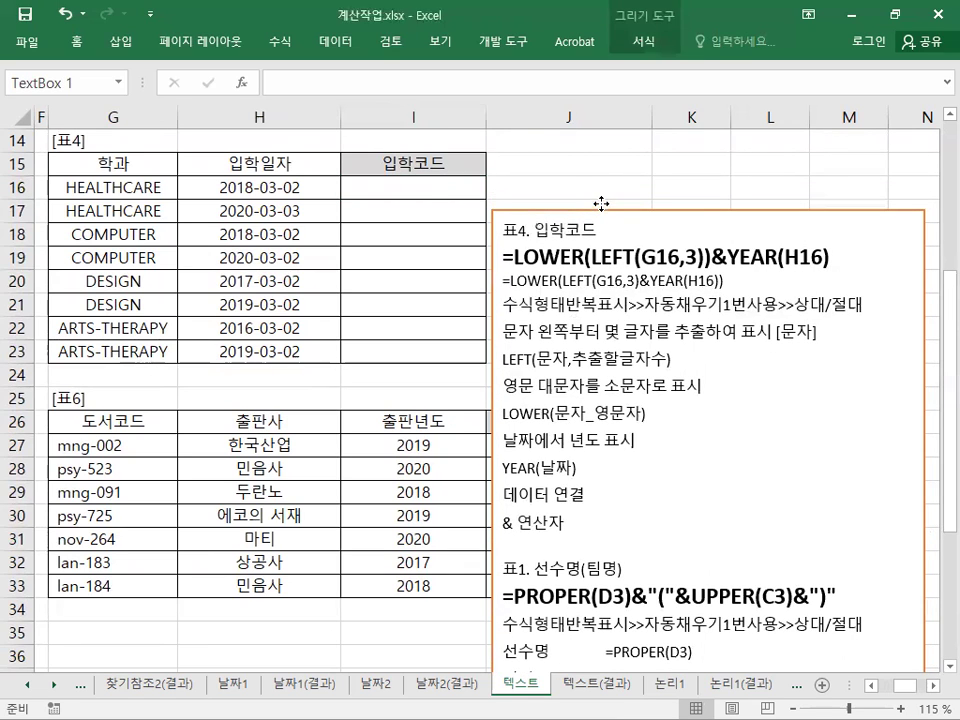
Enter =LEFT(G16,3) in I16, the first 입학코드 cell of 표4.
{"action": "left_click", "coordinate": [451, 192]}
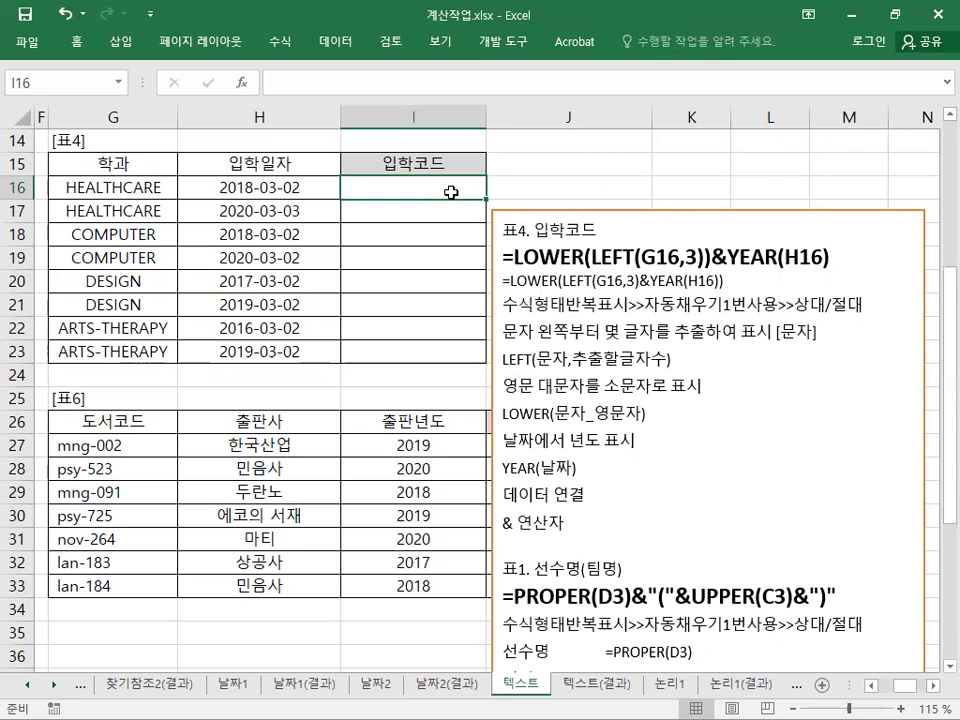
{"action": "type", "text": "="}
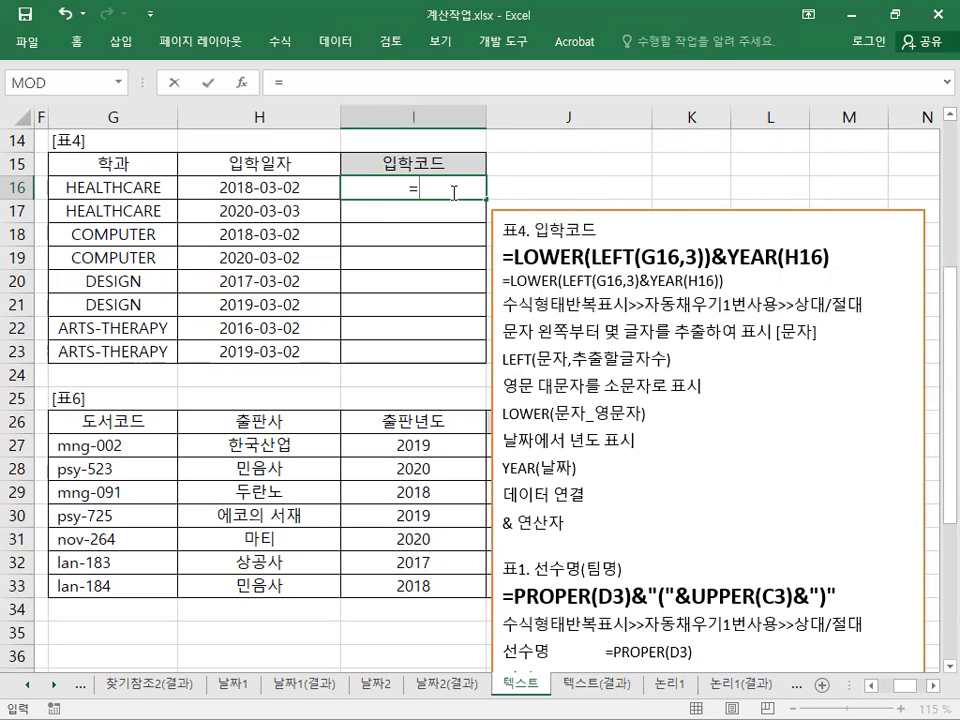
{"action": "left_click", "coordinate": [165, 188]}
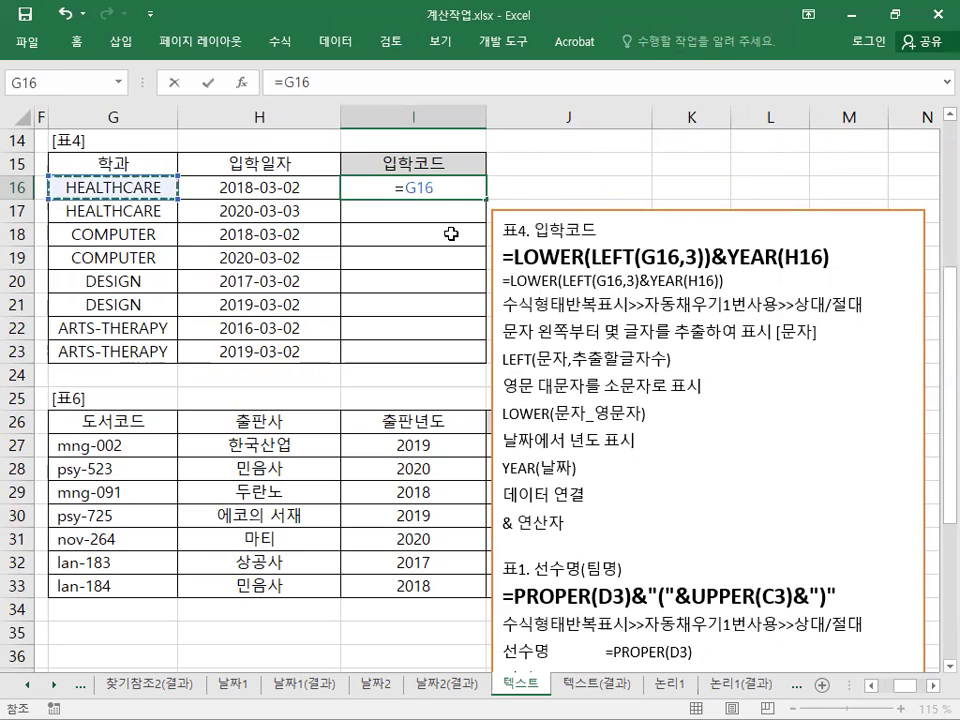
{"action": "left_click", "coordinate": [405, 193]}
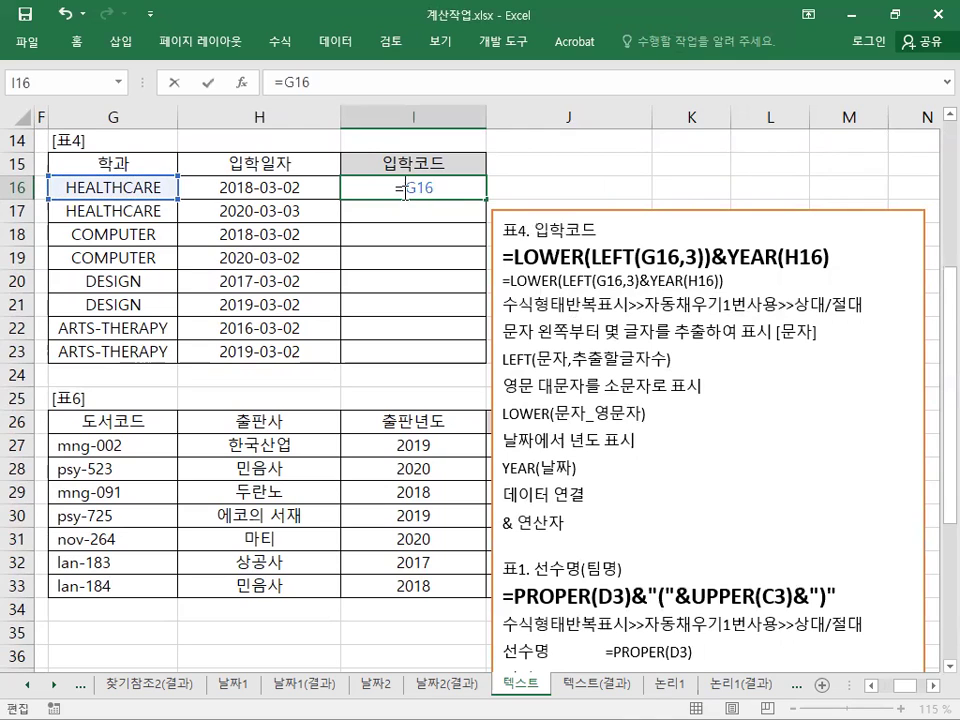
{"action": "type", "text": "LEFT("}
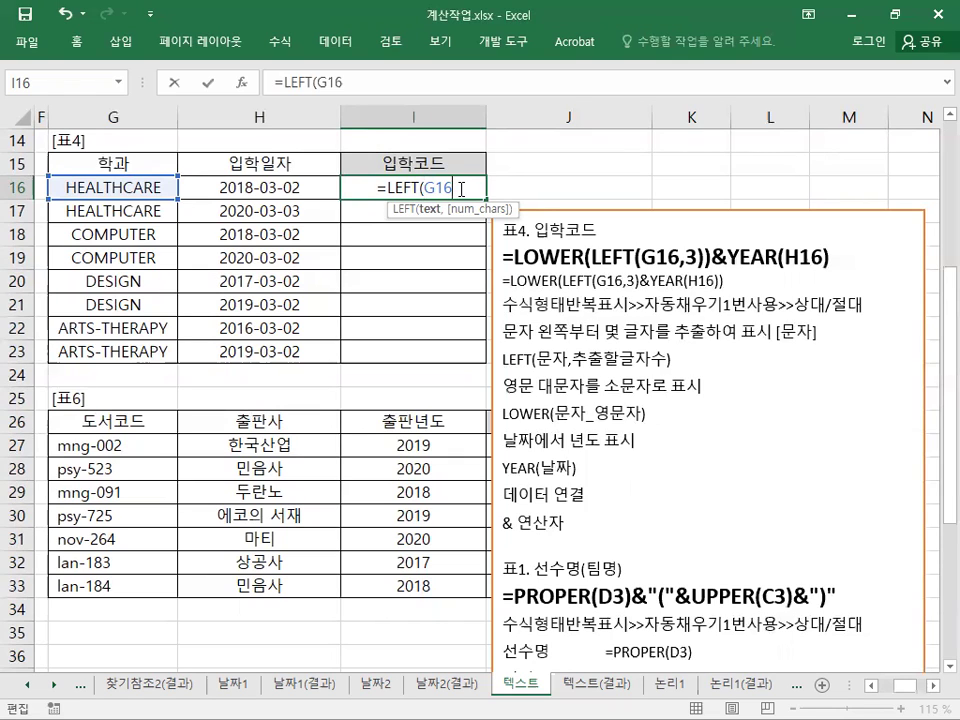
{"action": "type", "text": ","}
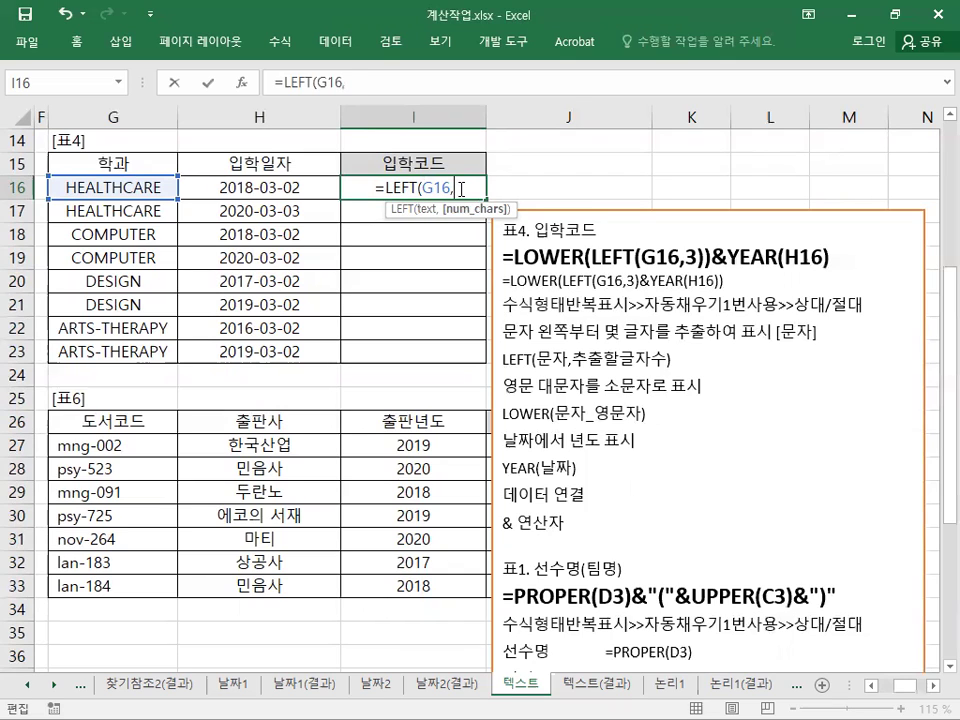
{"action": "type", "text": "3)"}
{"action": "key", "text": "Return"}
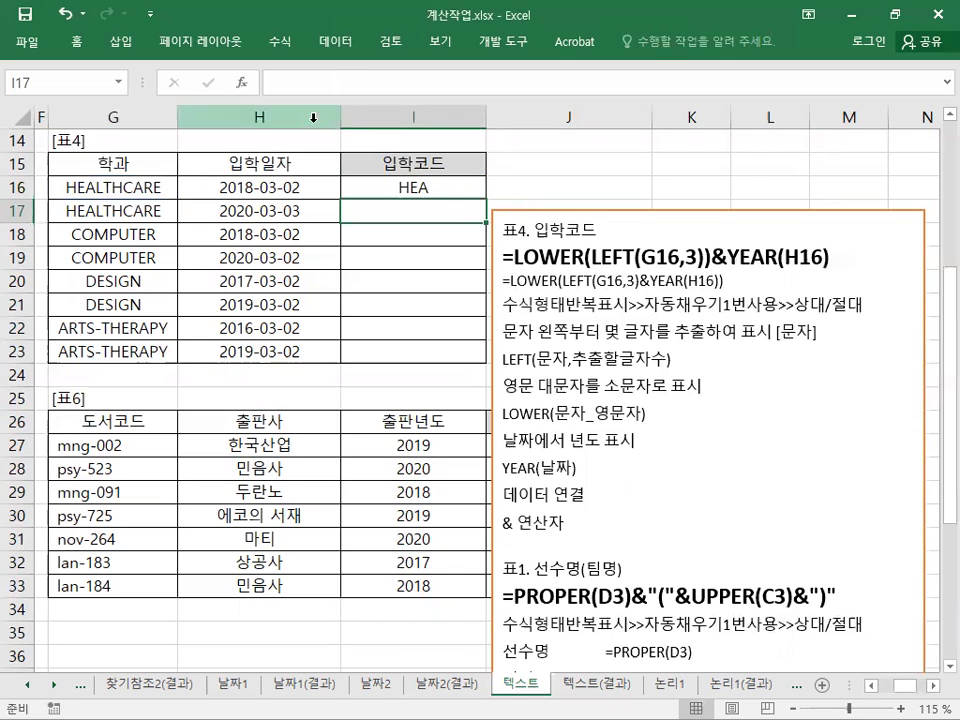
Wrap the I16 formula in LOWER as =LOWER(LEFT(G16,3)) and fill it down through I23.
{"action": "double_click", "coordinate": [380, 187]}
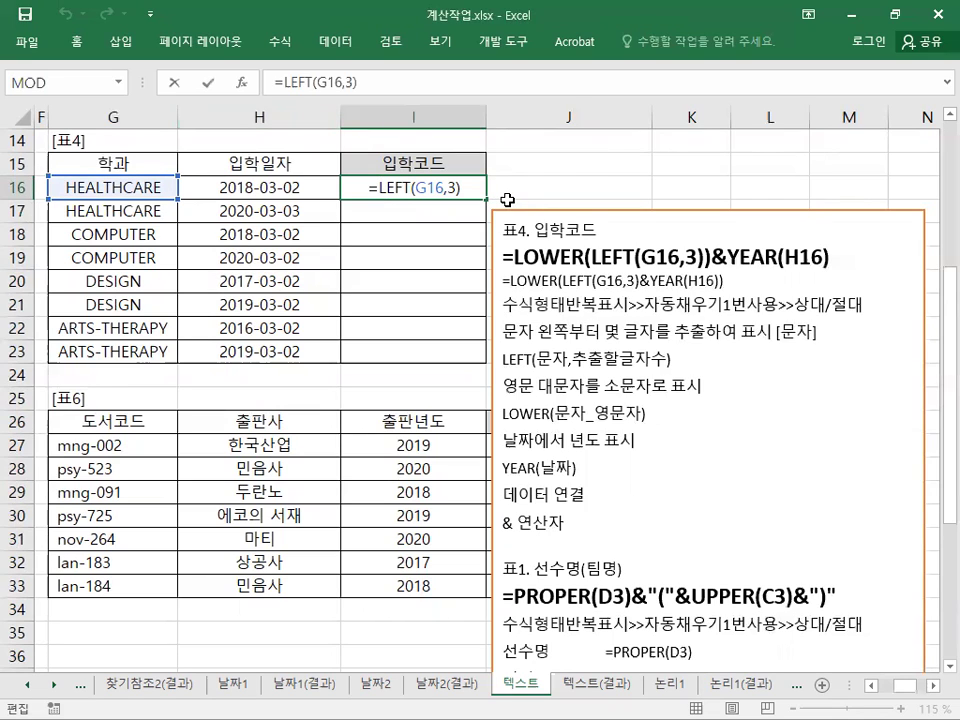
{"action": "type", "text": "LOWER"}
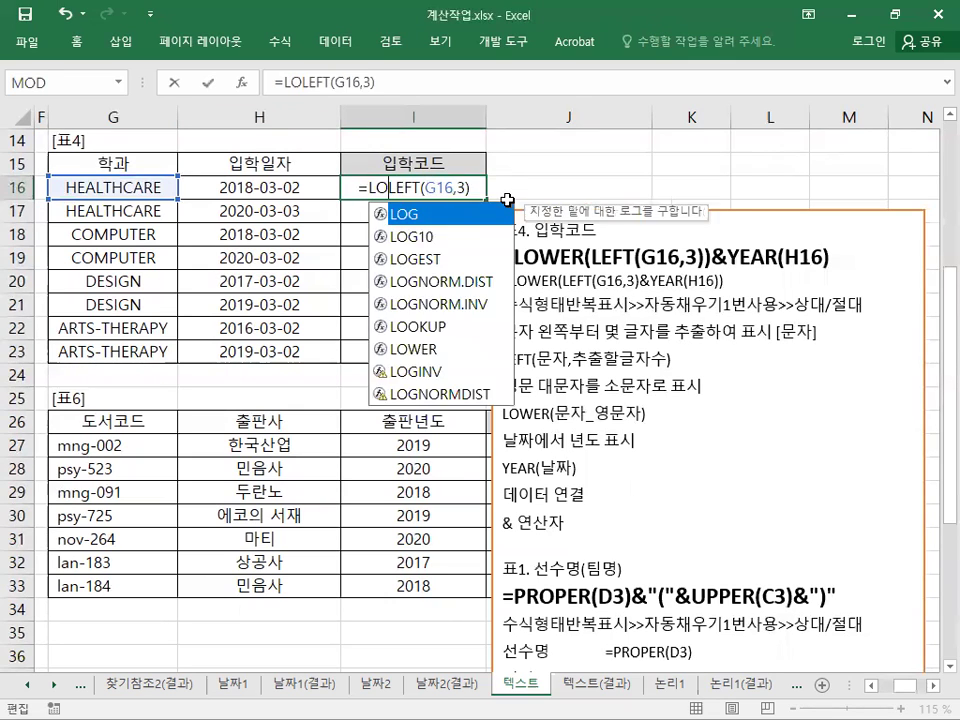
{"action": "type", "text": "("}
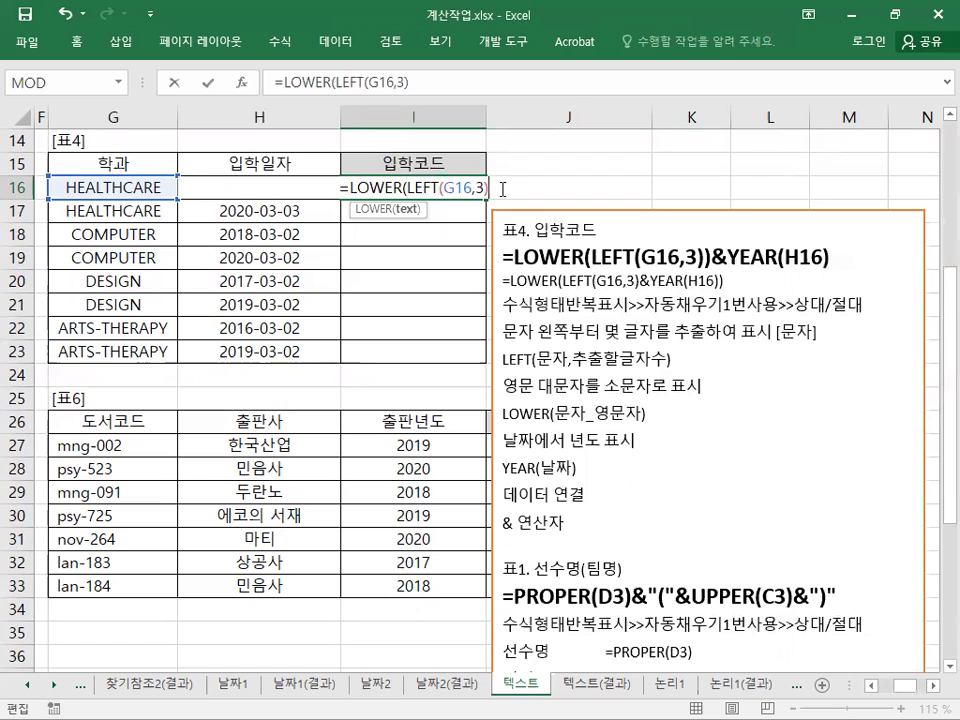
{"action": "type", "text": ")"}
{"action": "key", "text": "Return"}
{"action": "left_click", "coordinate": [449, 190]}
{"action": "left_click_drag", "start_coordinate": [486, 198], "coordinate": [481, 356]}
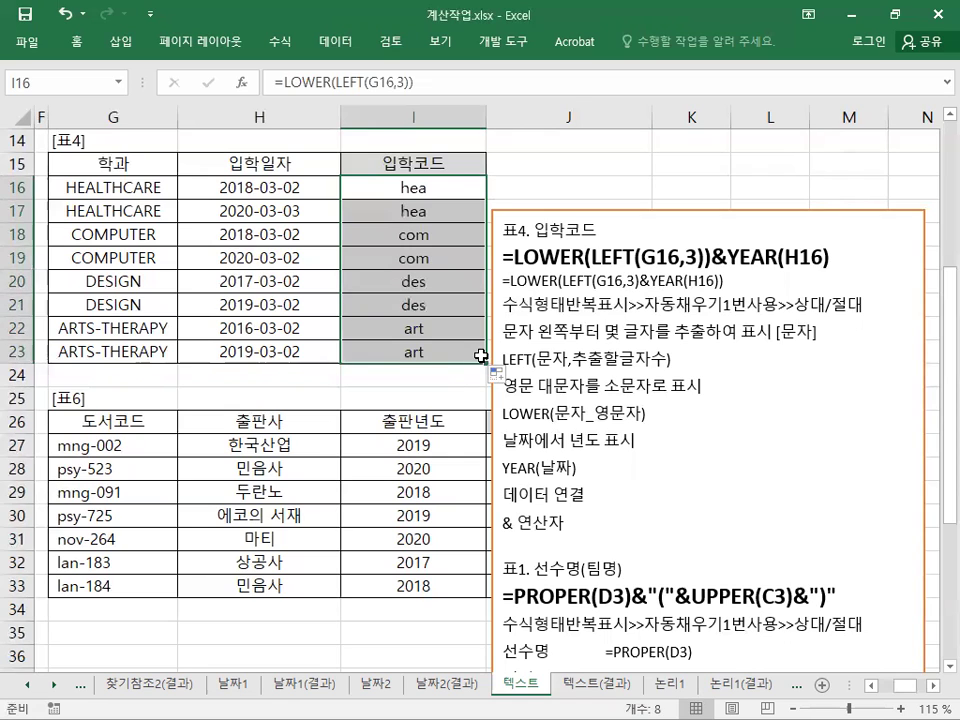
Extend the I16 formula to =LOWER(LEFT(G16,3))&YEAR(H16) and fill it down through I23.
{"action": "double_click", "coordinate": [428, 187]}
{"action": "left_click", "coordinate": [505, 188]}
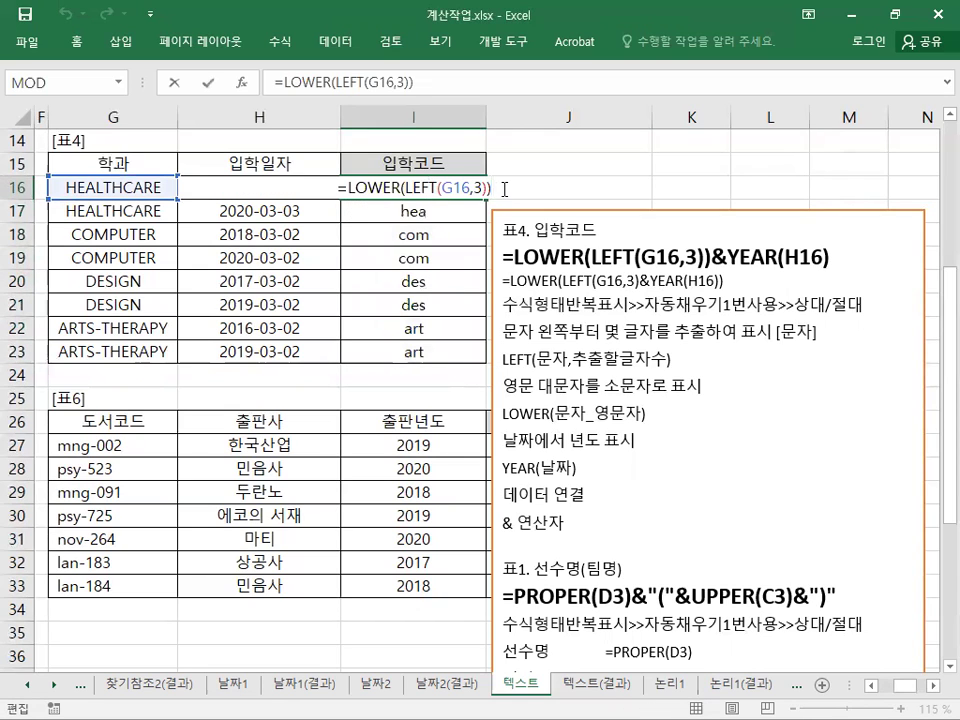
{"action": "type", "text": "&"}
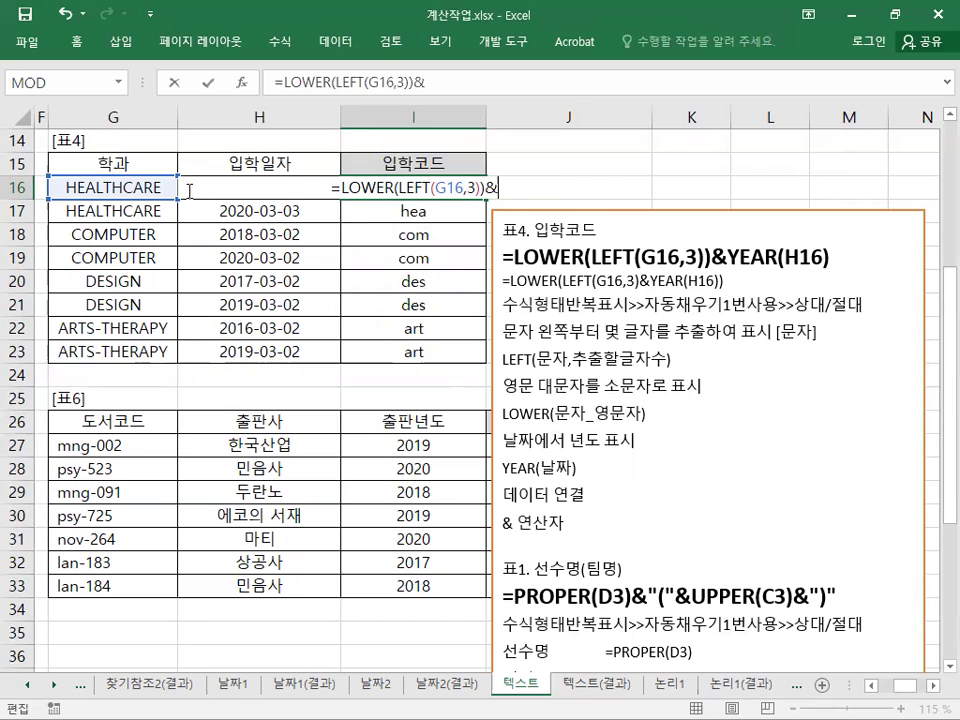
{"action": "left_click", "coordinate": [211, 140]}
{"action": "key", "text": "Down"}
{"action": "key", "text": "Down"}
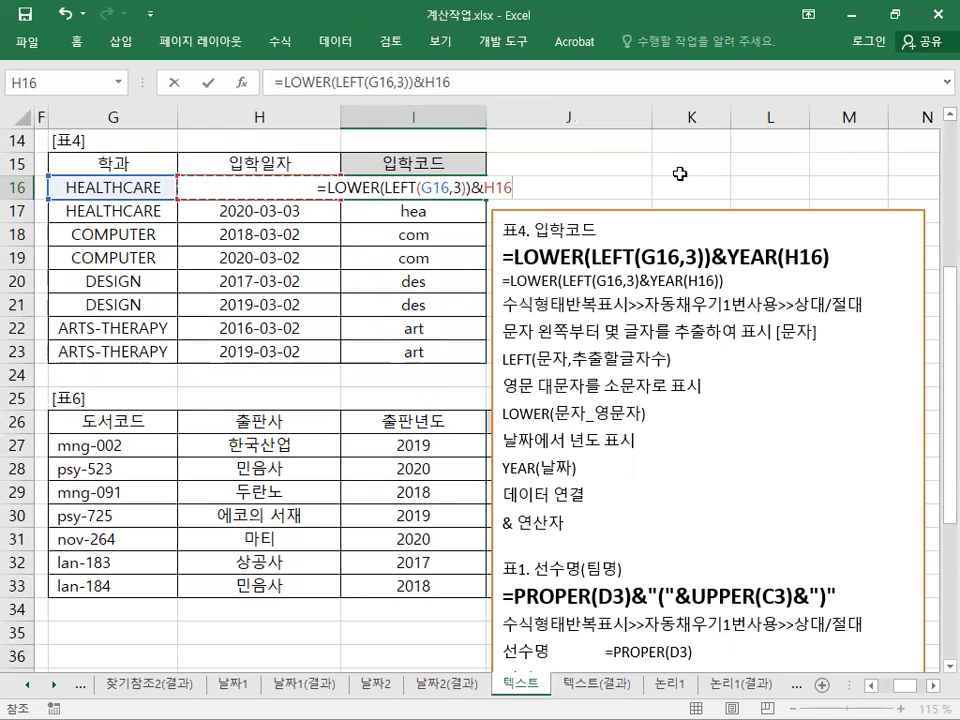
{"action": "left_click", "coordinate": [484, 189]}
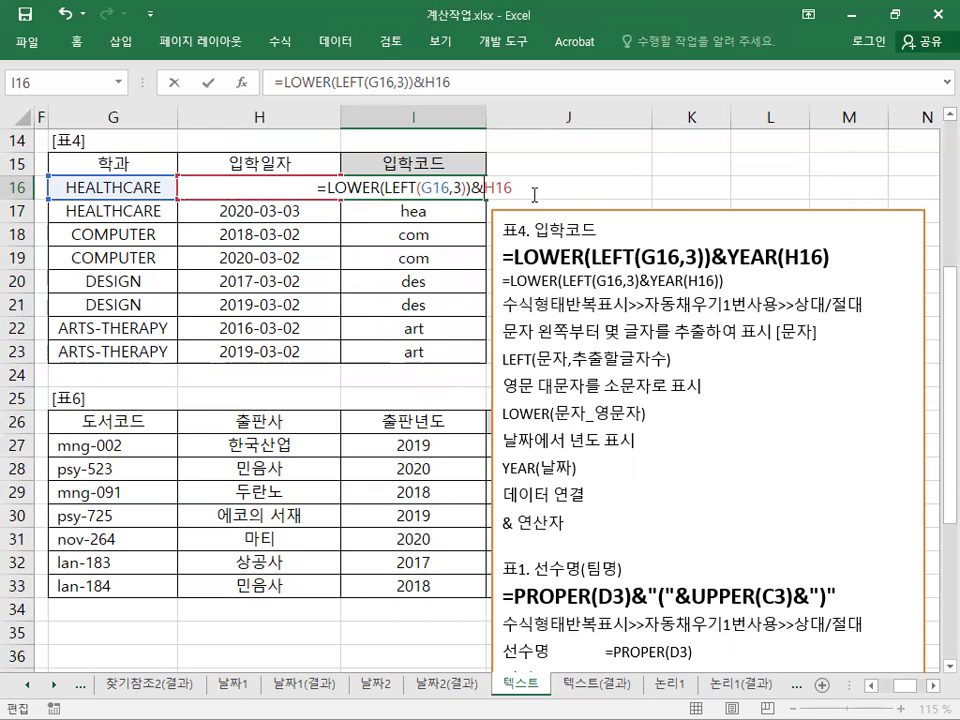
{"action": "type", "text": "YEA"}
{"action": "key", "text": "Tab"}
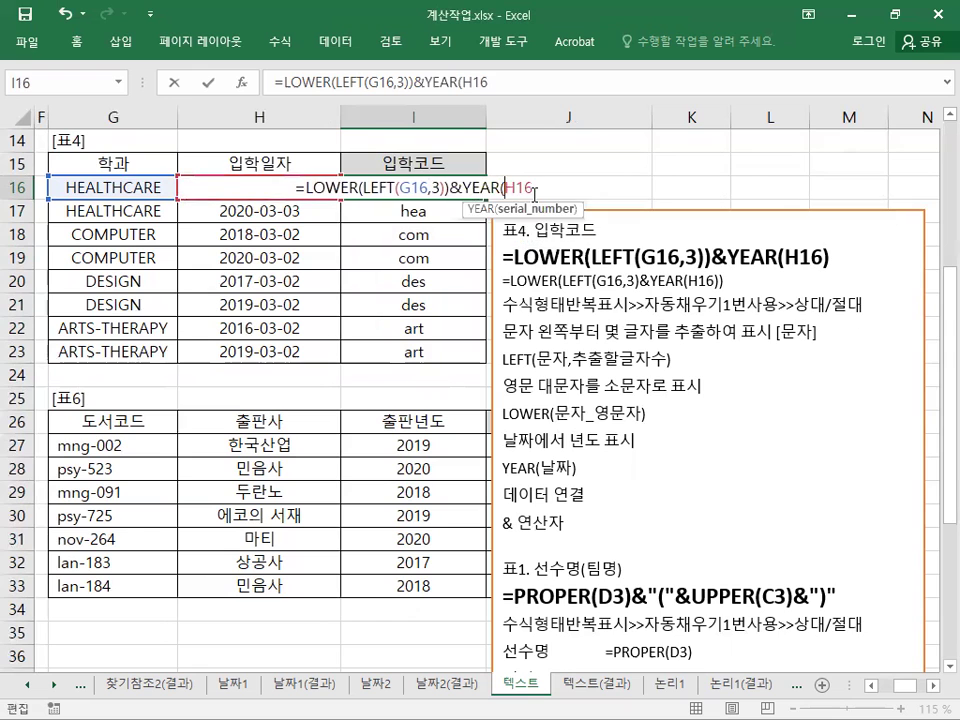
{"action": "scroll", "coordinate": [509, 172], "scroll_direction": "up", "scroll_amount": 1}
{"action": "scroll", "coordinate": [530, 180], "scroll_direction": "down", "scroll_amount": 1}
{"action": "type", "text": ")"}
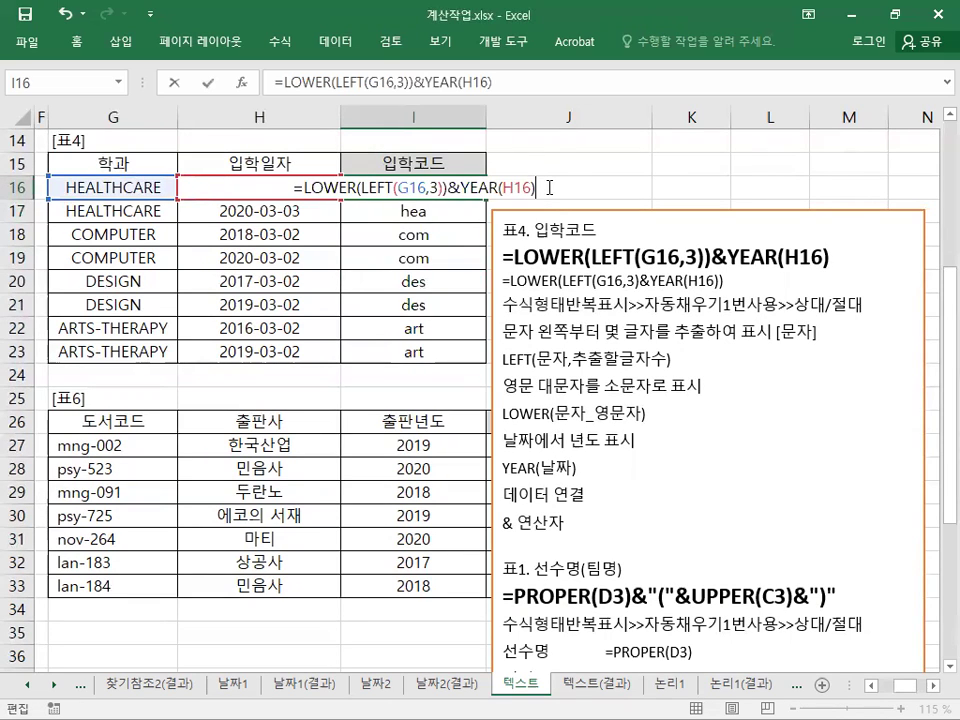
{"action": "key", "text": "ctrl+Return"}
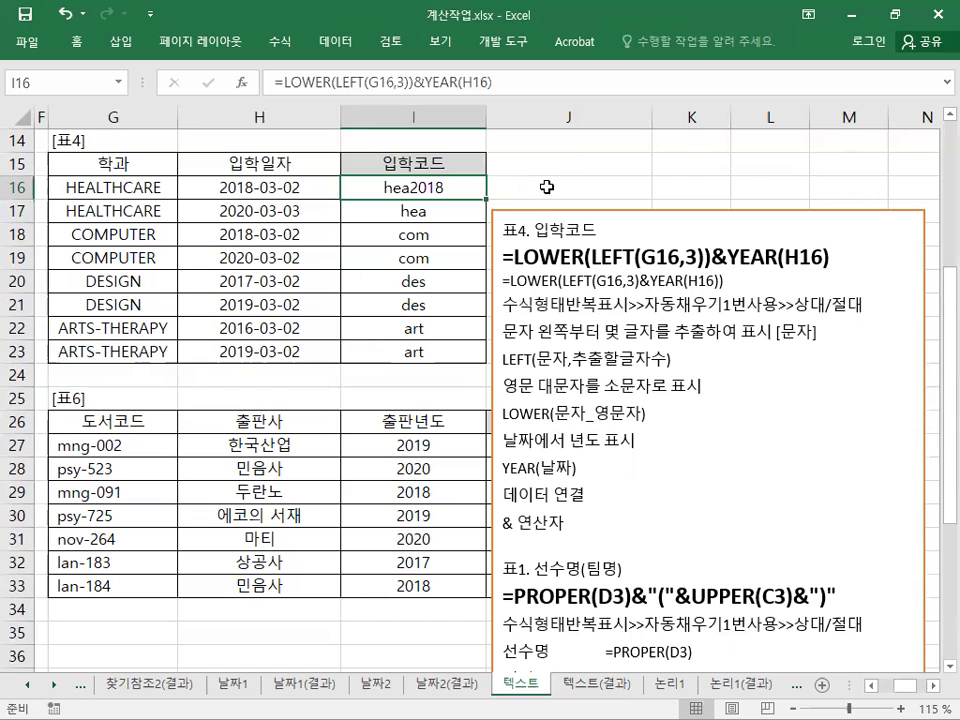
{"action": "left_click_drag", "start_coordinate": [487, 199], "coordinate": [490, 355]}
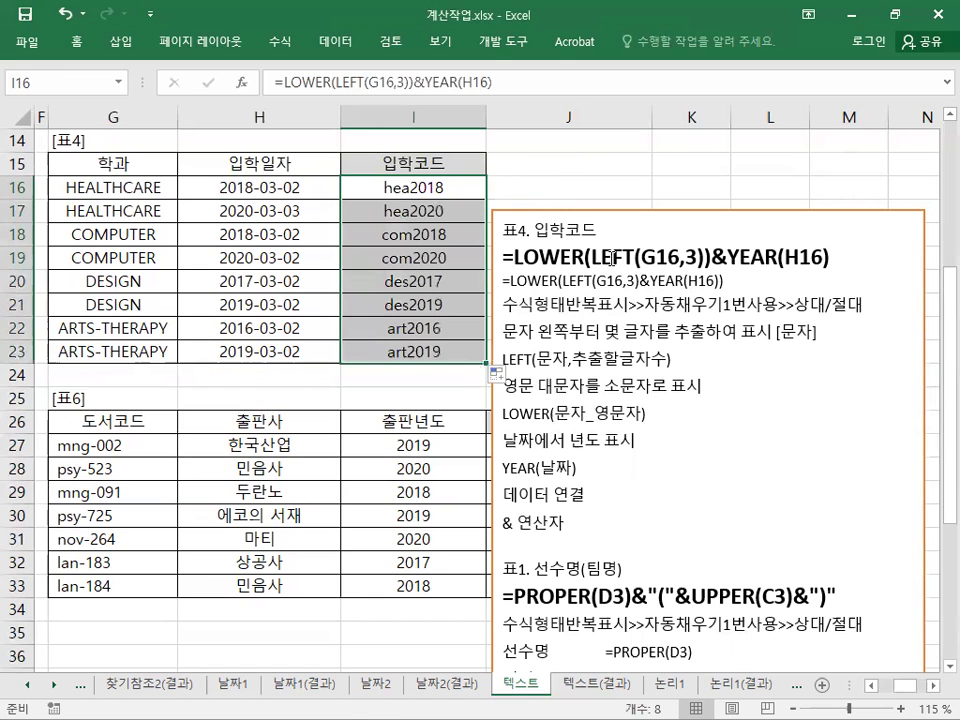
Delete the unbolded =LOWER(LEFT(G16,3)&YEAR(H16)) line from the 표4 notes in the text box and save the workbook.
{"action": "left_click_drag", "start_coordinate": [511, 281], "coordinate": [624, 285]}
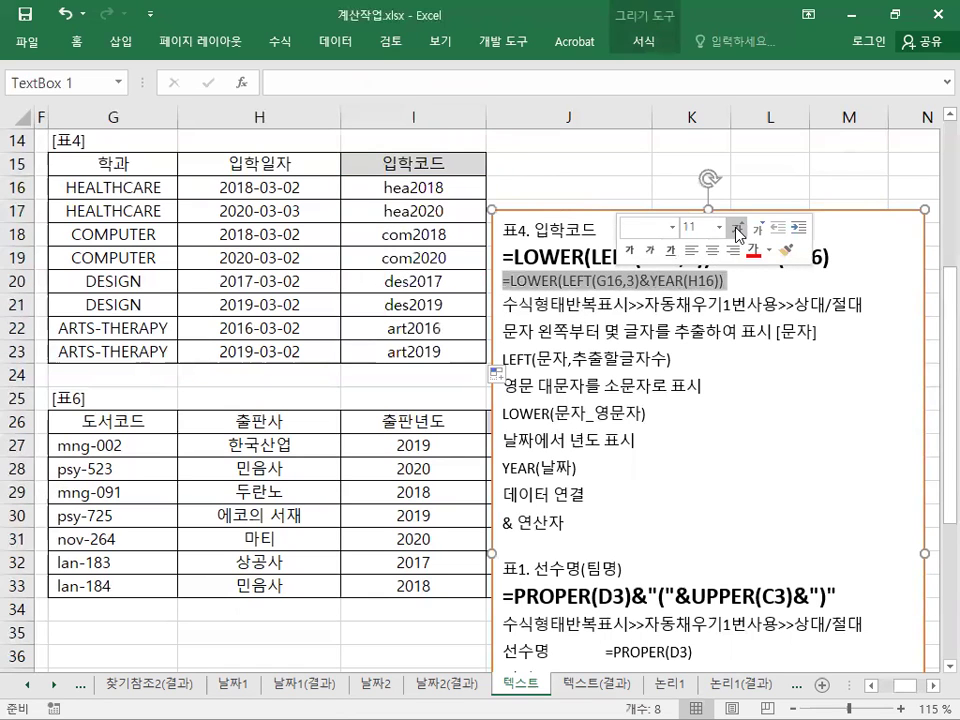
{"action": "left_click", "coordinate": [737, 229]}
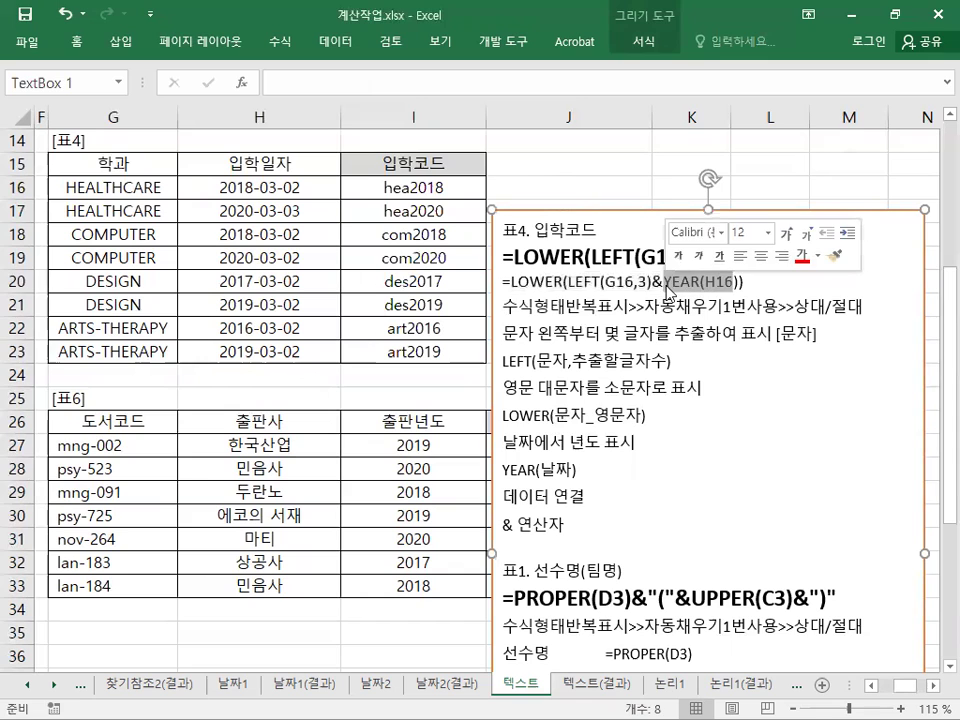
{"action": "key", "text": "Delete"}
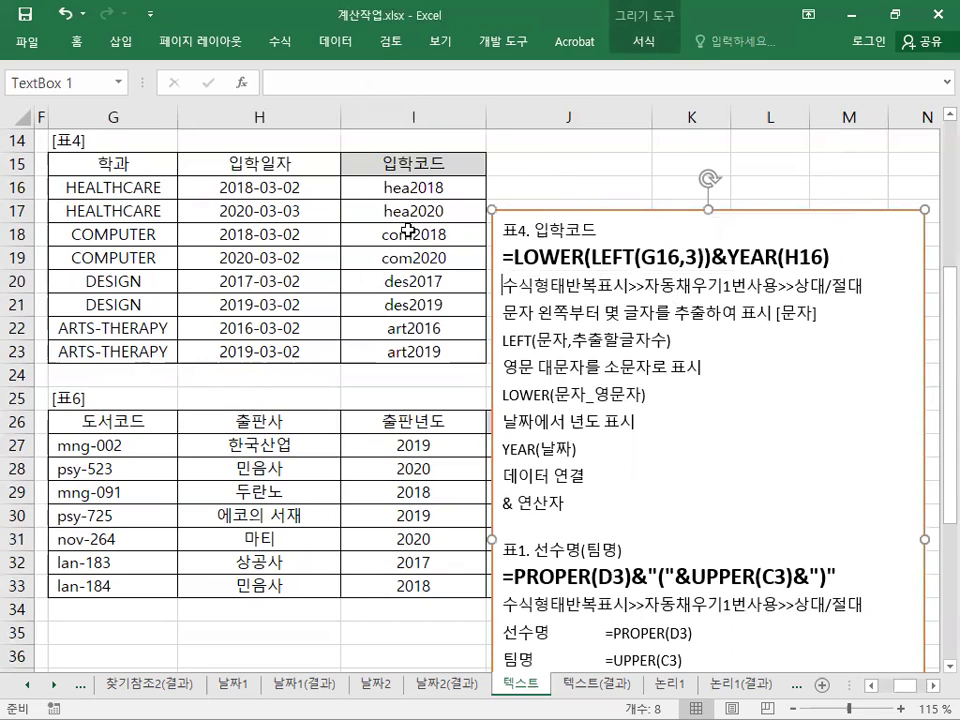
{"action": "left_click", "coordinate": [380, 188]}
{"action": "left_click", "coordinate": [24, 14]}
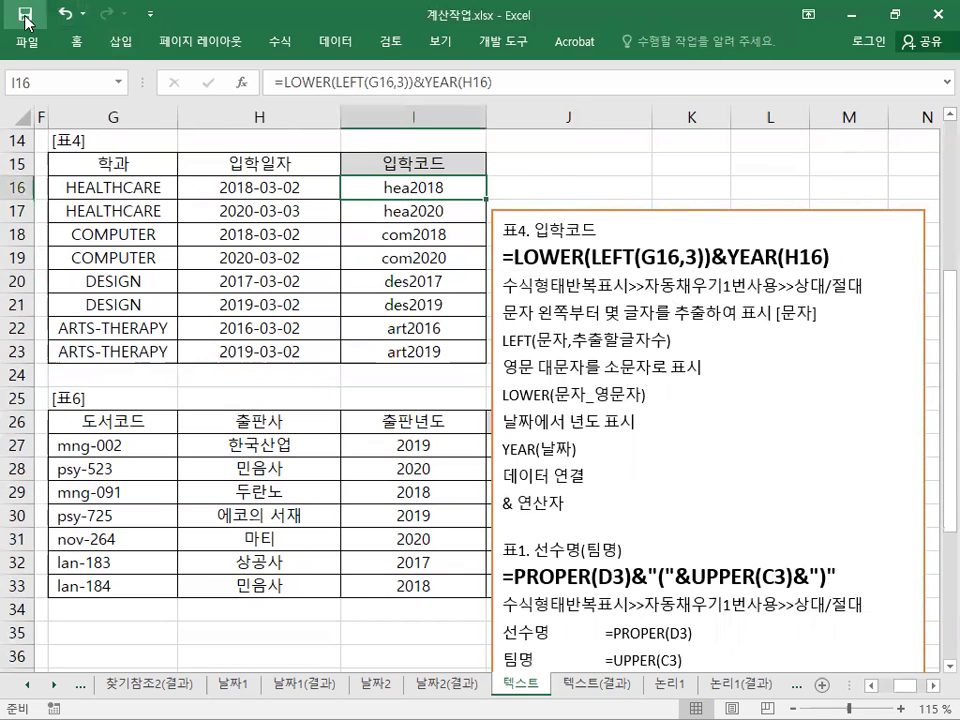